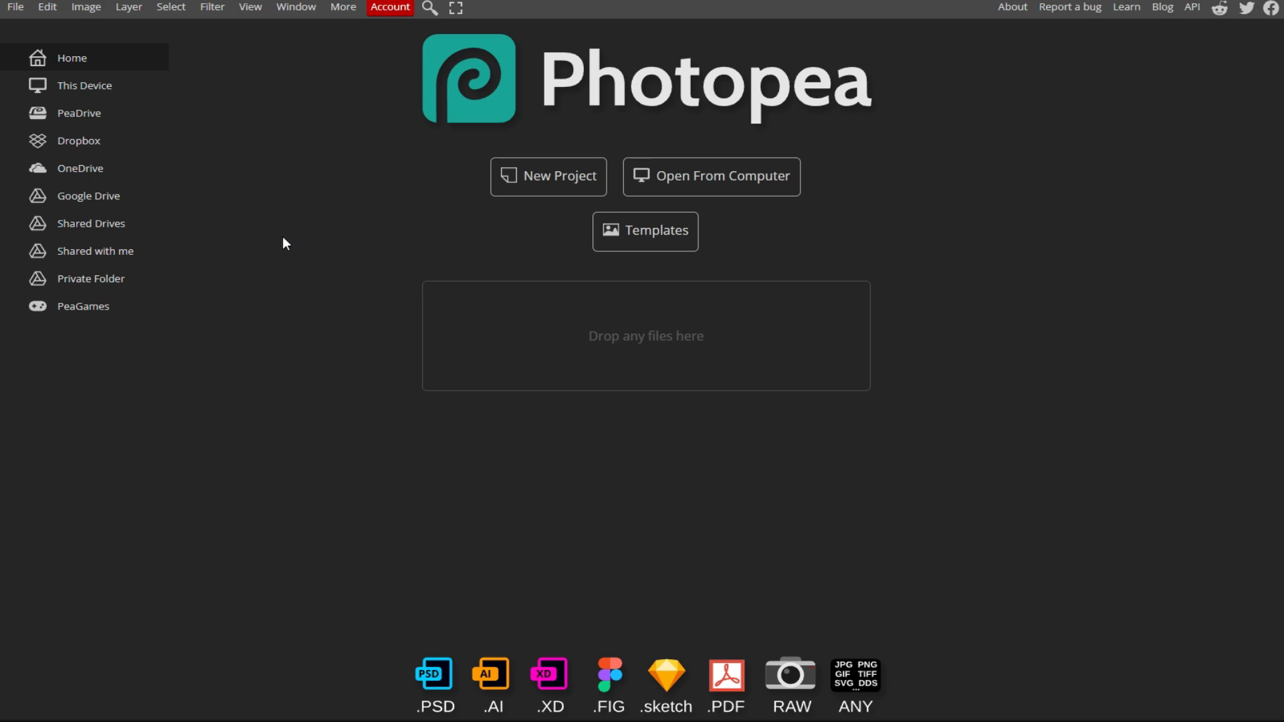
Step: Create a new project from the Instagram preset, 1080 x 1080 px, with a white background
click(504, 182)
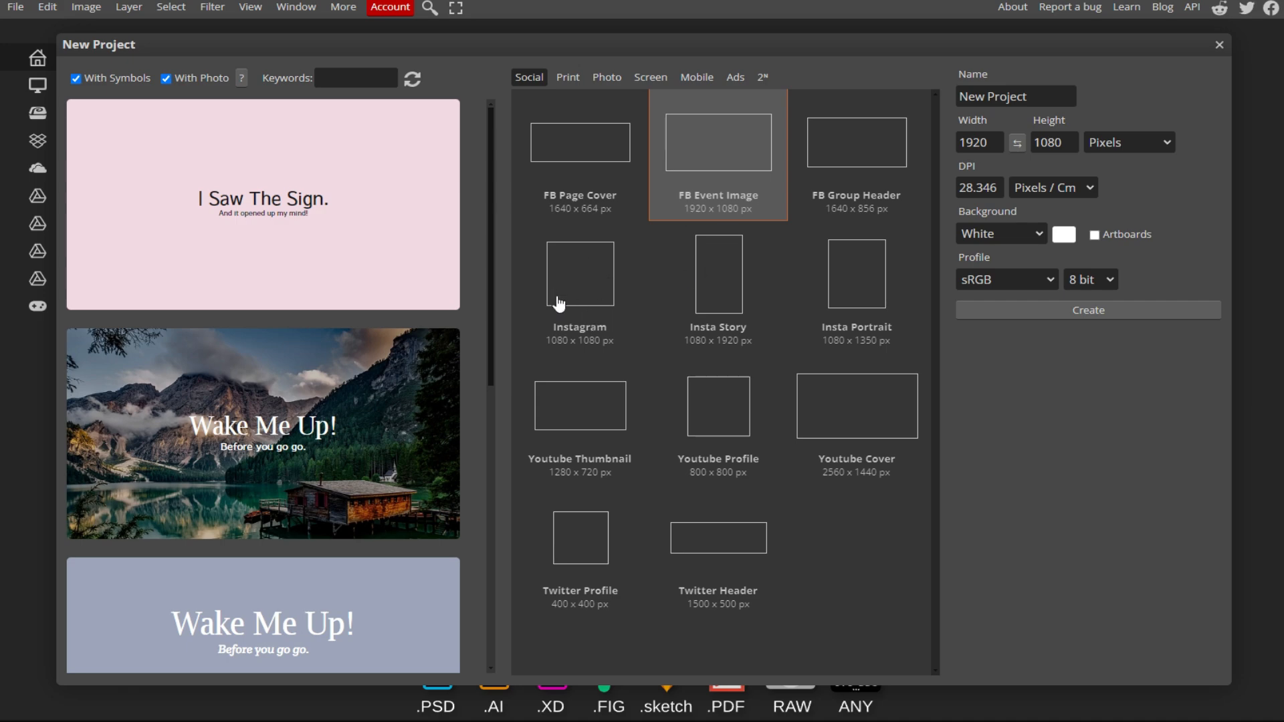
click(582, 295)
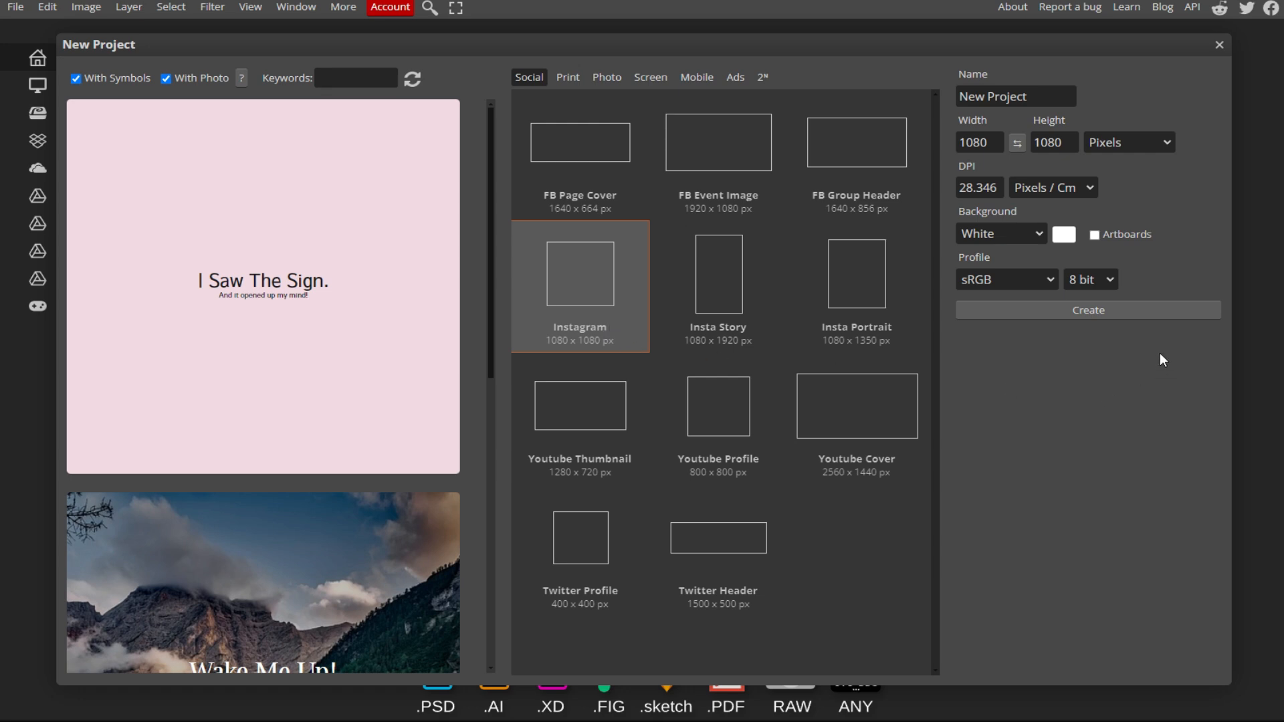
click(1094, 313)
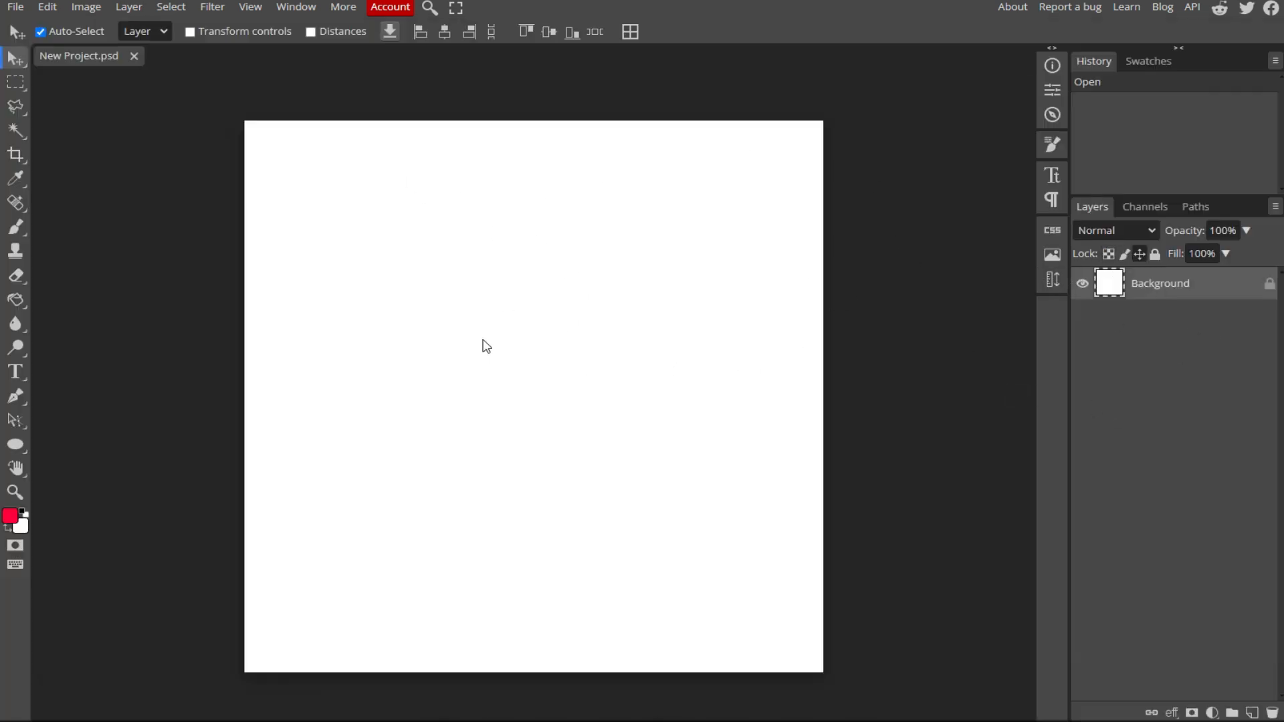
Step: Draw a thin black vertical rectangle that runs past the canvas's upper and lower edges, slightly left of centre
right_click(13, 443)
click(91, 447)
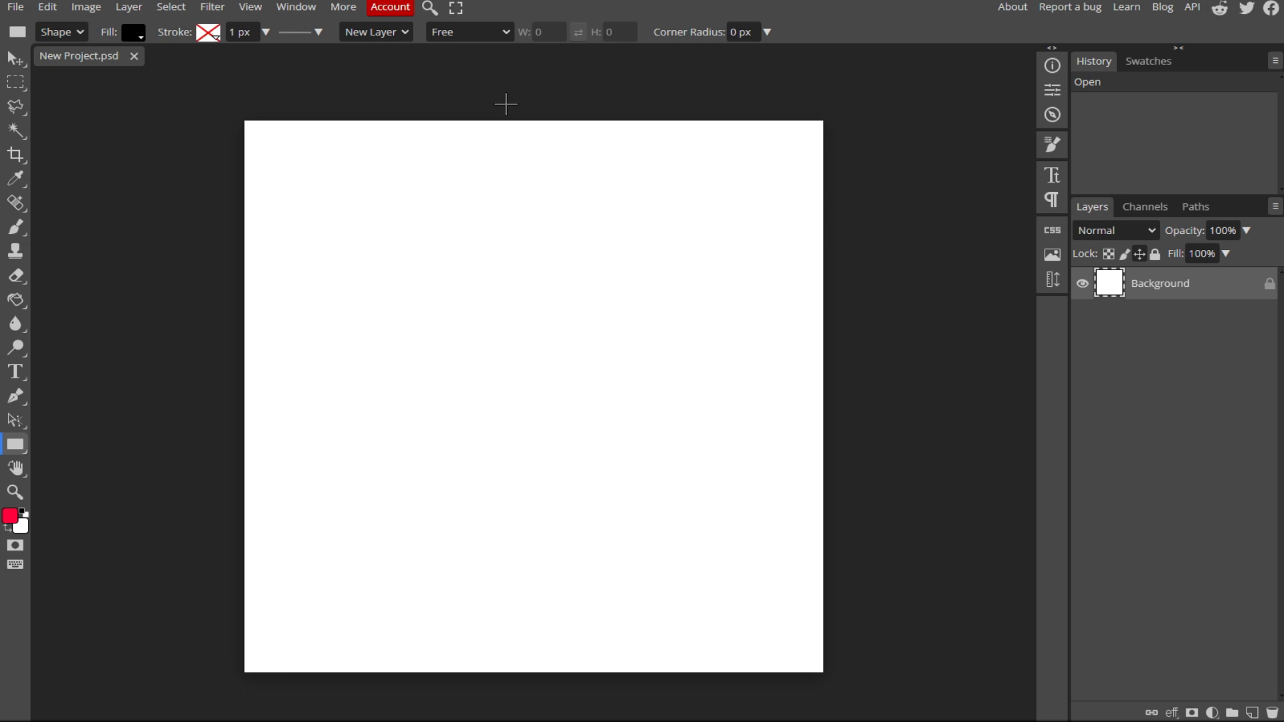
drag(506, 104, 510, 706)
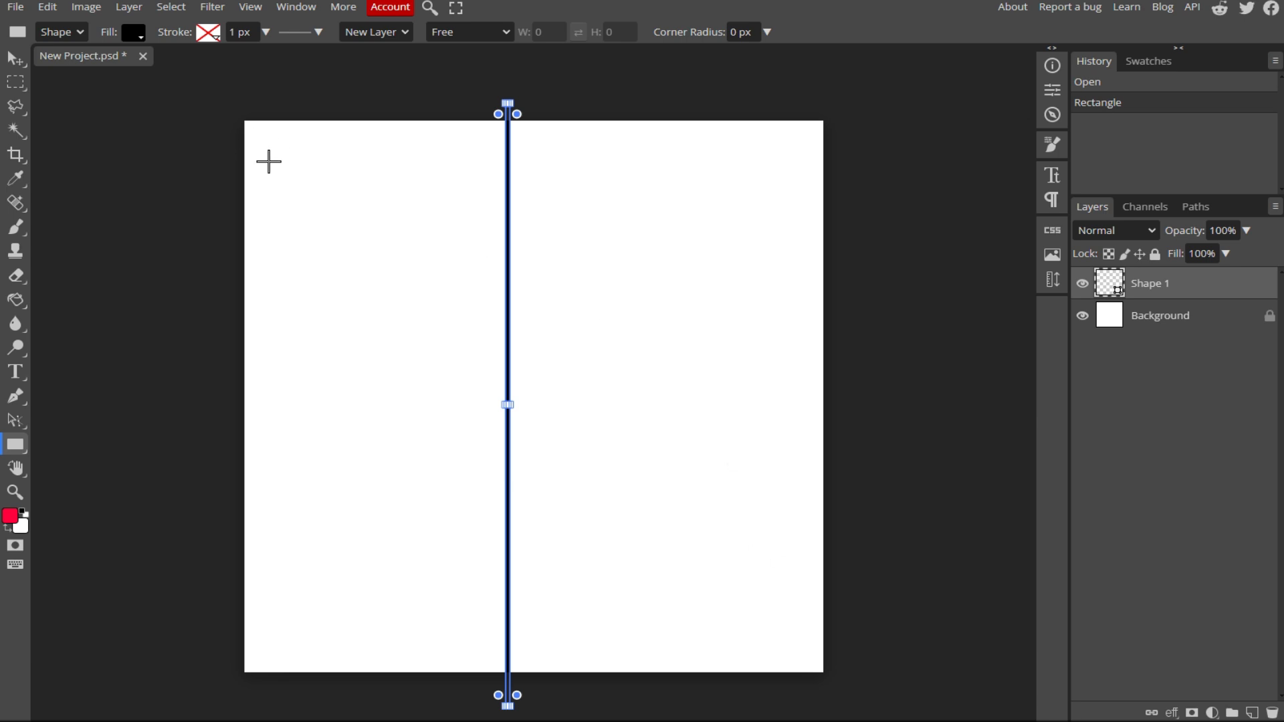
Step: Duplicate the vertical bar's layer and move the copy to the right of the original bar
key(v)
key(u)
drag(1206, 295, 1203, 283)
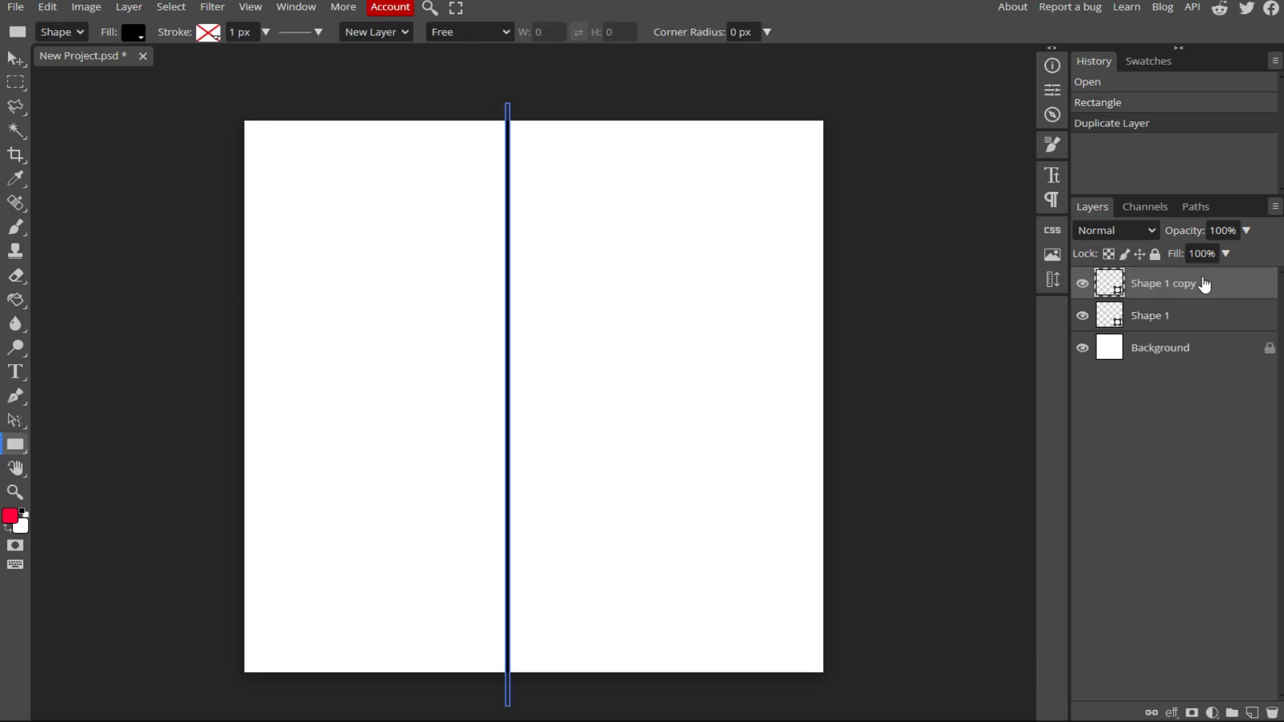
key(v)
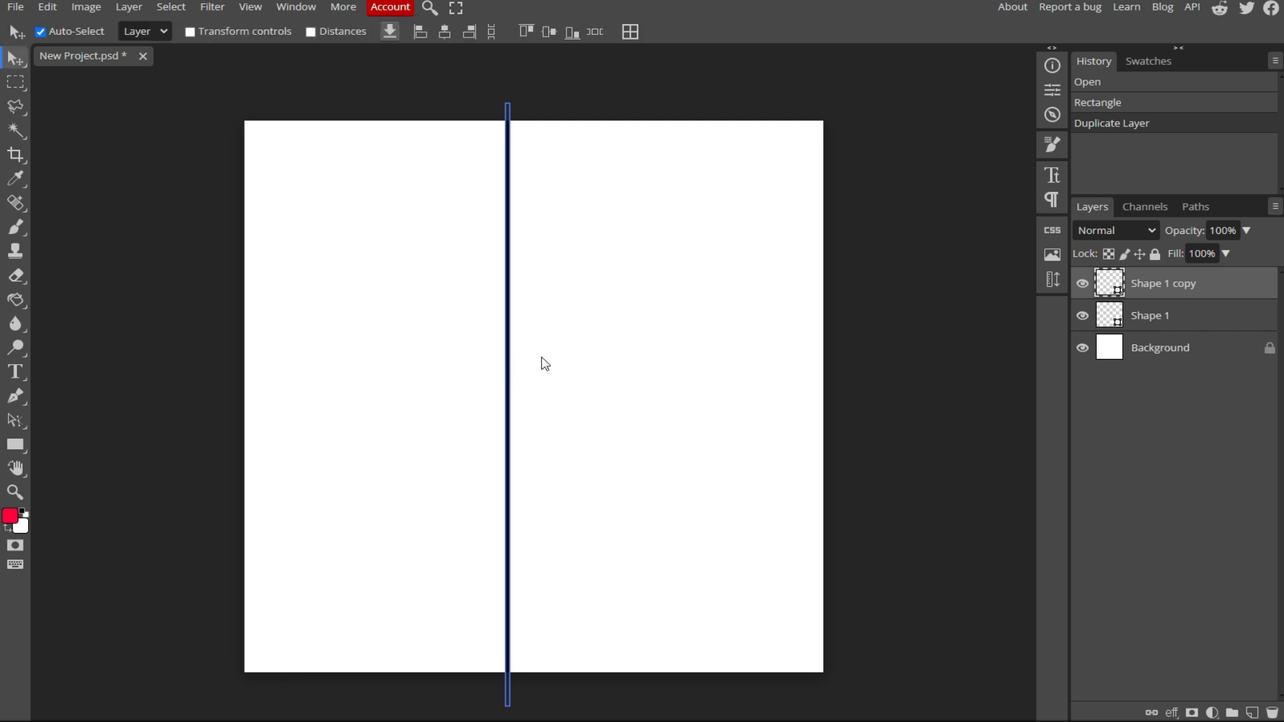
drag(509, 361, 621, 366)
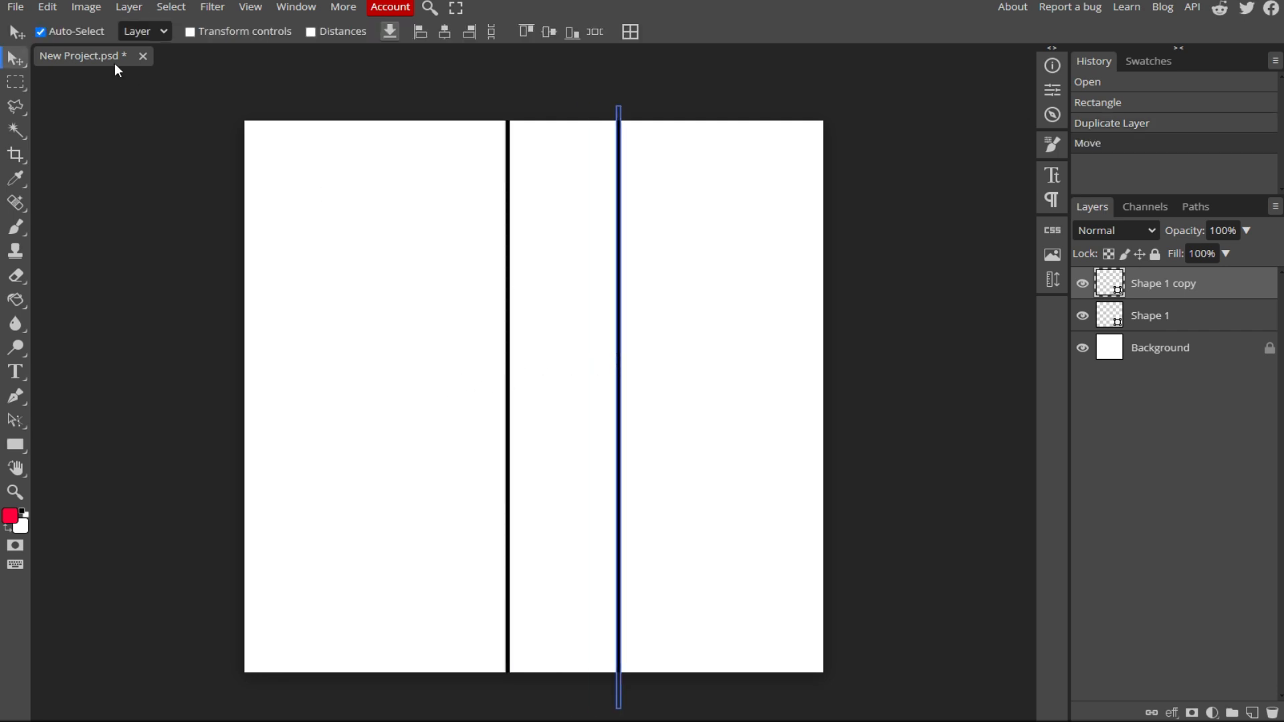
Step: Rotate the copied bar 90° clockwise and shift it left so it crosses the vertical bar near mid-height
click(58, 7)
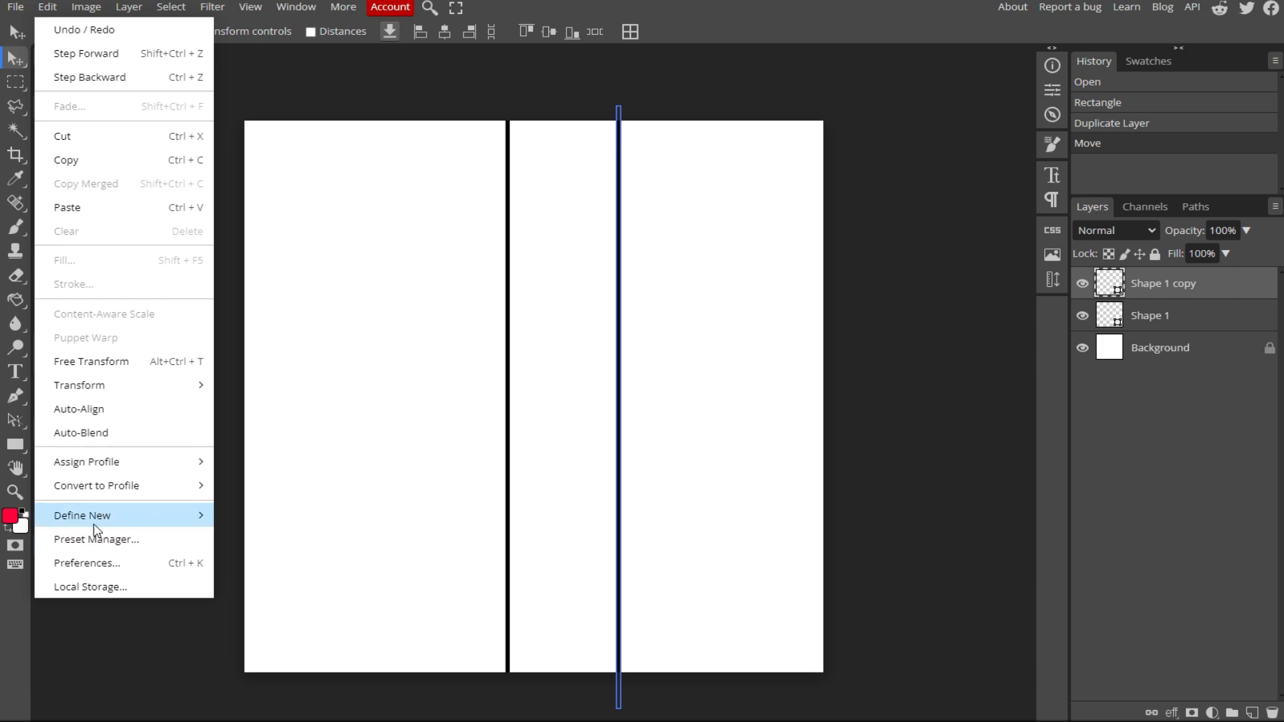
mouse_move(157, 388)
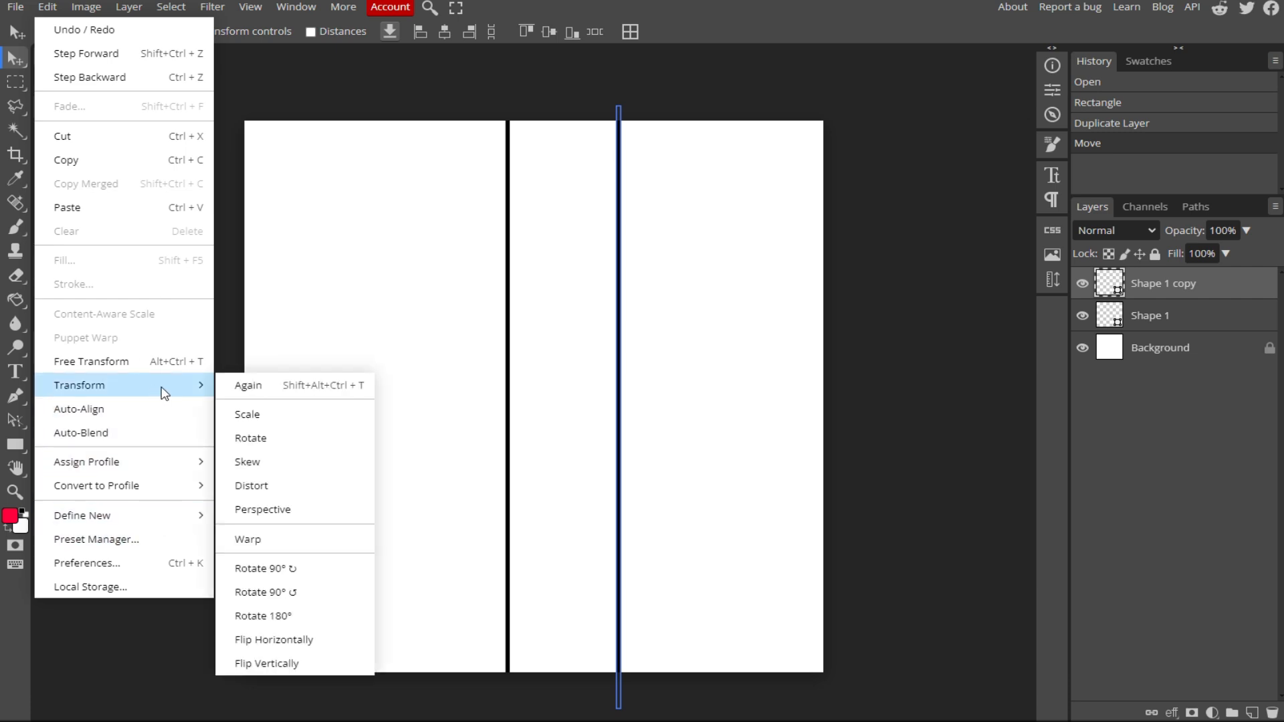
click(287, 568)
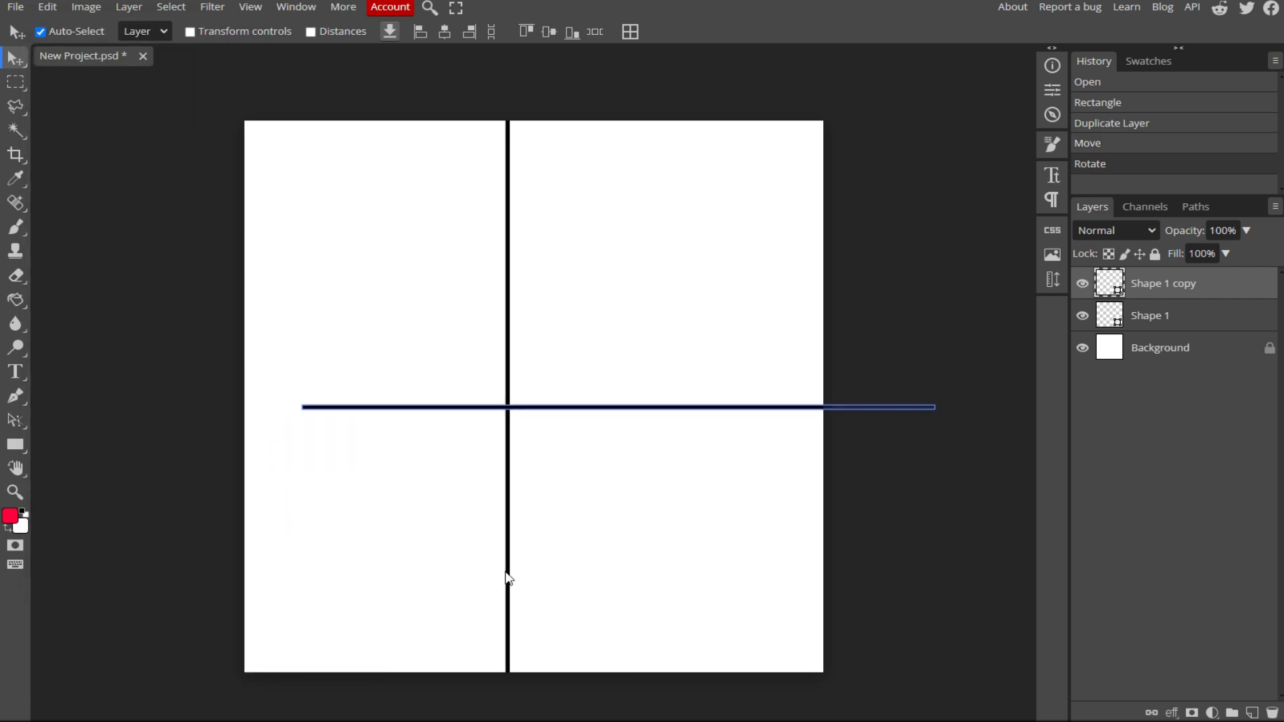
drag(787, 415, 735, 411)
Step: Draw a small black circle with the Ellipse tool in the canvas's upper-right quarter
right_click(19, 445)
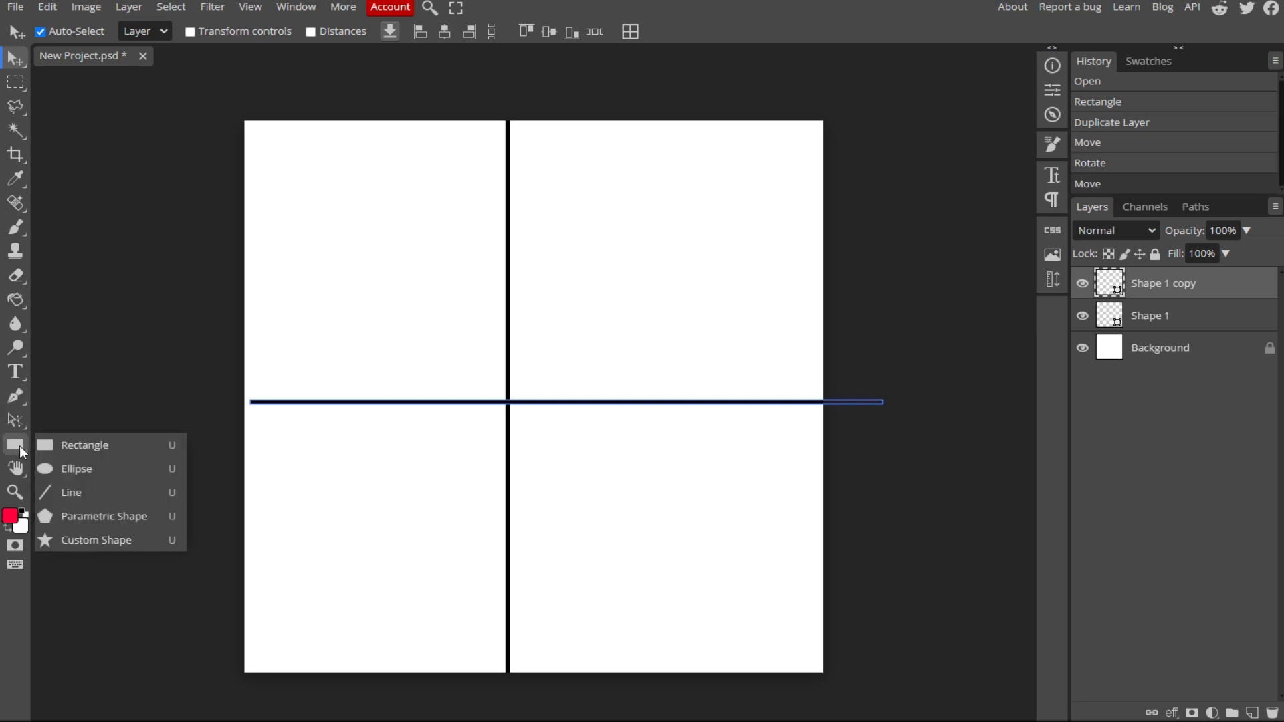
click(79, 471)
drag(632, 219, 689, 274)
key(v)
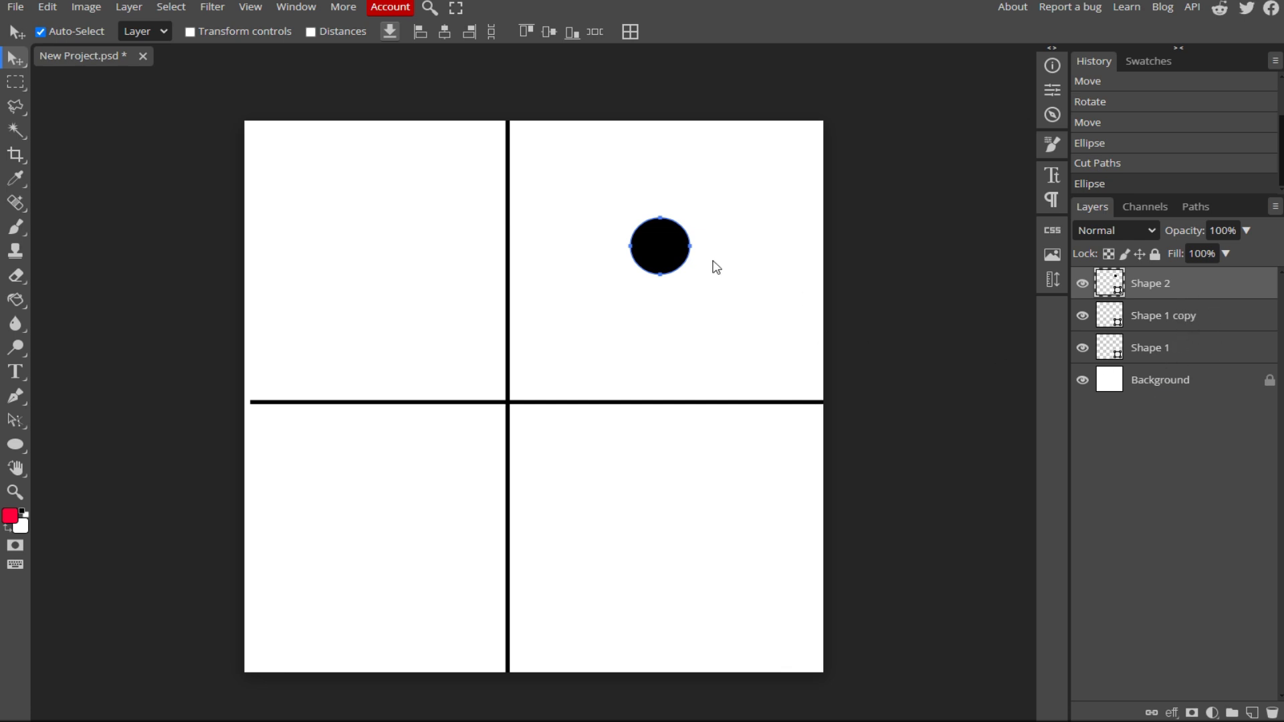
Step: Align the circle and both bars on their horizontal and vertical centres, and move them together to the canvas centre
shift+click(1203, 355)
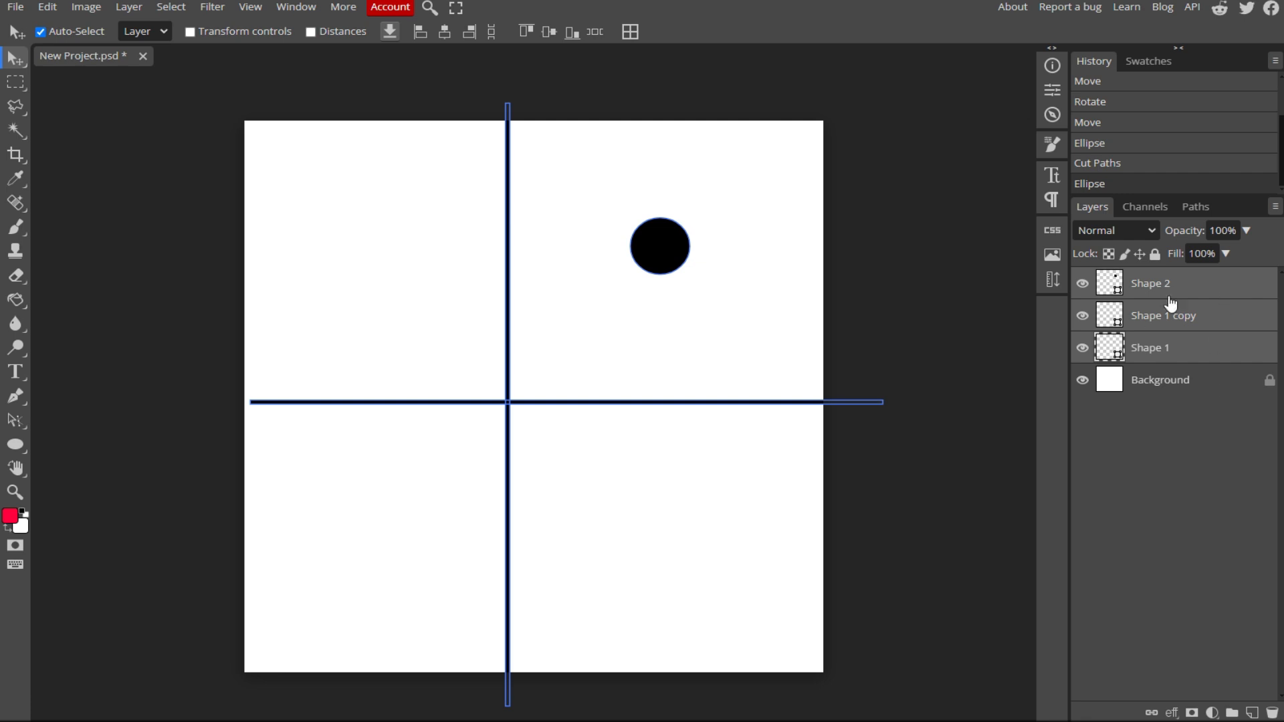
click(444, 31)
click(549, 32)
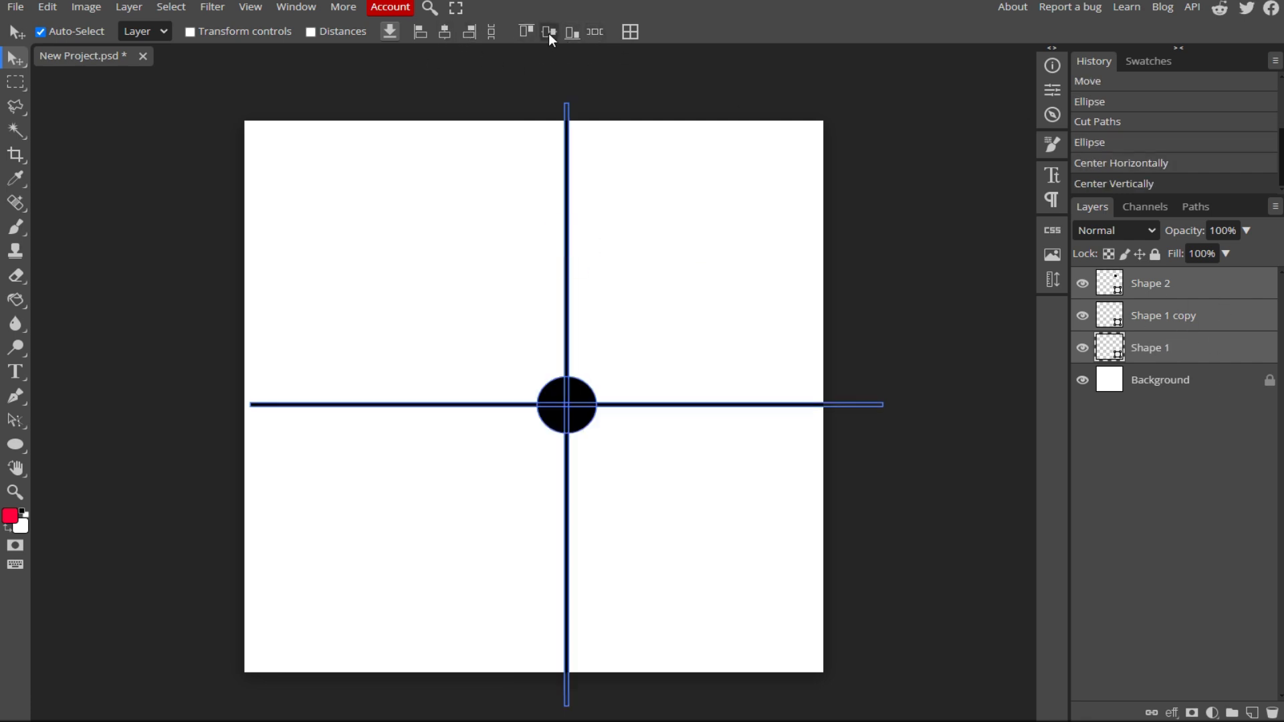
drag(564, 403, 535, 395)
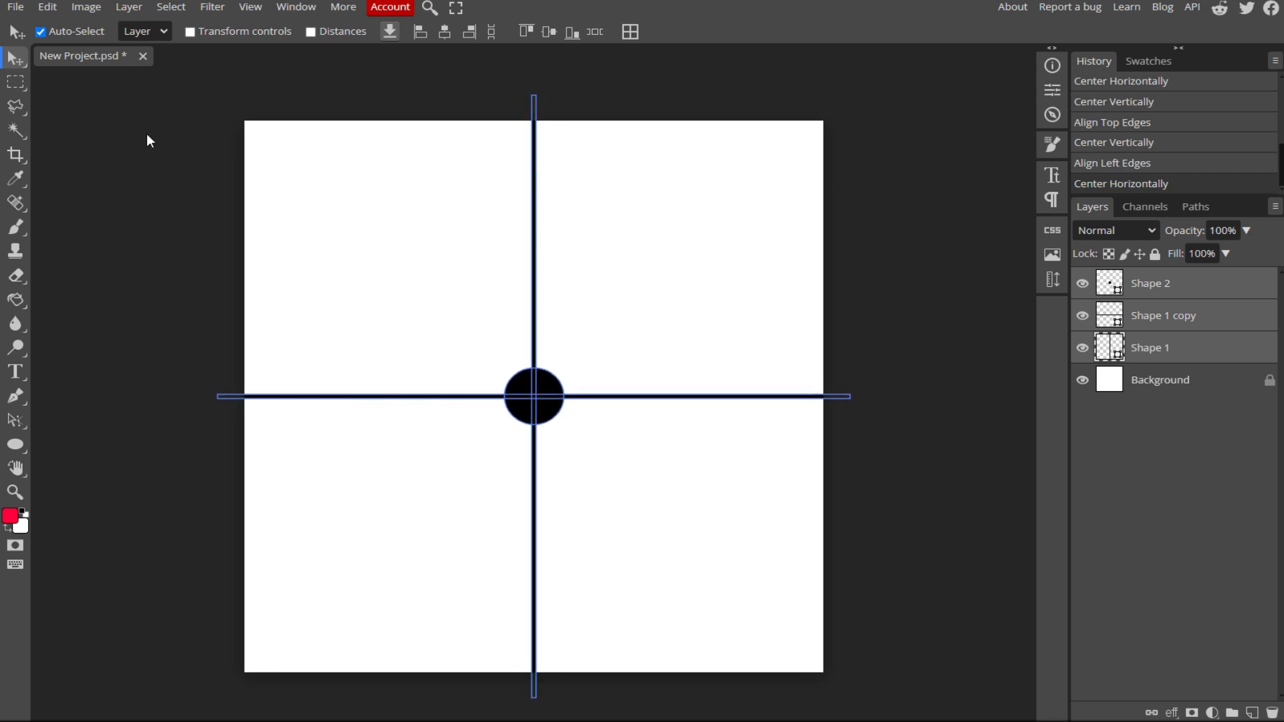
Step: Define the cross-and-dot artwork as a new pattern
click(47, 6)
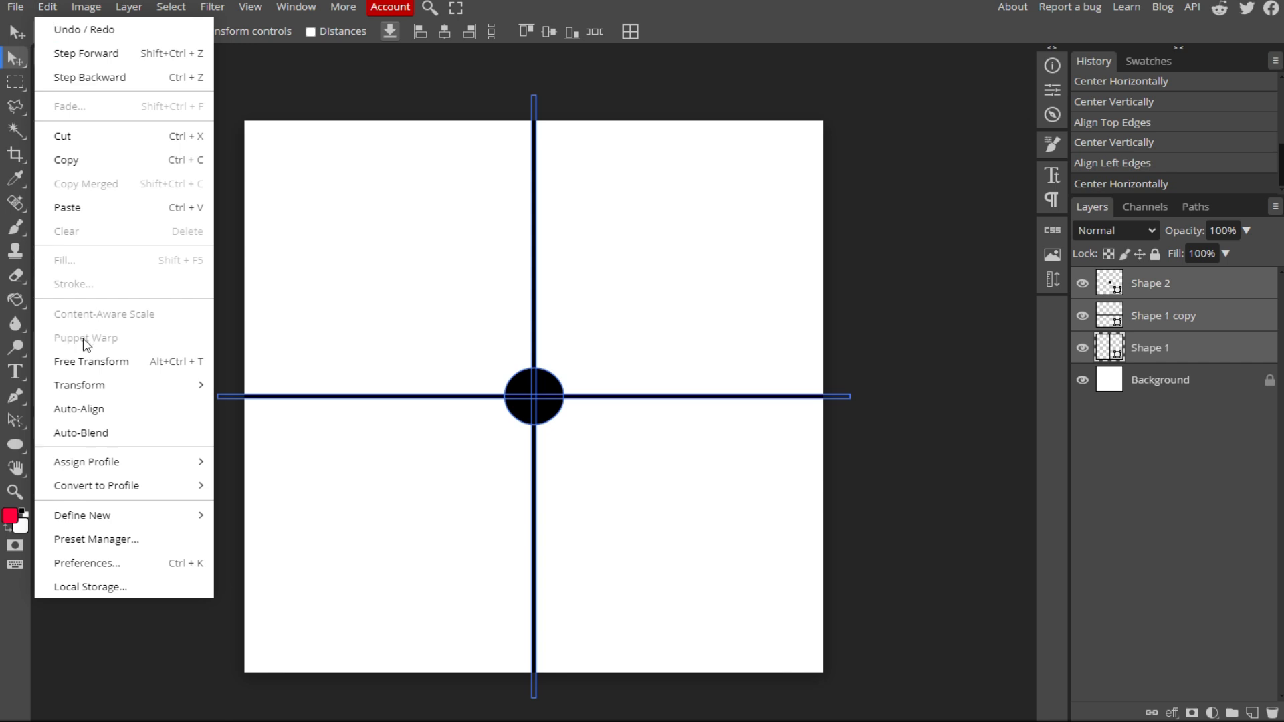
mouse_move(178, 518)
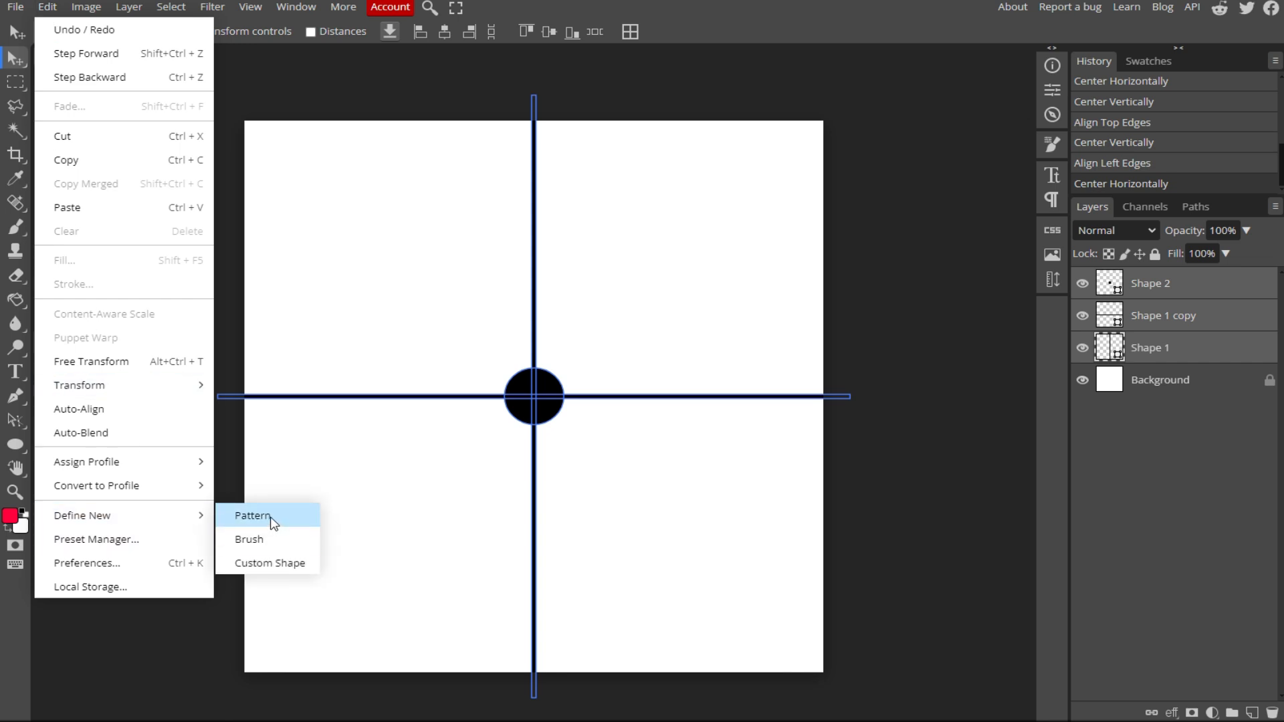
click(253, 515)
Step: Create a second project from the FB Event Image preset, 1920 x 1080 px
click(15, 8)
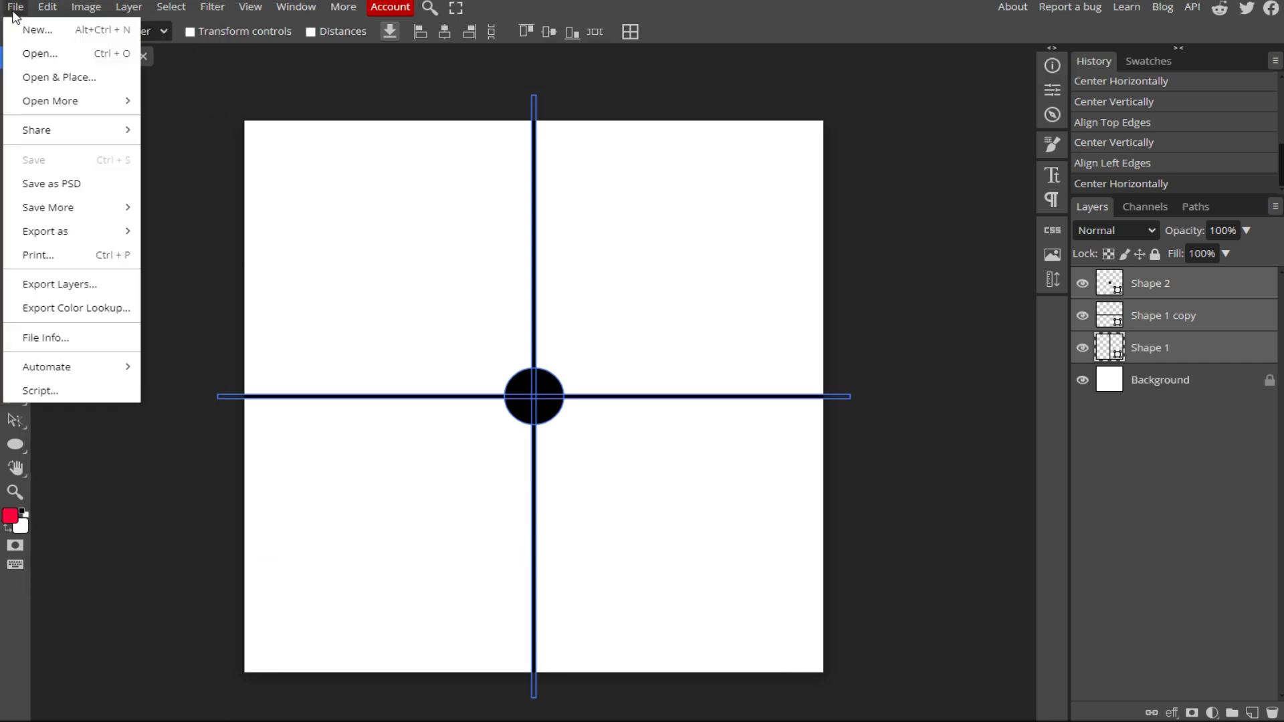
click(54, 31)
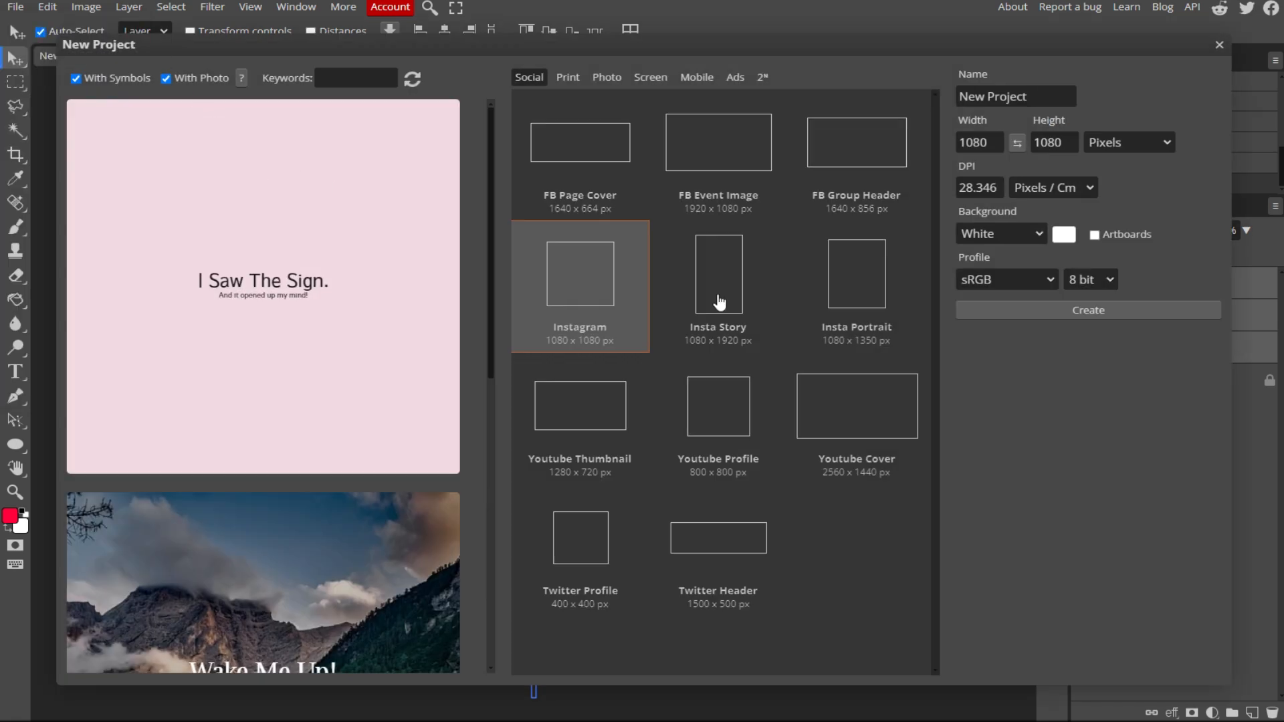
click(714, 138)
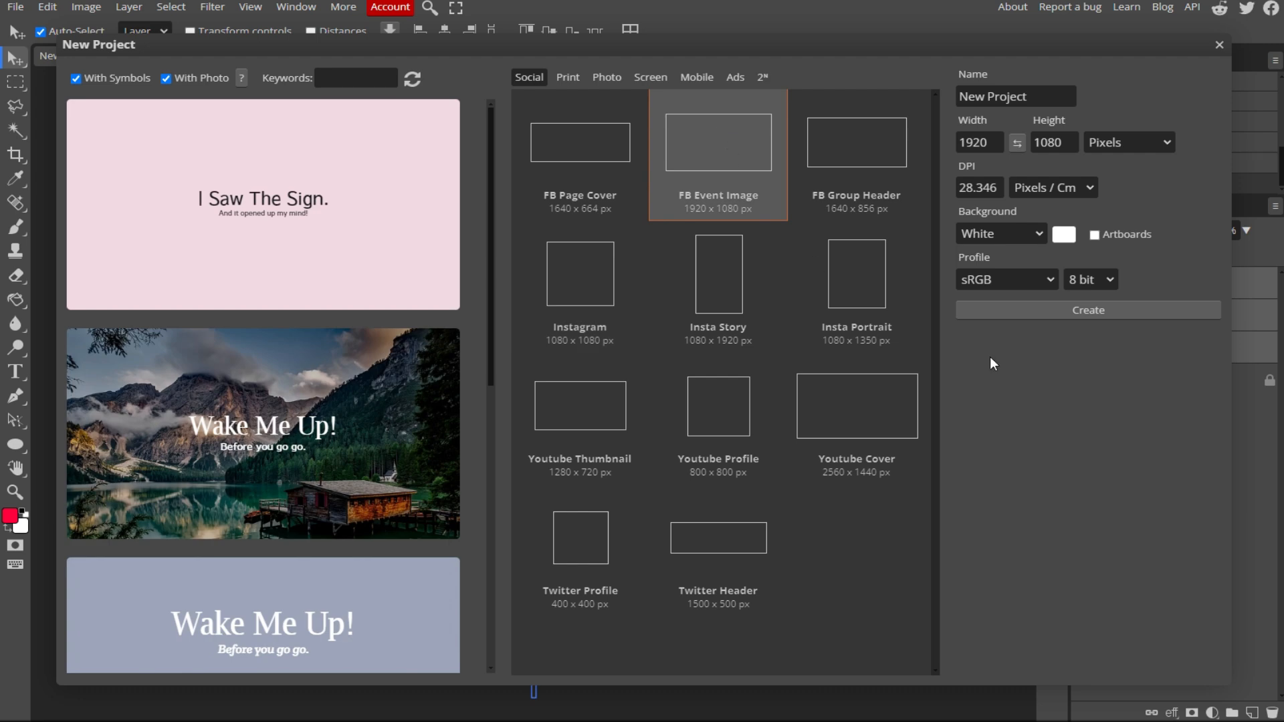
click(1066, 309)
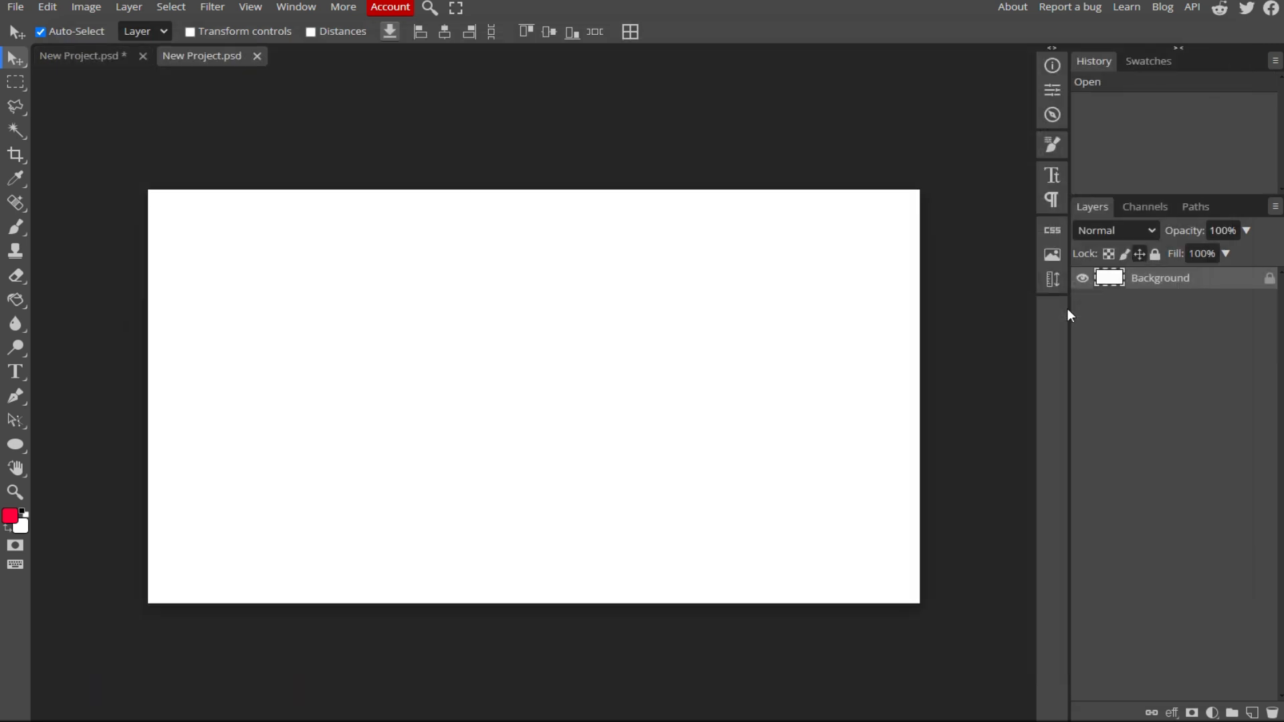
Step: Add a pattern fill layer that uses the custom cross-and-dot pattern, and set its scale to 6%
click(1212, 713)
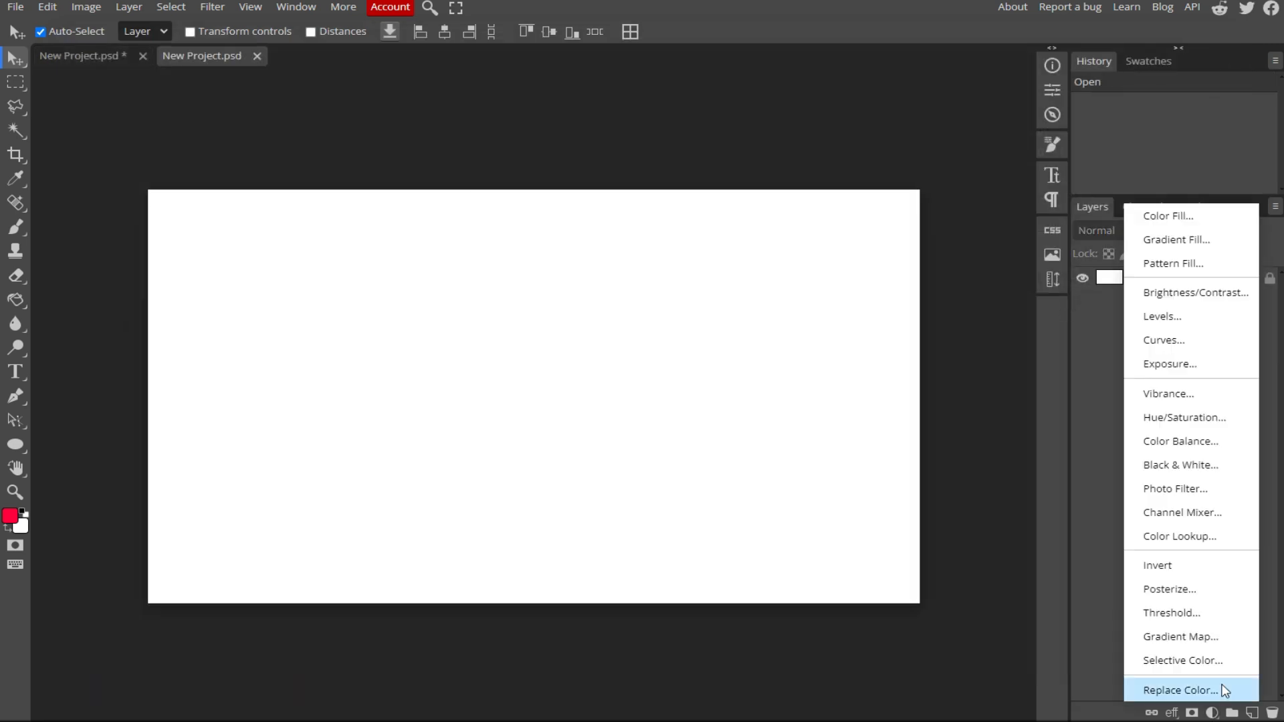
click(1195, 266)
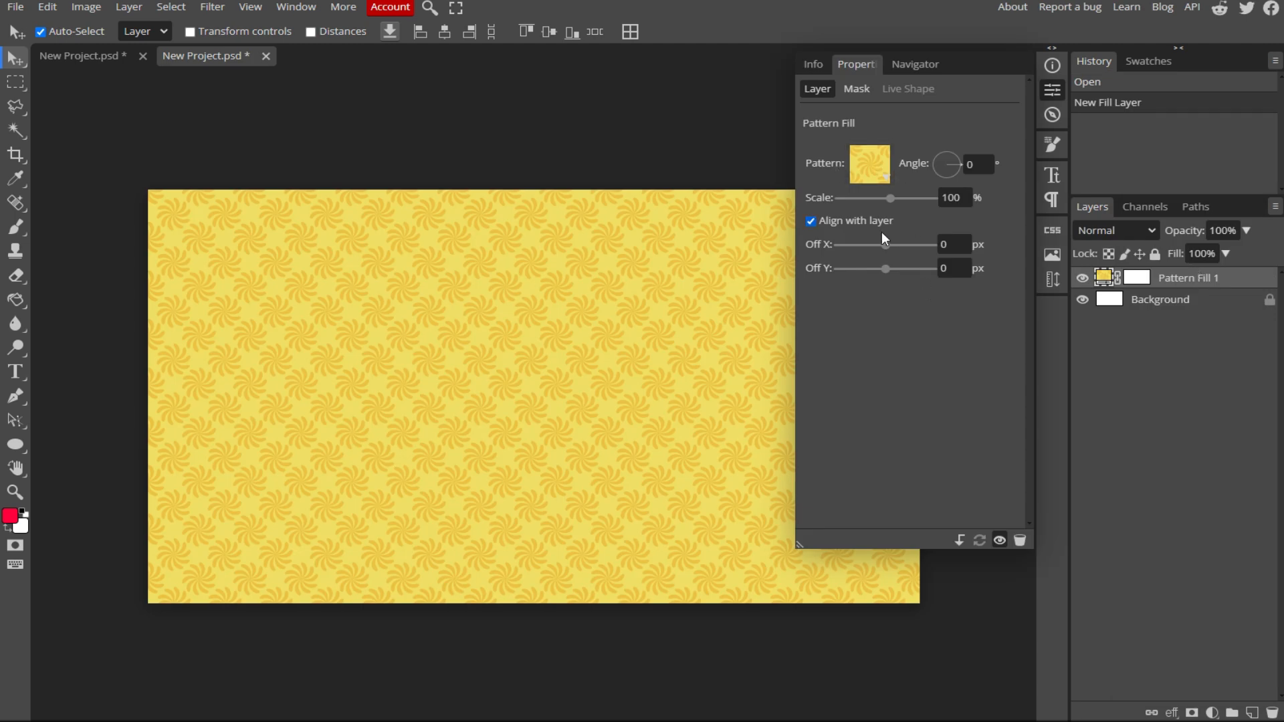
click(869, 160)
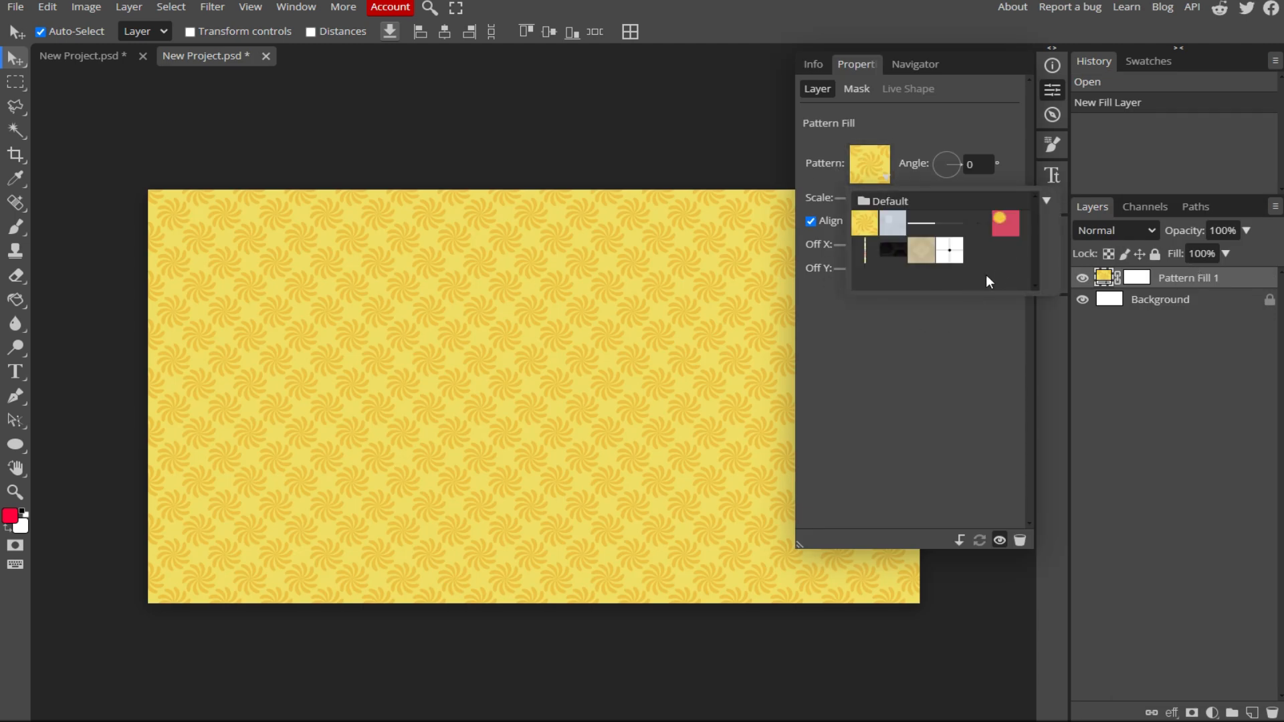
click(952, 256)
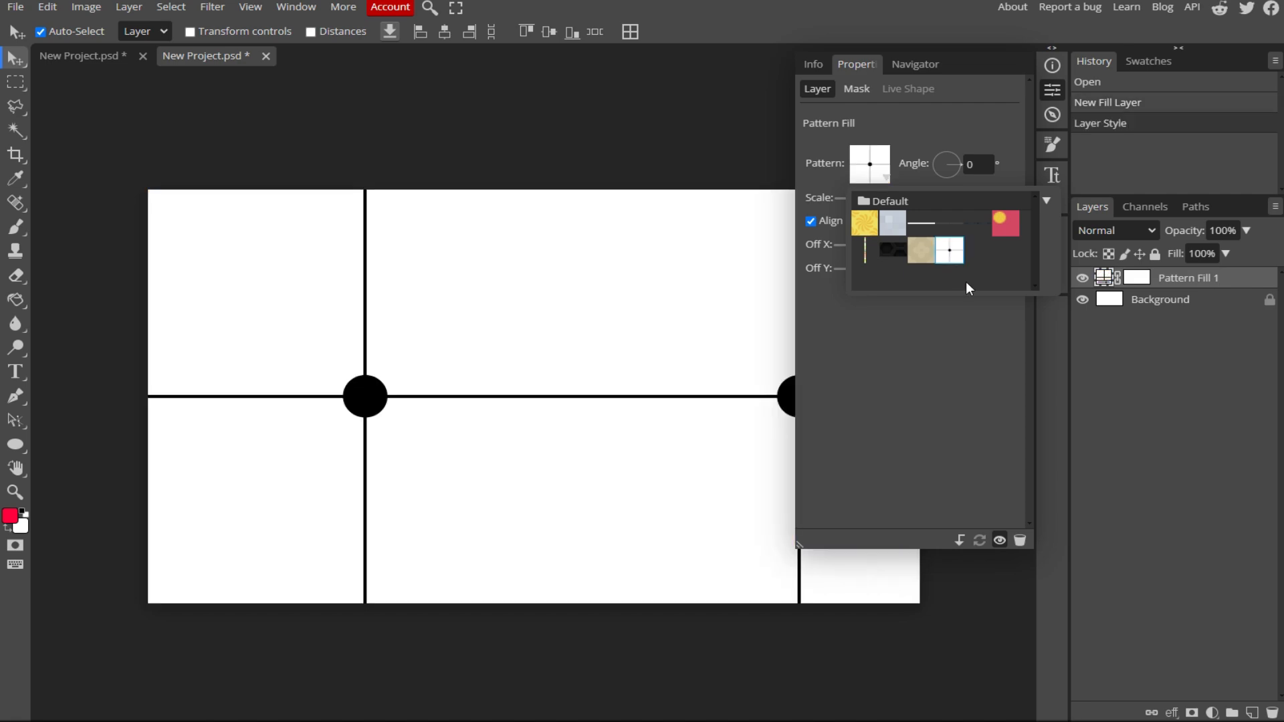
click(938, 380)
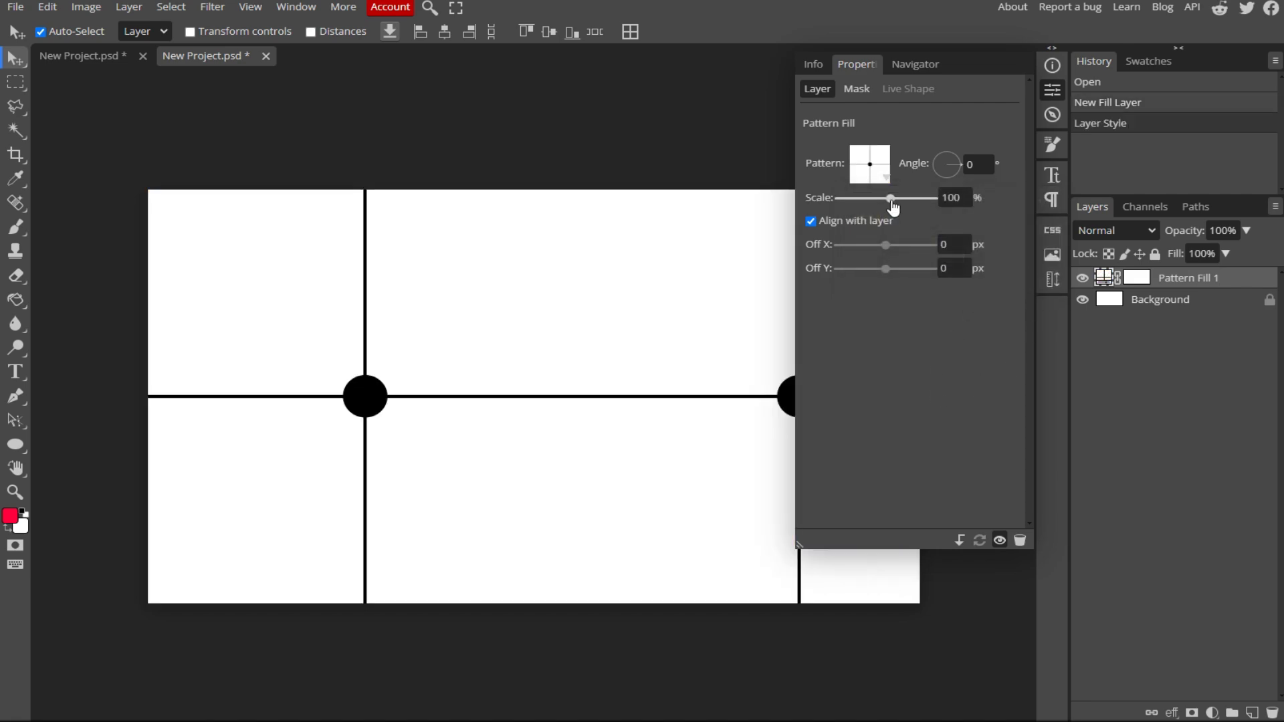
drag(892, 200, 849, 200)
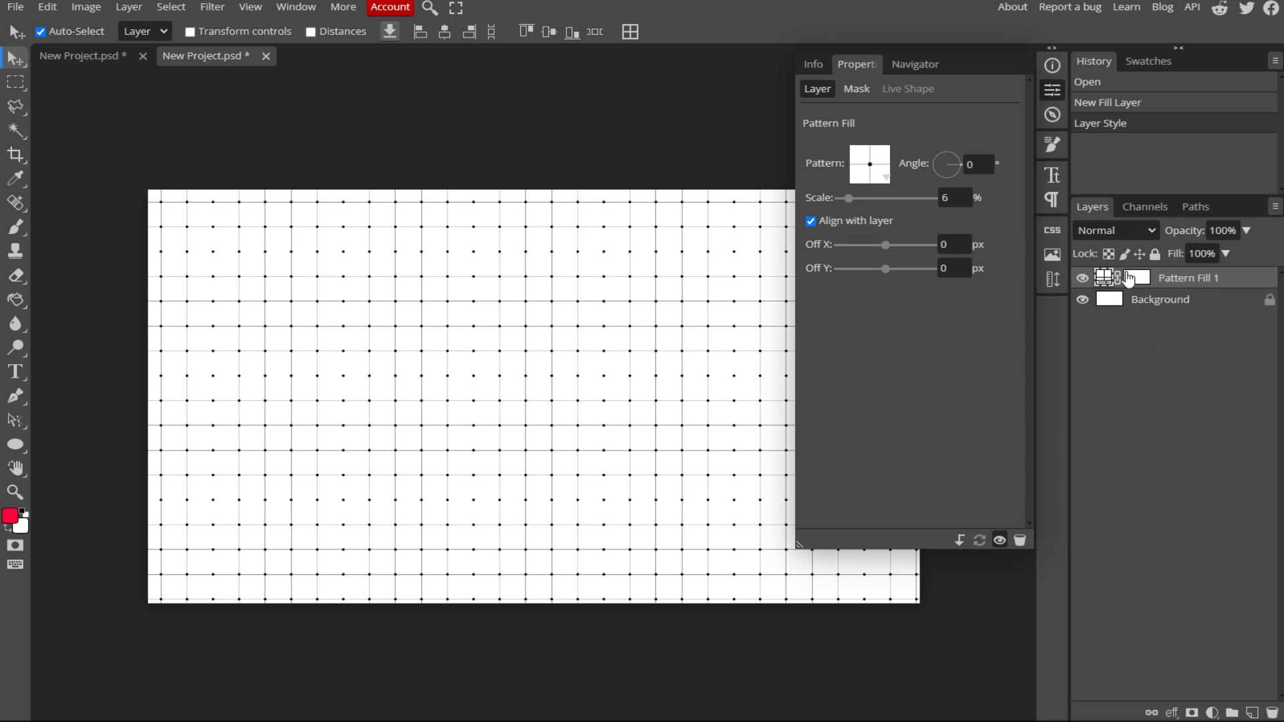
Step: Create another new 1920 x 1080 px project with a white background for the portrait
click(15, 8)
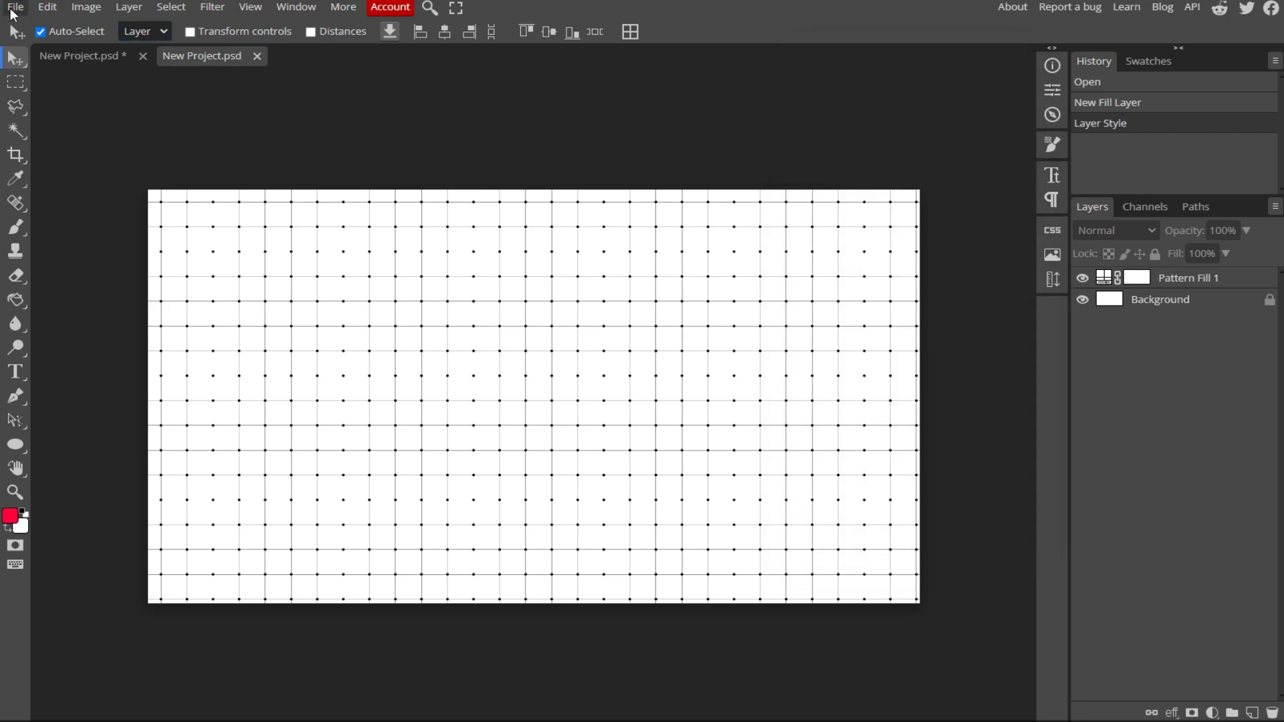
click(13, 8)
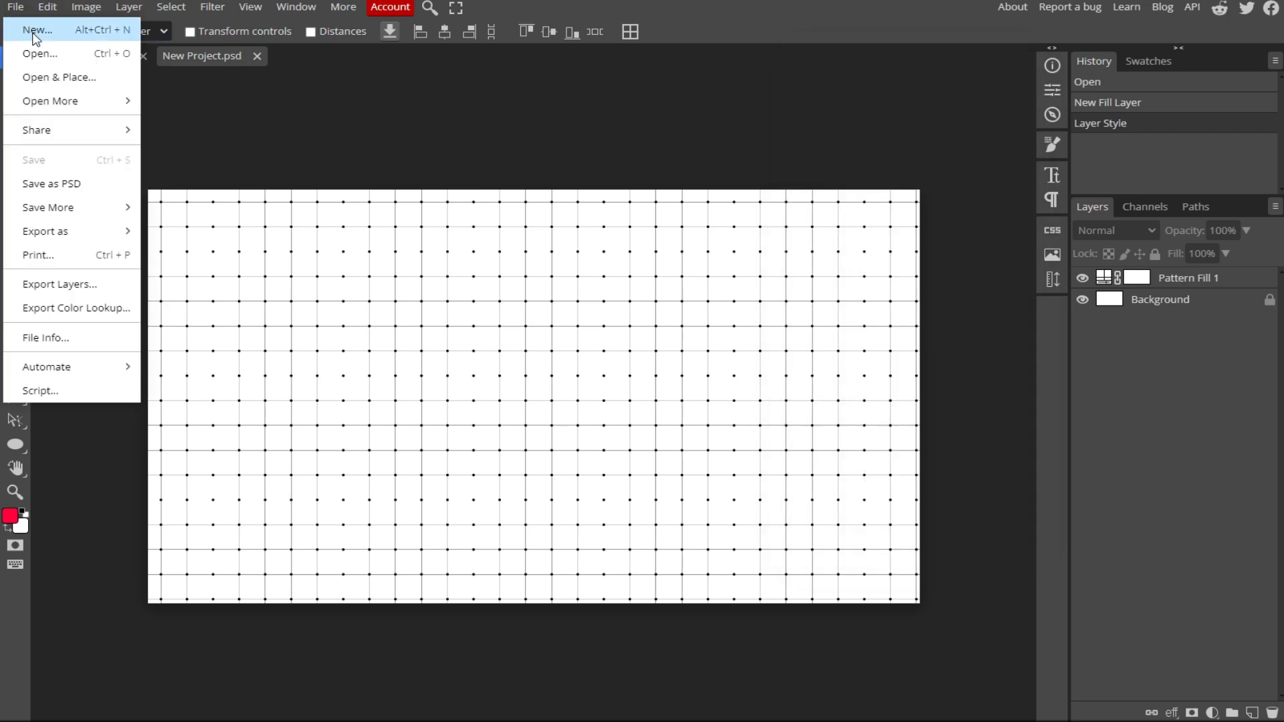
click(27, 24)
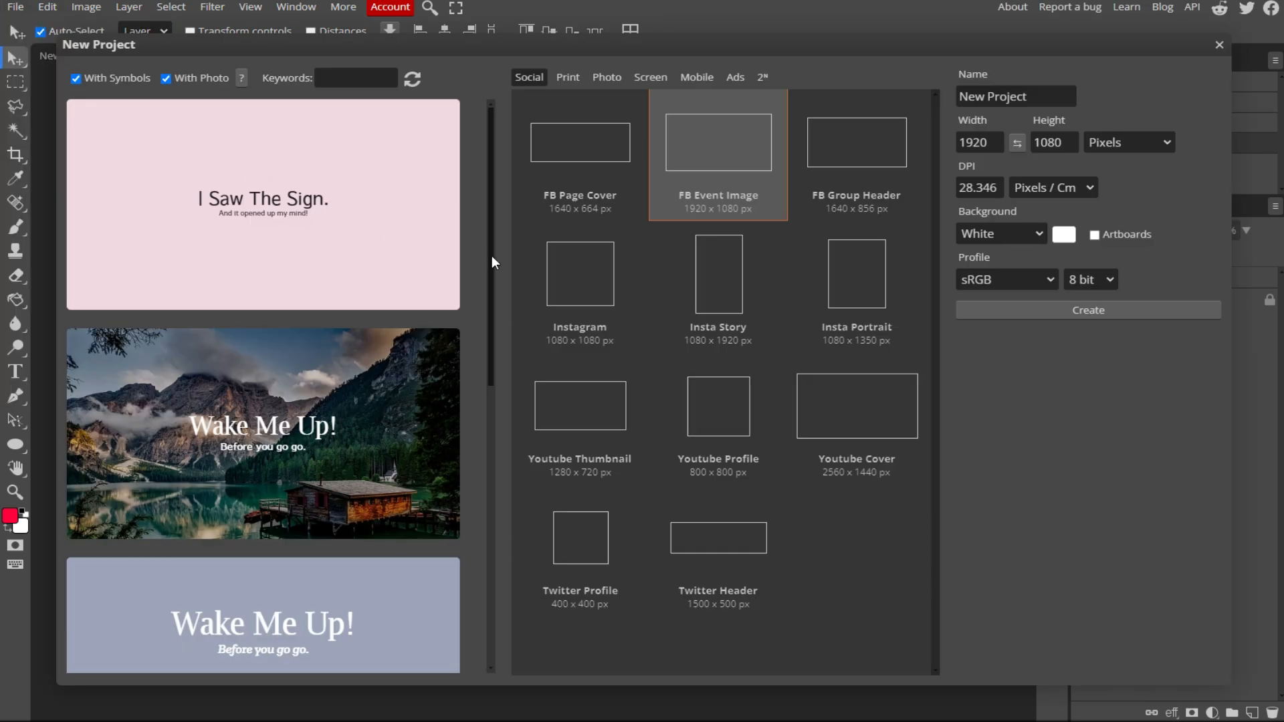
click(1061, 310)
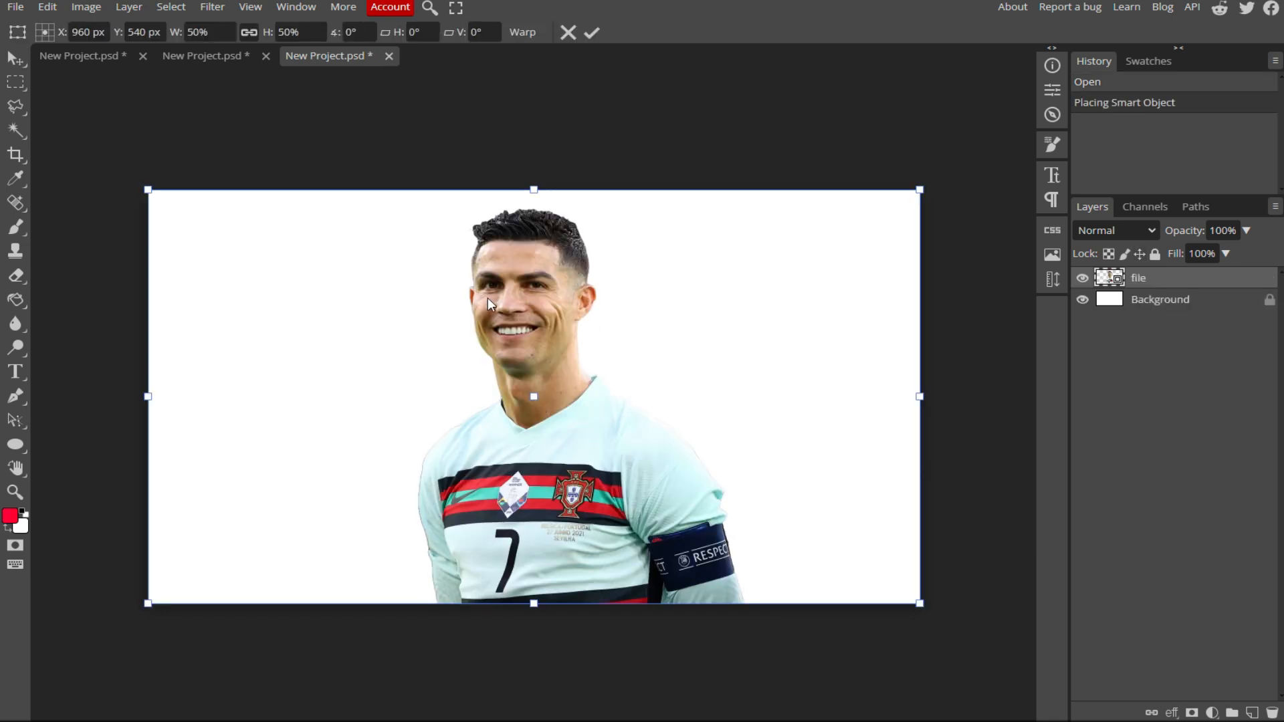
Step: Position the placed cut-out portrait just left of the canvas centre, level with the lower edge, and duplicate its layer
drag(488, 298, 606, 357)
key(Return)
mouse_move(656, 462)
mouse_down()
mouse_move(635, 378)
mouse_move(623, 392)
mouse_move(650, 466)
mouse_up()
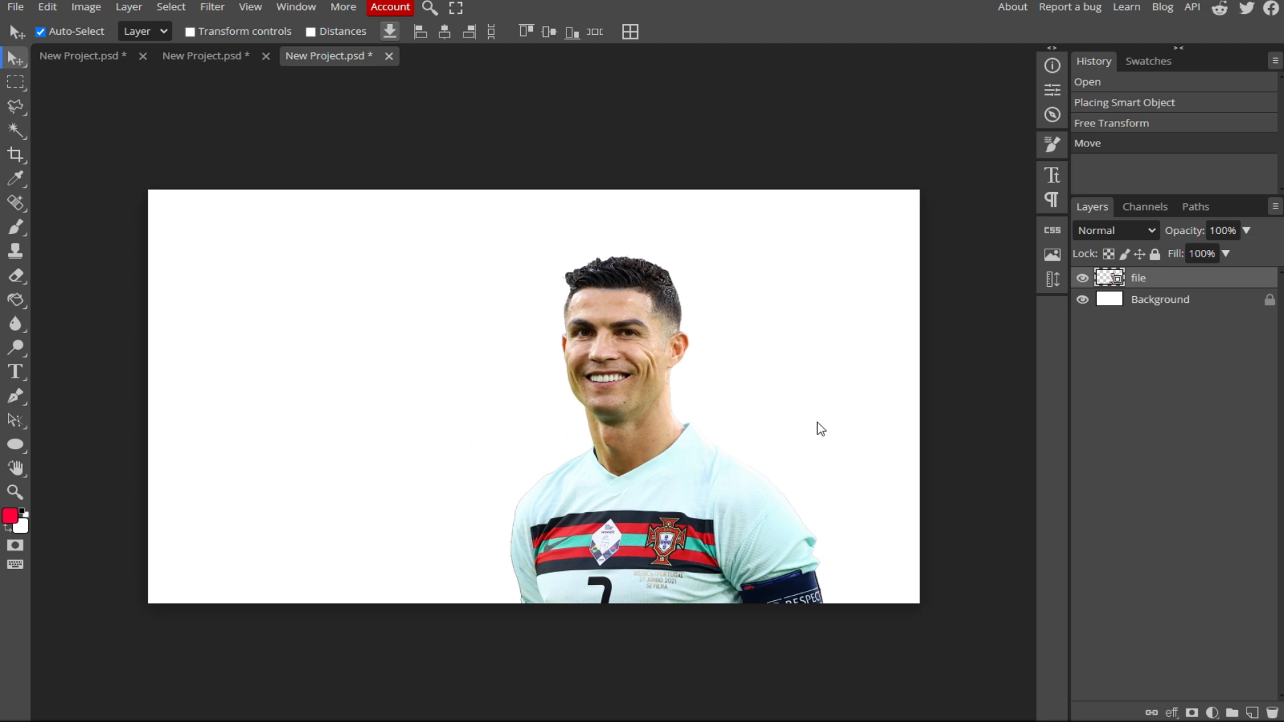
drag(745, 352, 653, 353)
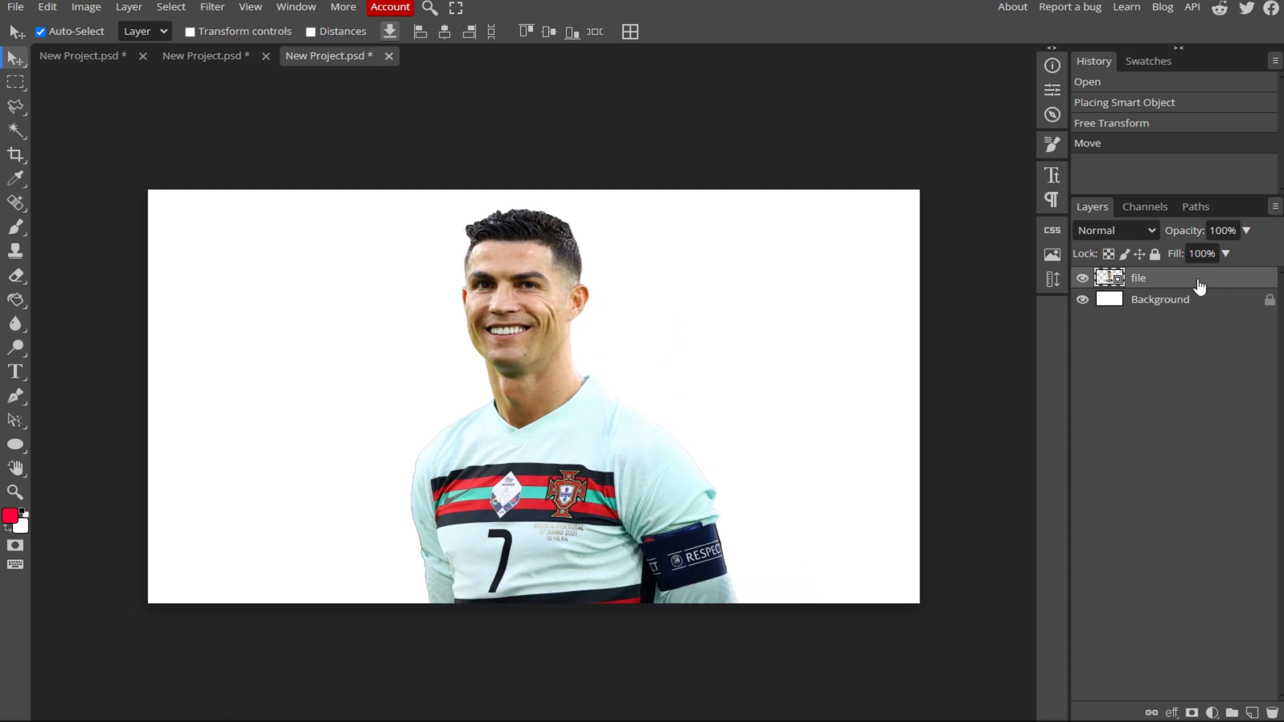
alt+drag(1197, 281, 1192, 272)
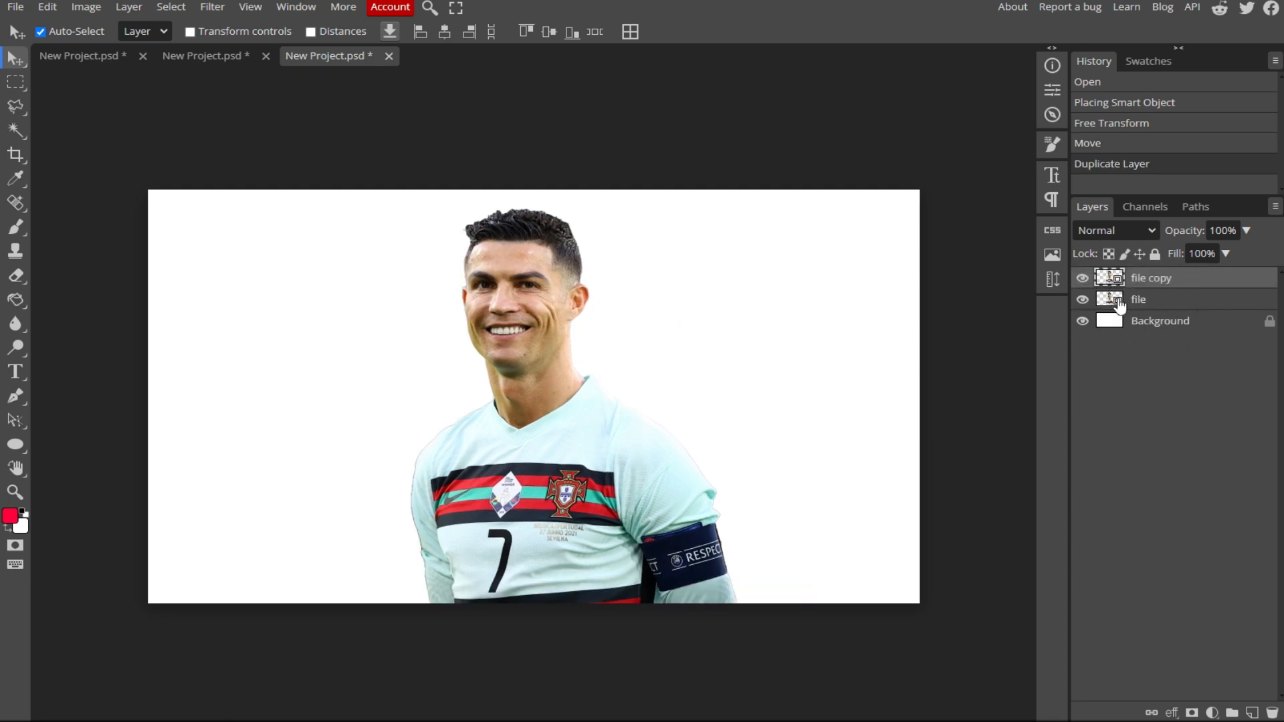
Step: Add a Color Overlay effect to the lower portrait layer and display its settings clear of the portrait
alt+click(1204, 303)
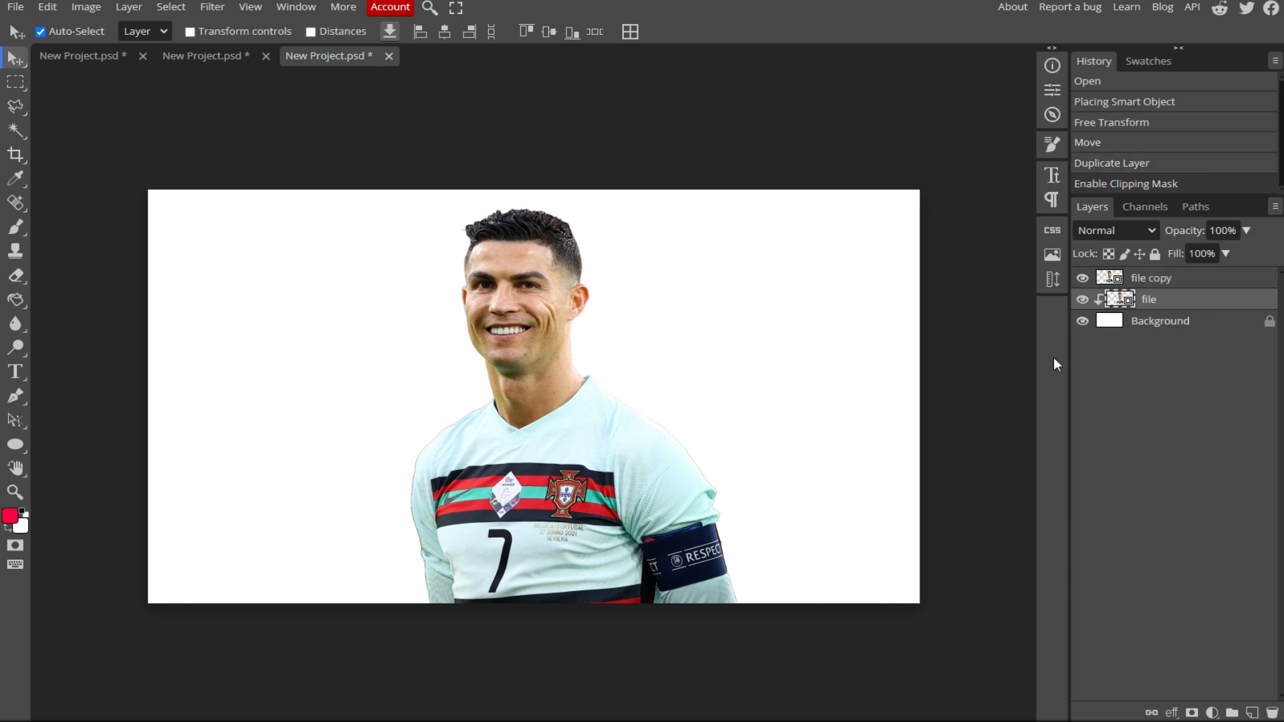
alt+click(1190, 304)
double_click(1215, 306)
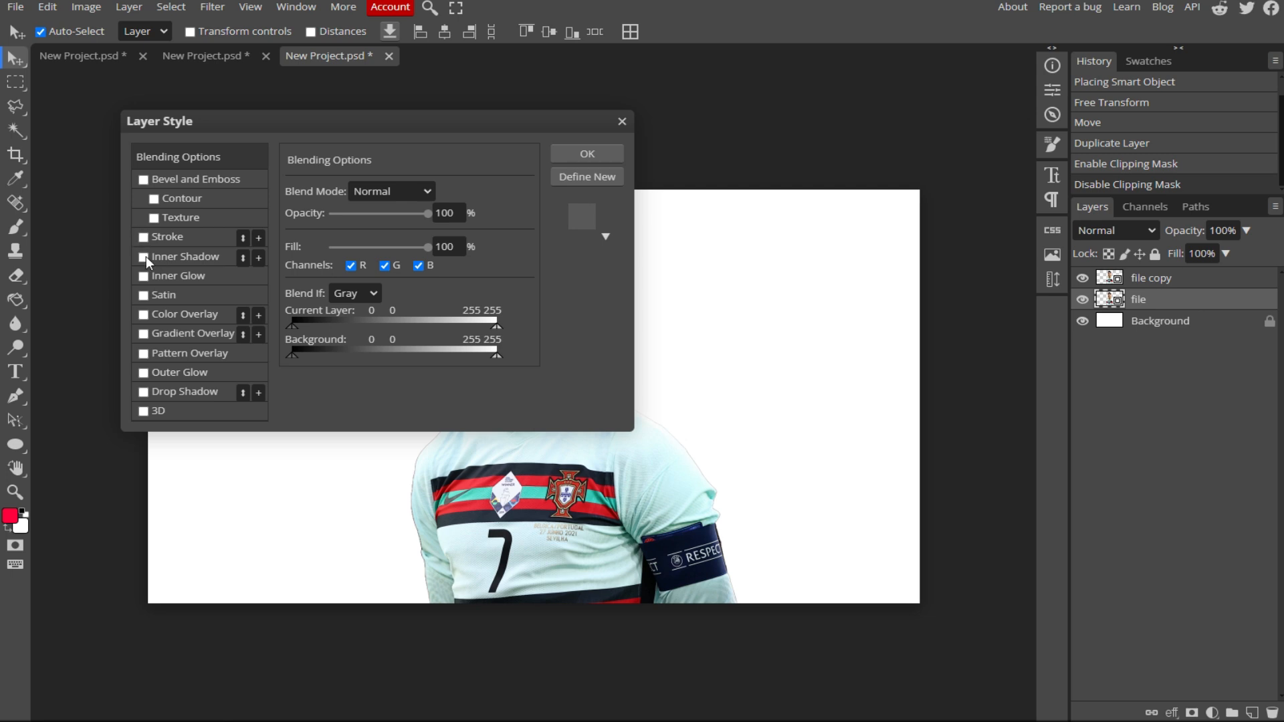
click(143, 314)
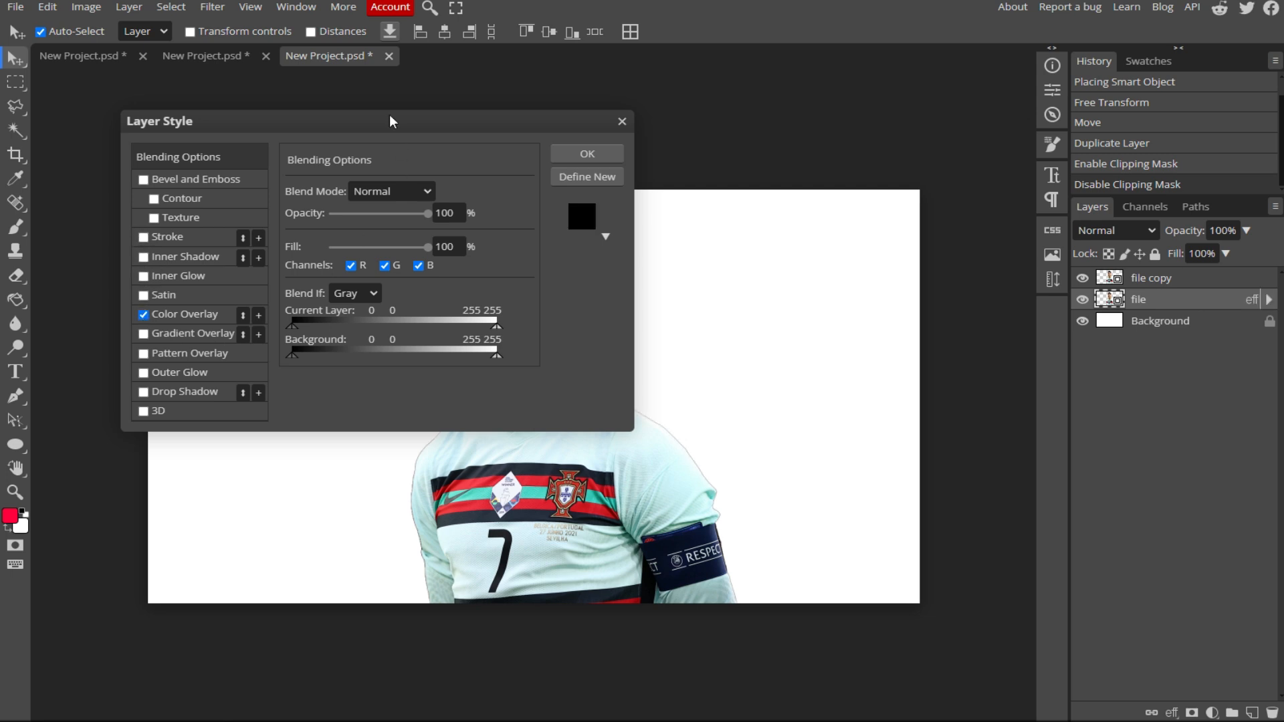
drag(389, 115, 1170, 119)
click(965, 318)
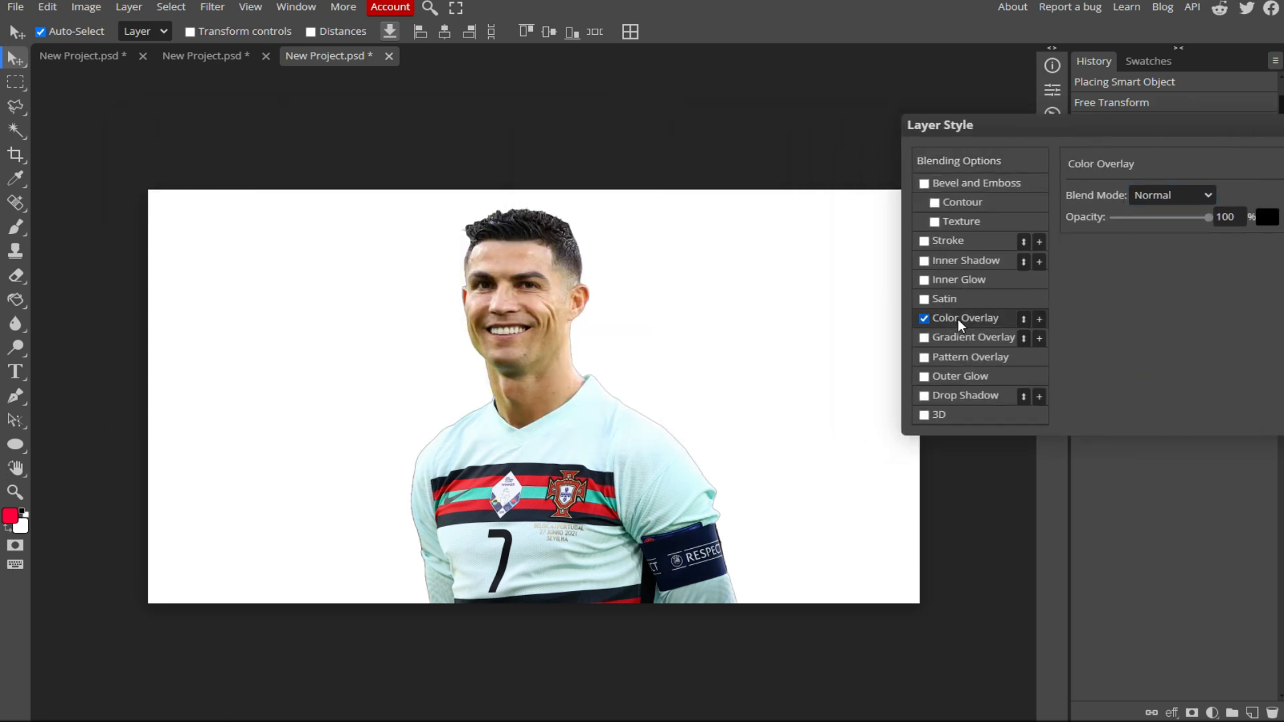
Step: Set the color overlay of the lower portrait layer to the pinkish red ff0042 and apply the layer style
click(1266, 217)
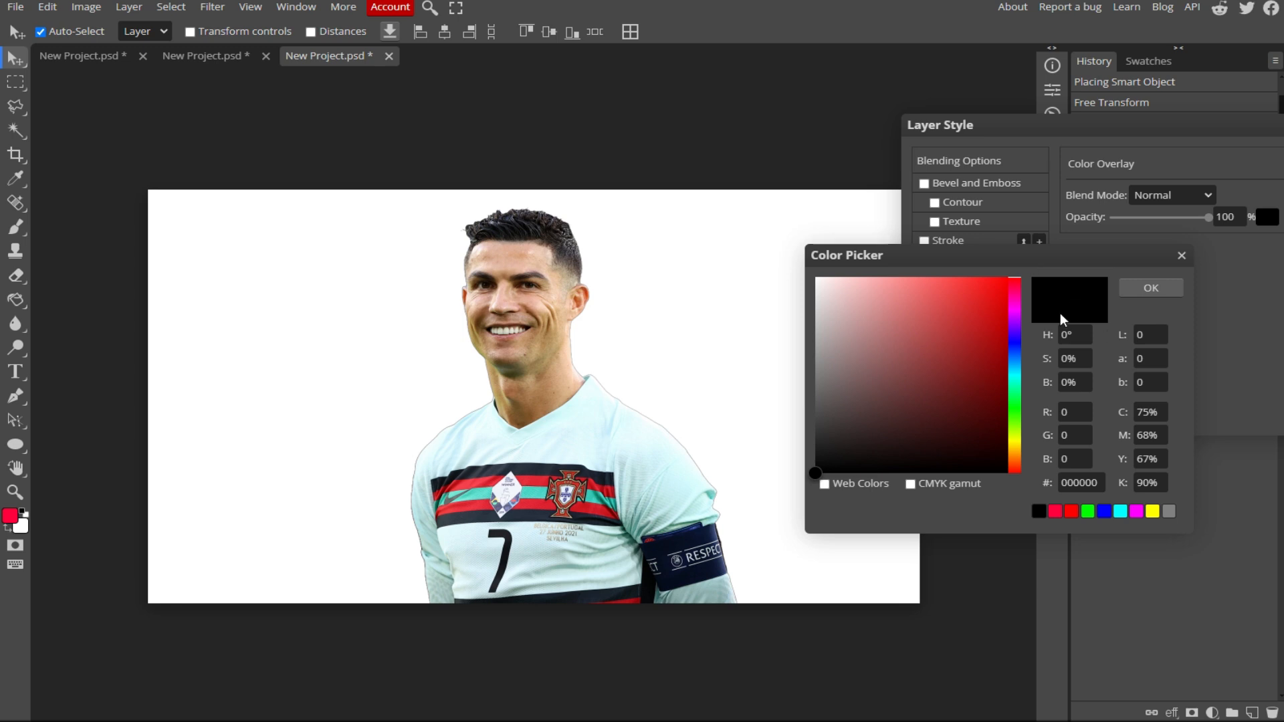
click(1014, 286)
drag(959, 288, 1041, 260)
click(1016, 286)
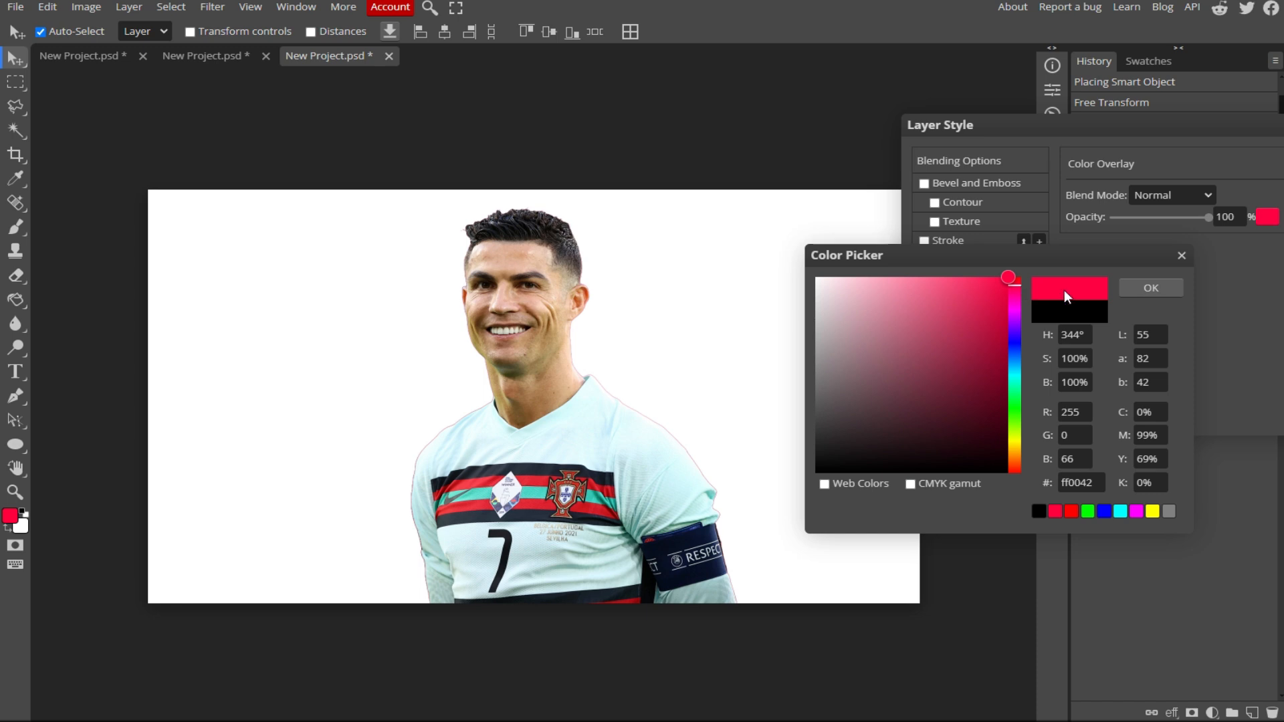
click(1137, 288)
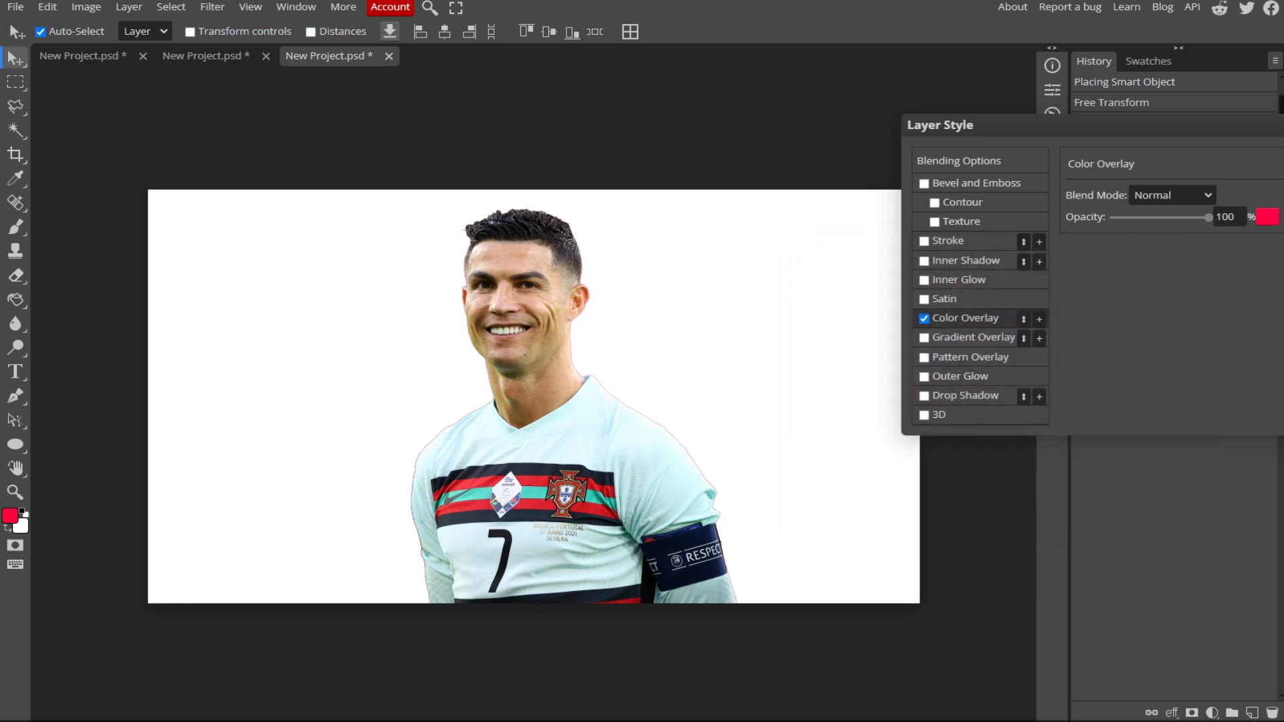
key(Return)
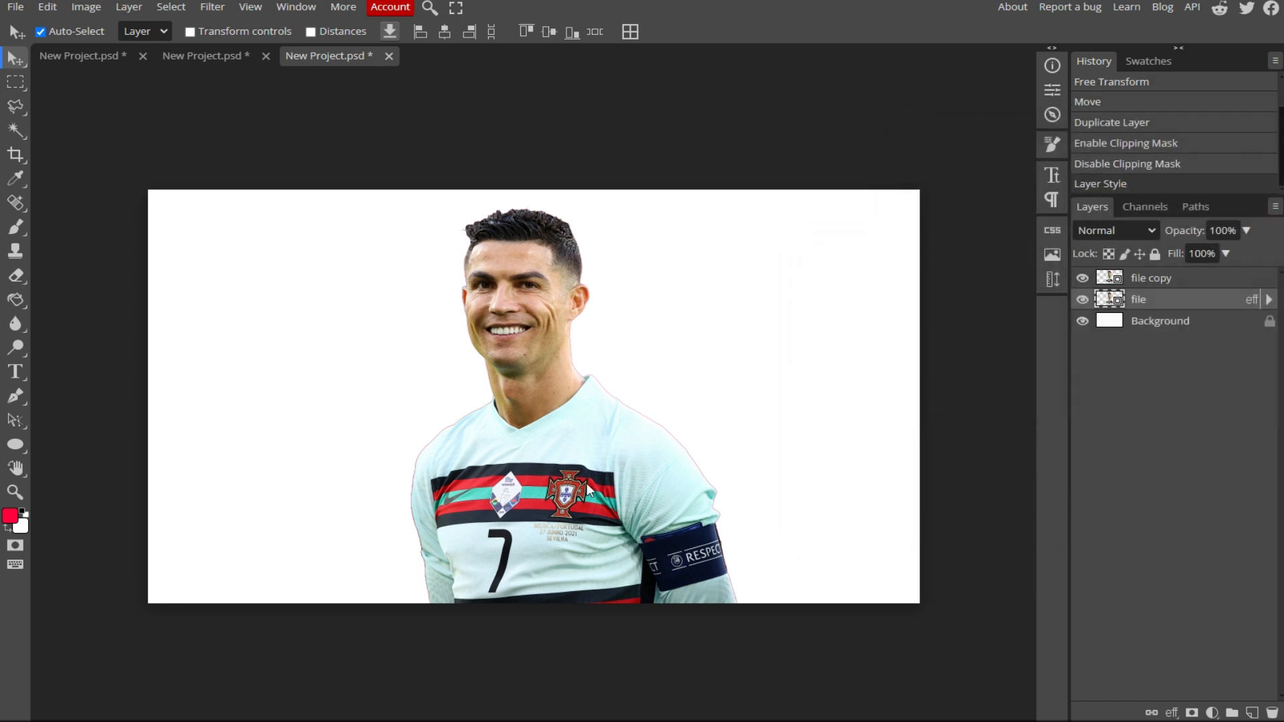
Step: Shift the upper portrait copy slightly left of the red silhouette and desaturate it with Hue/Saturation at Saturation -100
click(1202, 280)
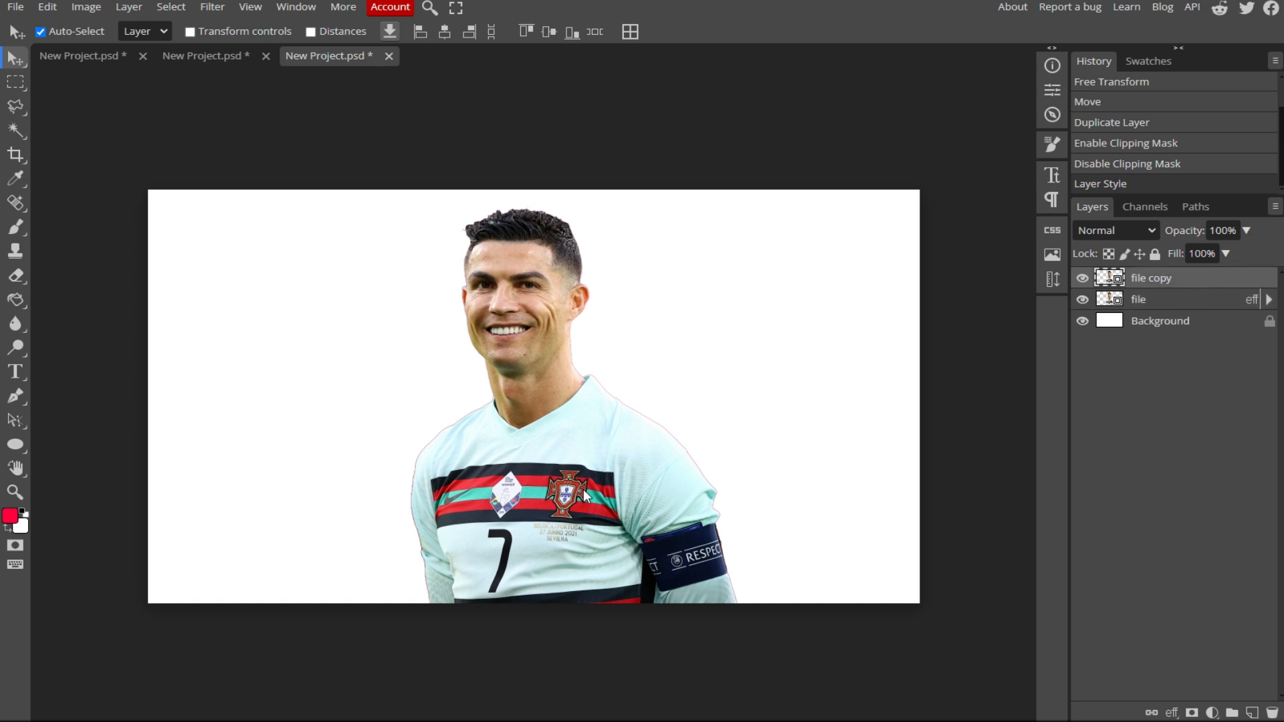
drag(586, 495, 573, 496)
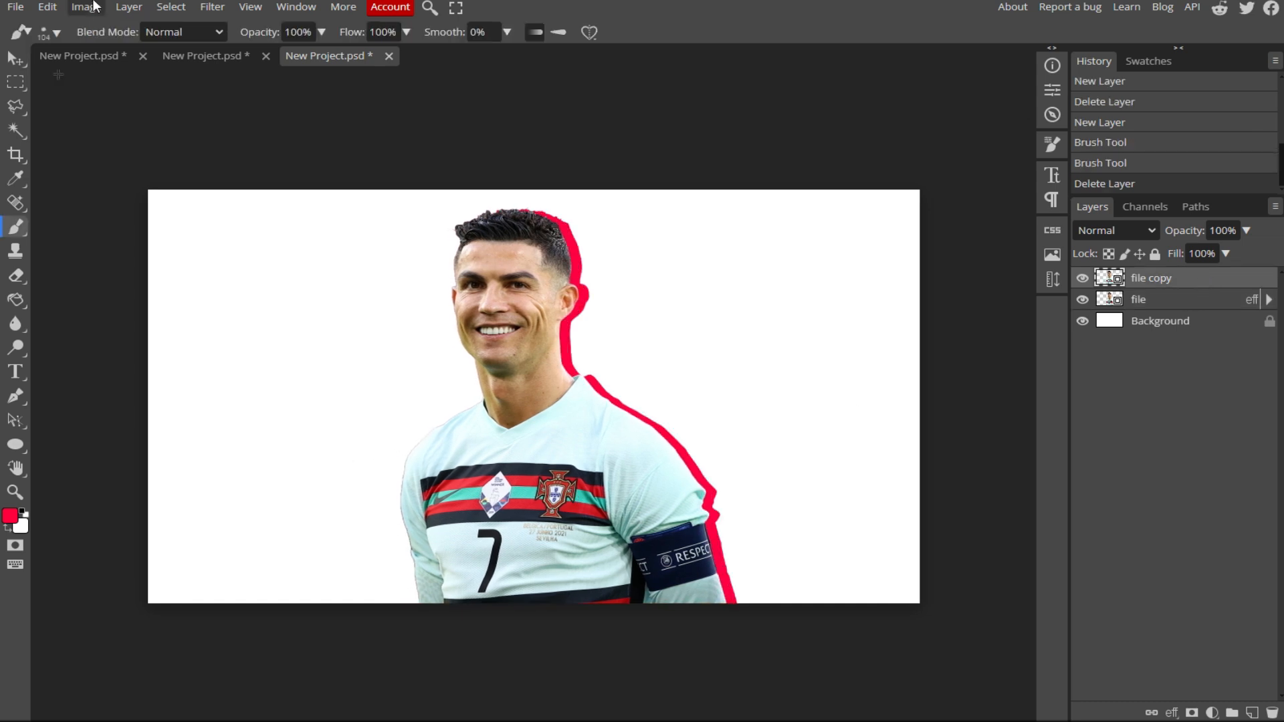
click(93, 5)
mouse_move(172, 58)
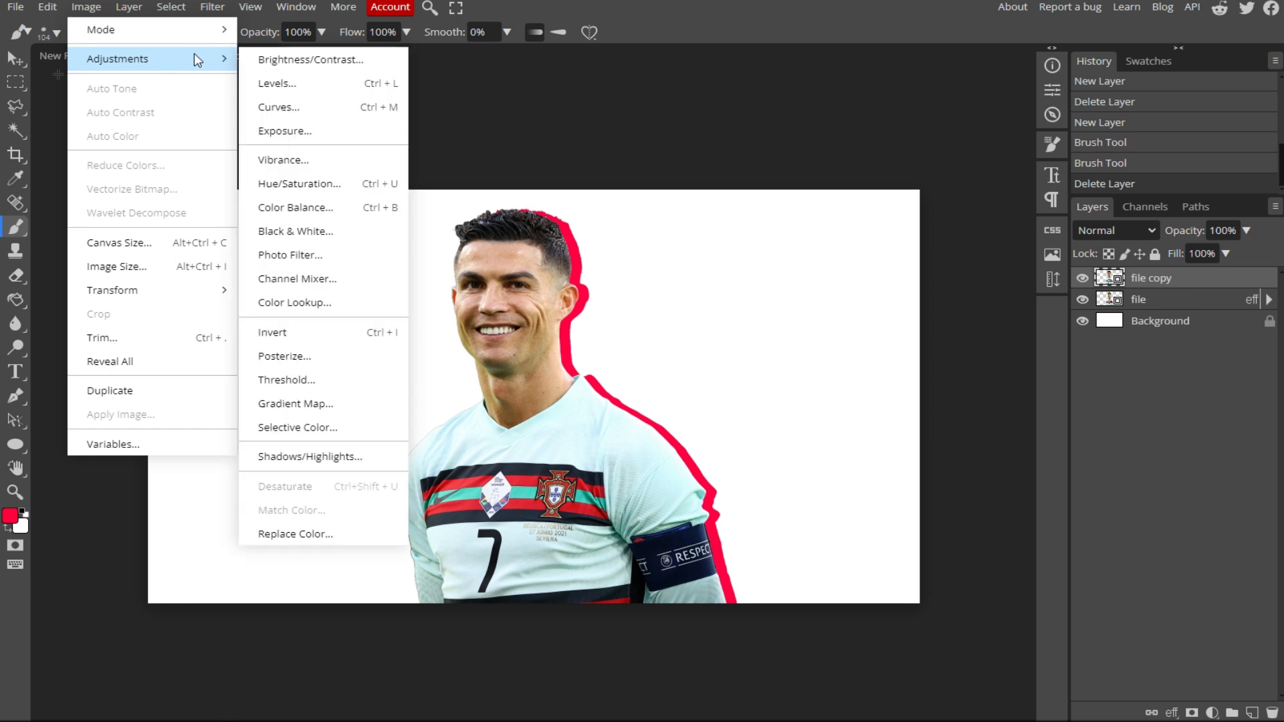
click(343, 186)
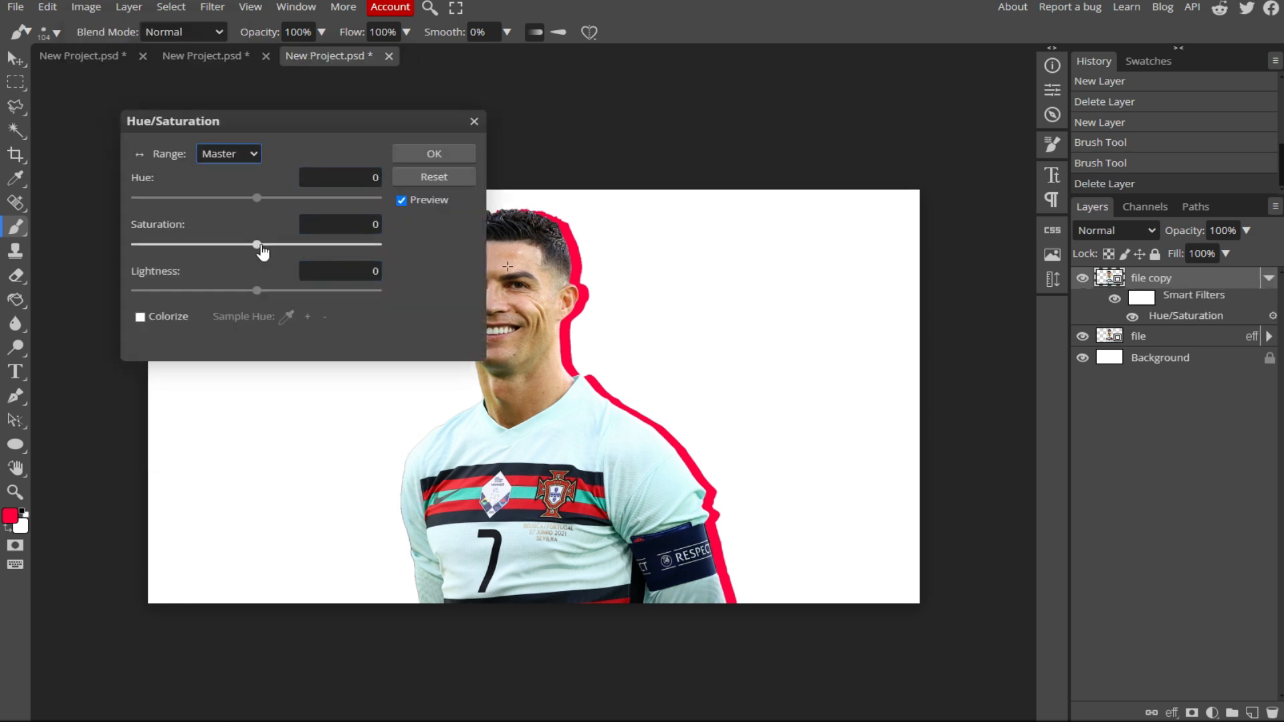
drag(258, 249, 46, 252)
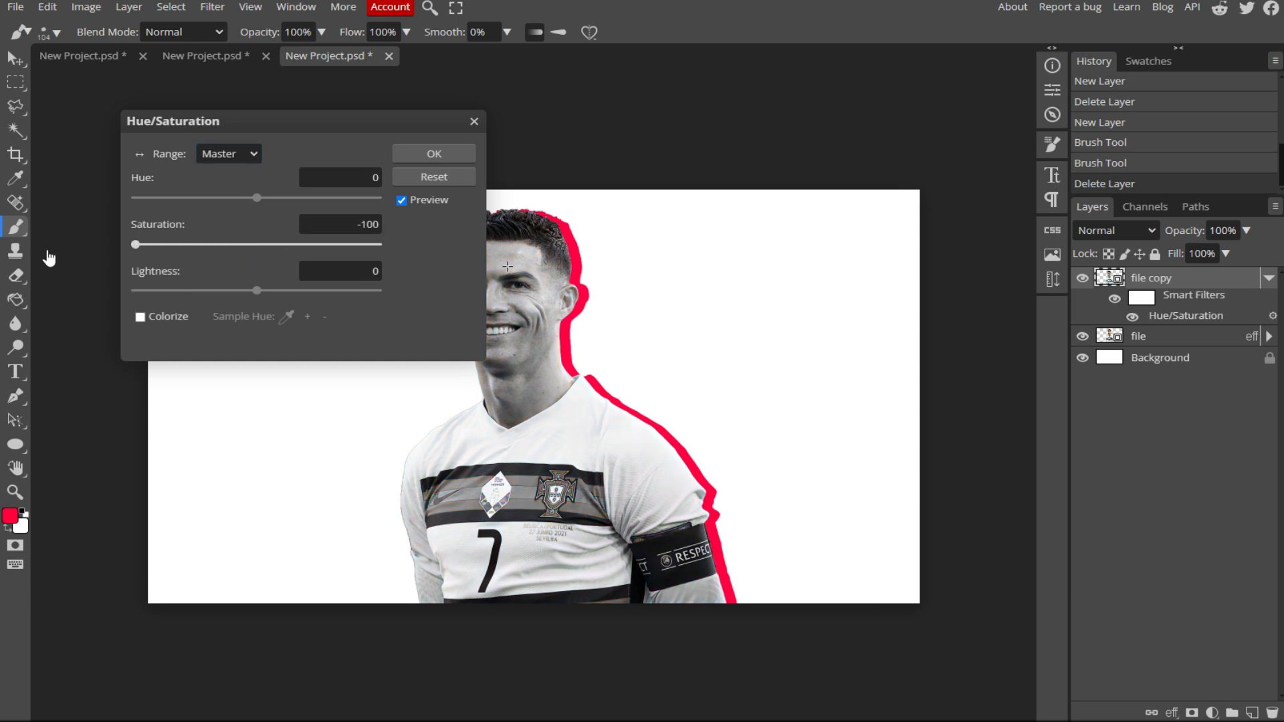
click(443, 156)
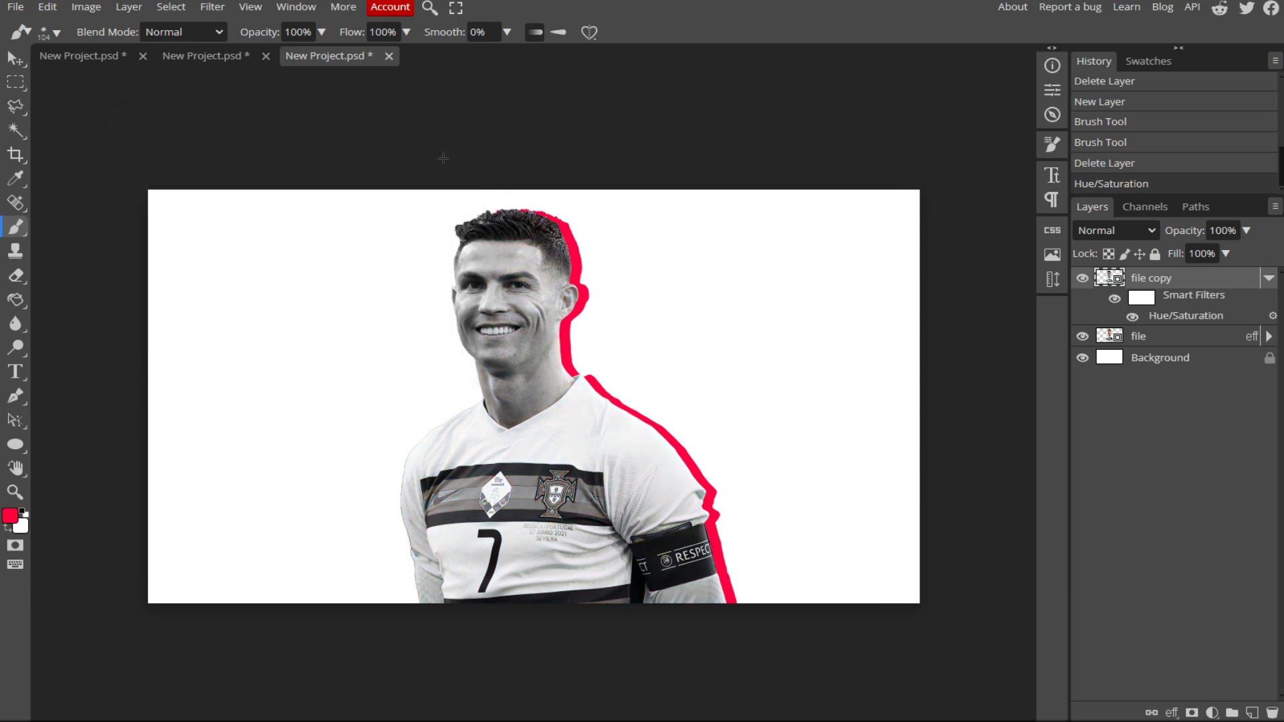
Step: Open the export format options for the edited portrait project
click(15, 6)
mouse_move(70, 239)
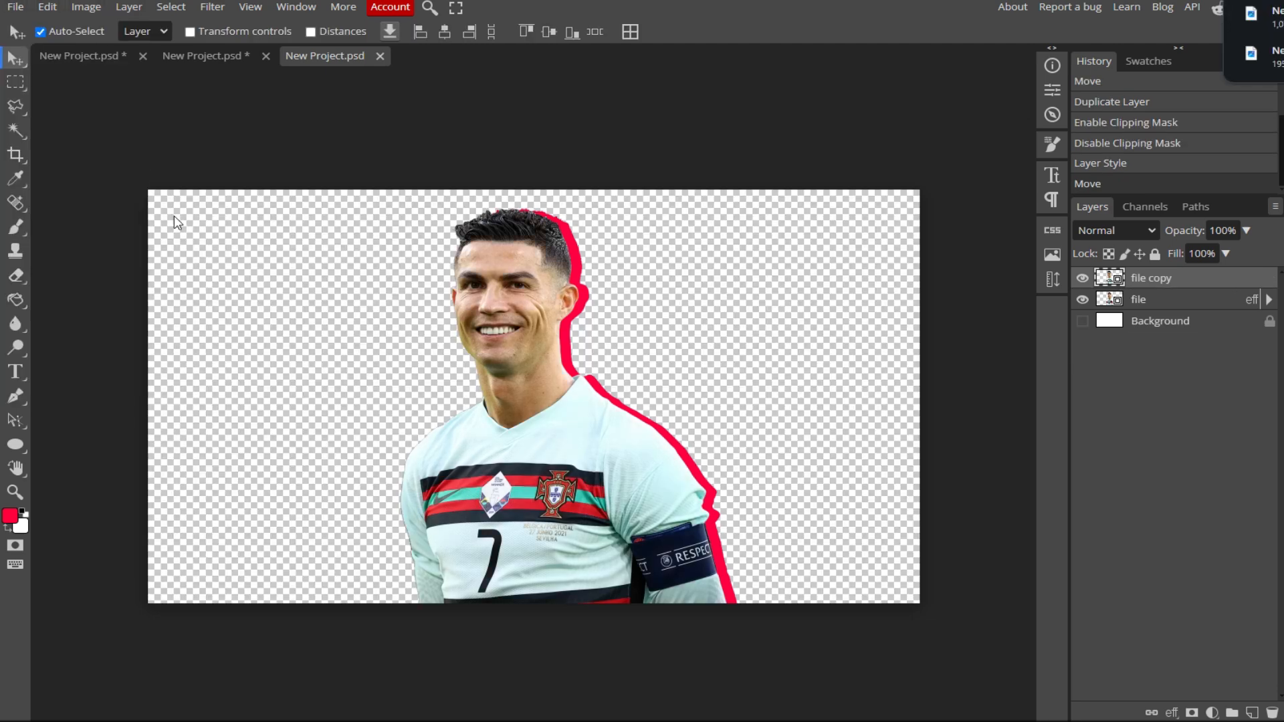
Step: Hide both portrait layers and activate the Brush tool
click(1082, 299)
click(1082, 277)
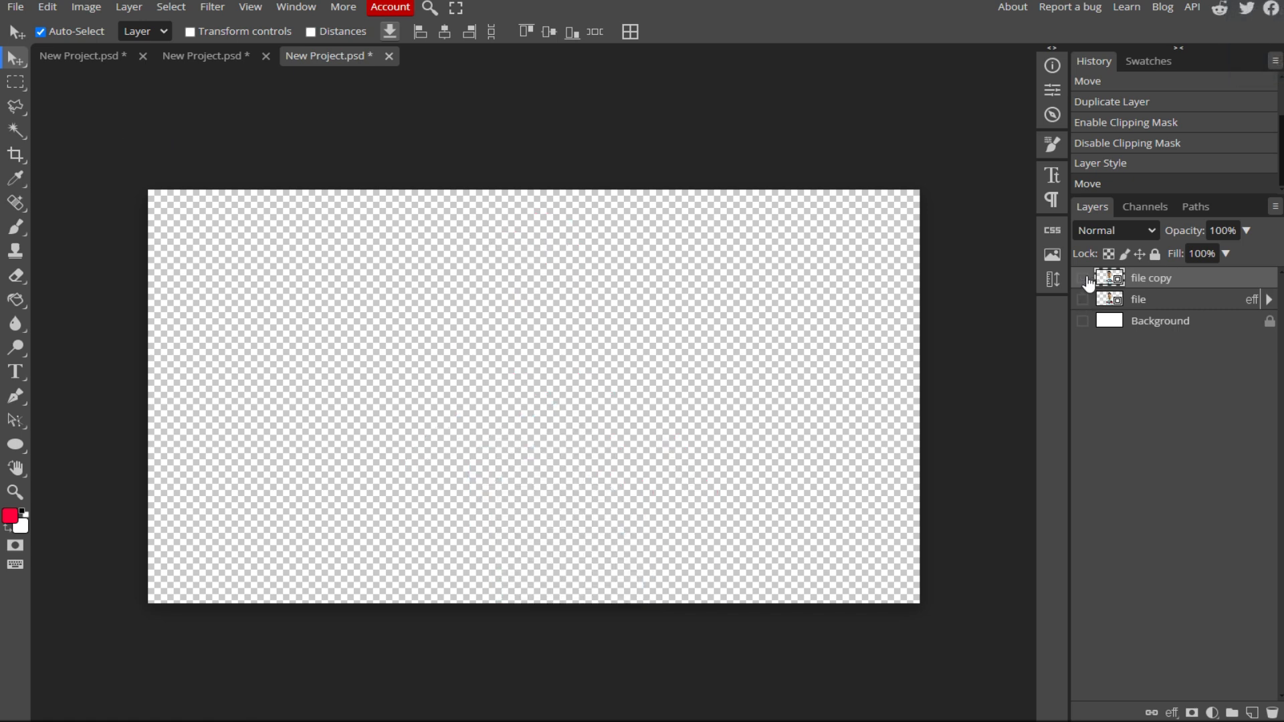
key(b)
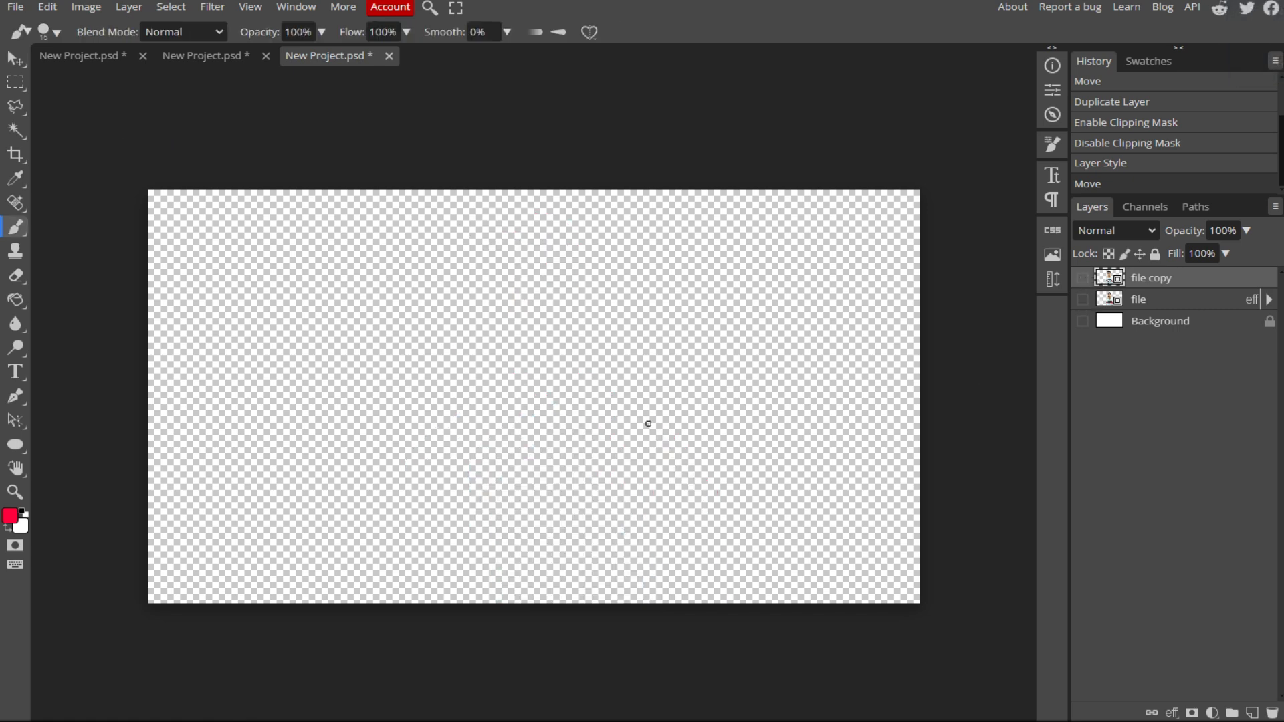
drag(655, 420, 664, 420)
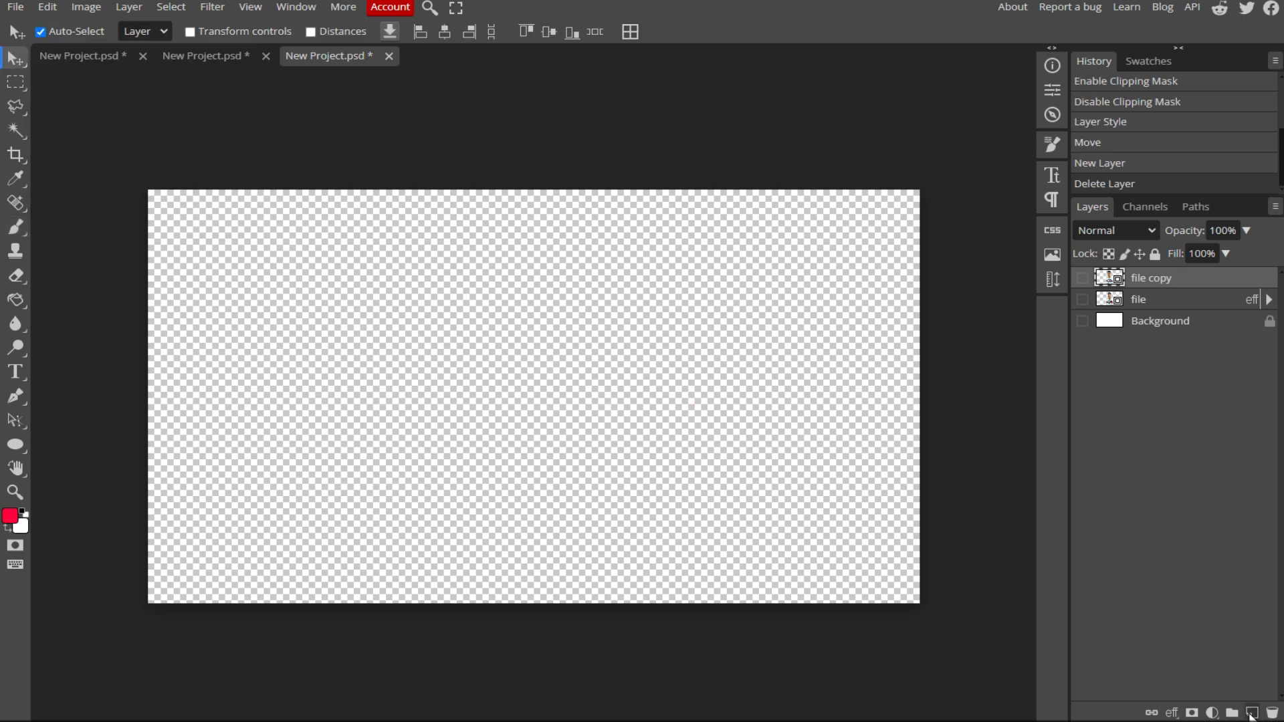
Step: Create an empty layer above the portrait layers and set the brush size to about 104 px
click(1251, 713)
key(b)
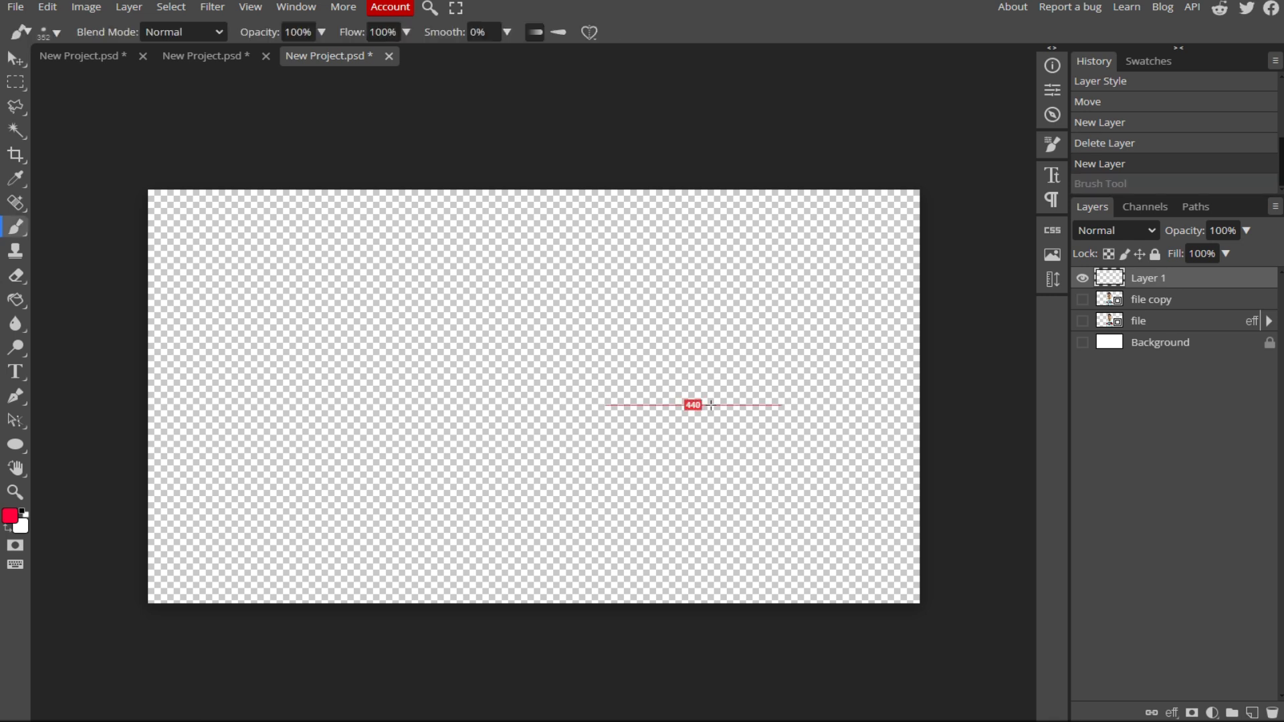
mouse_move(716, 404)
mouse_down()
mouse_move(631, 400)
mouse_move(645, 399)
mouse_up()
drag(708, 272, 711, 368)
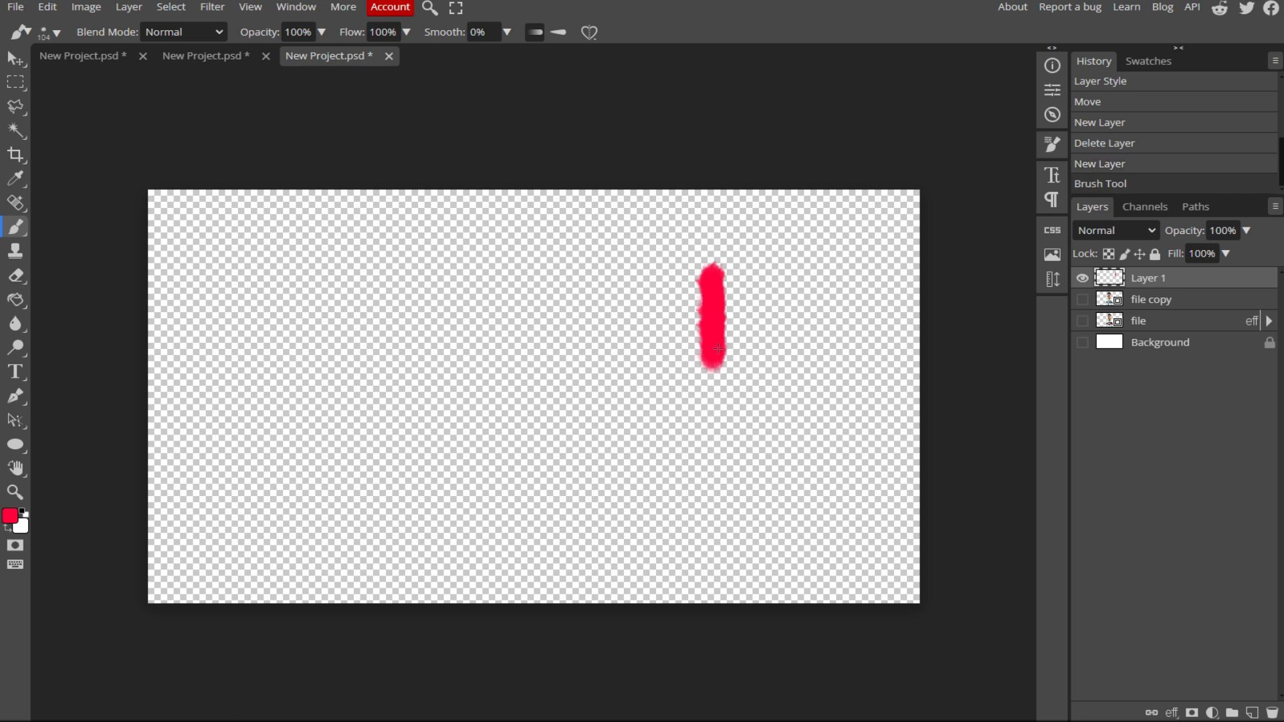
key(ctrl+z)
mouse_move(729, 292)
mouse_down()
mouse_move(731, 378)
mouse_move(717, 448)
mouse_move(693, 483)
mouse_up()
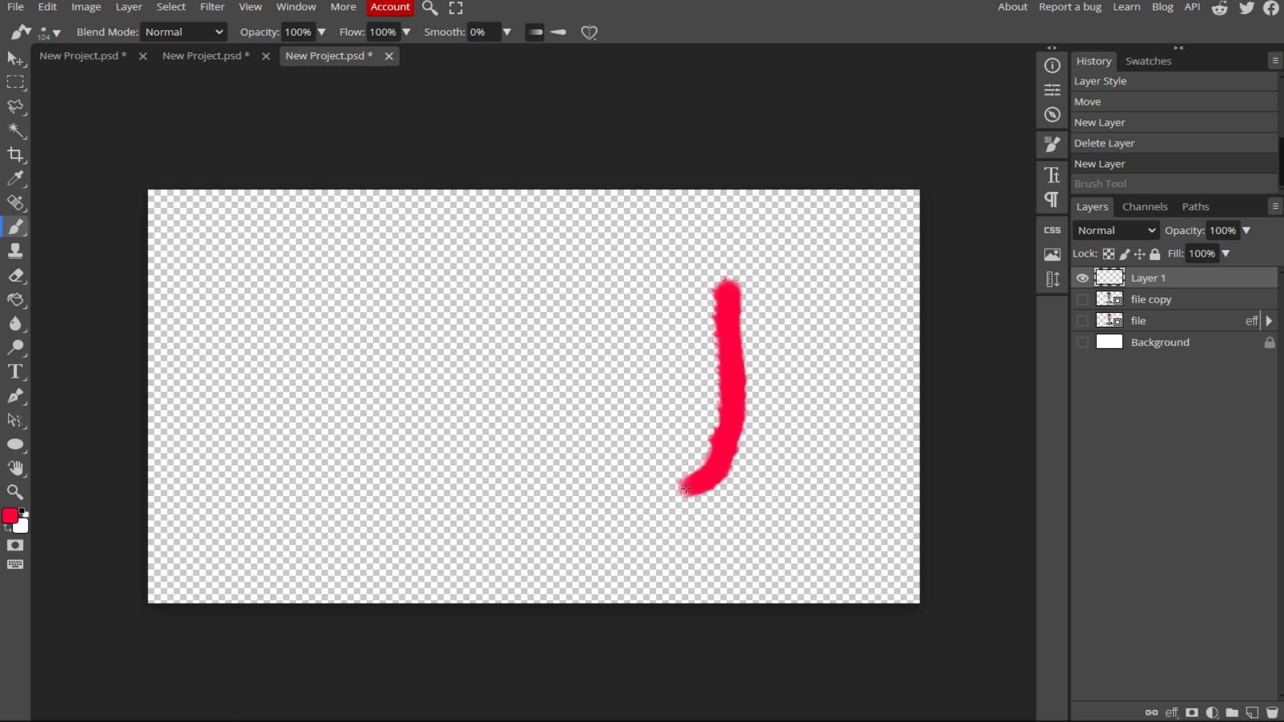
key(ctrl+z)
Step: Paint a curved red arrow with its head pointing left on the empty layer, and open the export format options
mouse_move(757, 304)
mouse_down()
mouse_move(736, 382)
mouse_move(702, 422)
mouse_move(657, 446)
mouse_move(563, 450)
mouse_up()
mouse_move(601, 393)
mouse_down()
mouse_move(539, 440)
mouse_move(552, 462)
mouse_move(610, 493)
mouse_up()
key(ctrl+z)
mouse_move(599, 402)
mouse_down()
mouse_move(539, 462)
mouse_move(599, 488)
mouse_move(607, 509)
mouse_up()
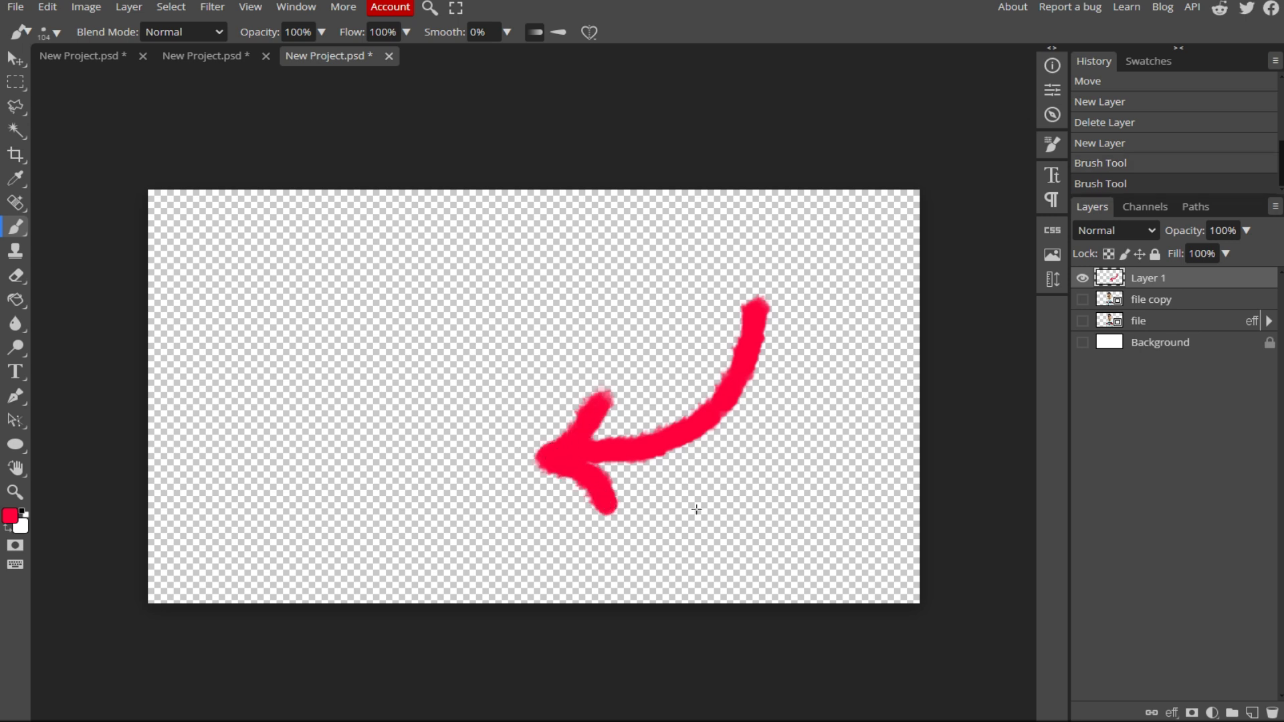
click(15, 6)
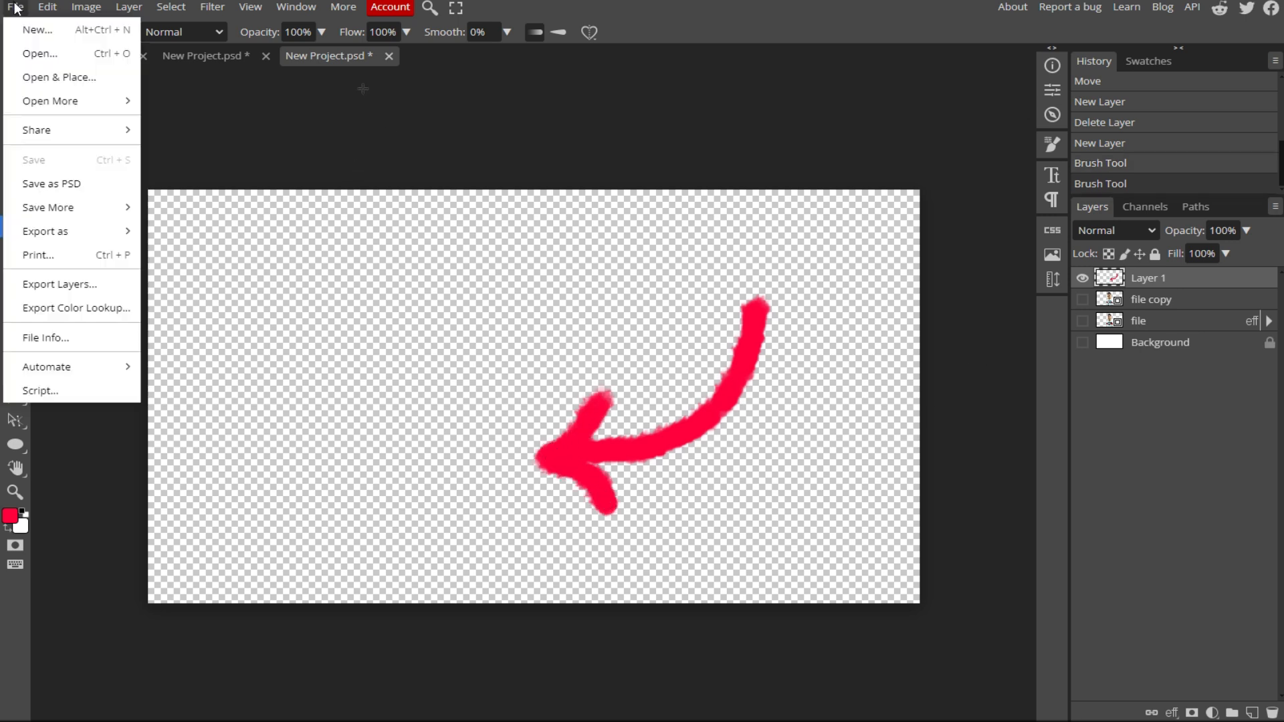
mouse_move(109, 238)
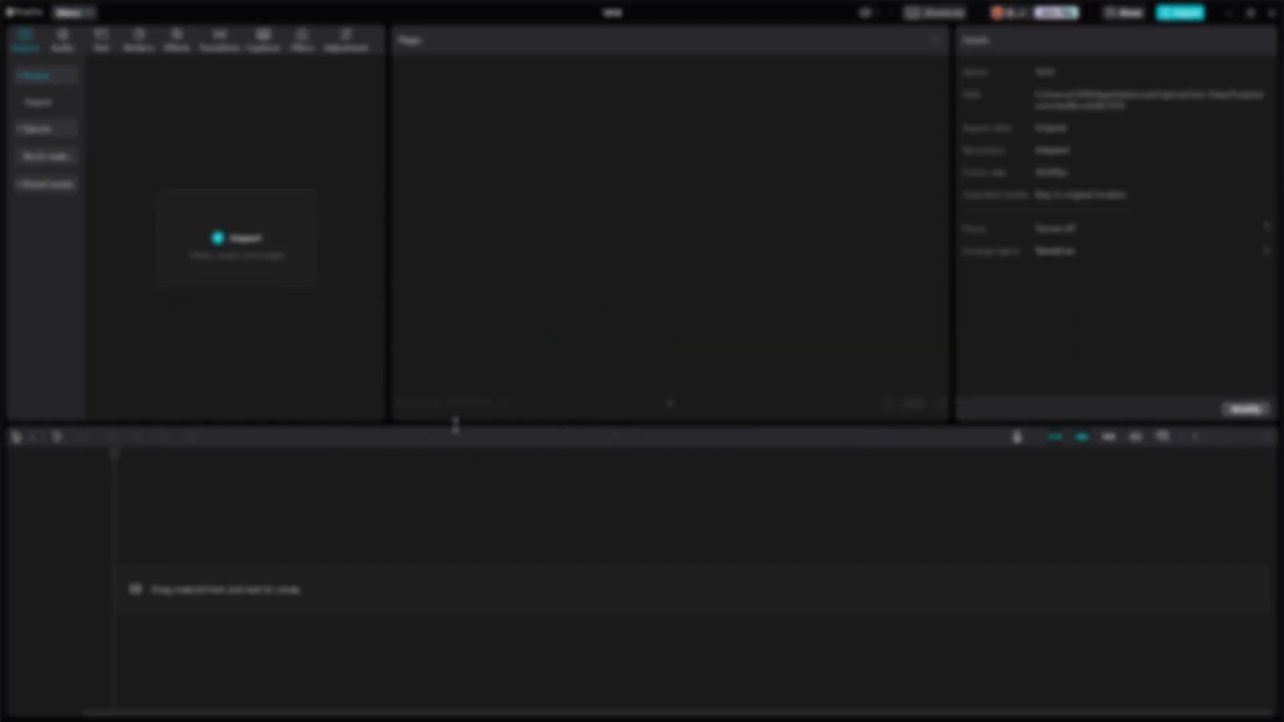
Step: Switch to CapCut and import the video folder, the paper-texture clip, The New York Times logo and Untitled-1.png
click(233, 239)
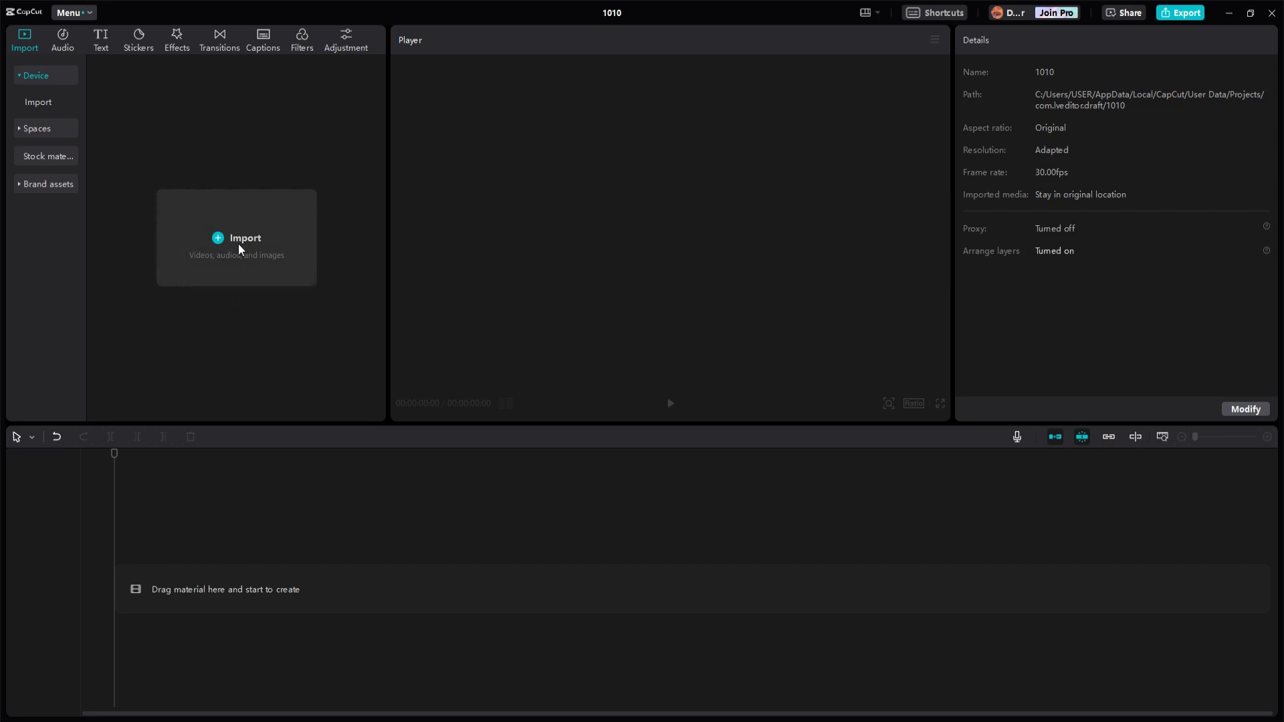
click(69, 273)
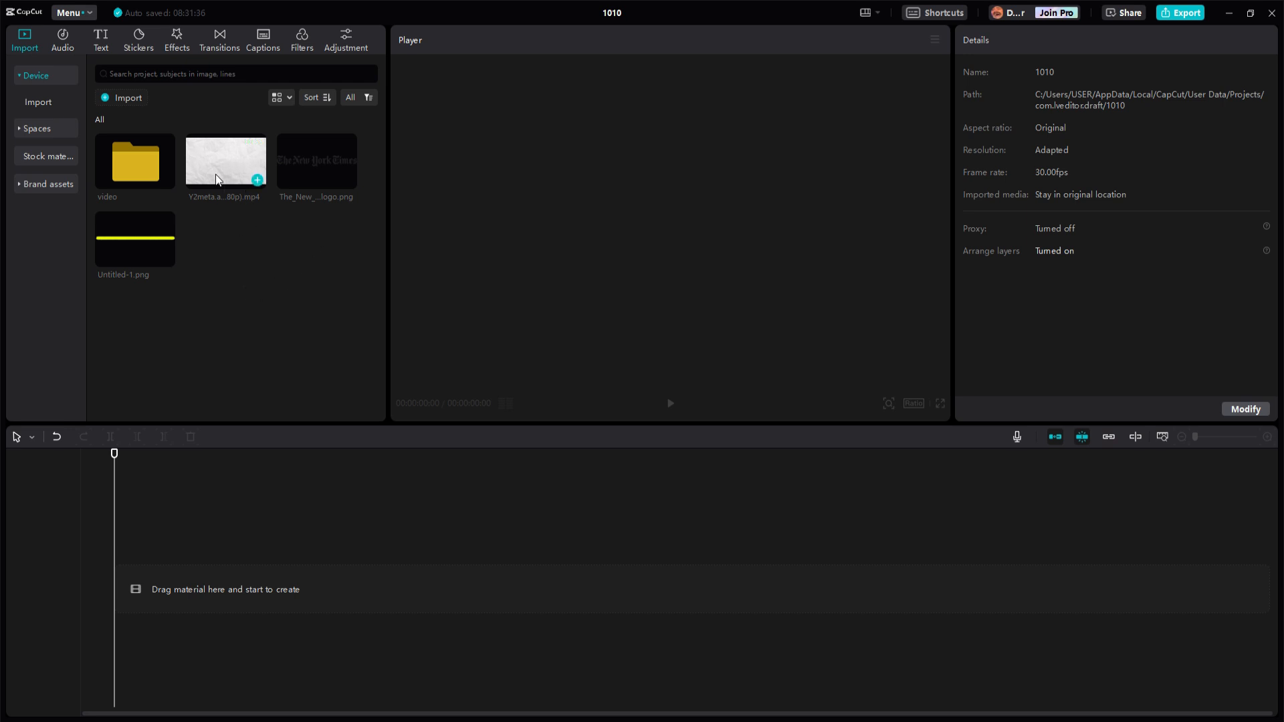
Step: Preview the imported paper-texture clip, the newspaper logo and the yellow bar image
click(241, 163)
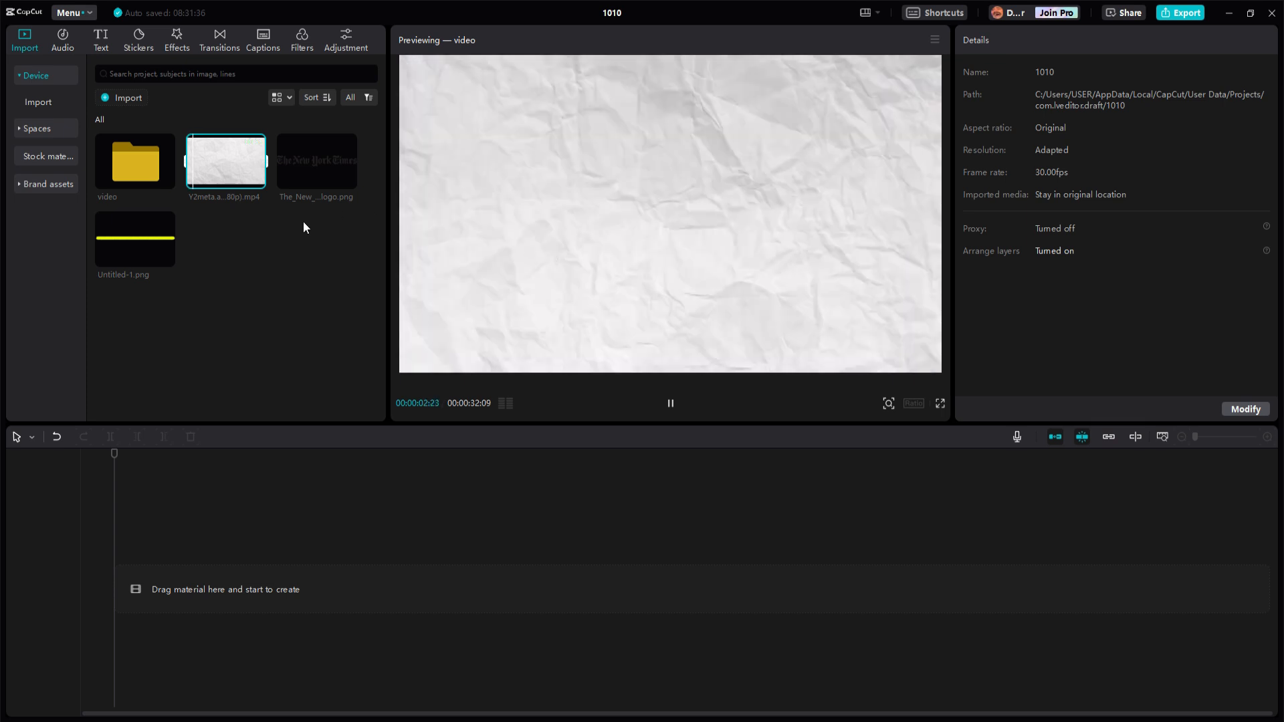
click(318, 160)
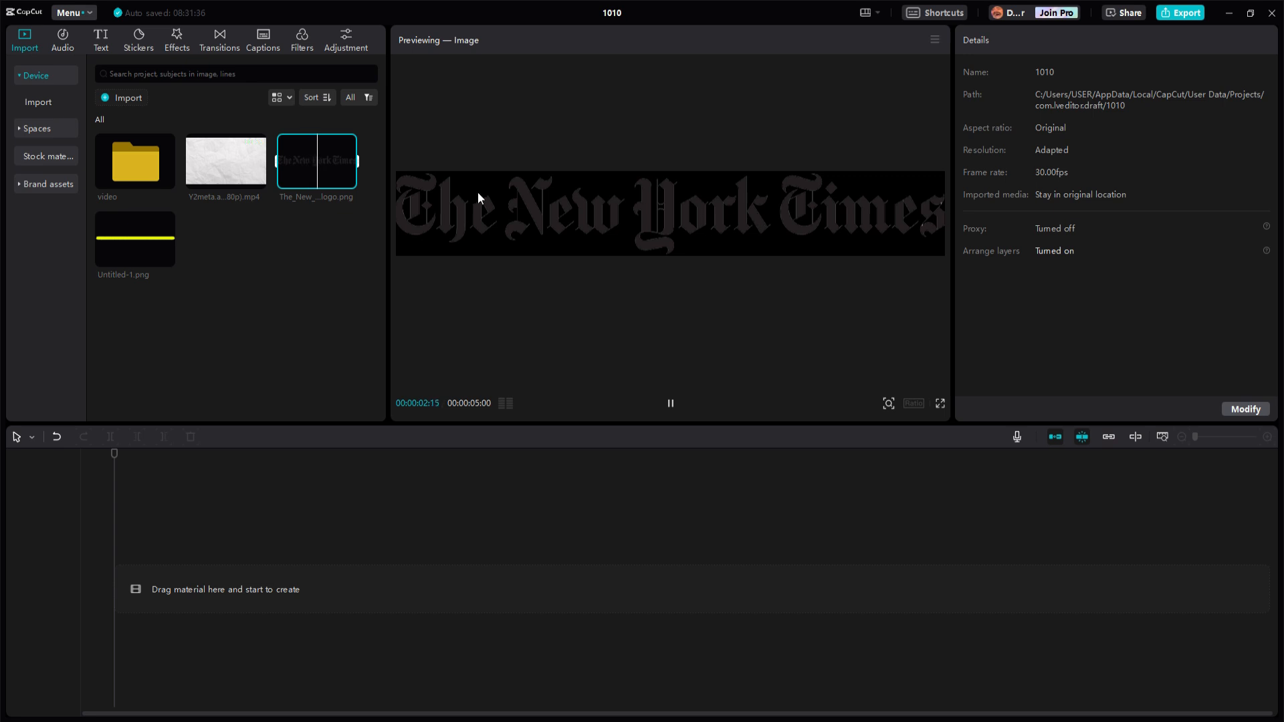
click(129, 240)
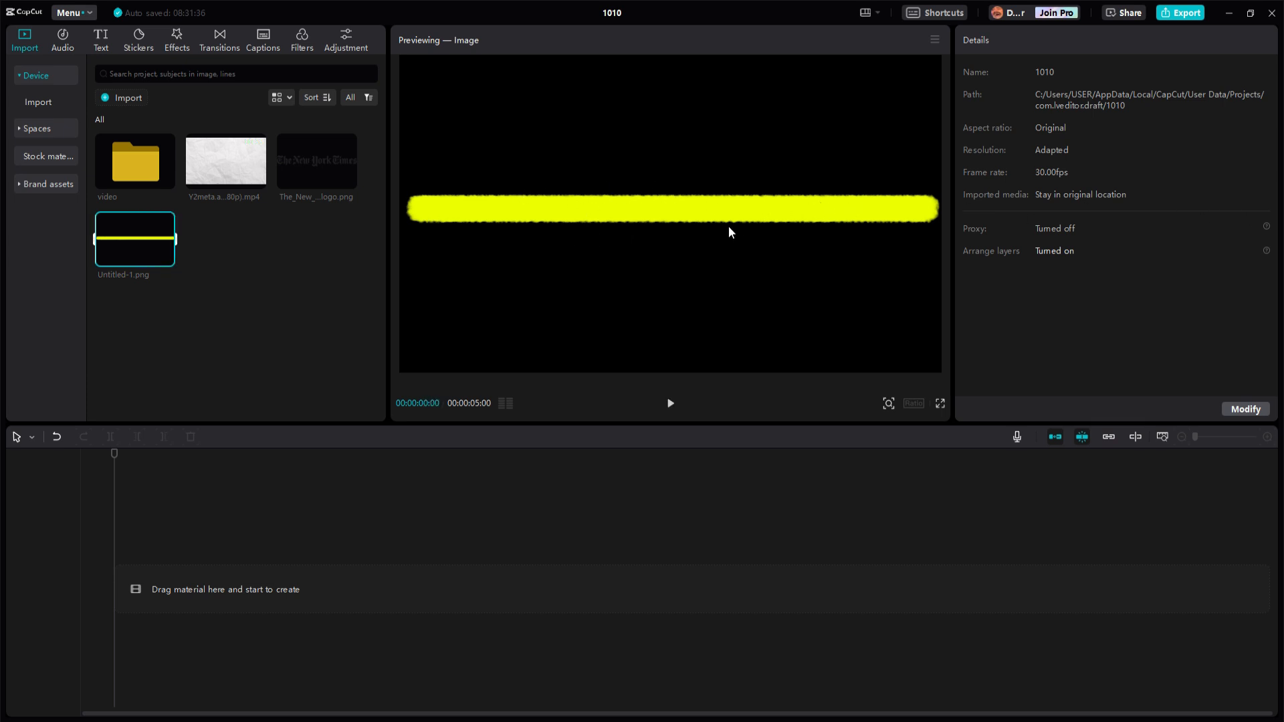
Step: Place the grid image New Project (1).jpg from the video folder on the timeline, with the cut-out portrait on a track above it
double_click(115, 148)
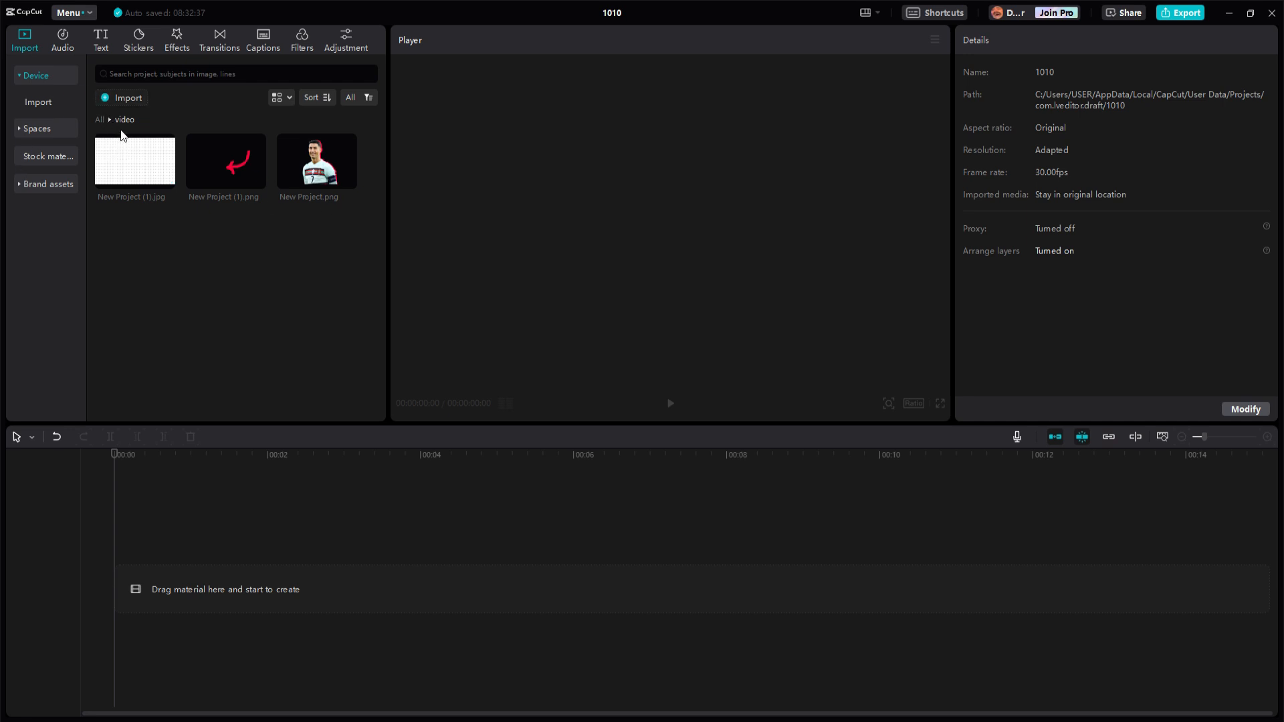
click(102, 119)
double_click(129, 163)
drag(125, 168, 242, 598)
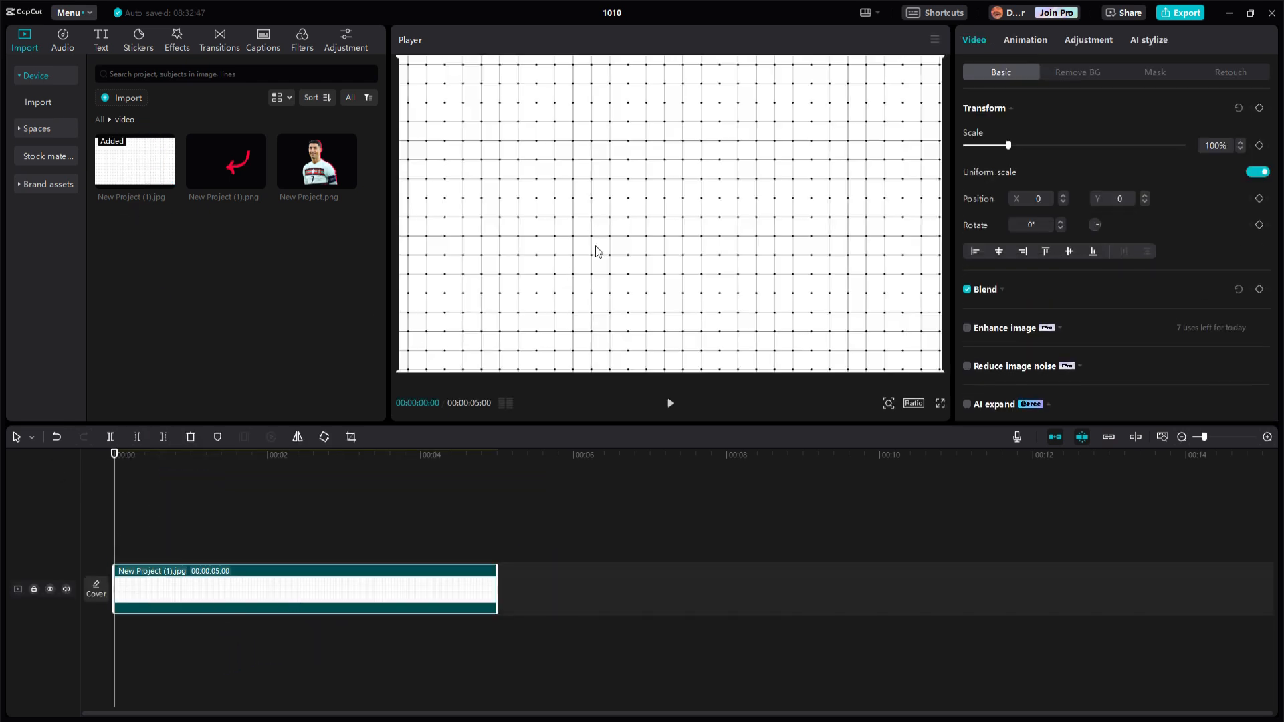
drag(327, 178, 232, 593)
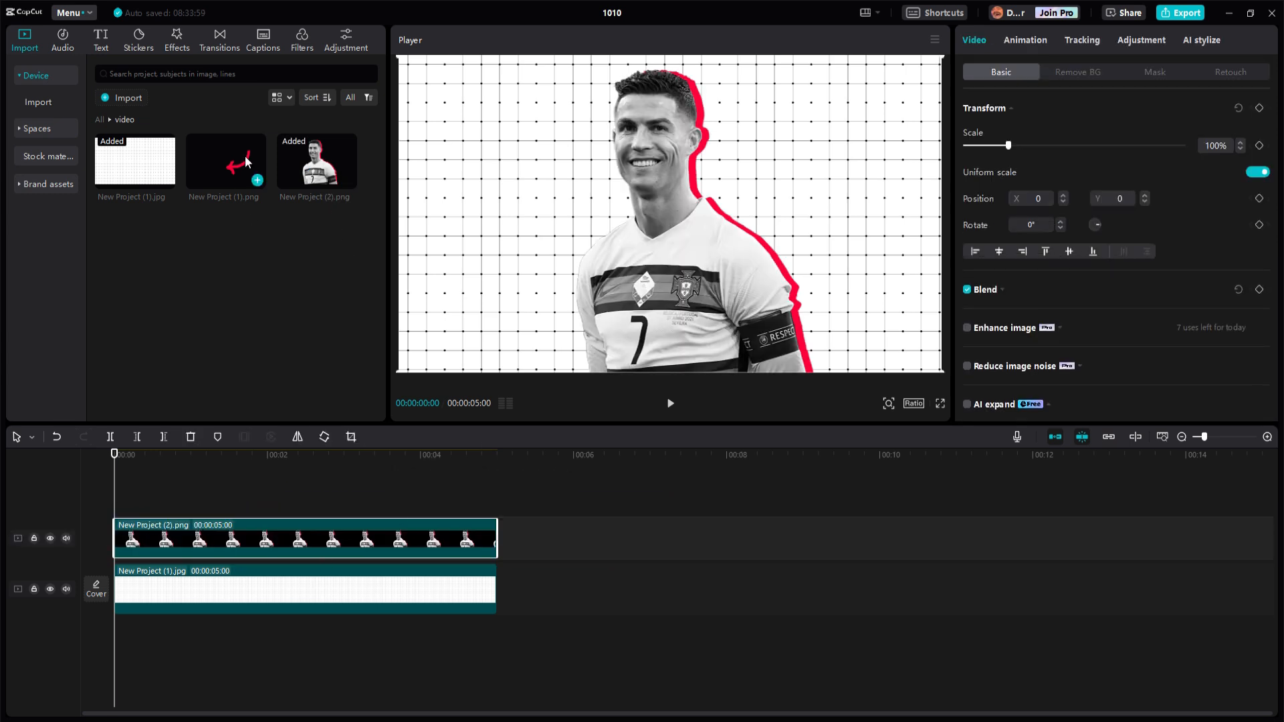
Step: Add the red arrow image on a track above the portrait, move it right to X 556 and scale it to 36%
drag(242, 161, 144, 510)
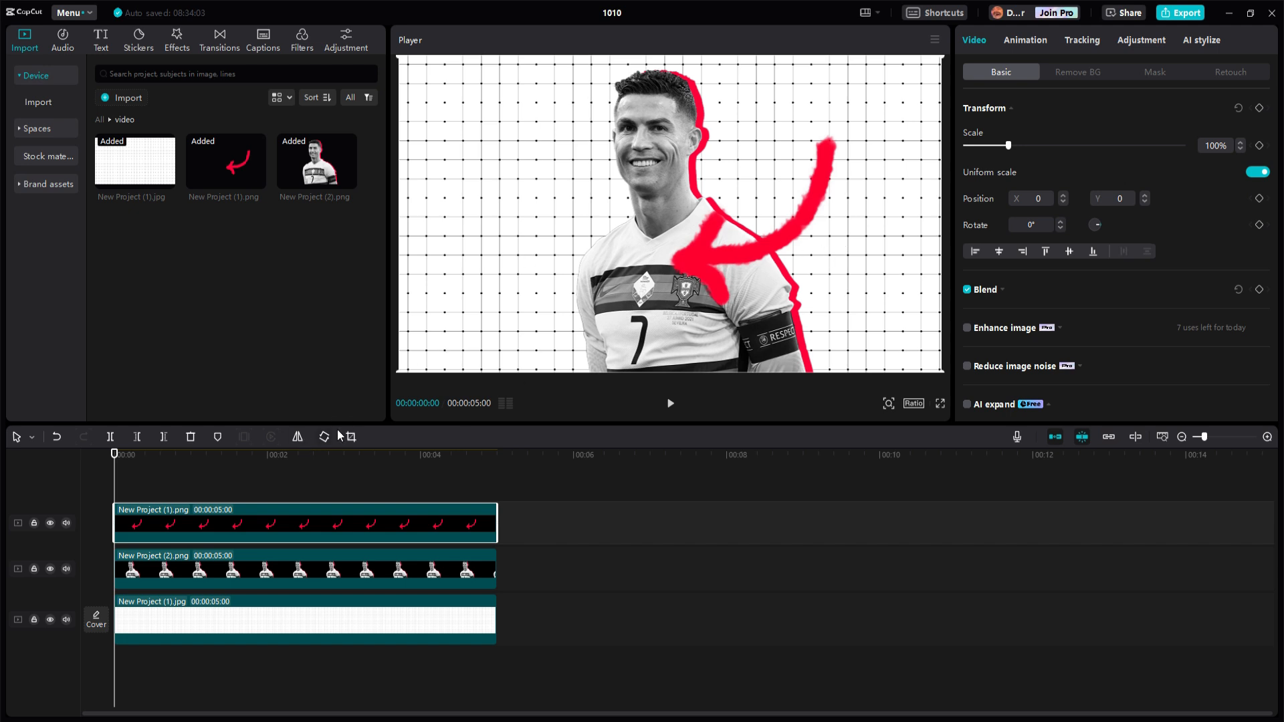
drag(696, 249, 937, 227)
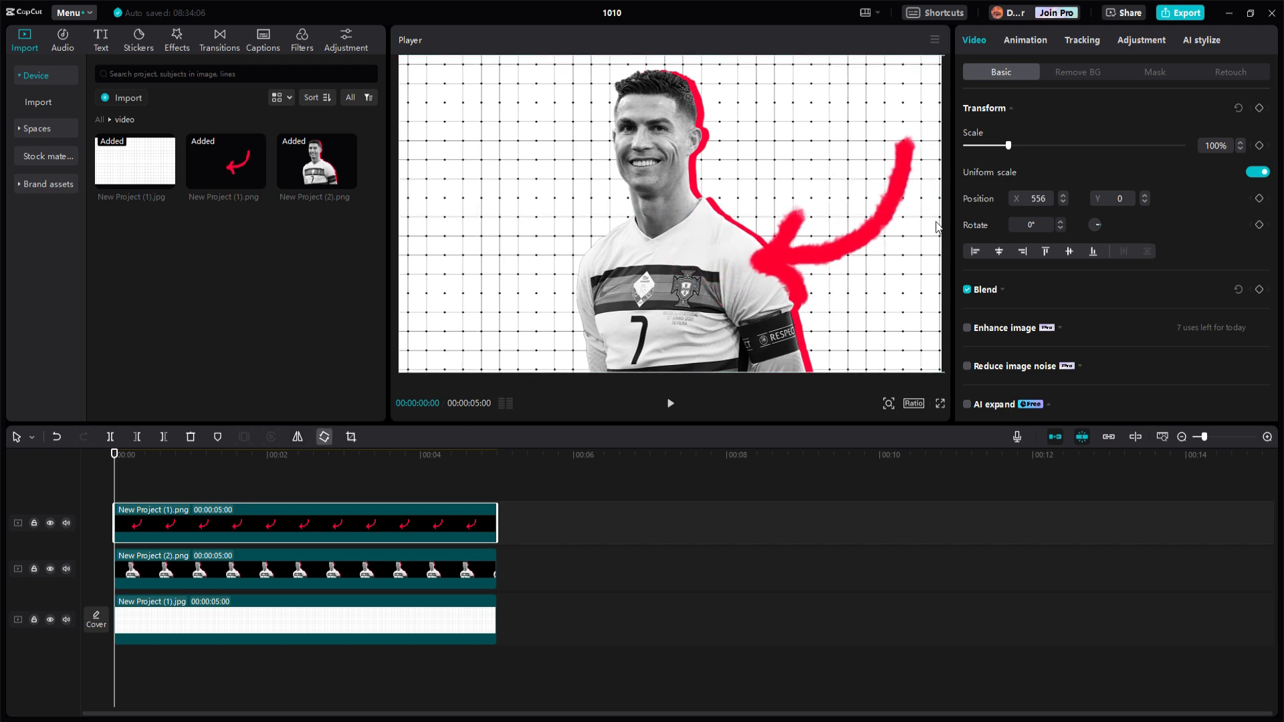
drag(1008, 147, 980, 146)
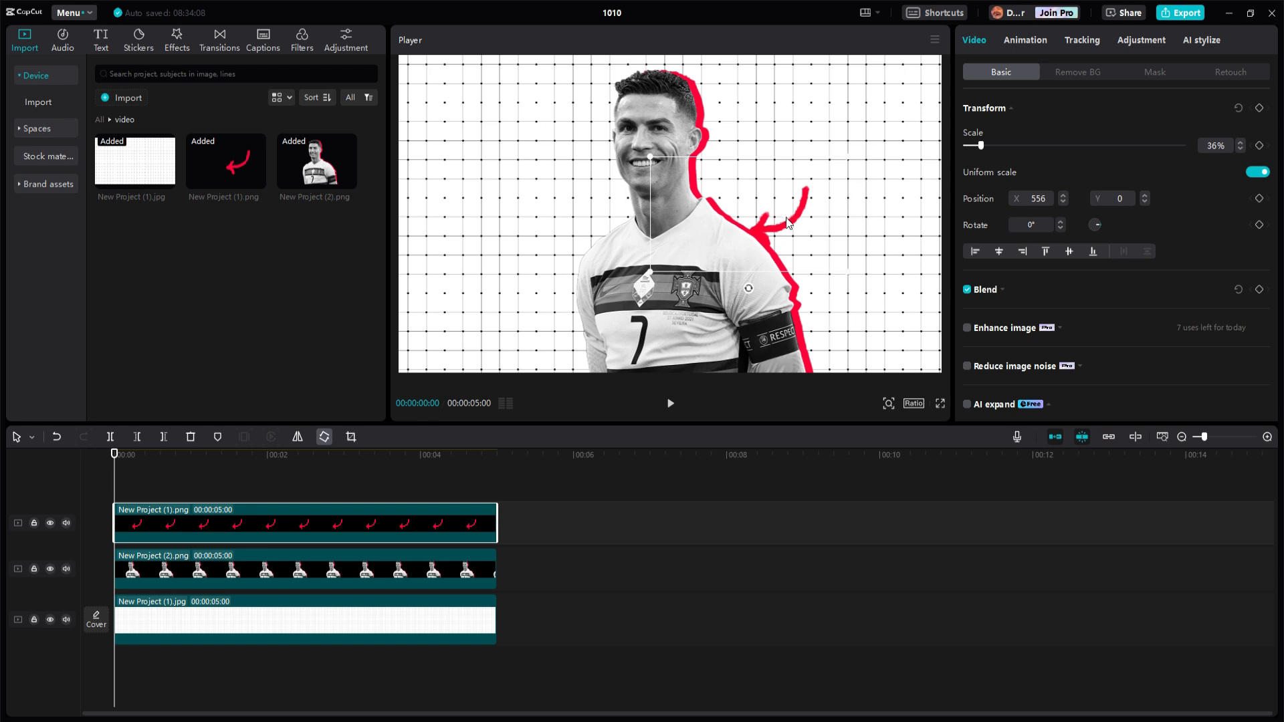
Step: Move the red arrow away to the portrait's right, scale the portrait to 70%, and shift it slightly right along the frame's lower edge
drag(823, 222, 867, 260)
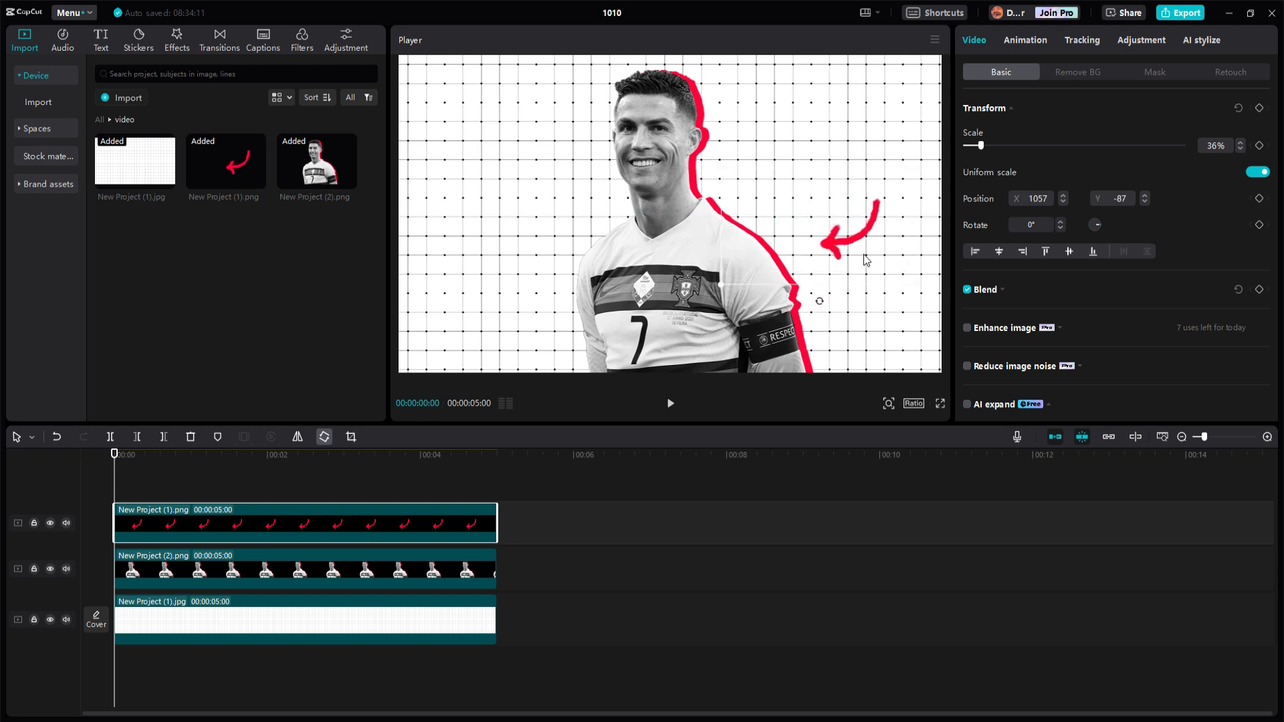
click(254, 575)
drag(1020, 146, 996, 153)
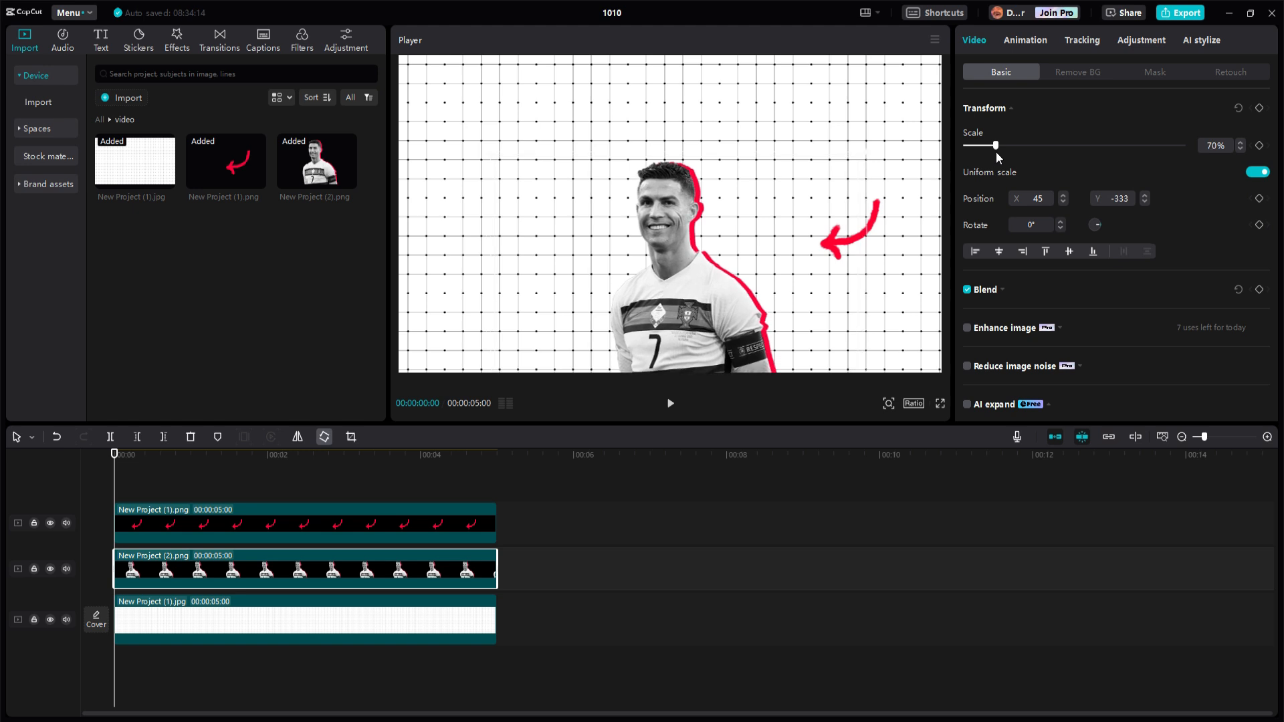
mouse_move(690, 338)
mouse_down()
mouse_move(715, 339)
mouse_move(704, 339)
mouse_up()
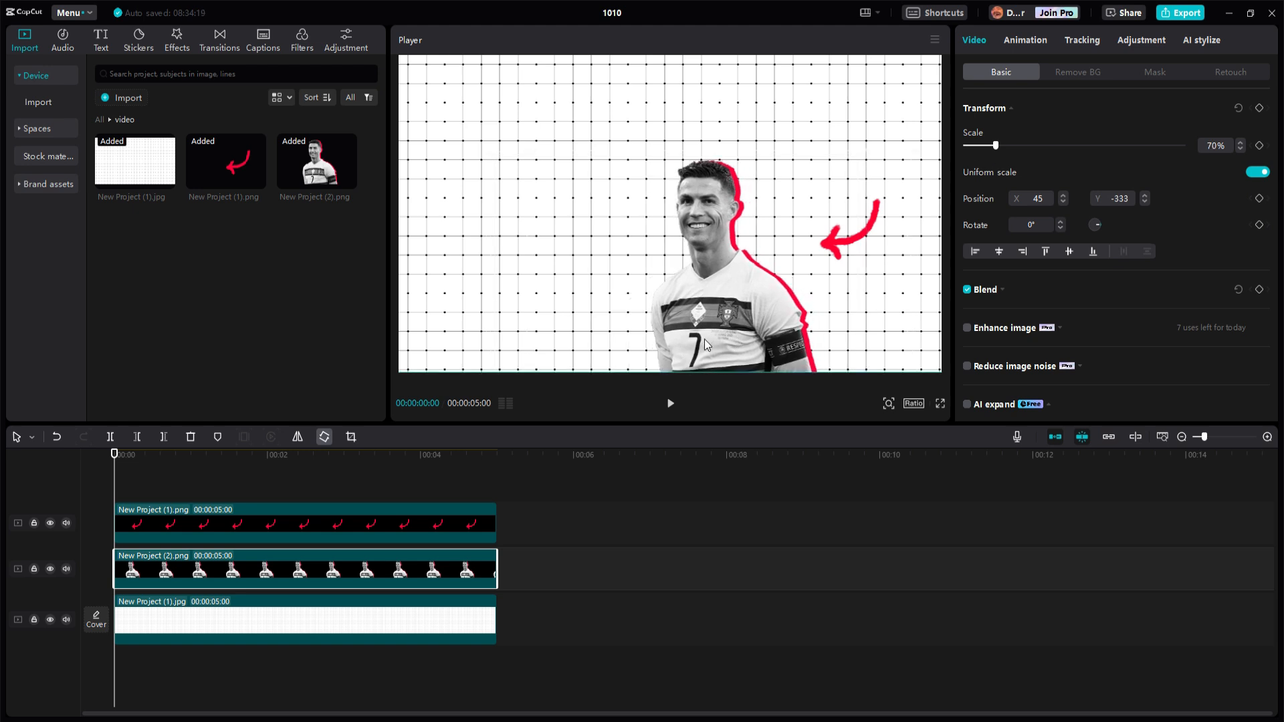
Step: Scale the red arrow to 21% and move it beside the portrait's shoulder at X 984, Y -302
click(315, 513)
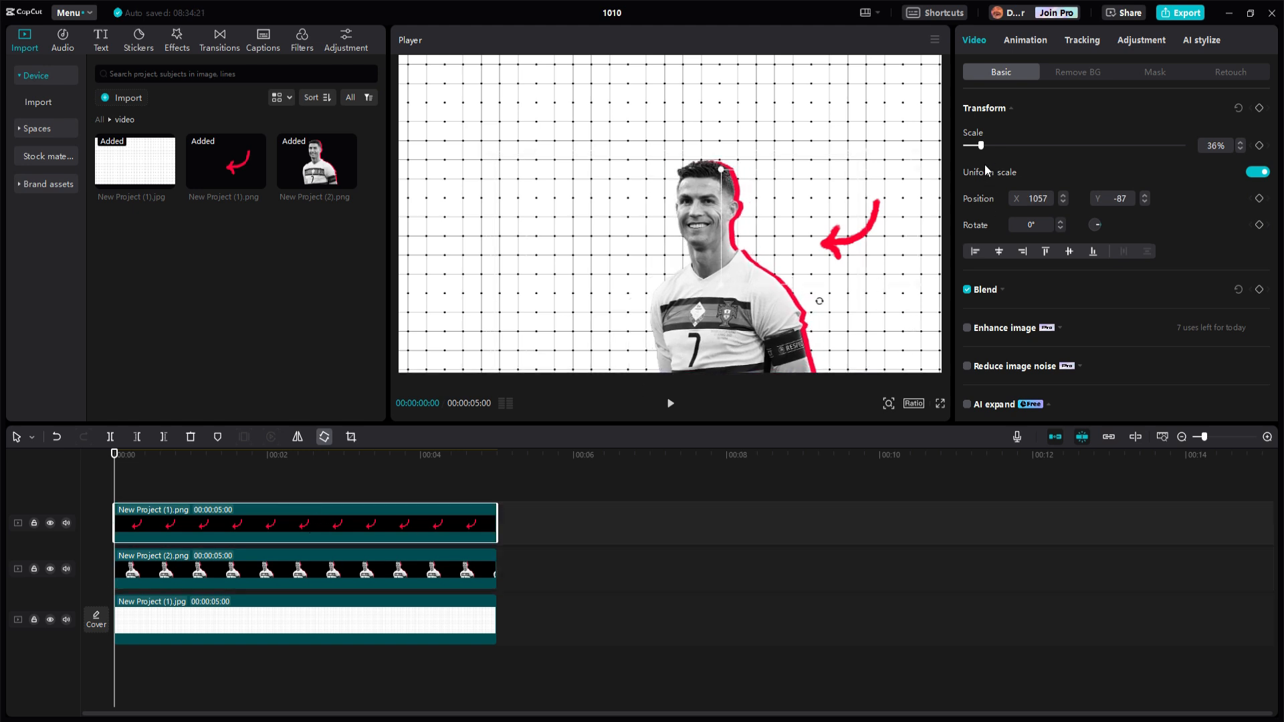
drag(983, 147, 977, 147)
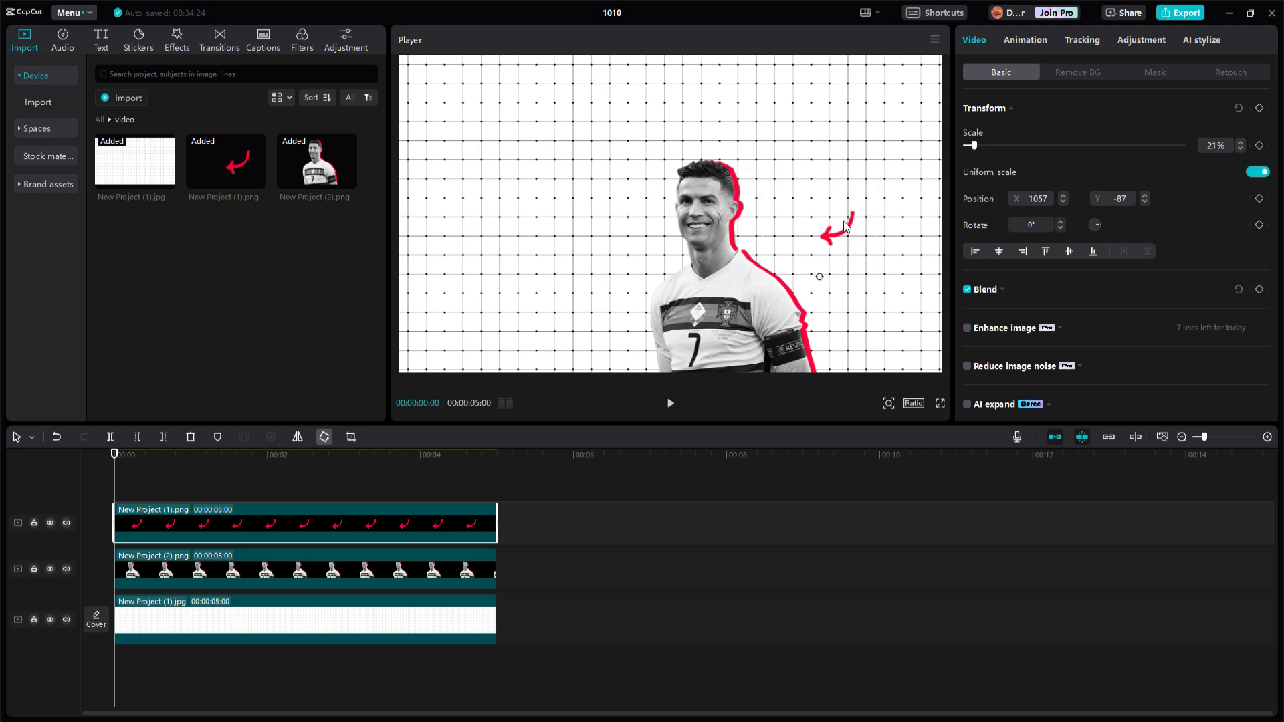
drag(833, 263, 830, 270)
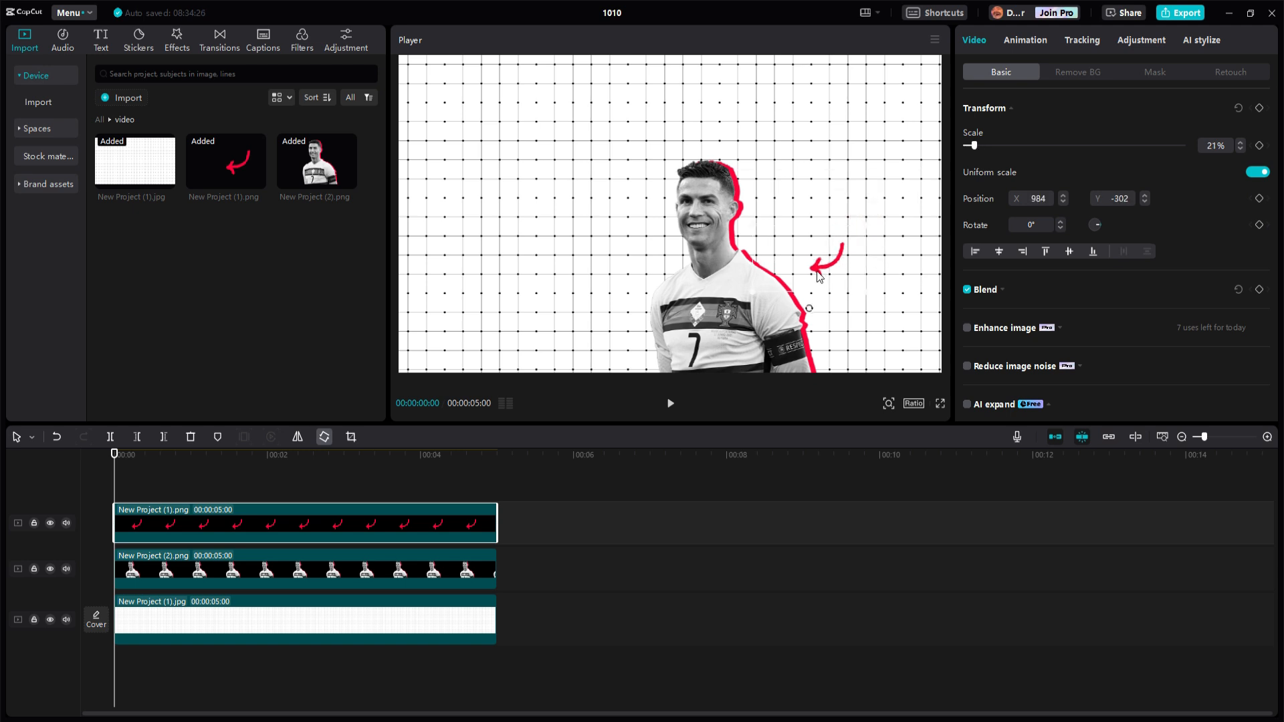
Step: Add a five-second default text clip on a track above the arrow reading "Why Cristiano Ronaldo Is the Michael Jordan of World Football"
click(99, 119)
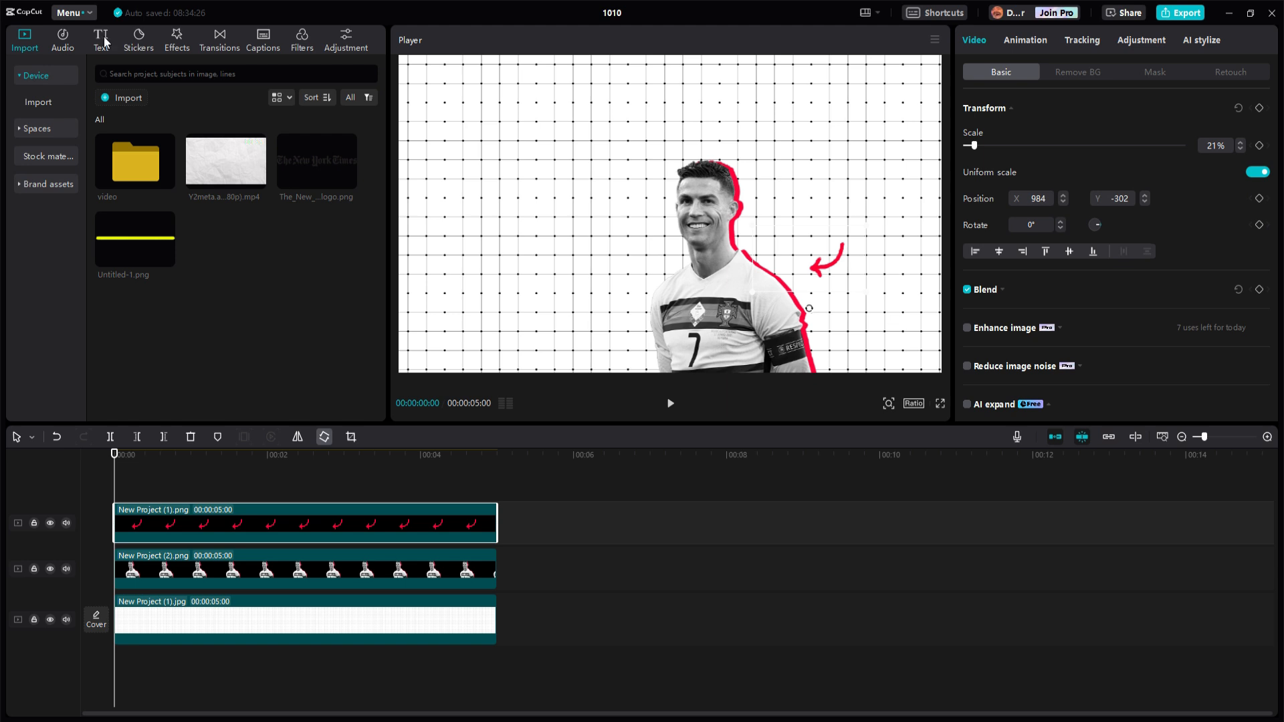
click(101, 40)
drag(143, 126, 133, 508)
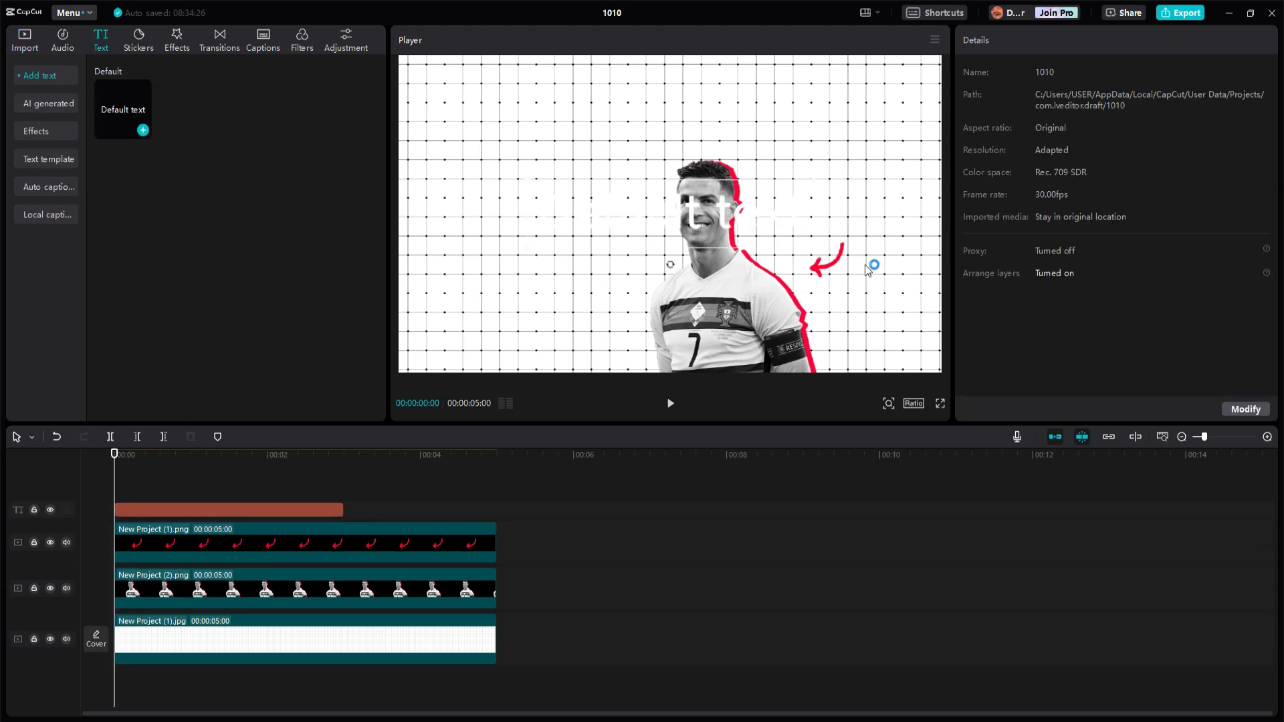
click(1068, 118)
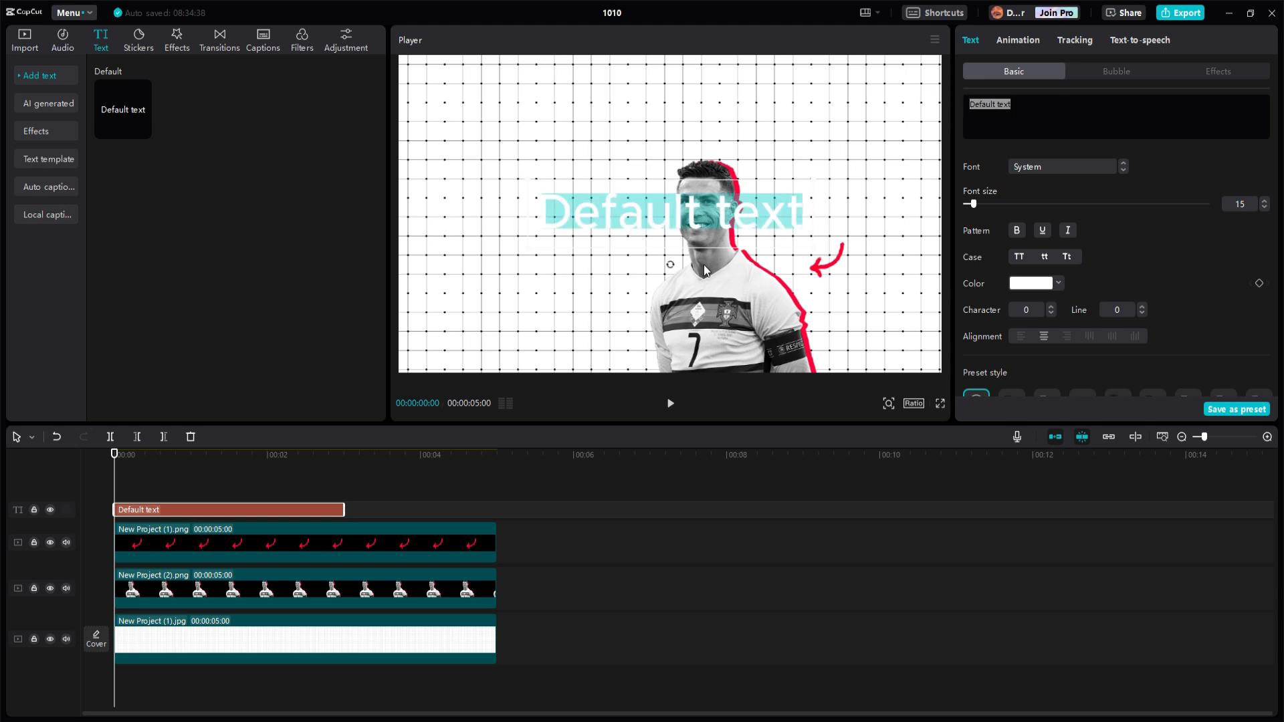
click(1033, 284)
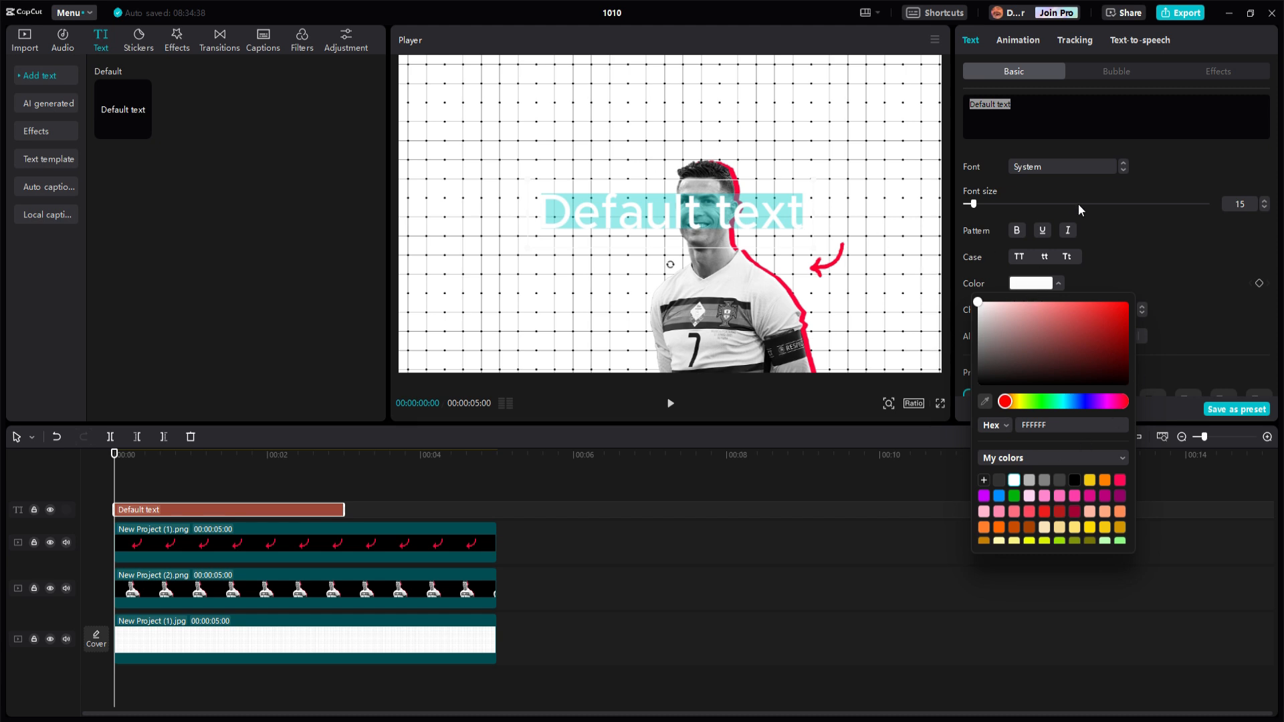
click(1033, 111)
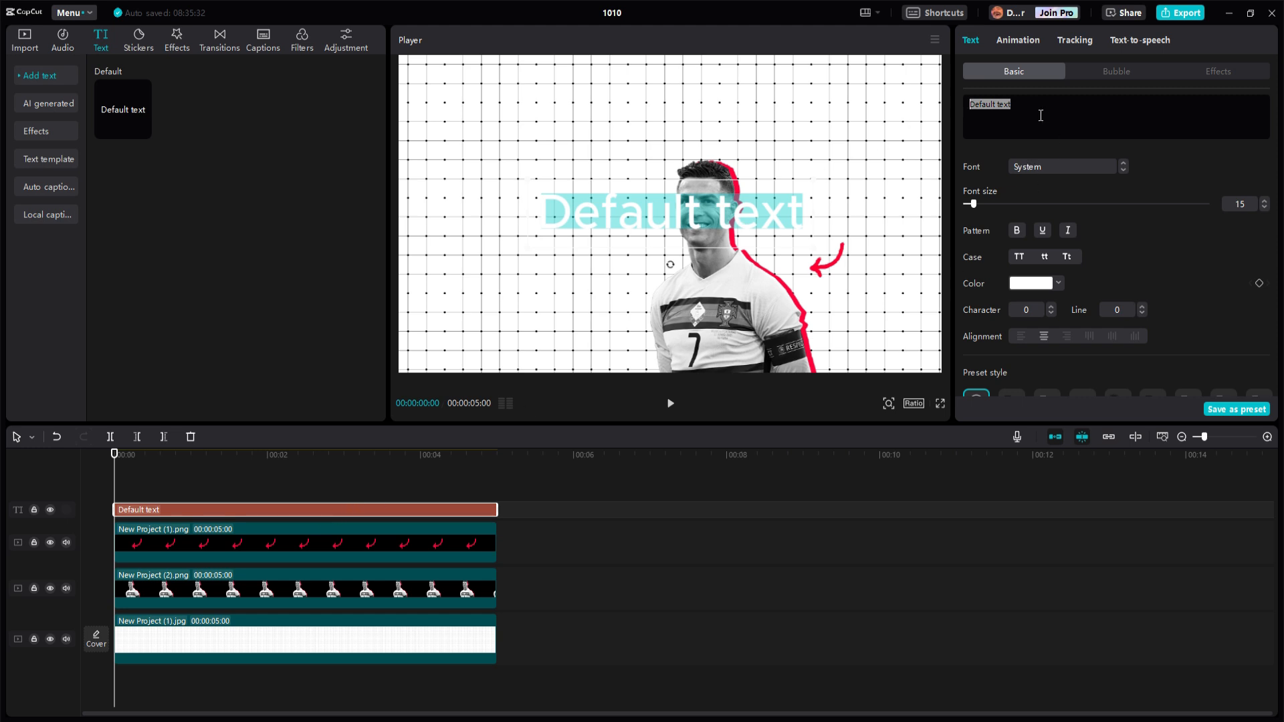
text(Why Cristiano Ronaldo Is the Michael Jordan of World Football)
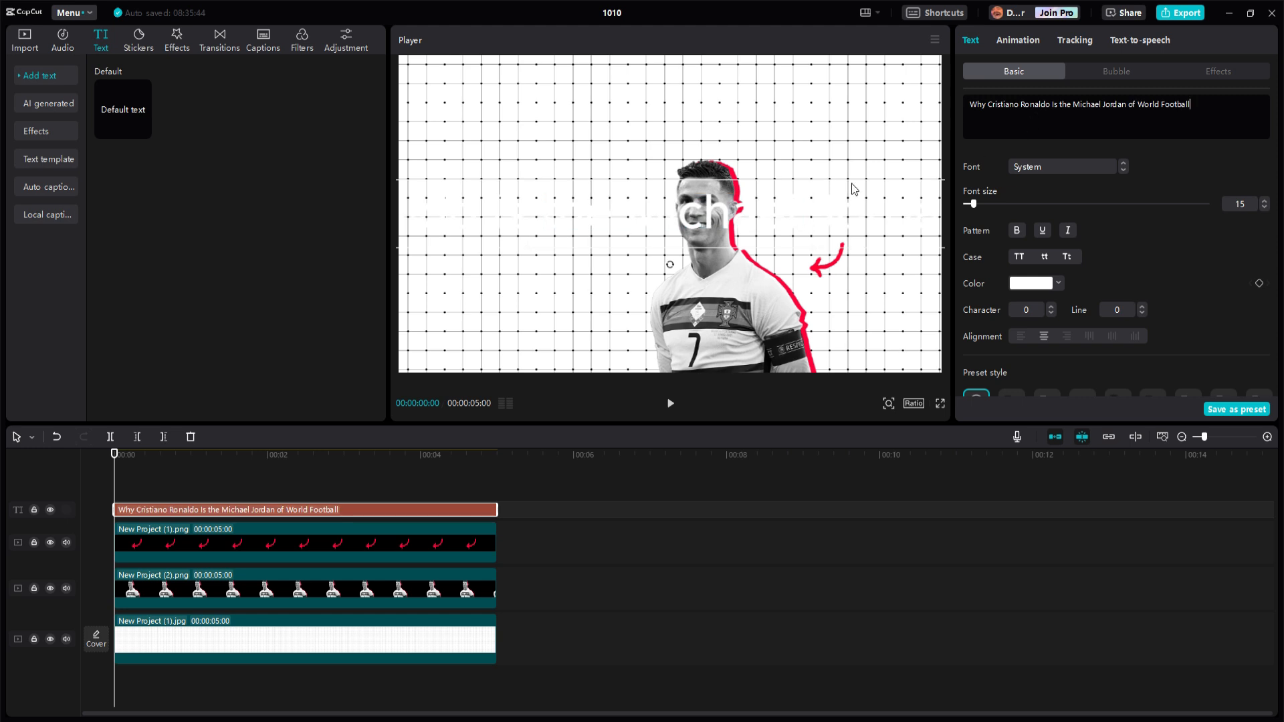
Step: Set the headline's font size to 5 and break it into two lines after "Michael"
drag(973, 204, 964, 210)
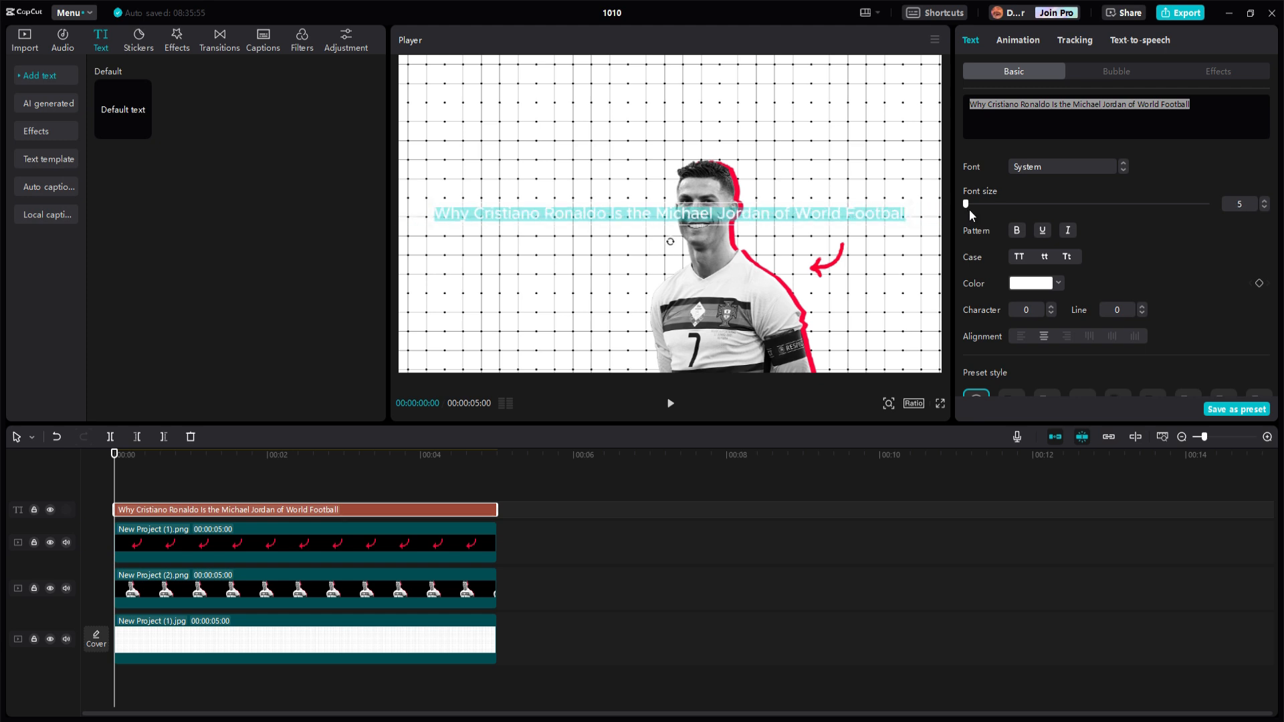
click(1098, 107)
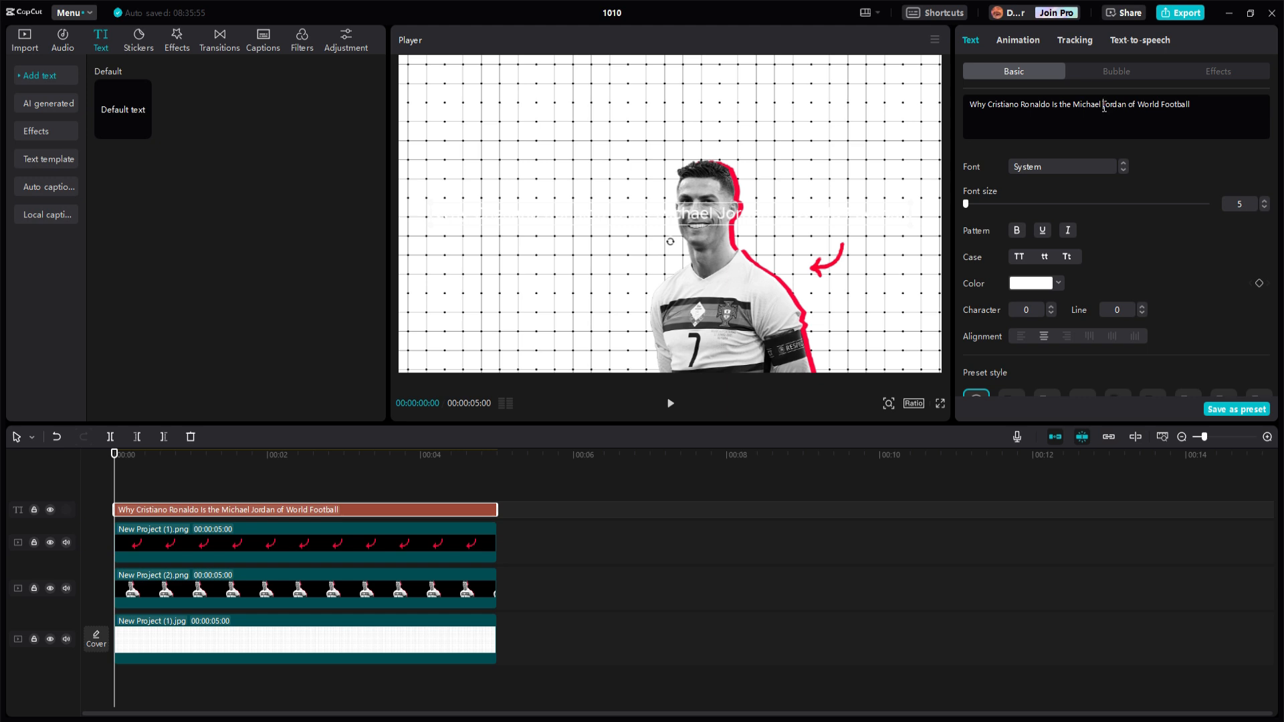
key(Return)
Step: Colour the whole headline black (000000) and set its font to Times New Roman Bold
key(ctrl+a)
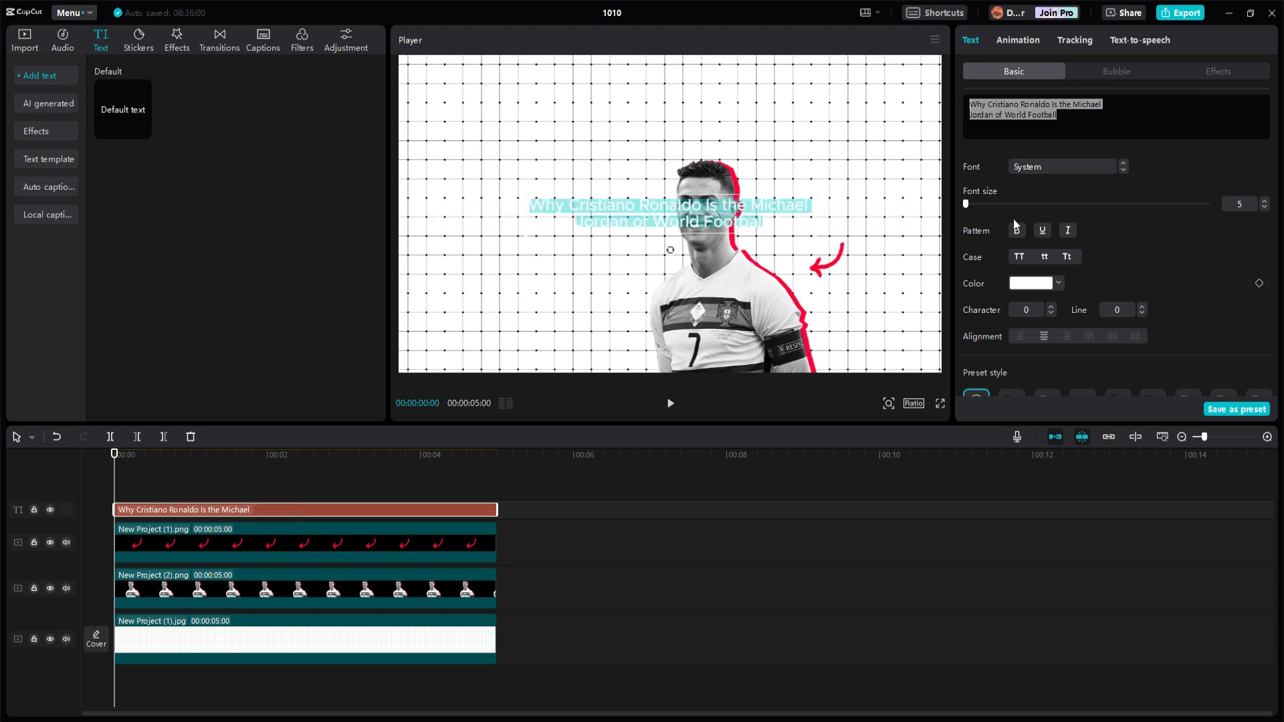
click(1035, 288)
drag(1085, 331, 880, 442)
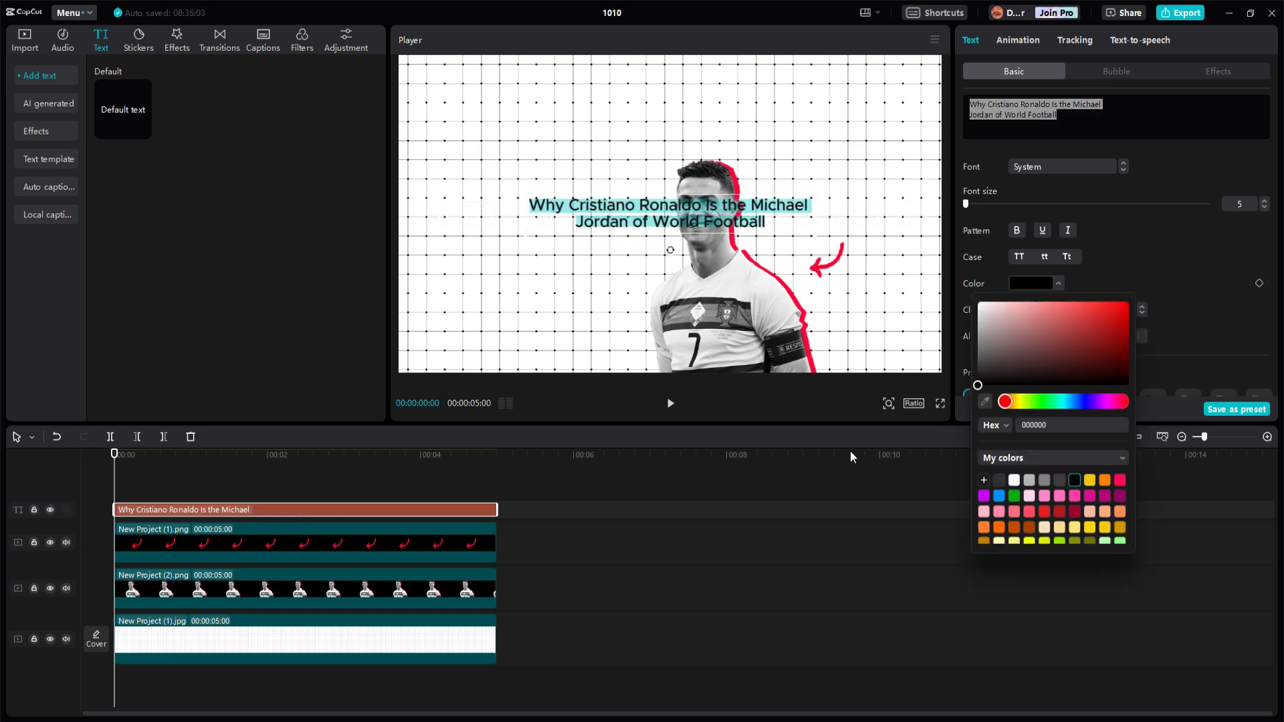
click(1141, 177)
click(1068, 169)
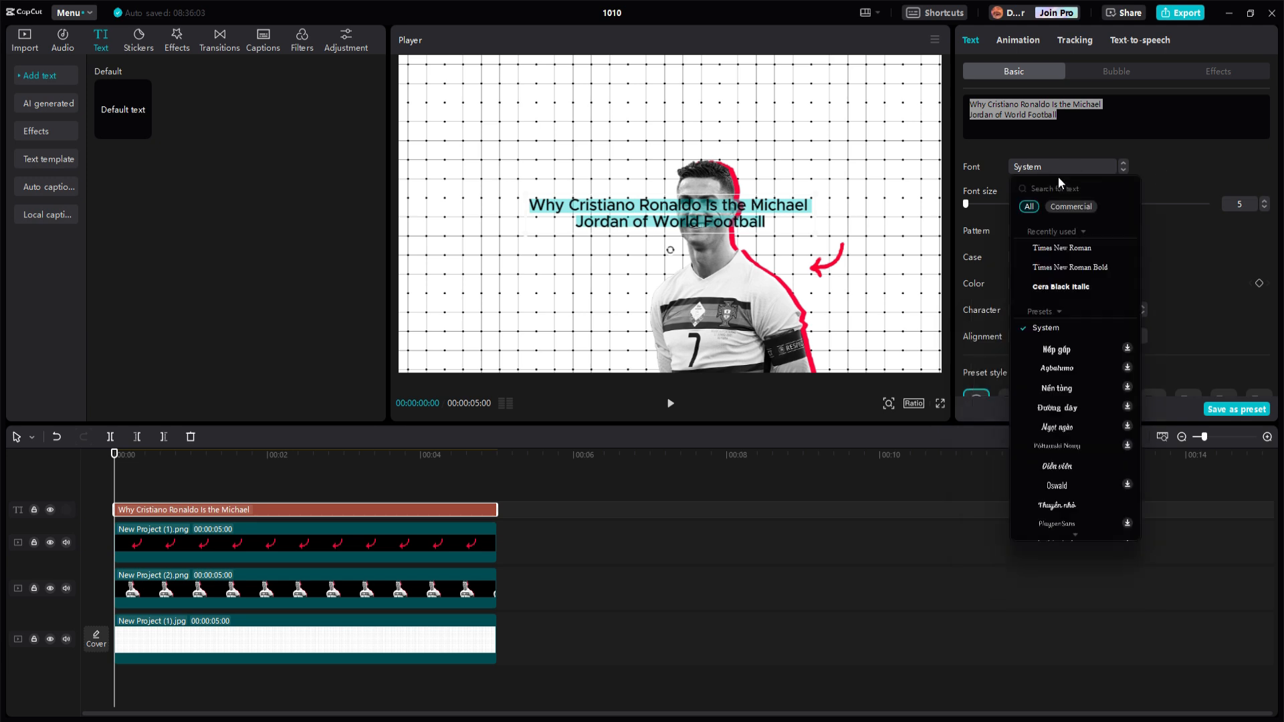
click(1085, 268)
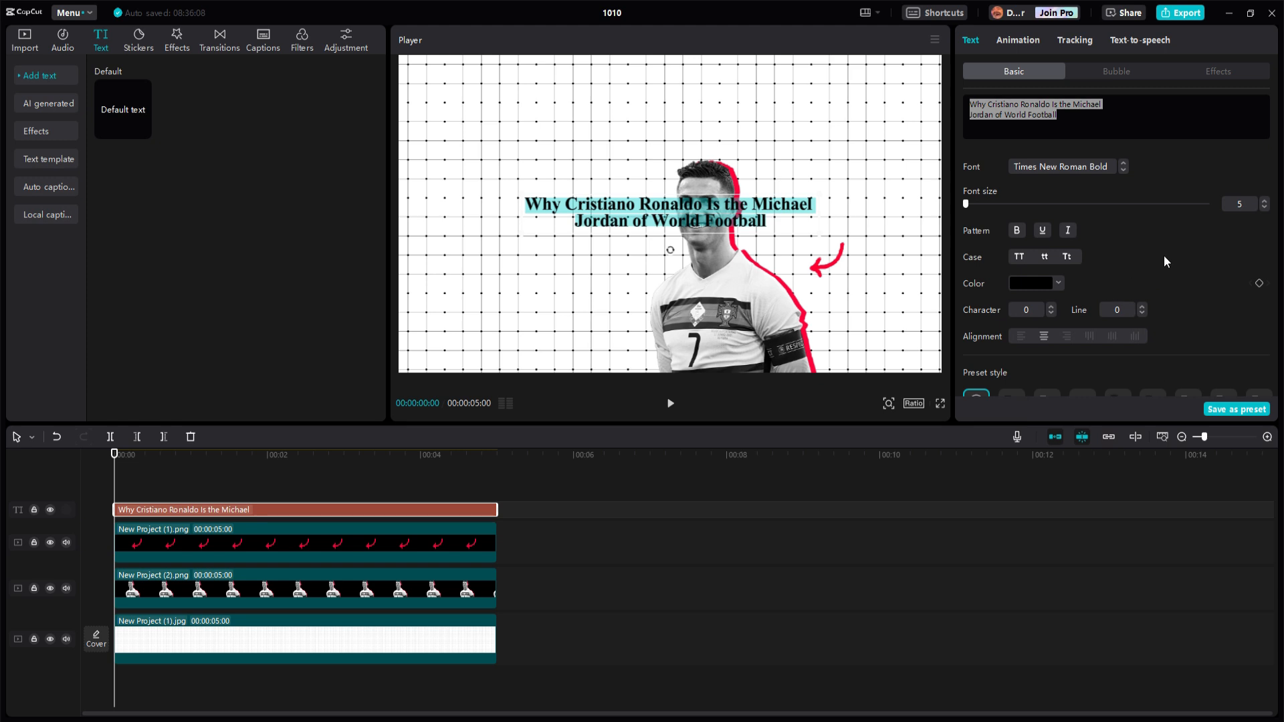
Step: Left-align the headline and move it above the portrait, near the upper edge of the frame
click(1019, 335)
drag(689, 213, 670, 97)
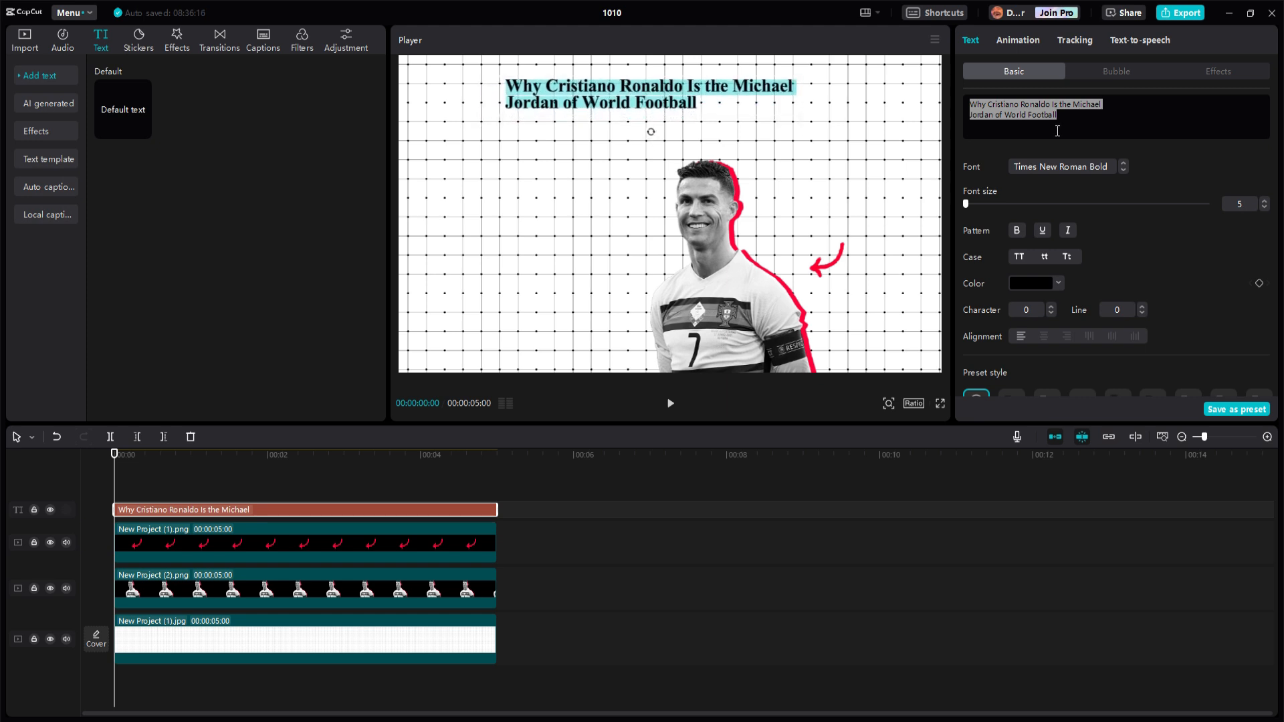
click(1122, 124)
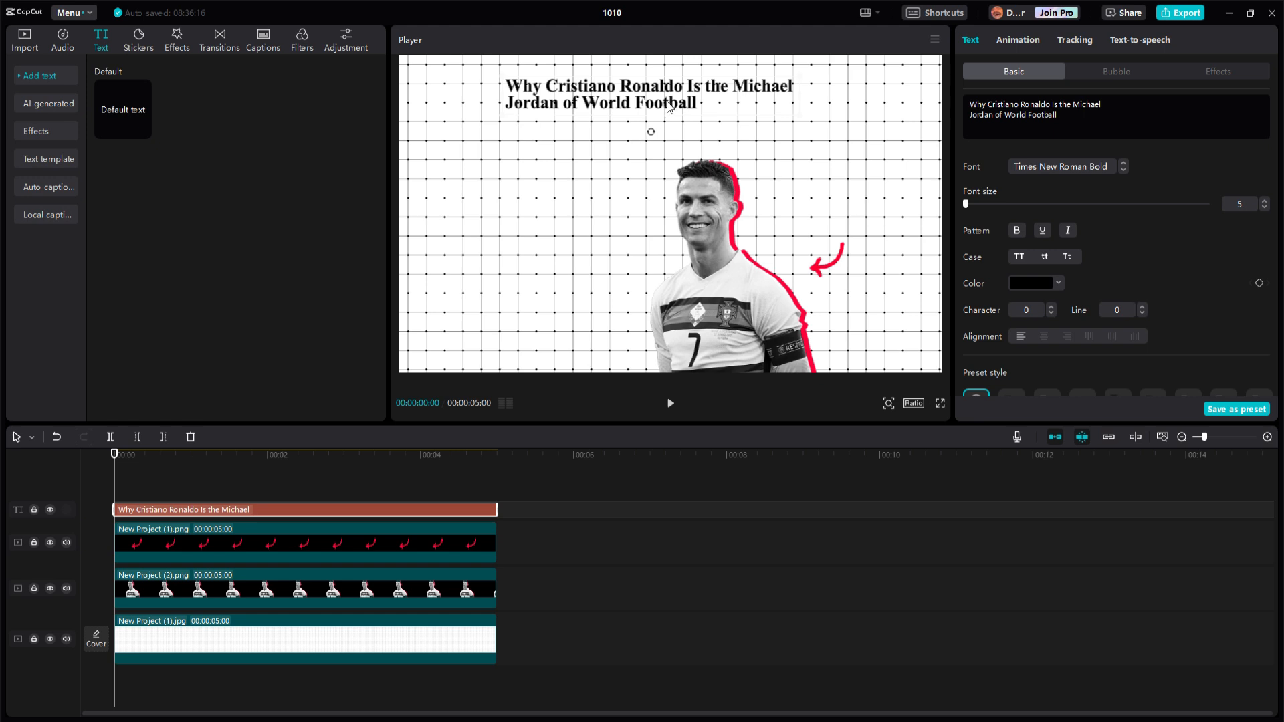
drag(670, 102, 671, 100)
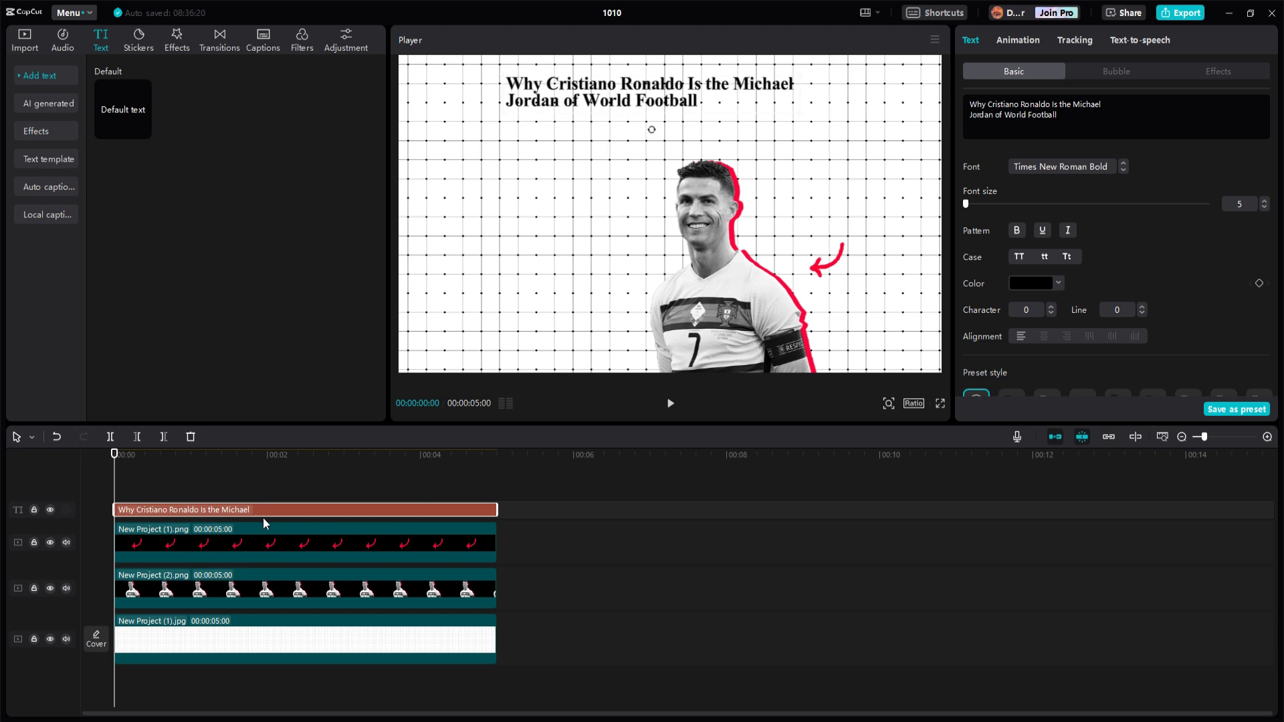
Step: Duplicate the headline text clip and place the copy directly below the original headline
key(ctrl+c)
key(ctrl+v)
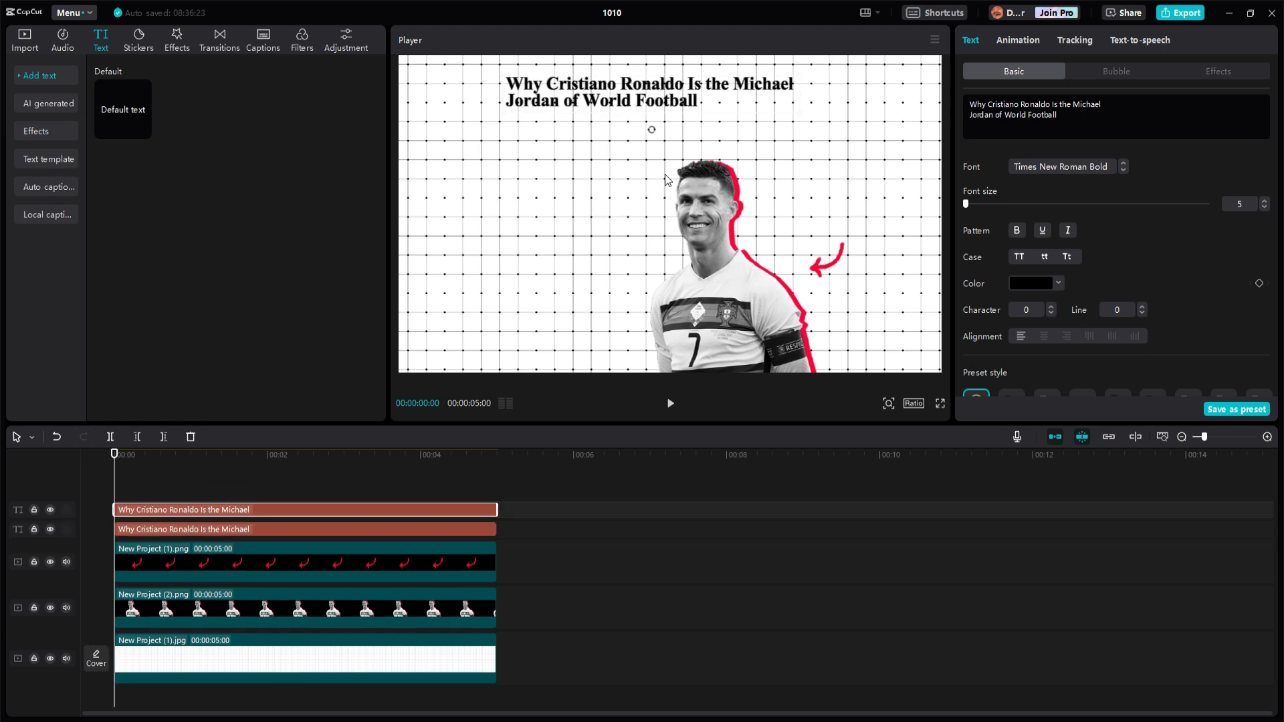
drag(615, 97, 615, 136)
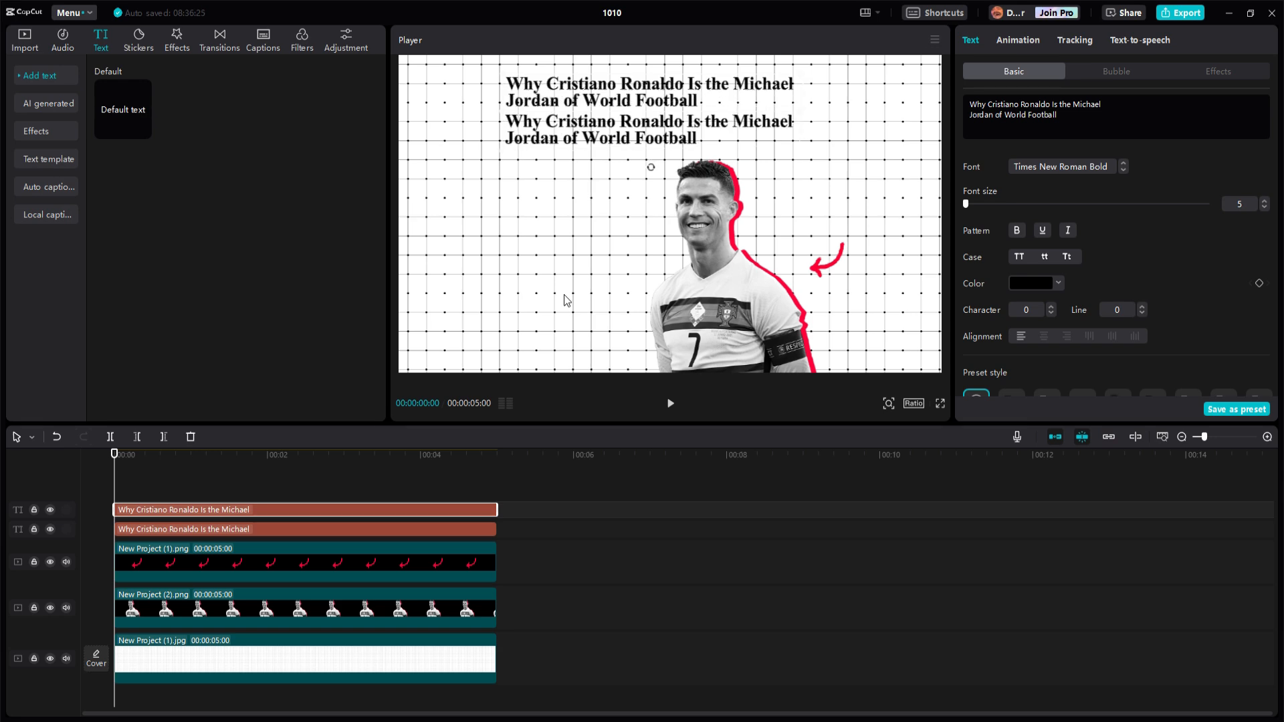
Step: Replace the duplicate's text with the Bleacher Report article passage from "He's one of the most remarkable players" to "over the years."
key(alt+Tab)
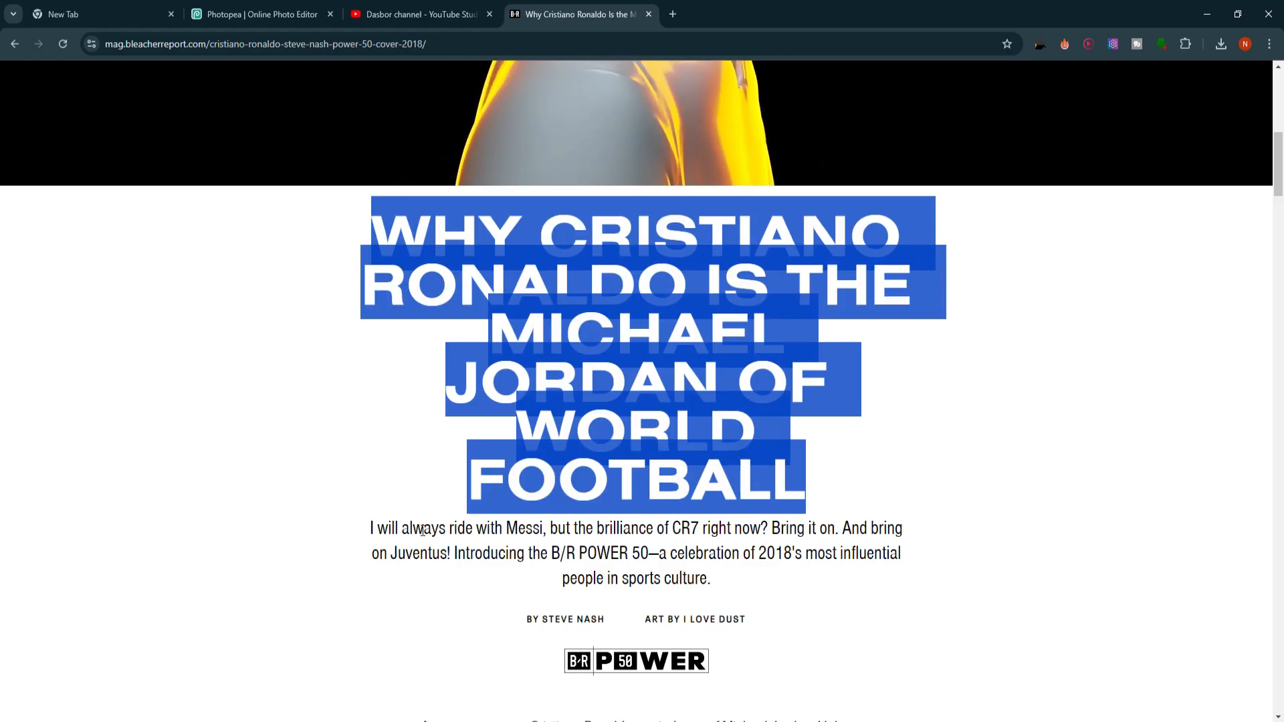
scroll(639, 544, down, 2)
click(414, 493)
scroll(415, 572, down, 3)
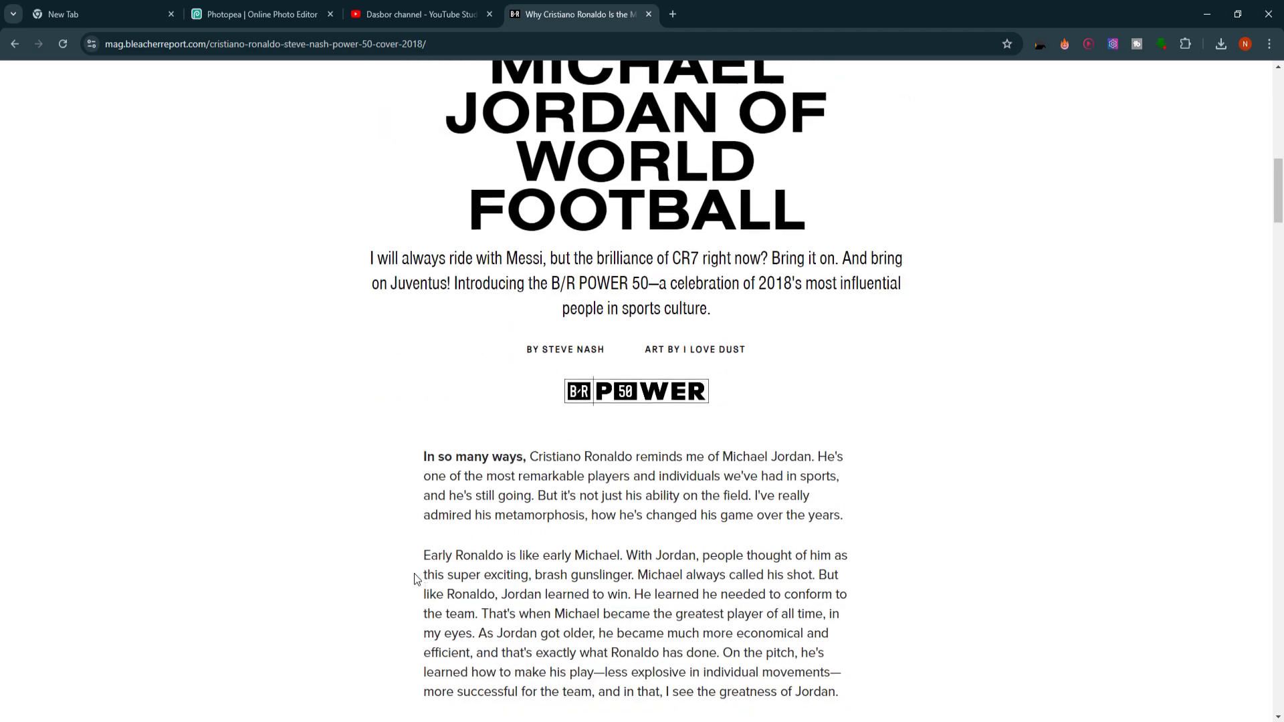
key(alt+Tab)
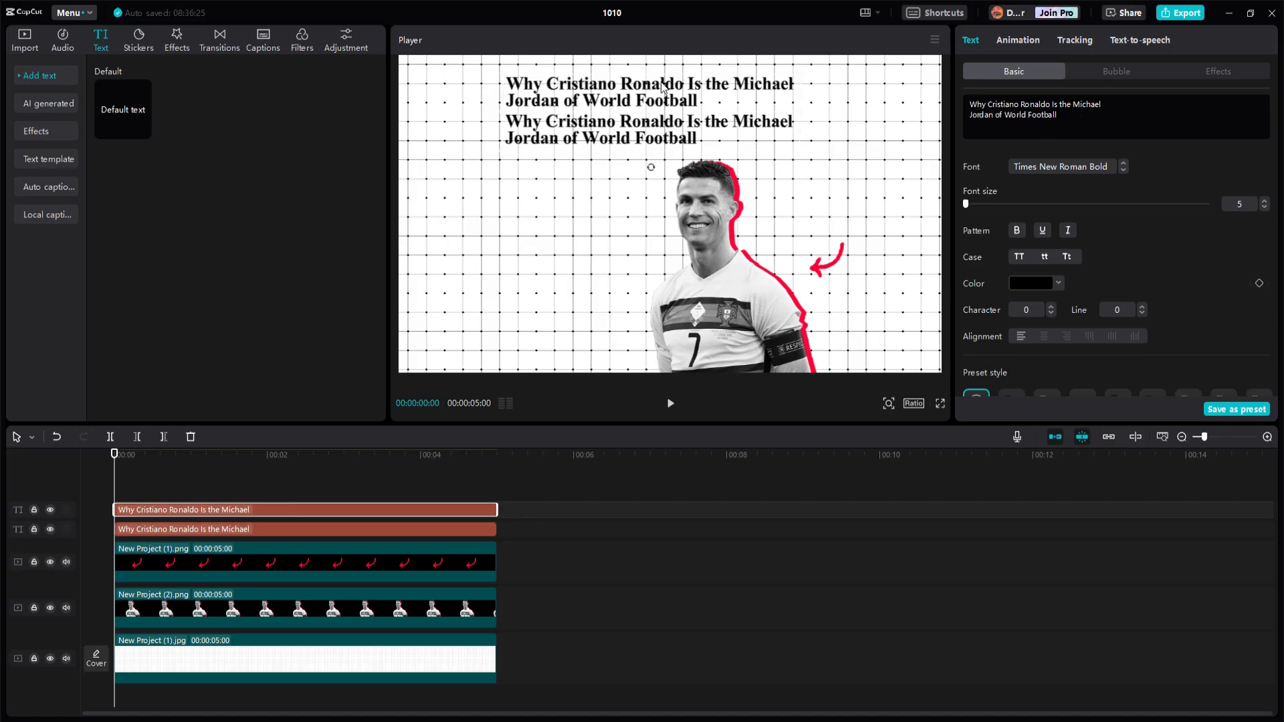
drag(1073, 111, 950, 89)
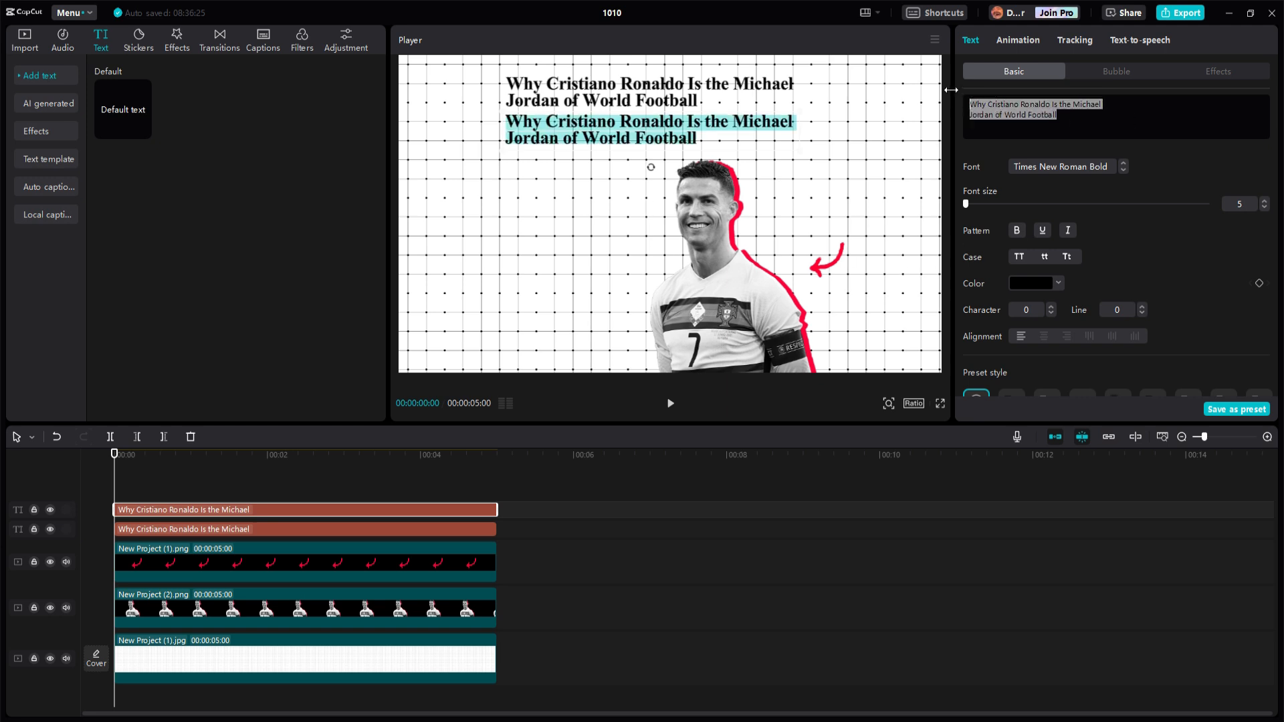
key(ctrl+v)
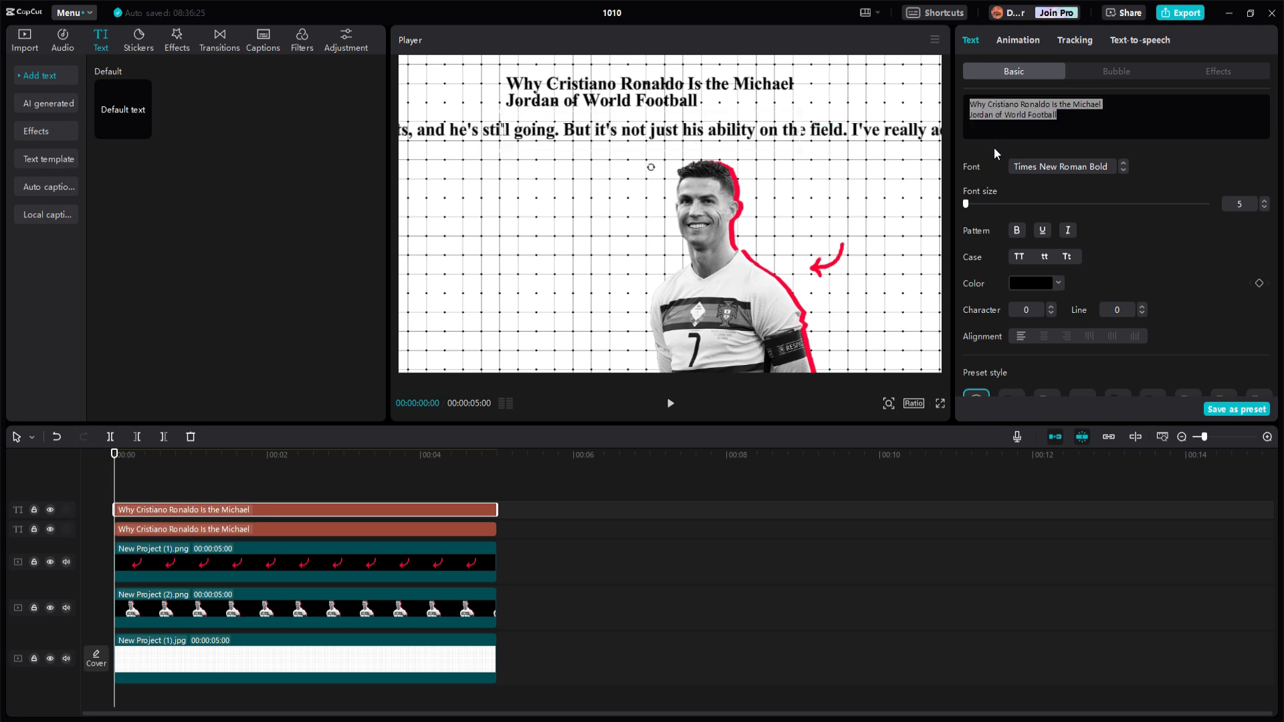
Step: Break the article passage into four lines, shrink the text block and move it directly under the headline
mouse_move(920, 132)
mouse_down()
mouse_move(842, 156)
mouse_move(759, 160)
mouse_move(938, 145)
mouse_up()
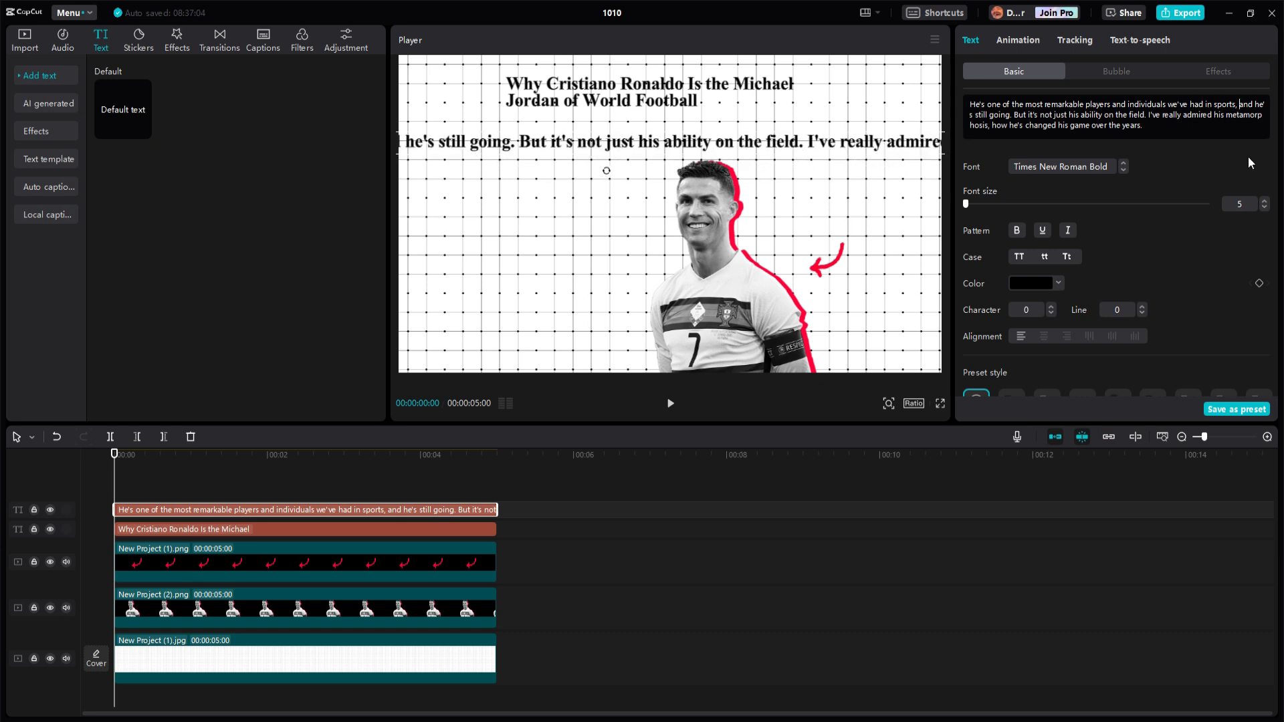
key(Return)
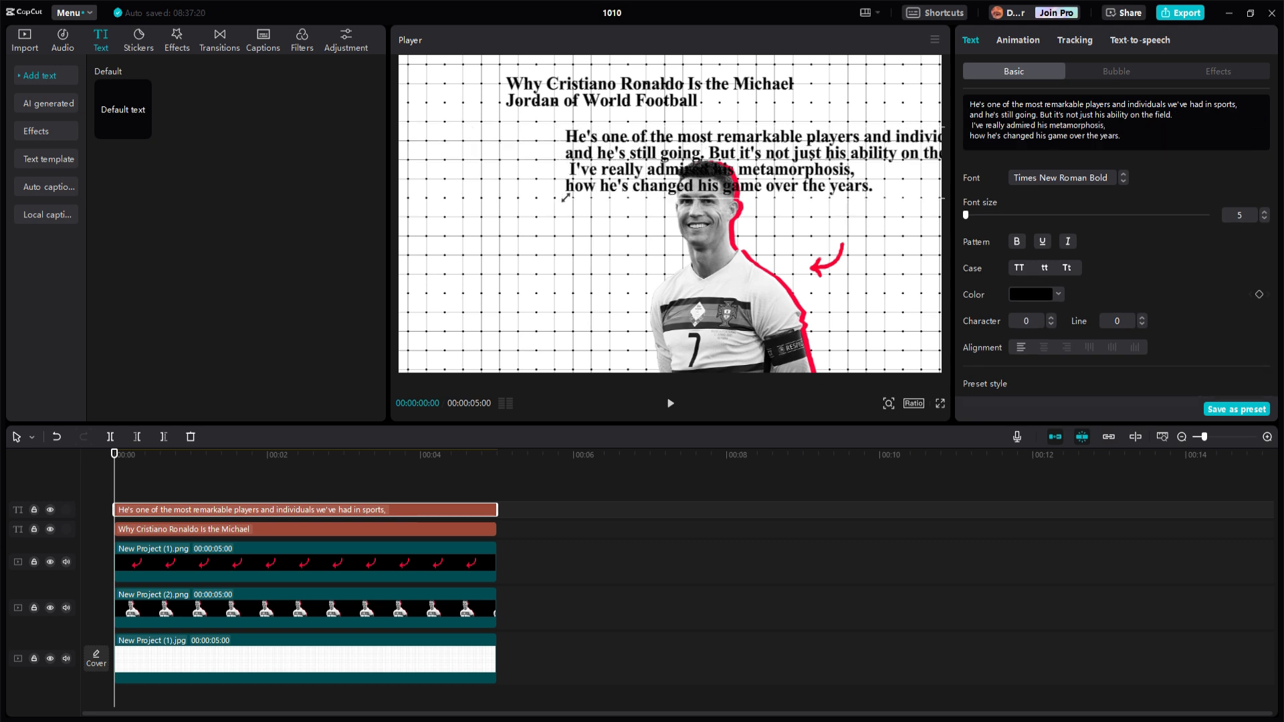
drag(561, 197, 659, 183)
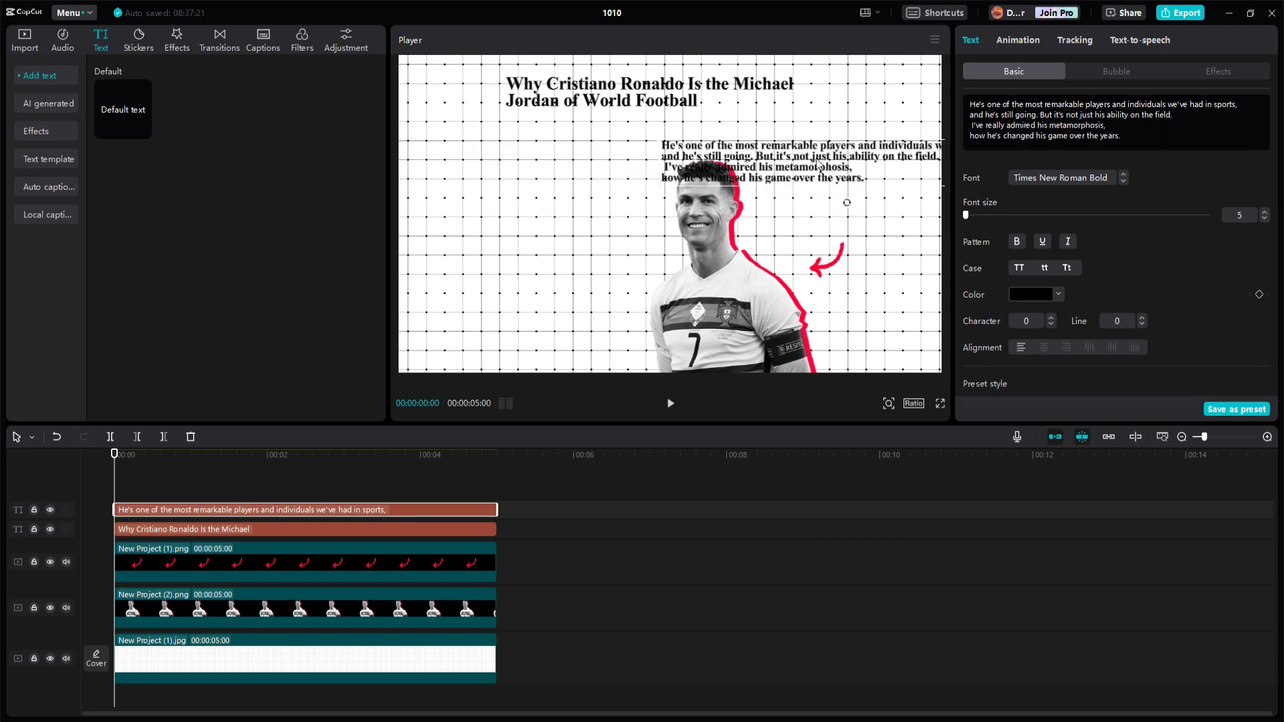
drag(822, 160, 661, 139)
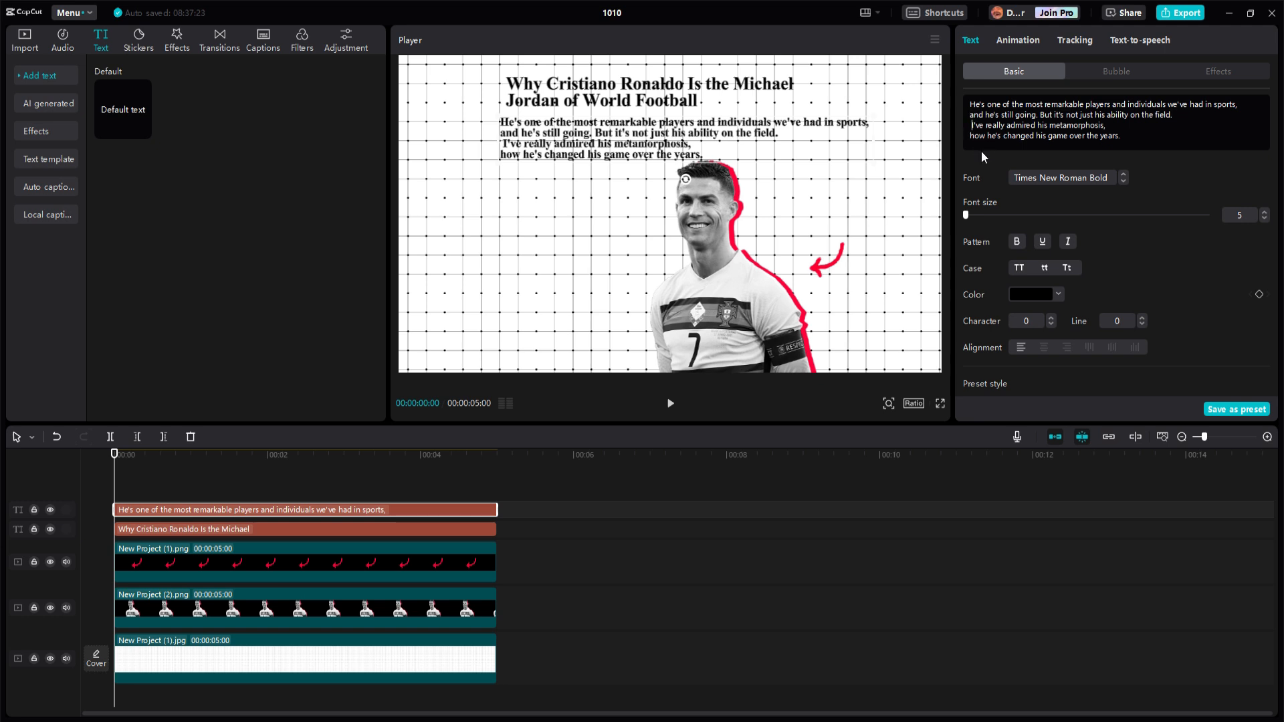
Step: Rewrap the article passage into three lines, breaking after "sports," and "admired his"
key(BackSpace)
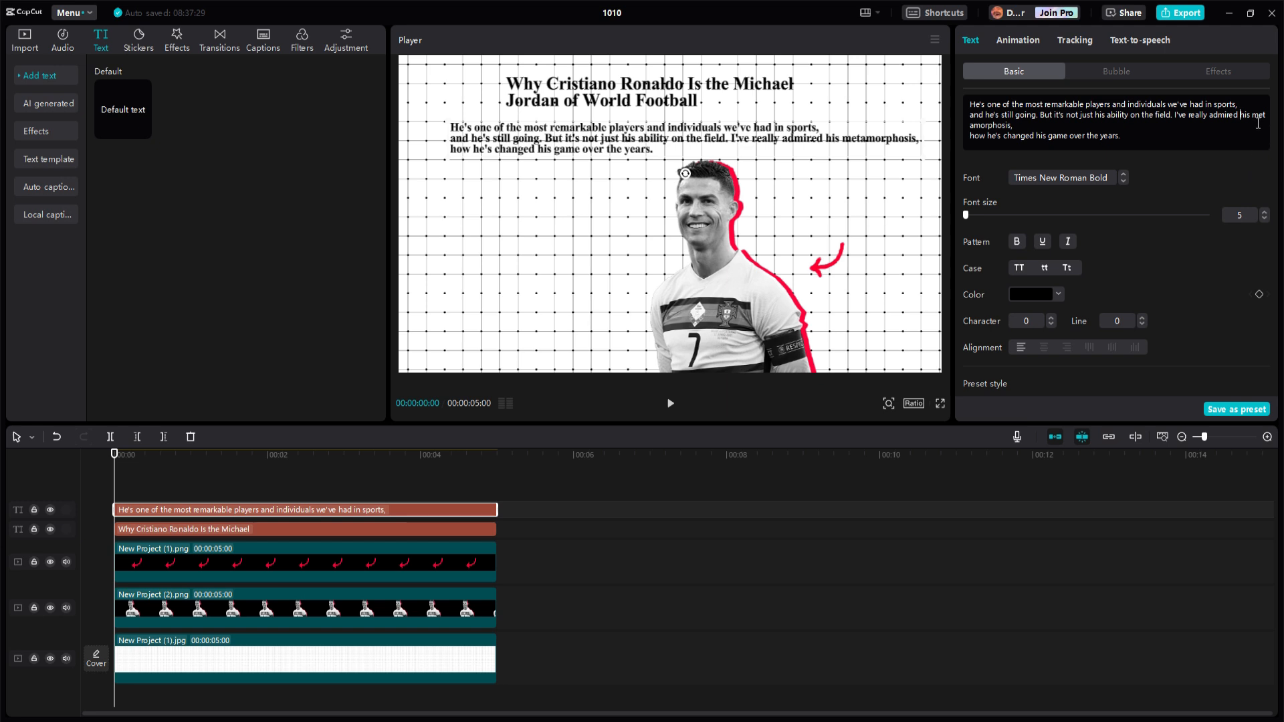
key(Return)
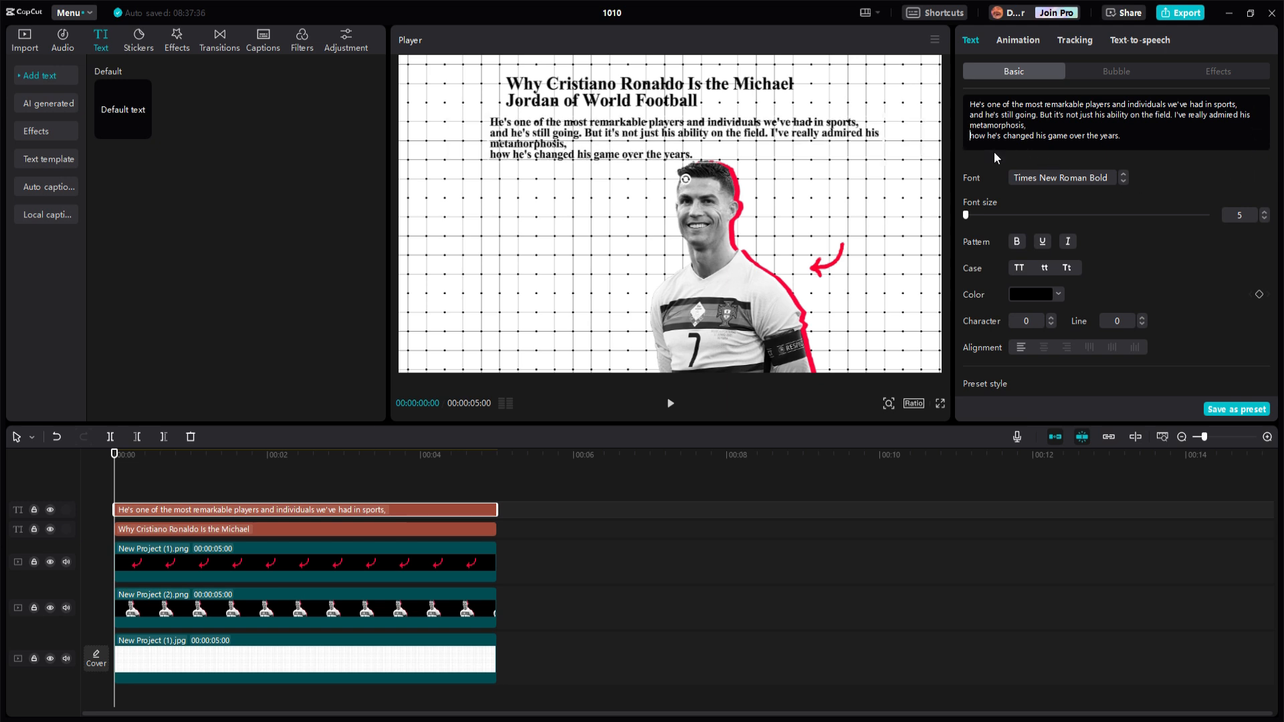
key(BackSpace)
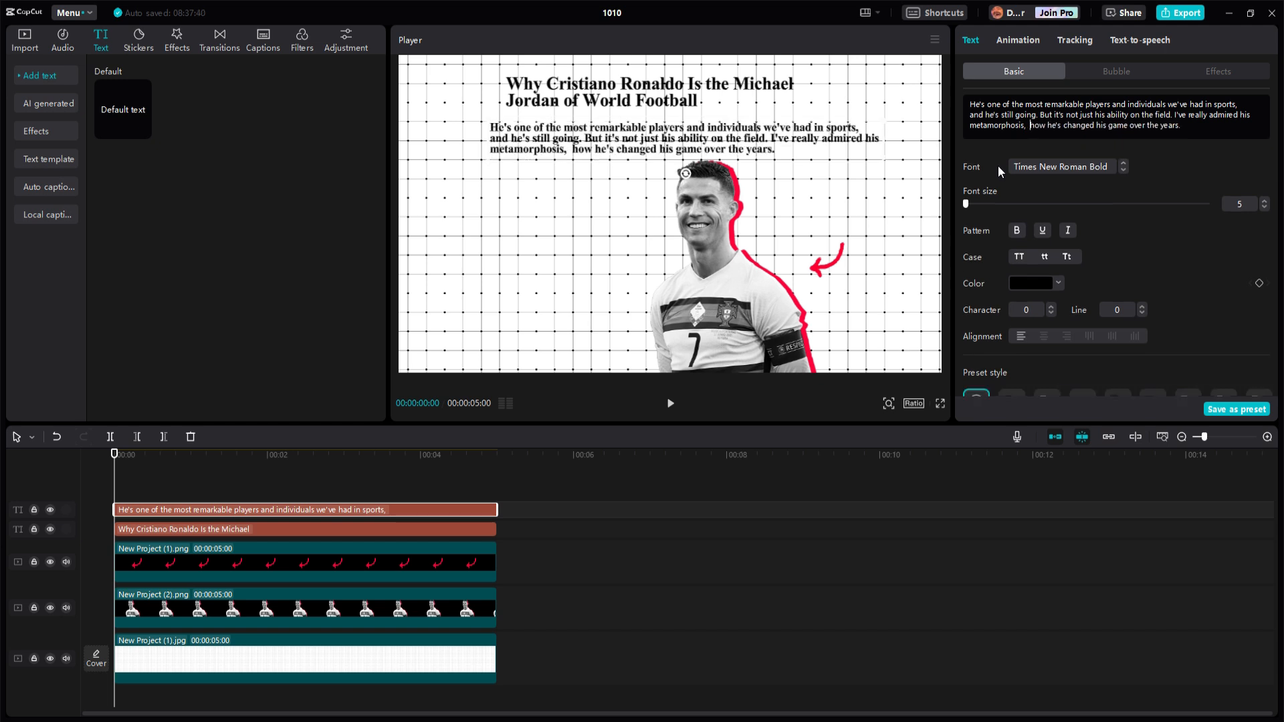
Step: Remove the extra space after "metamorphosis," then shrink the article passage and align it under the headline's left edge
key(BackSpace)
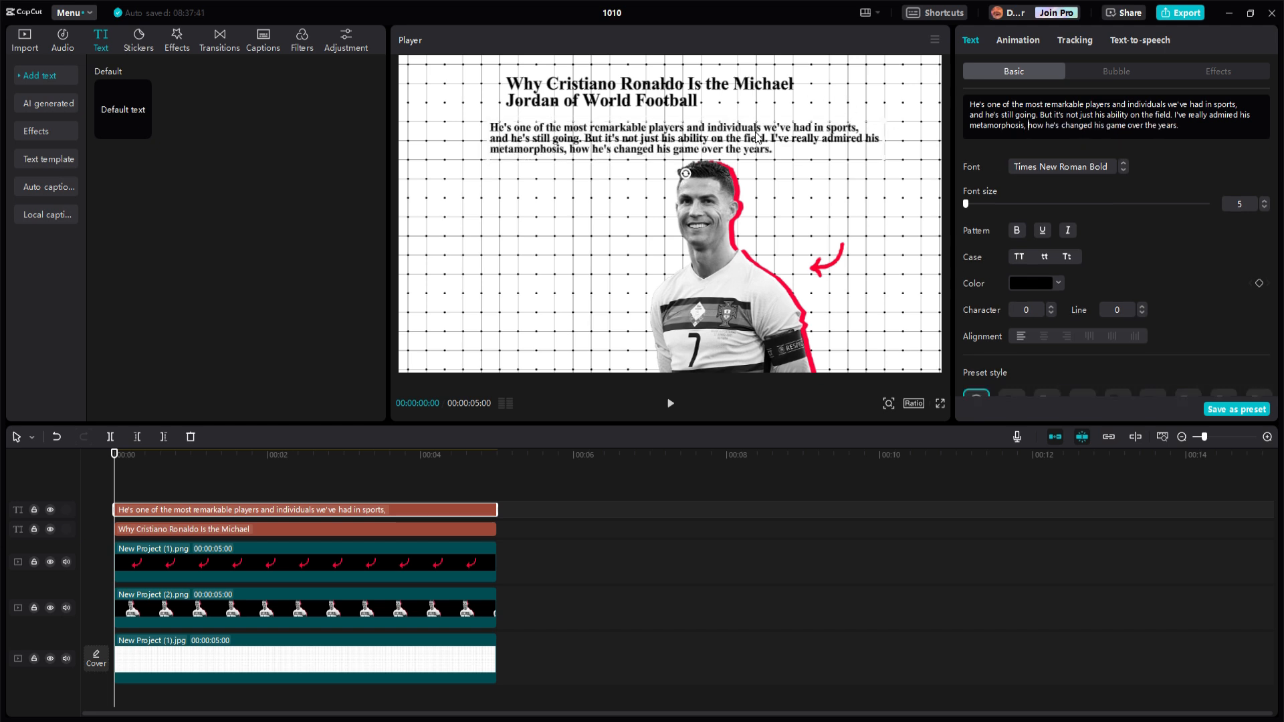
drag(757, 137, 760, 147)
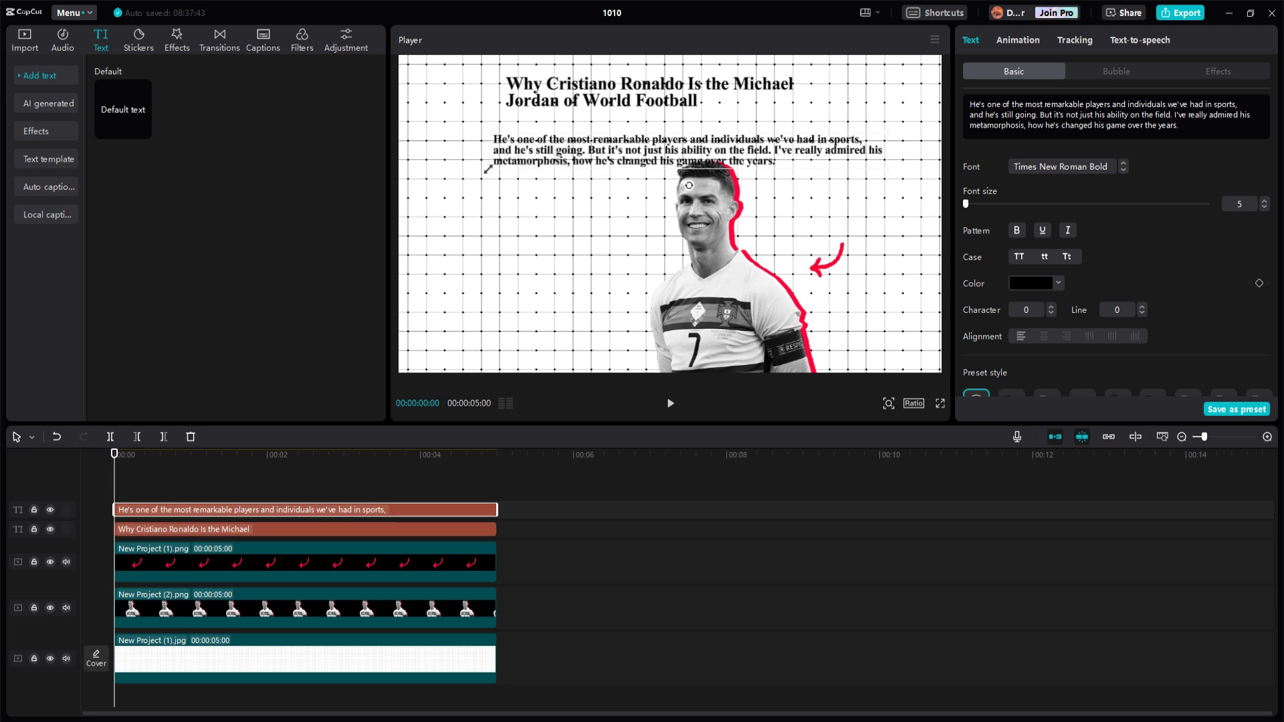
drag(488, 169, 517, 165)
drag(602, 155, 591, 139)
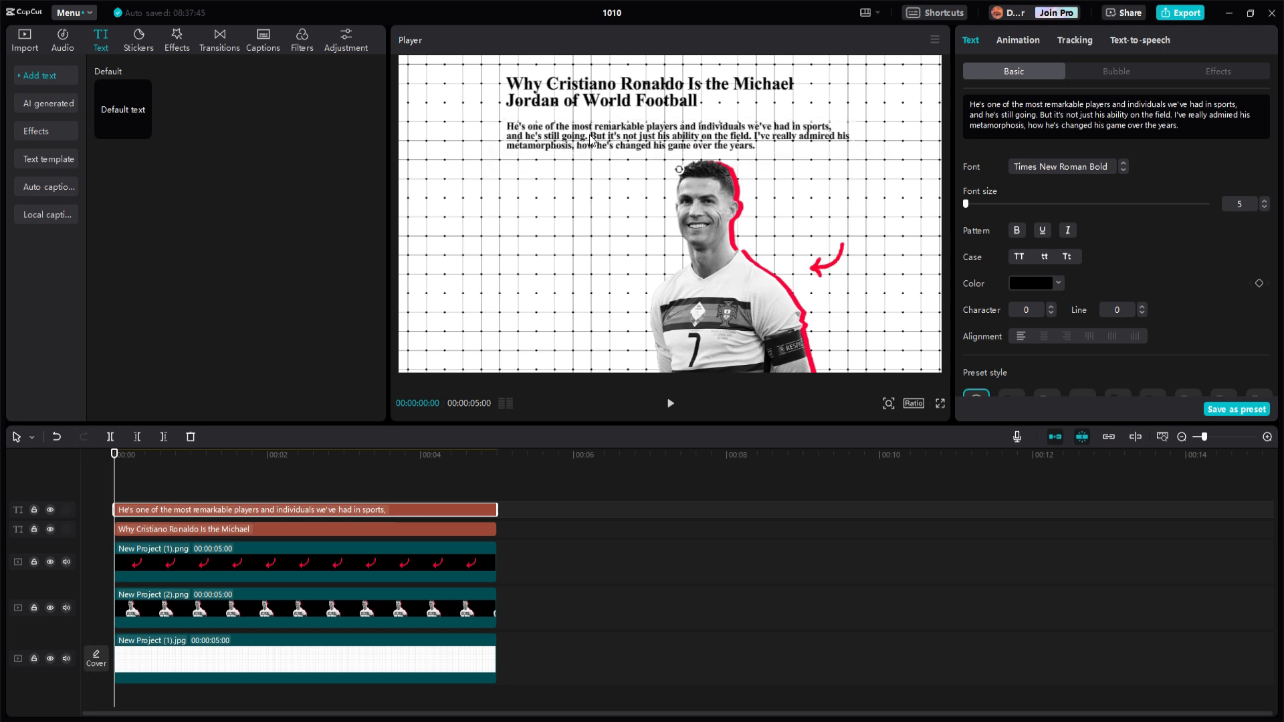
Step: Change the article passage's font to Times New Roman and tighten its placement directly under the headline, with matching left edges
click(1204, 125)
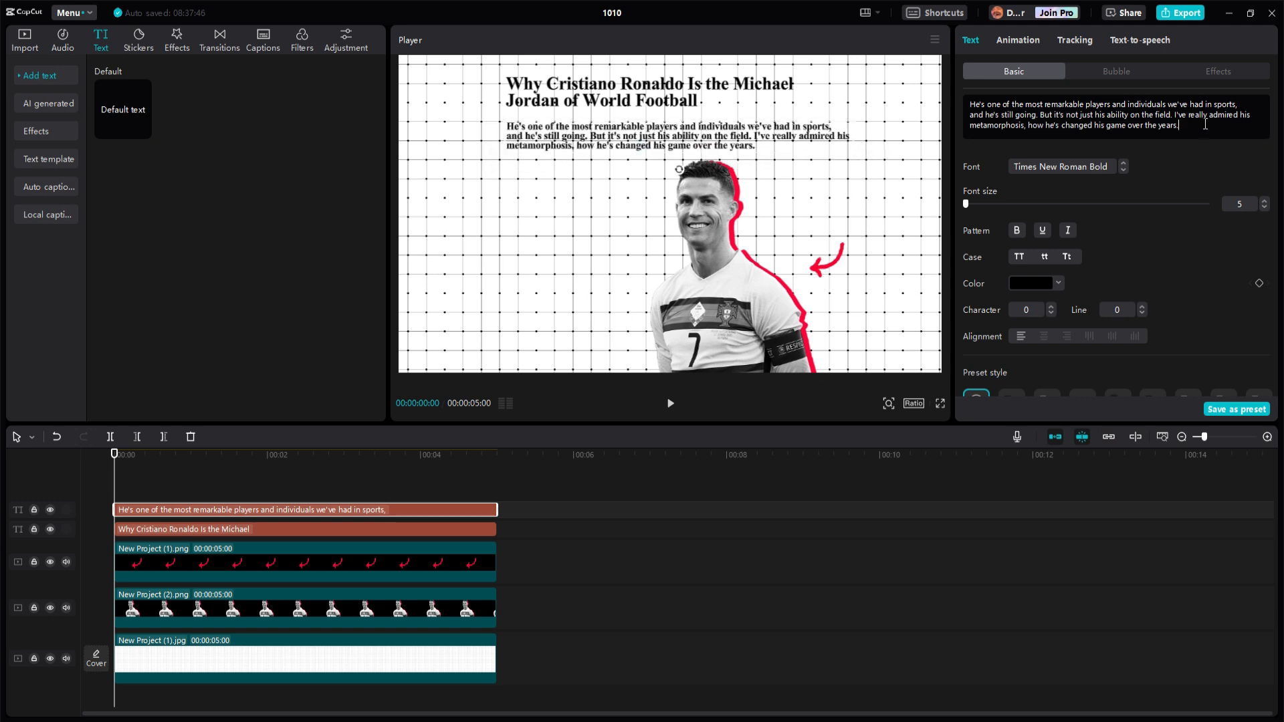
click(1059, 166)
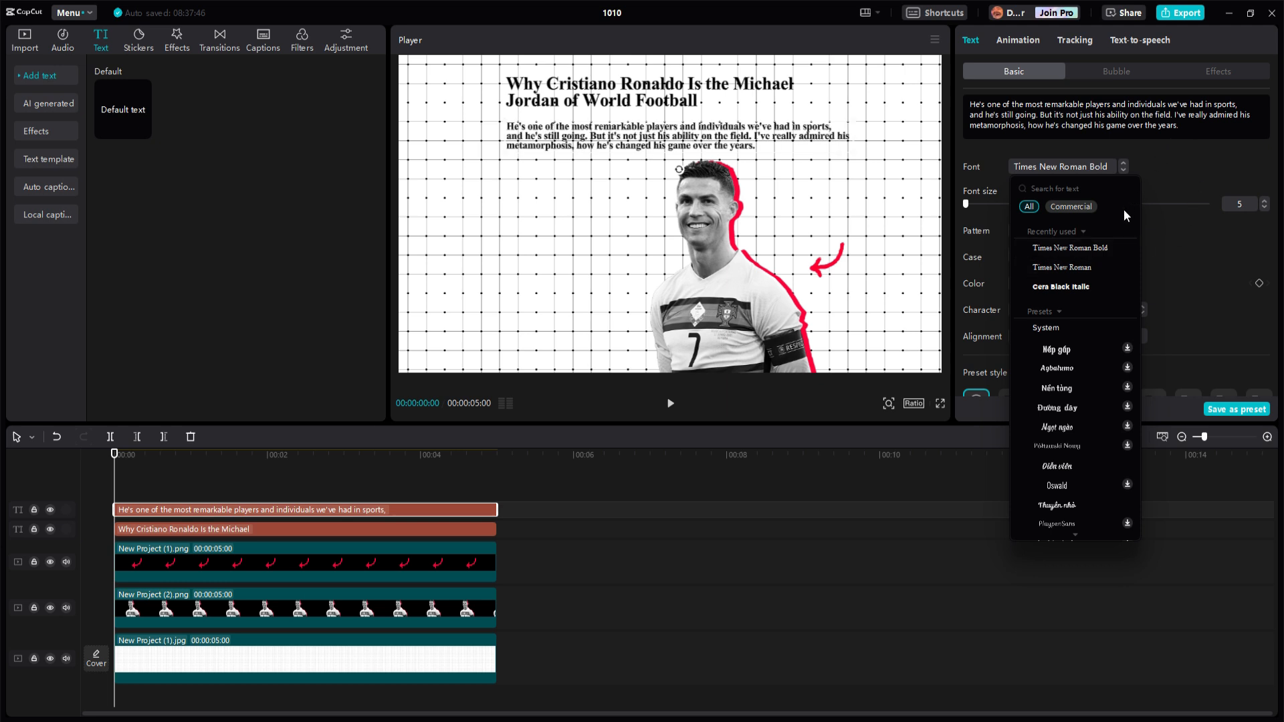
click(1054, 270)
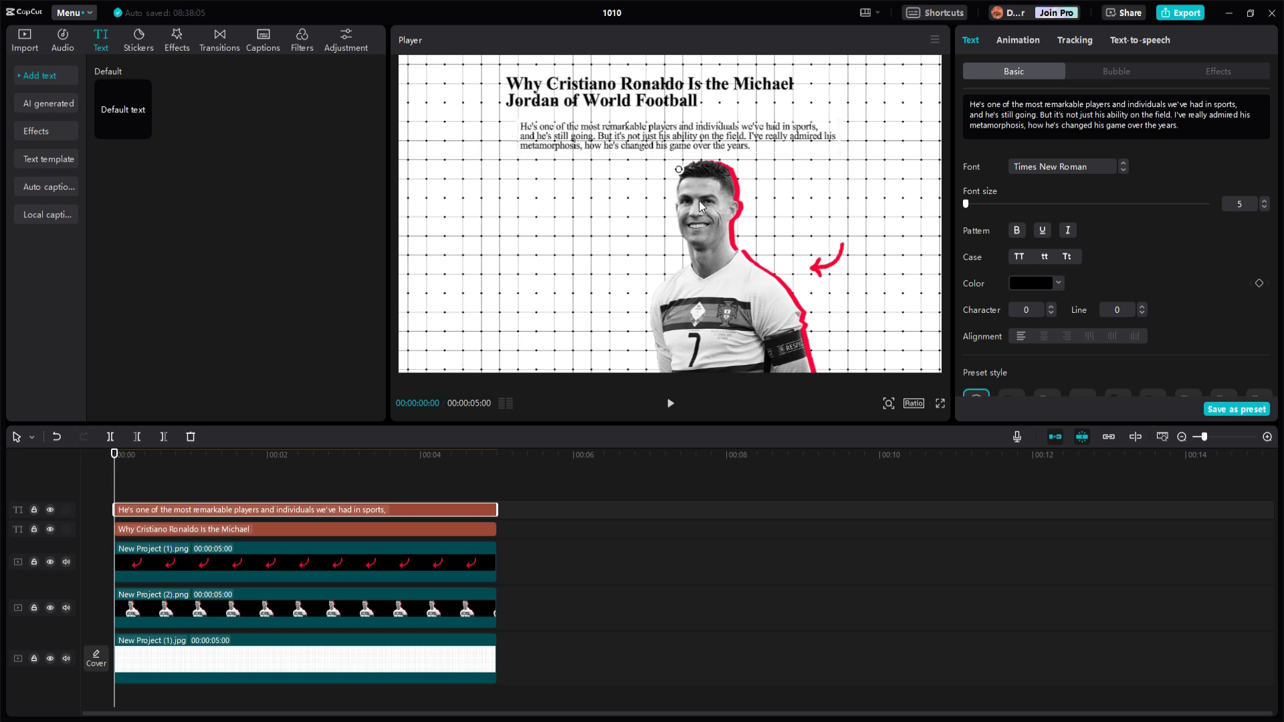
drag(706, 144, 694, 148)
click(714, 331)
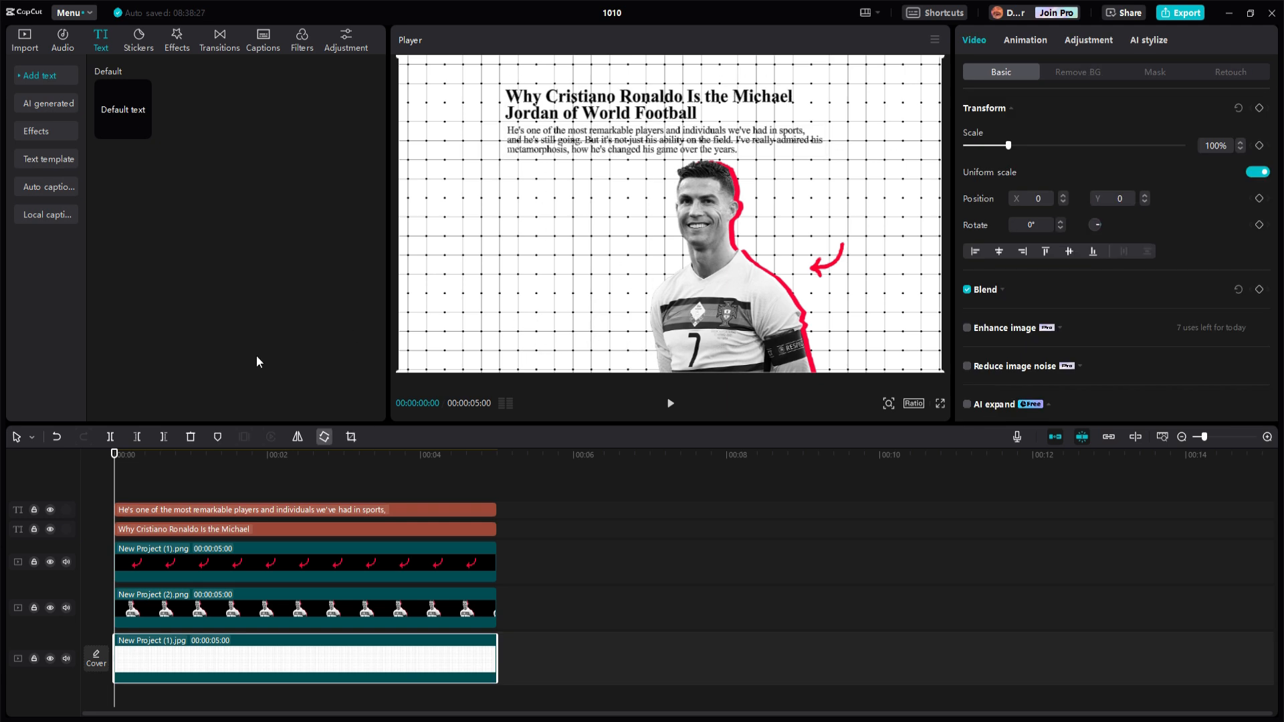
click(259, 511)
key(ctrl+c)
key(ctrl+v)
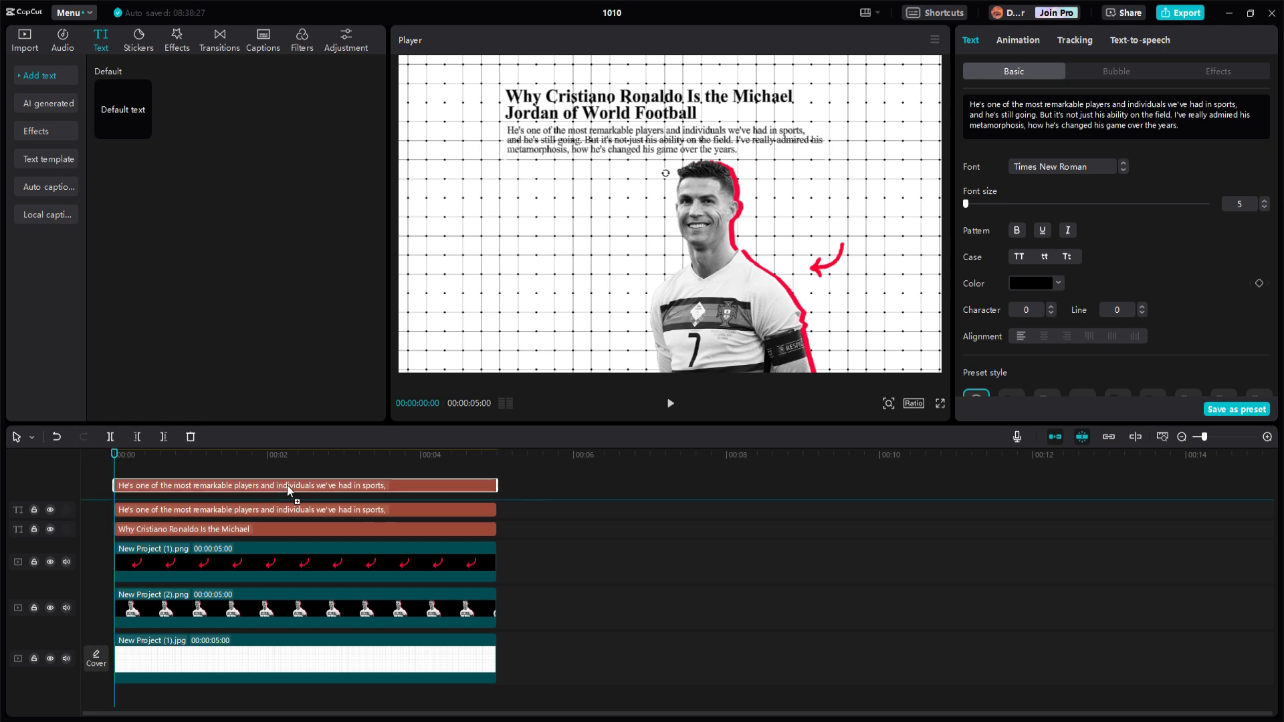
key(ctrl+z)
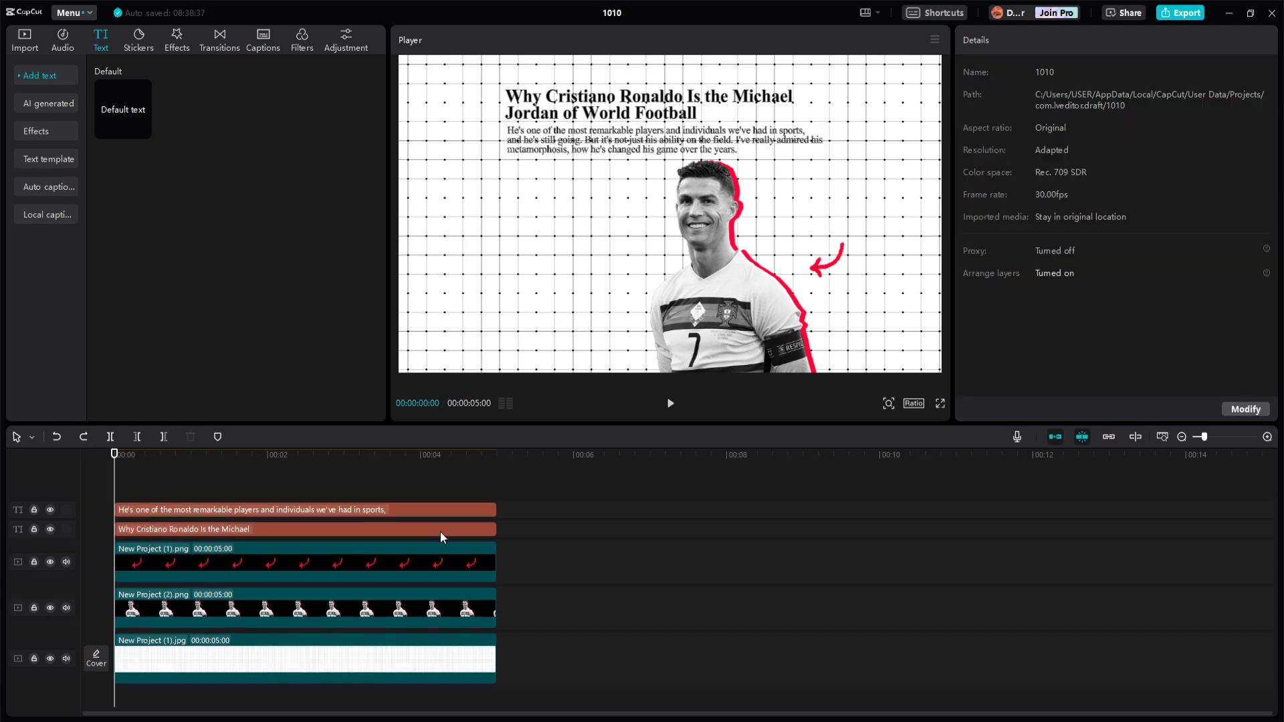
Step: Duplicate the headline text clip and place the copy beside the portrait, below the article passage
click(148, 532)
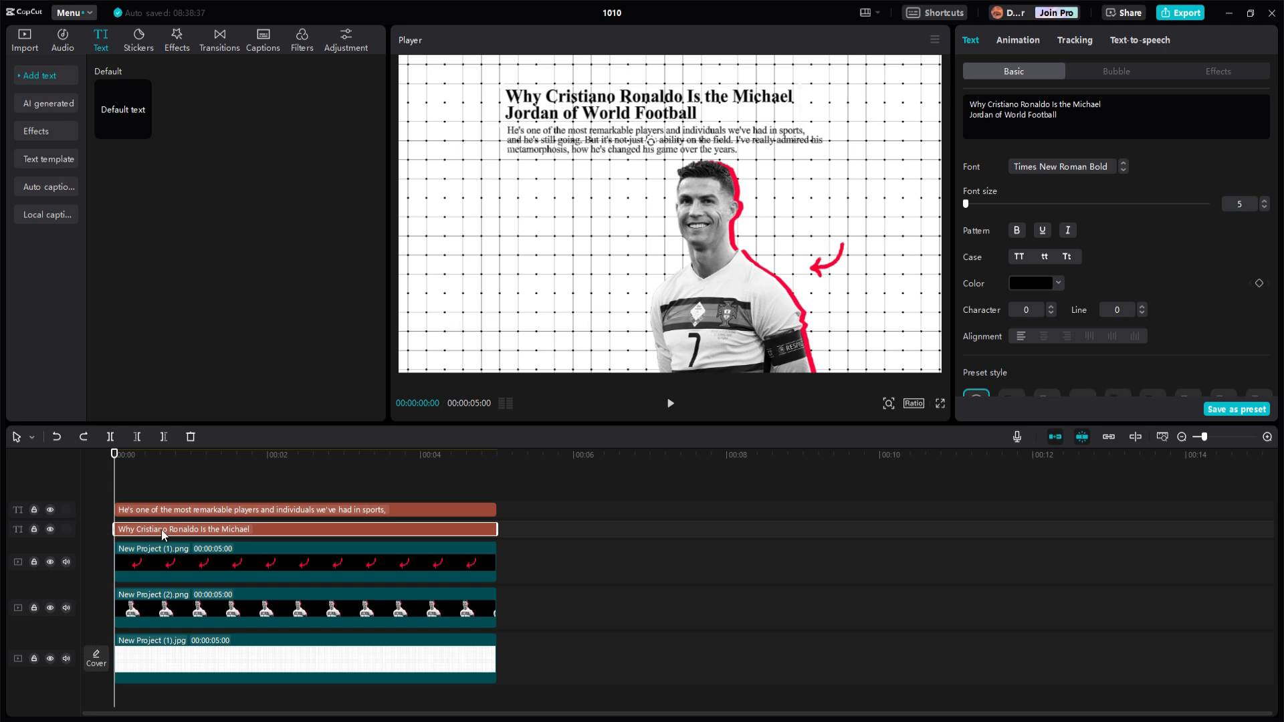
key(ctrl+c)
key(ctrl+v)
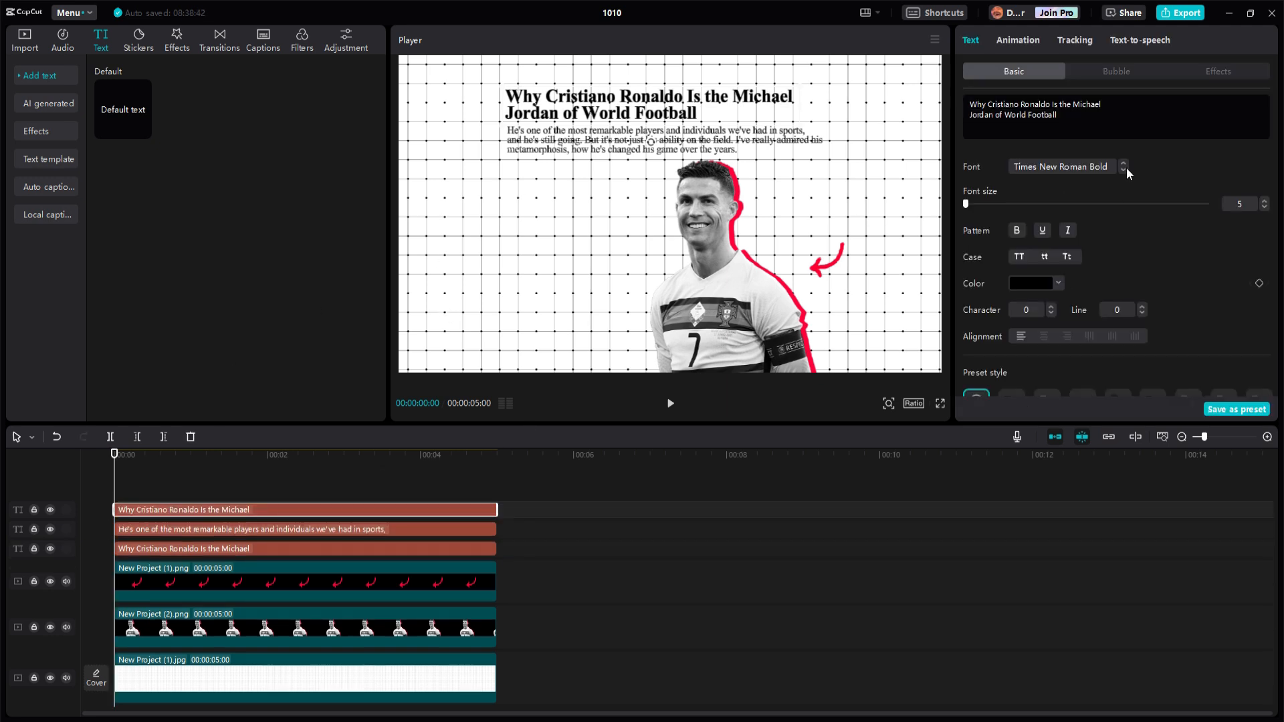
drag(591, 107, 533, 211)
Step: Replace the duplicated headline's text with "October 10, 2024"
drag(1108, 115, 896, 92)
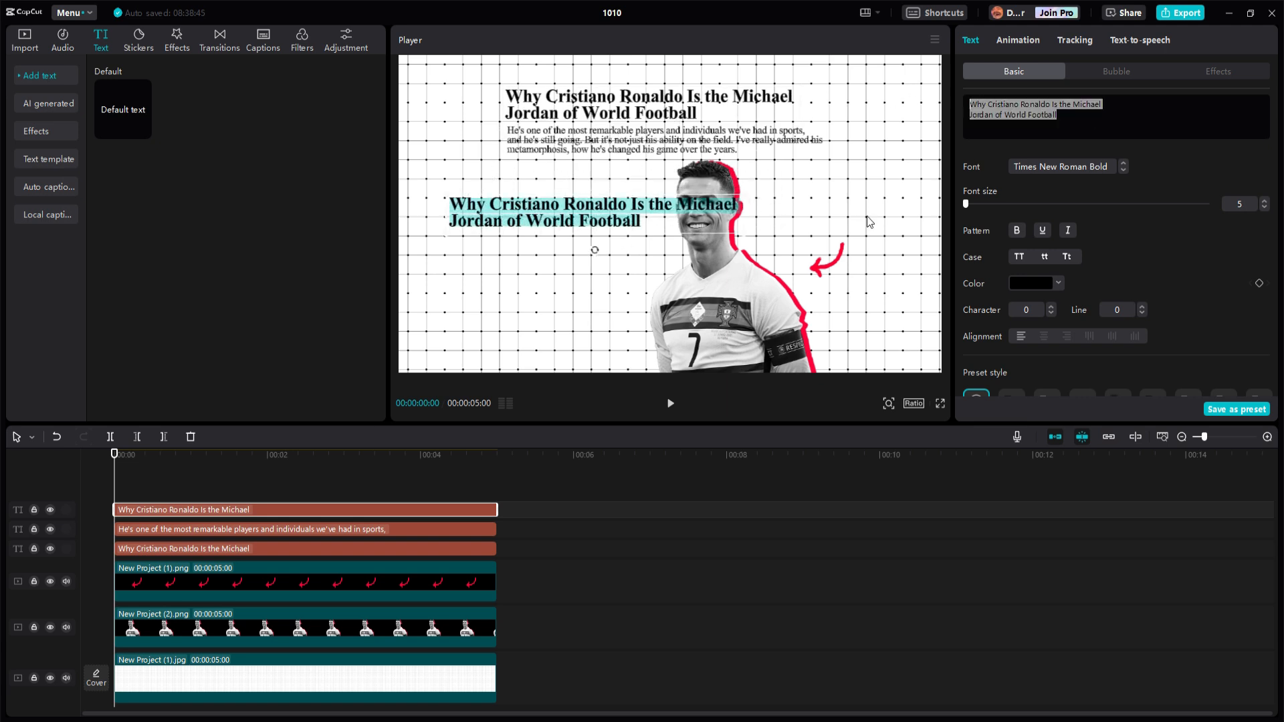
key(BackSpace)
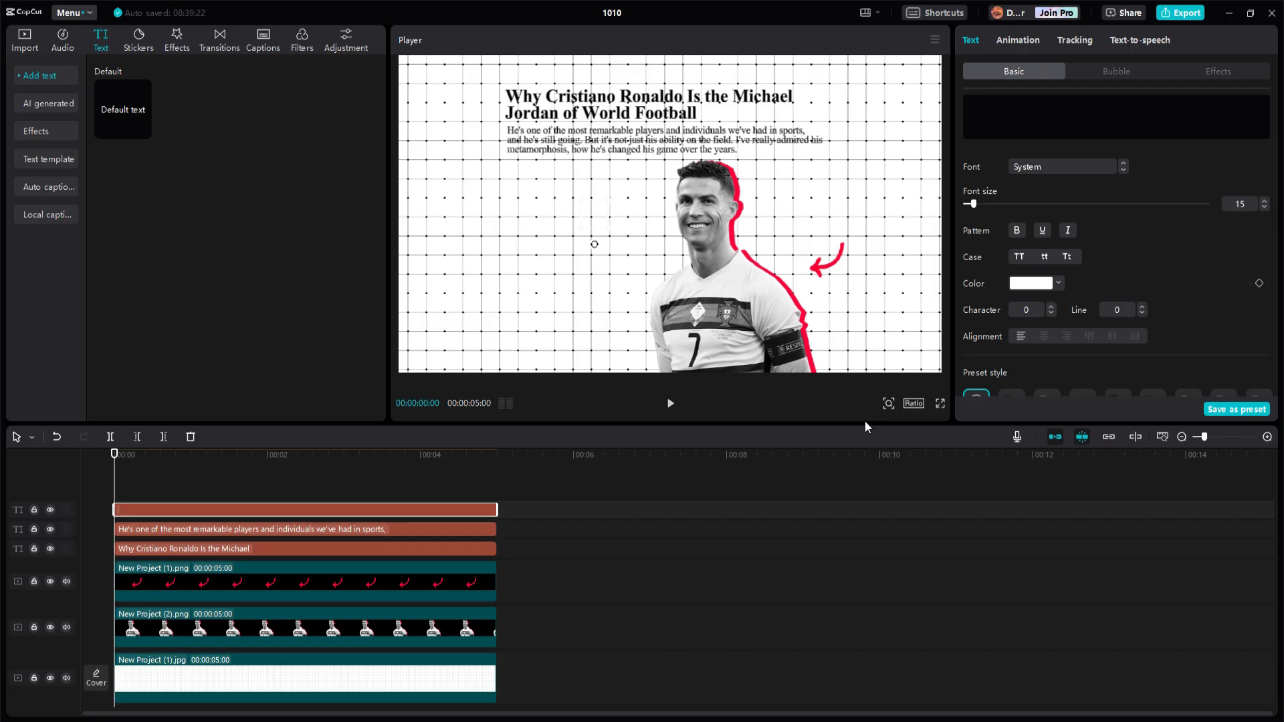
text(October)
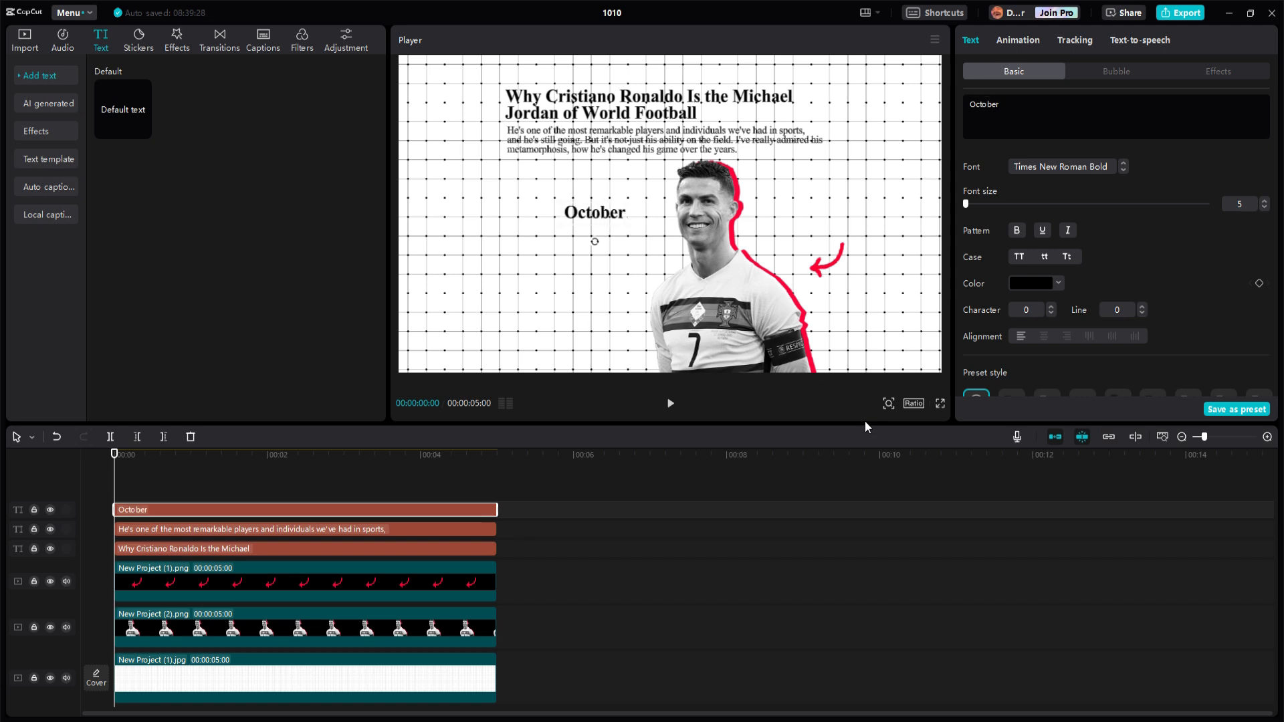
text( 10)
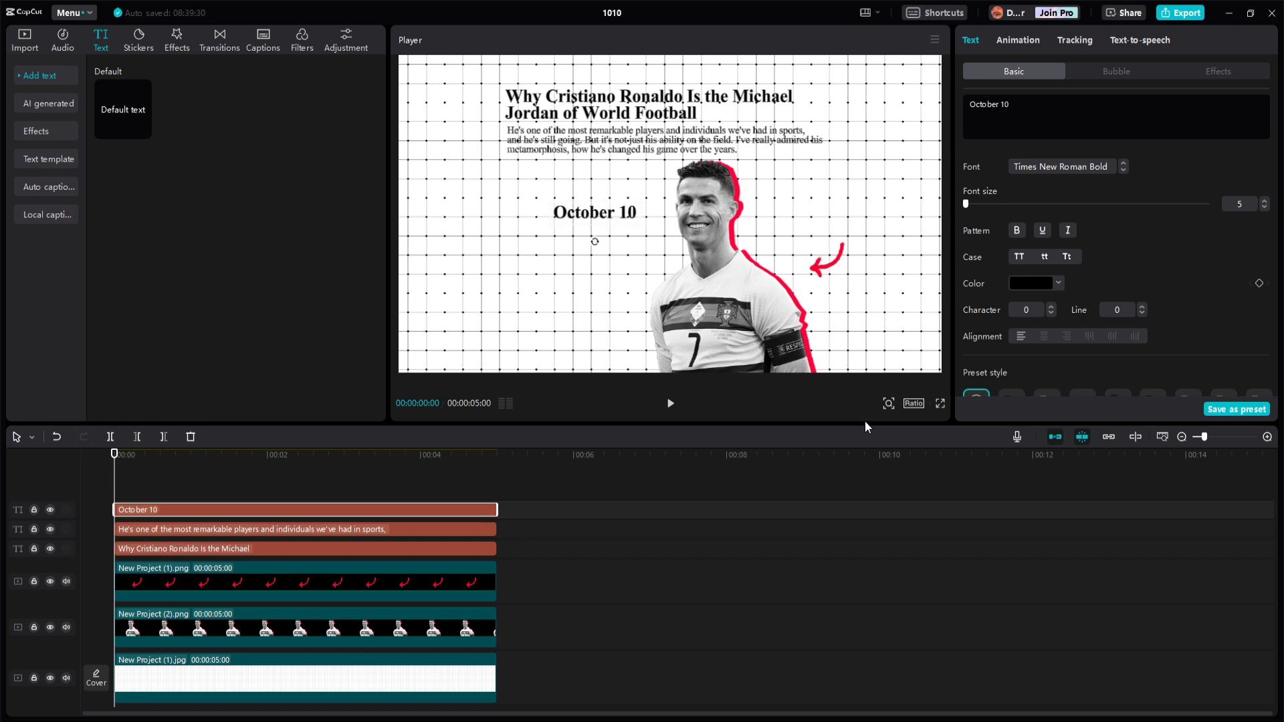
text(, 20)
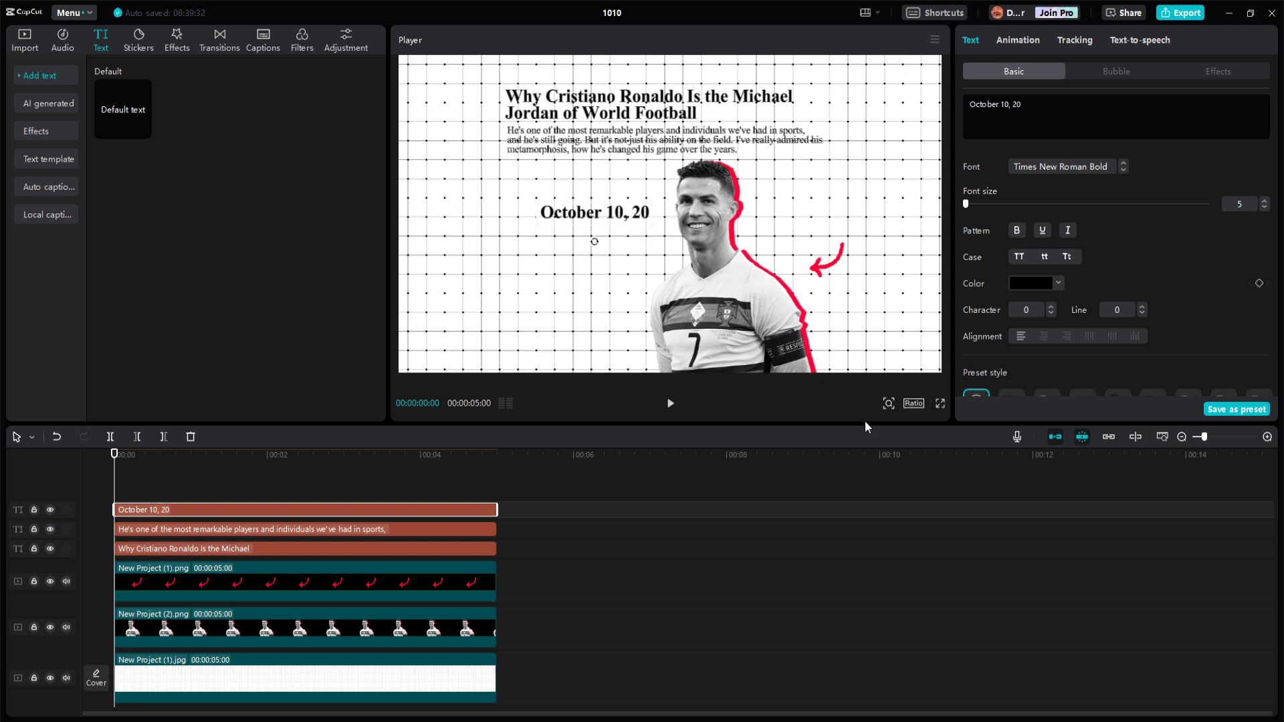
text(24)
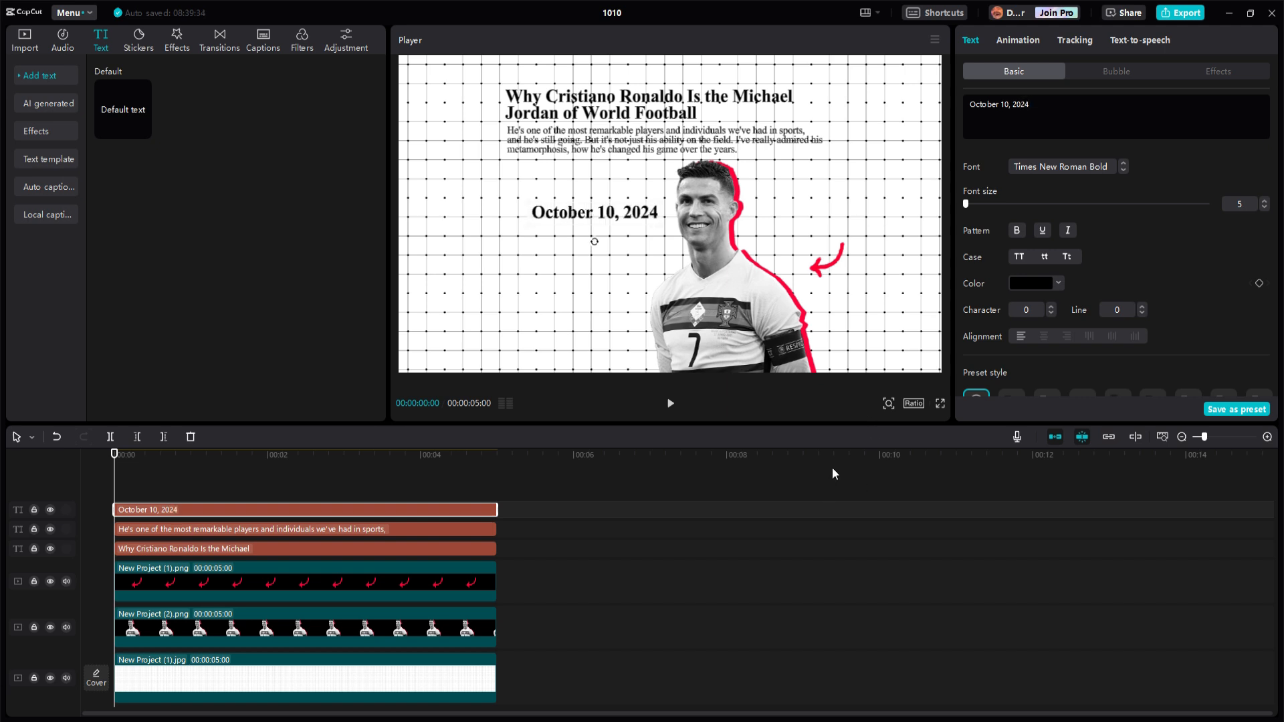
Step: Set the date text's color to white (FFFFFF)
click(1033, 285)
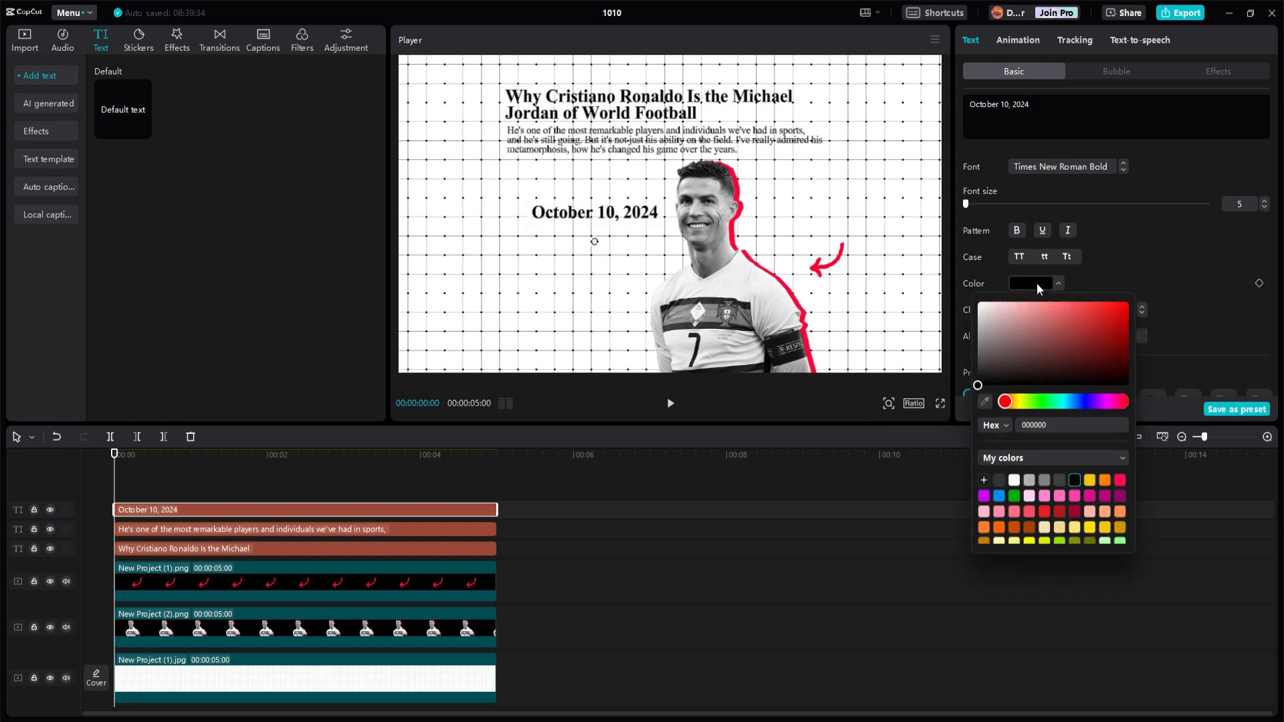
click(978, 302)
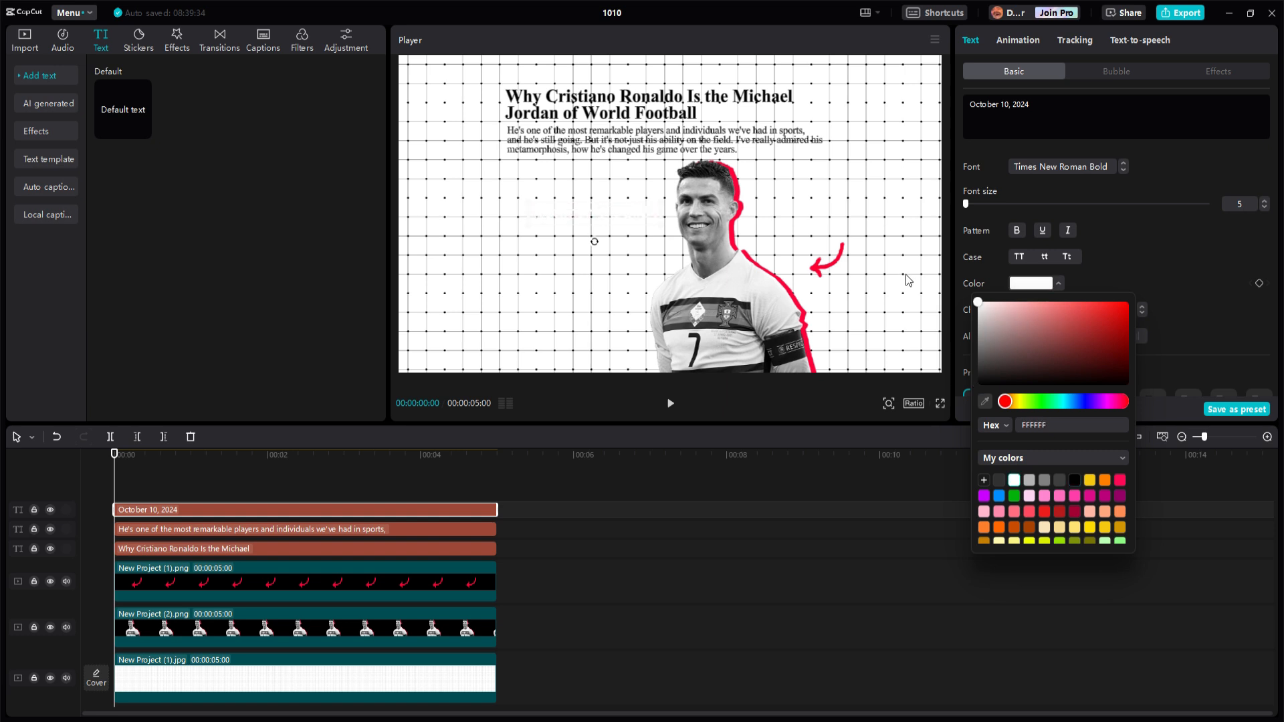
click(1163, 257)
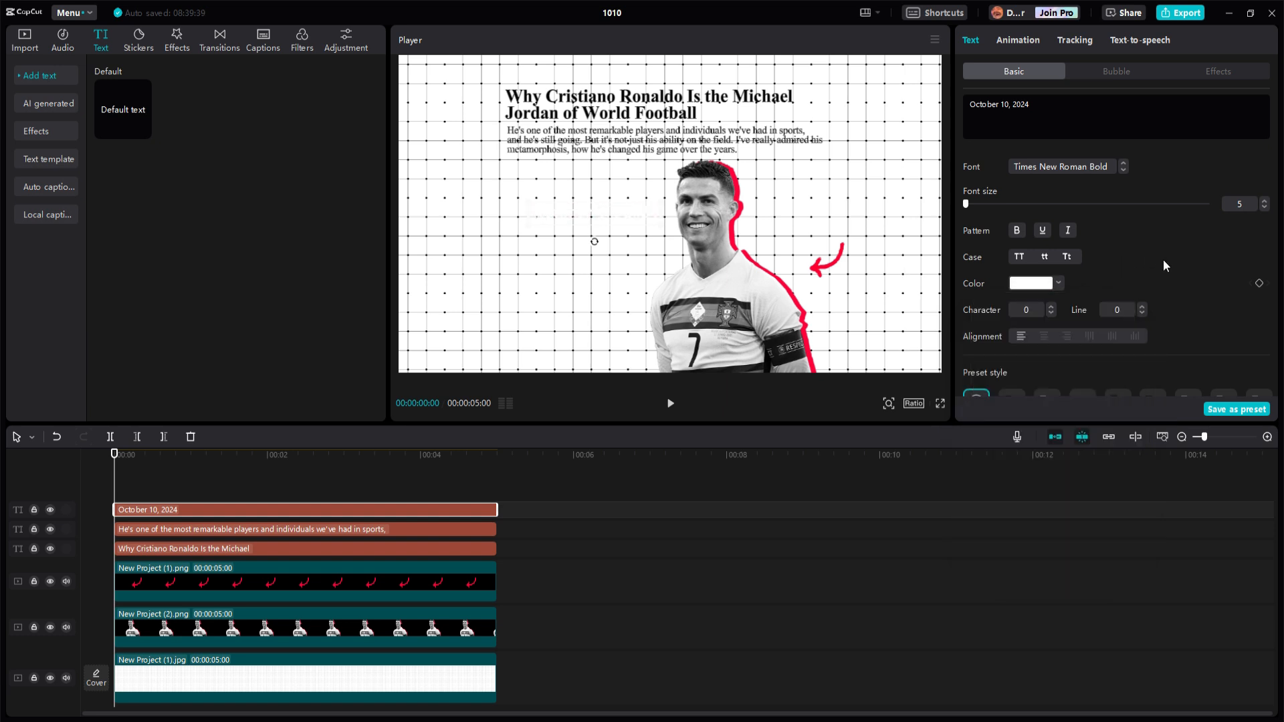
Step: Enable a background behind the date text and color it with the red sampled from the portrait's outline (FF0841)
scroll(1036, 371, down, 5)
click(967, 173)
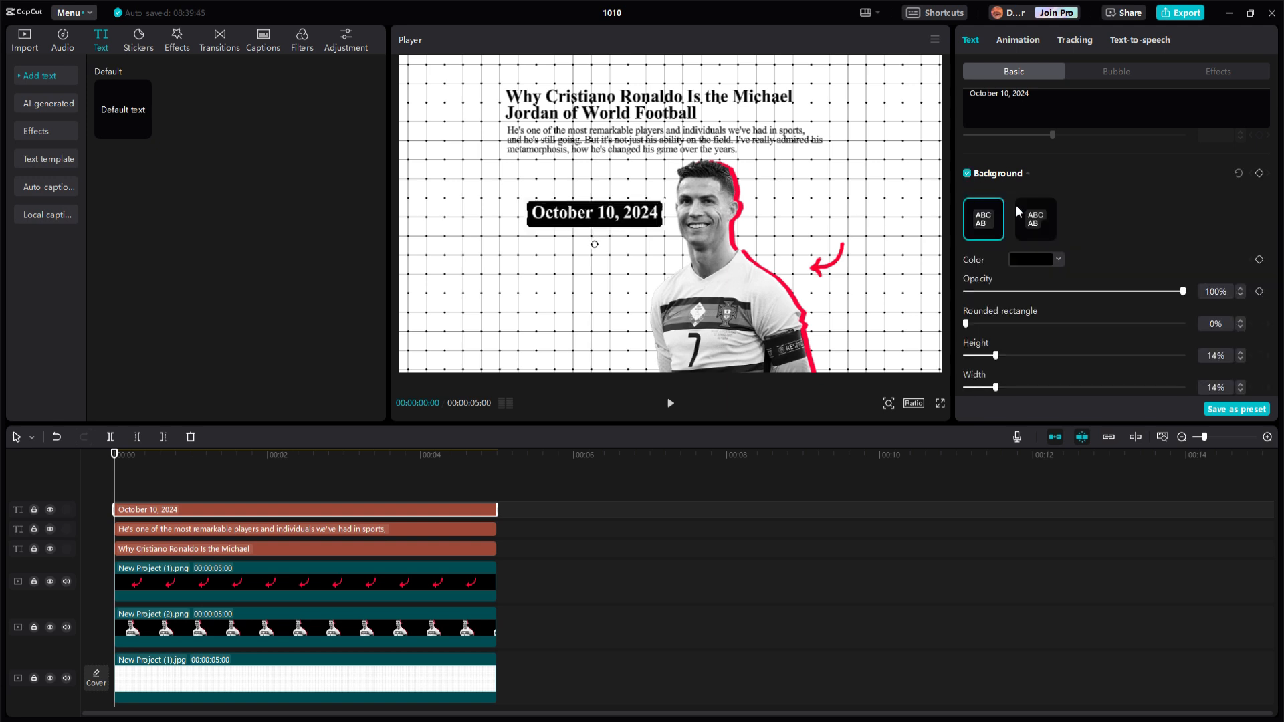
click(1029, 262)
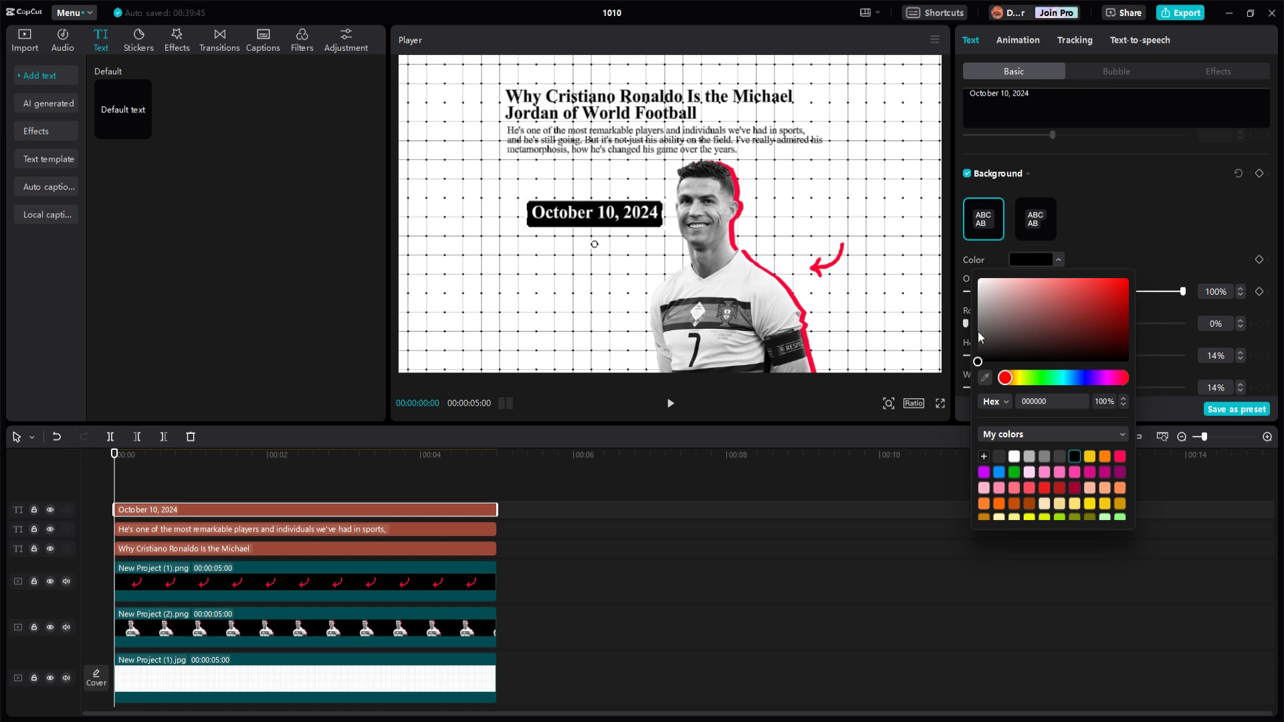
click(985, 378)
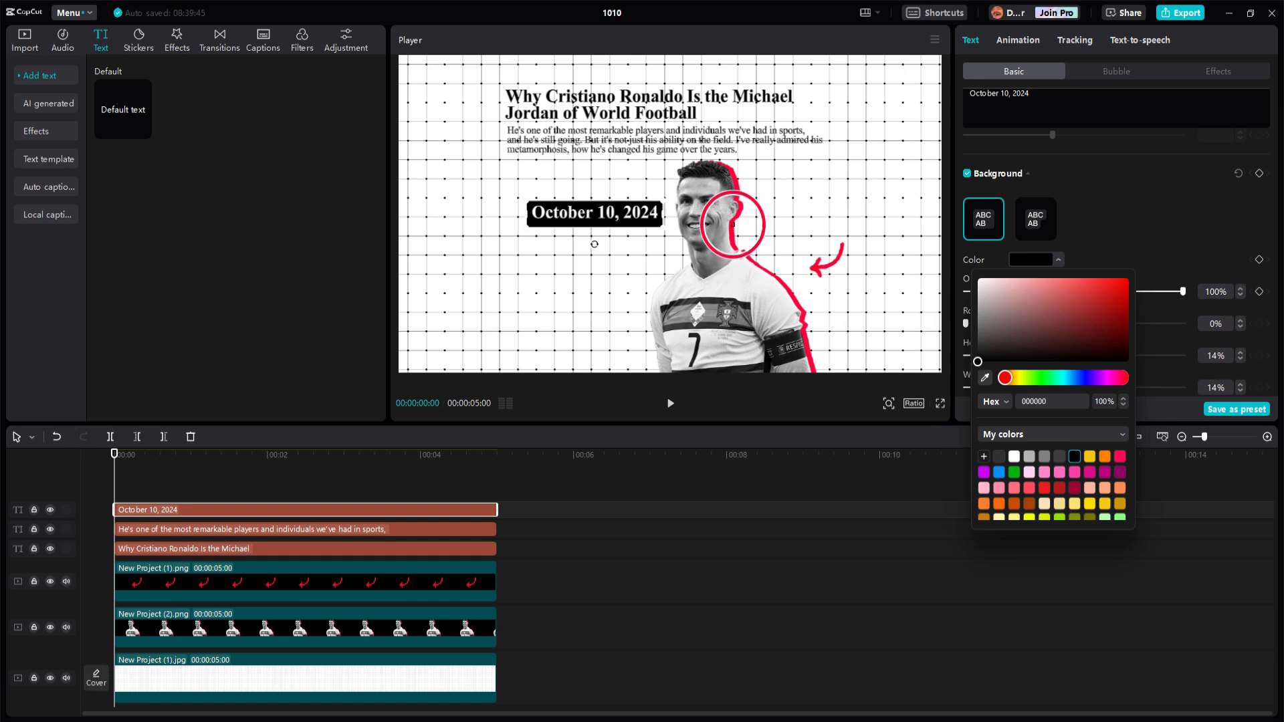
click(733, 225)
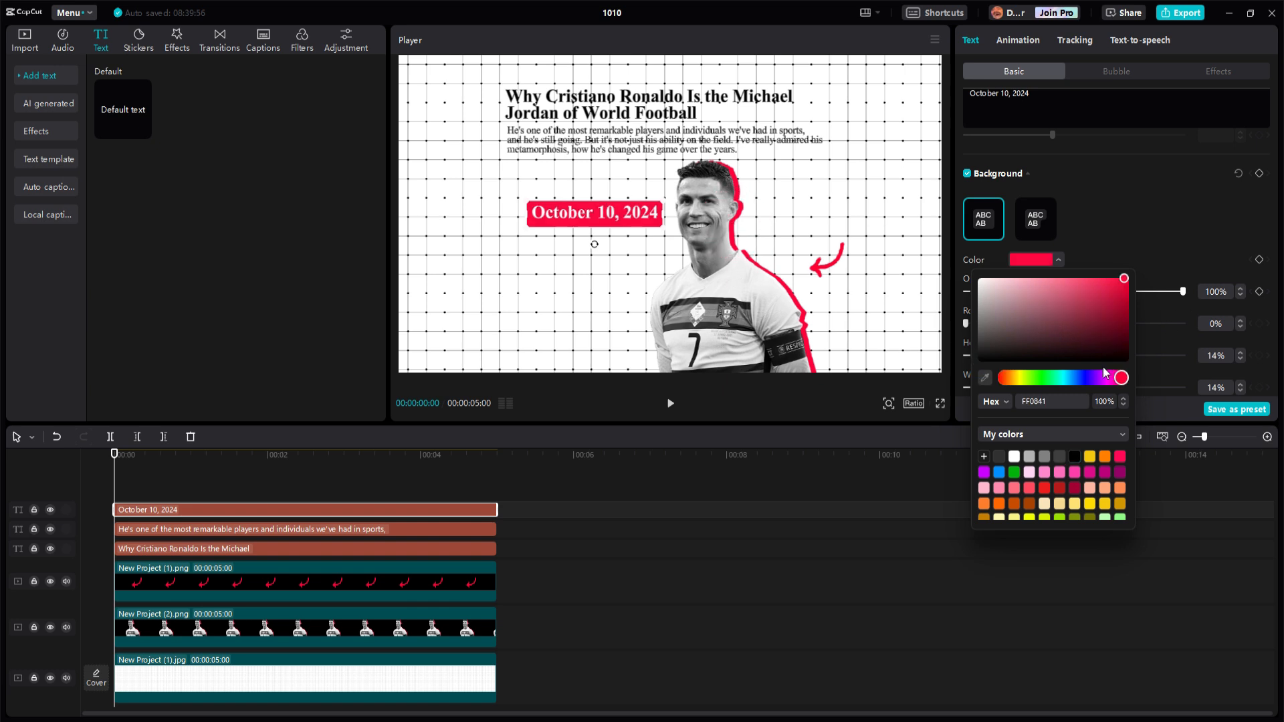
click(1175, 195)
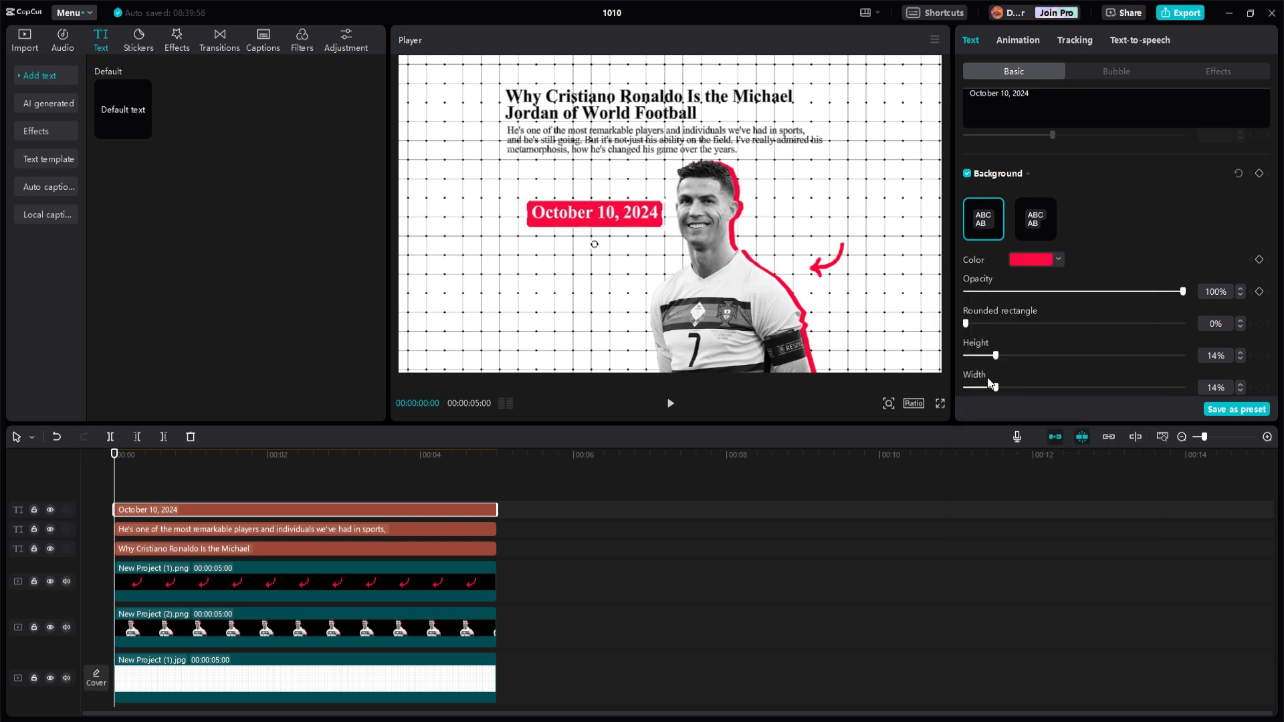
Step: Set the date background's height to 31% and width to 24%, and place the label, scaled down, directly above the headline
scroll(1062, 351, down, 1)
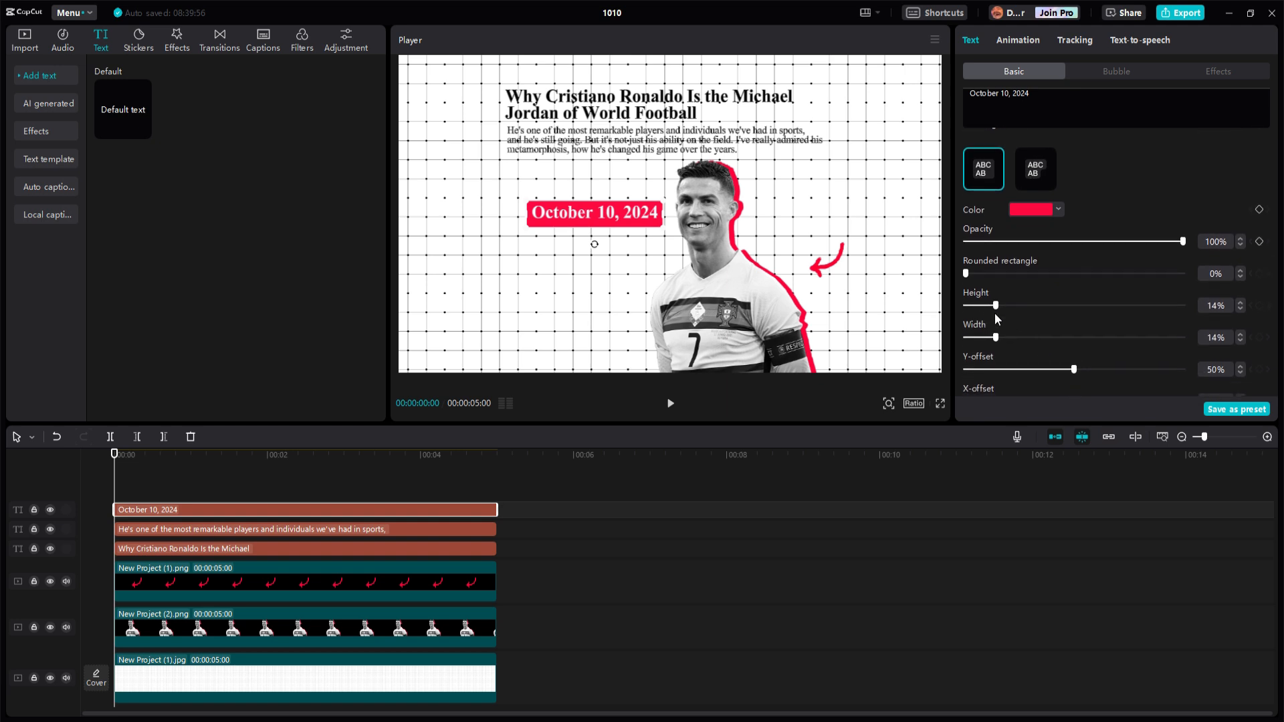
drag(996, 306, 1020, 343)
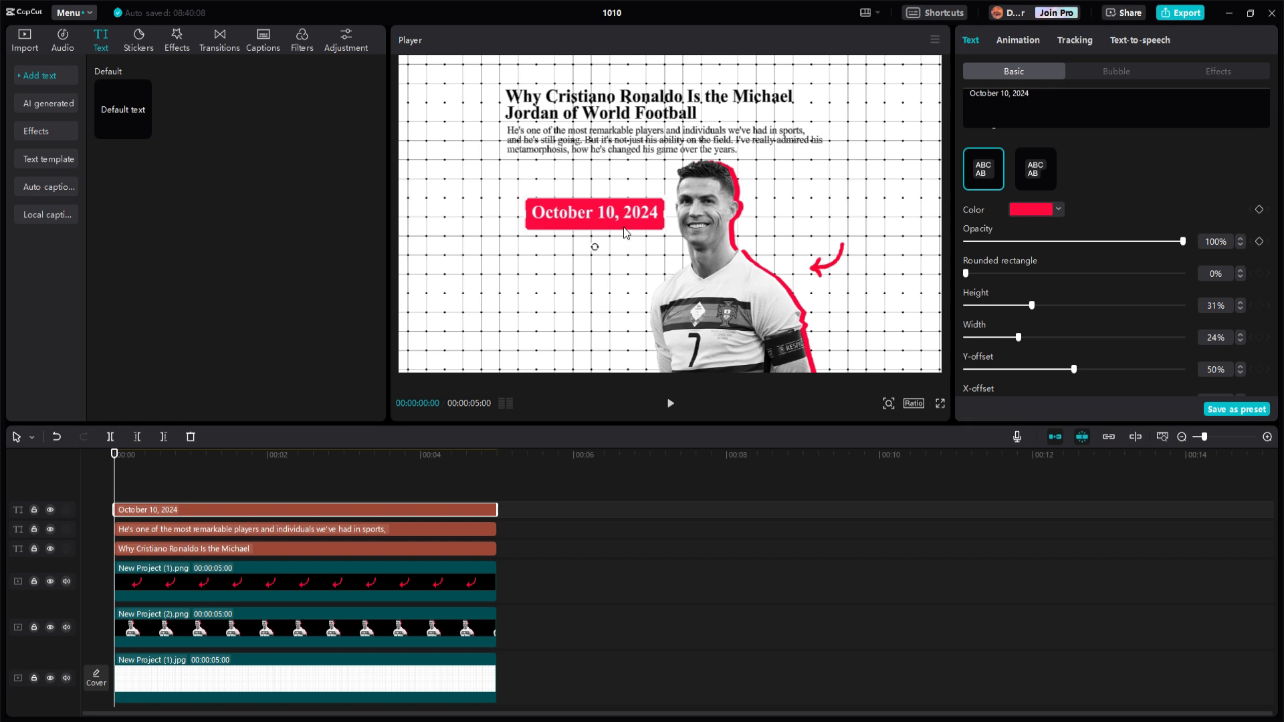
drag(626, 229, 547, 75)
click(573, 206)
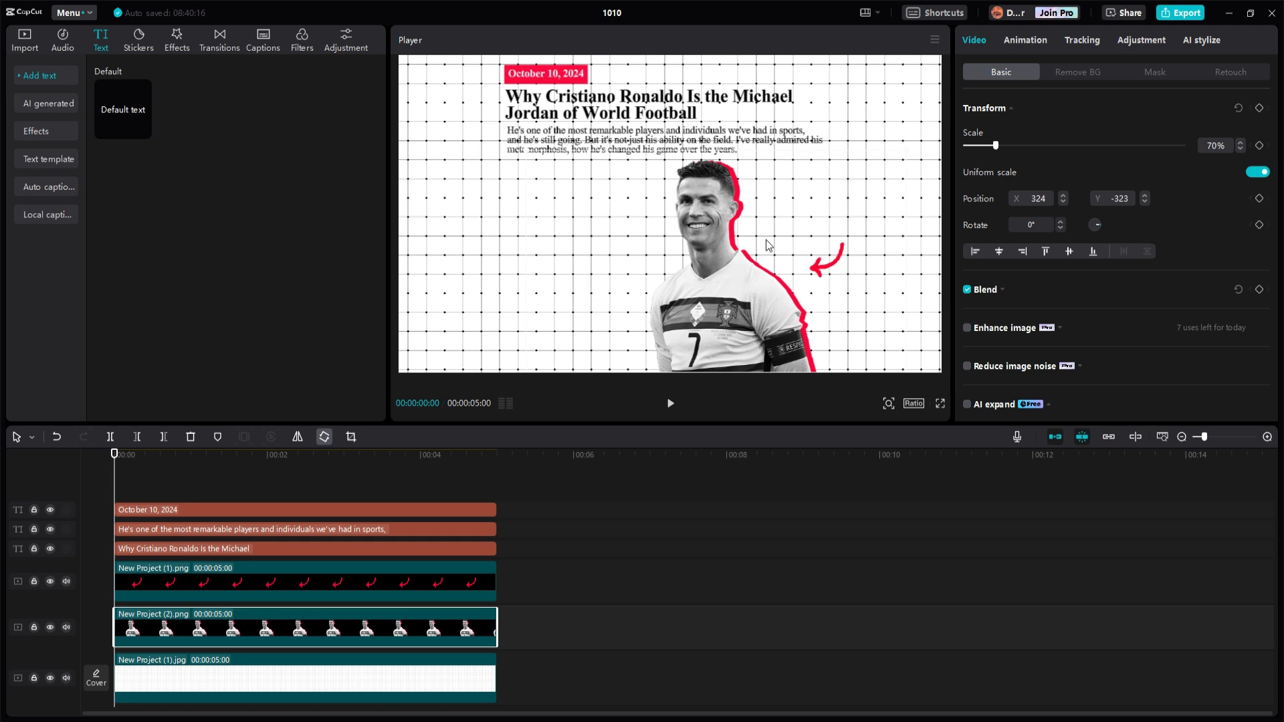
Step: Add The_New_York_Times_logo.png on a new top track, scale it to 23% and place it under the article passage, beside the portrait
click(24, 39)
mouse_move(342, 173)
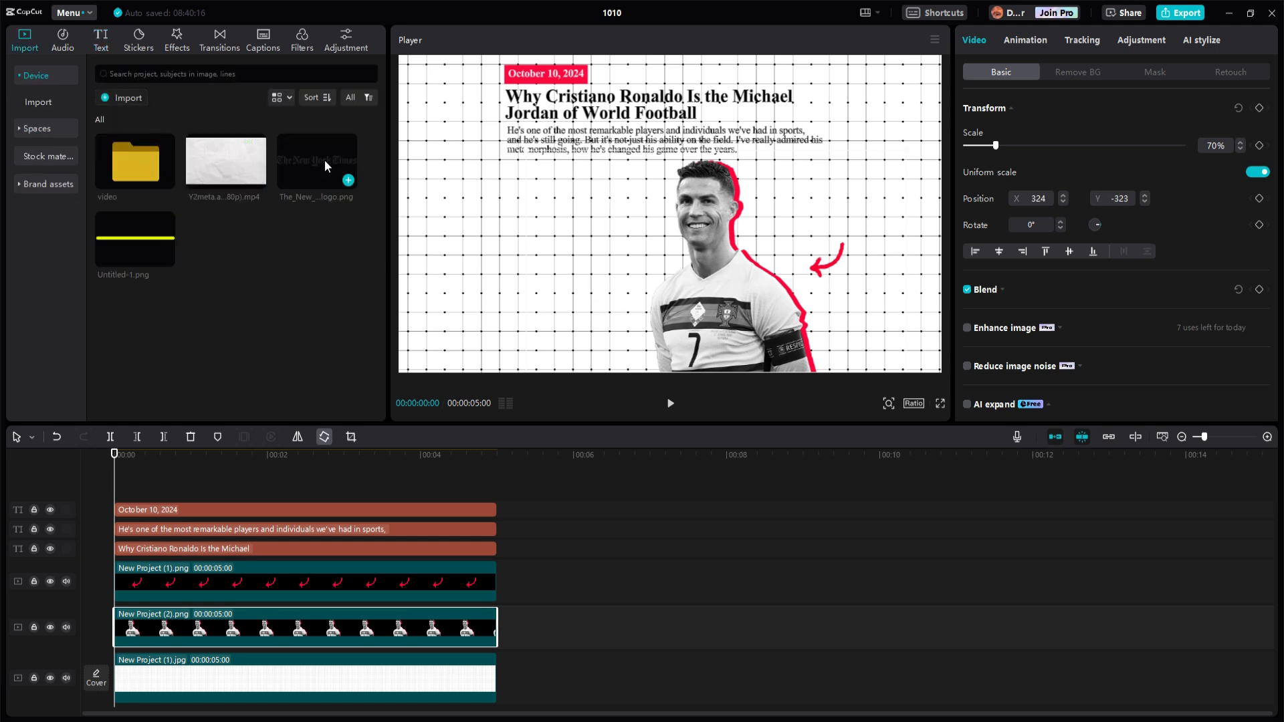
drag(317, 203, 286, 479)
drag(899, 231, 777, 237)
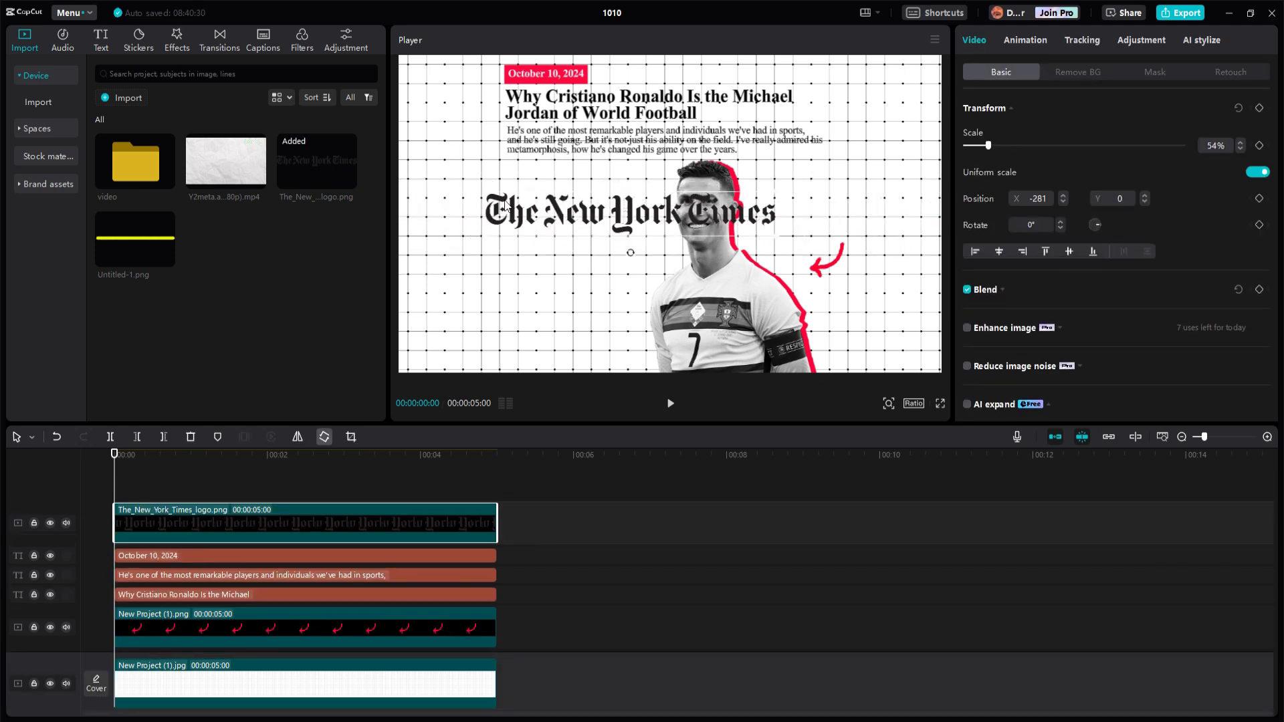
drag(523, 218, 573, 226)
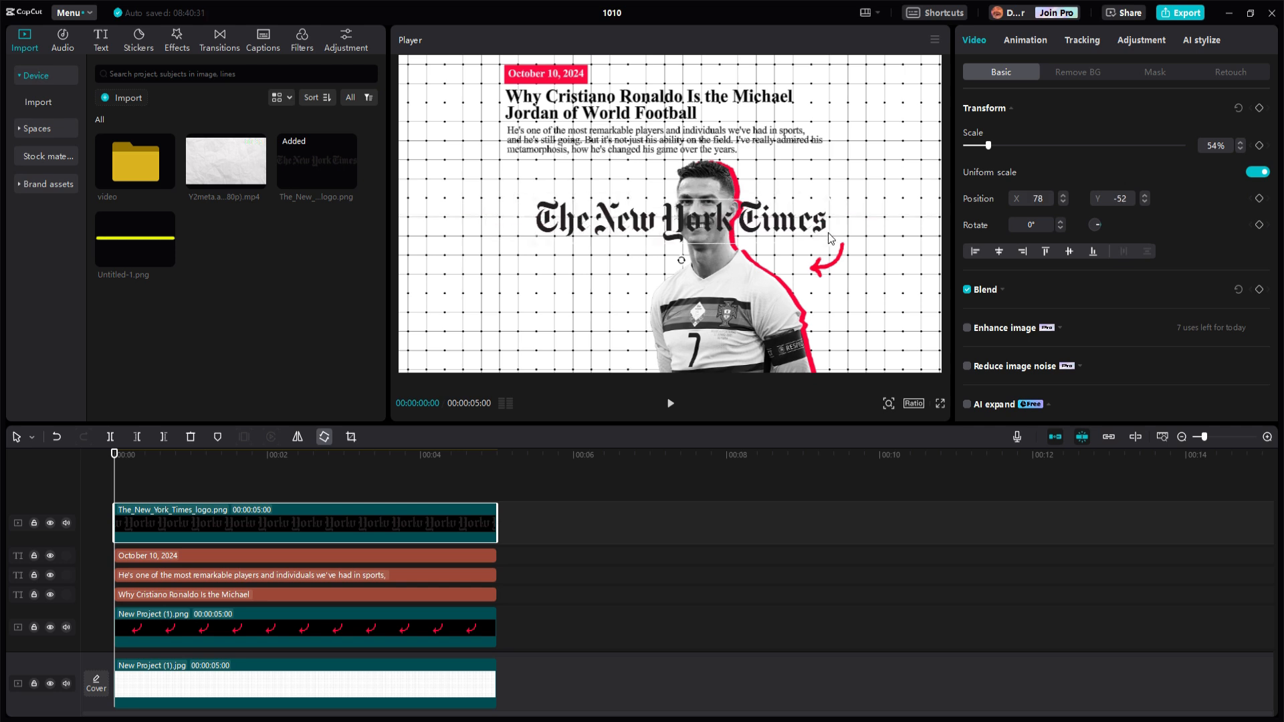
drag(794, 227, 574, 201)
Step: Add a default text clip on a new track above the logo and set its color to black (000000)
click(101, 42)
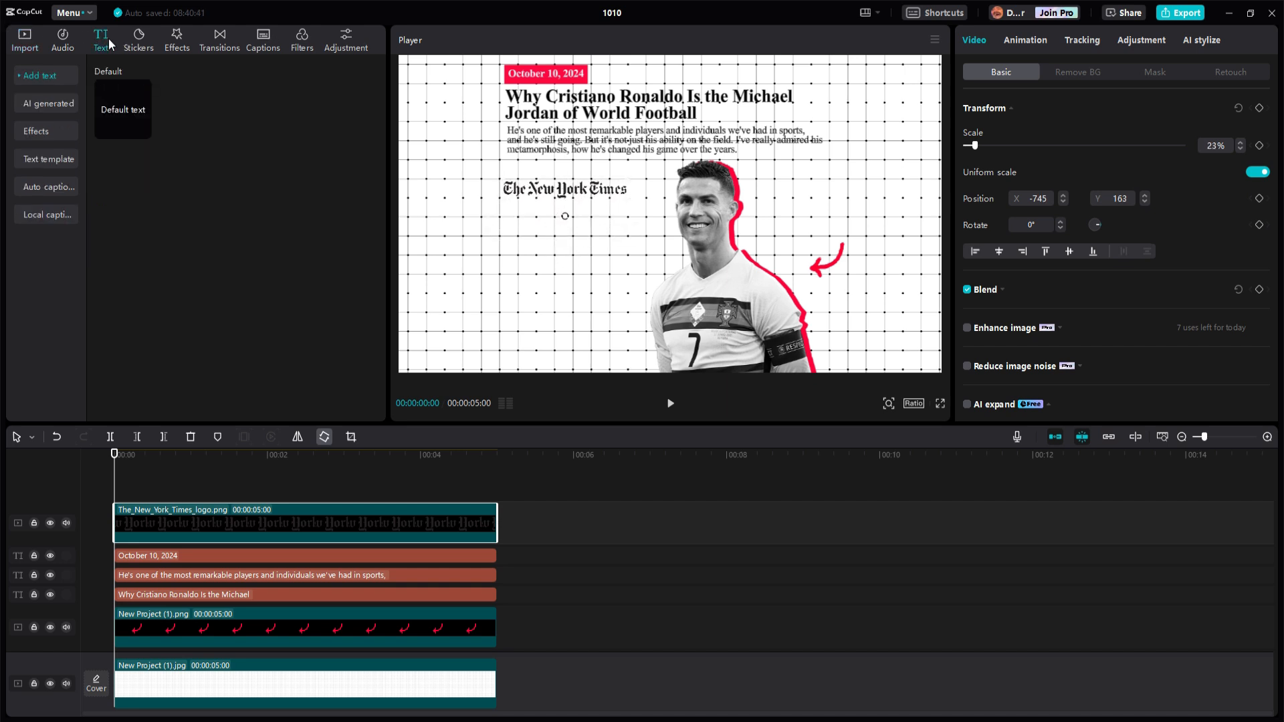
drag(123, 135, 497, 509)
click(1036, 285)
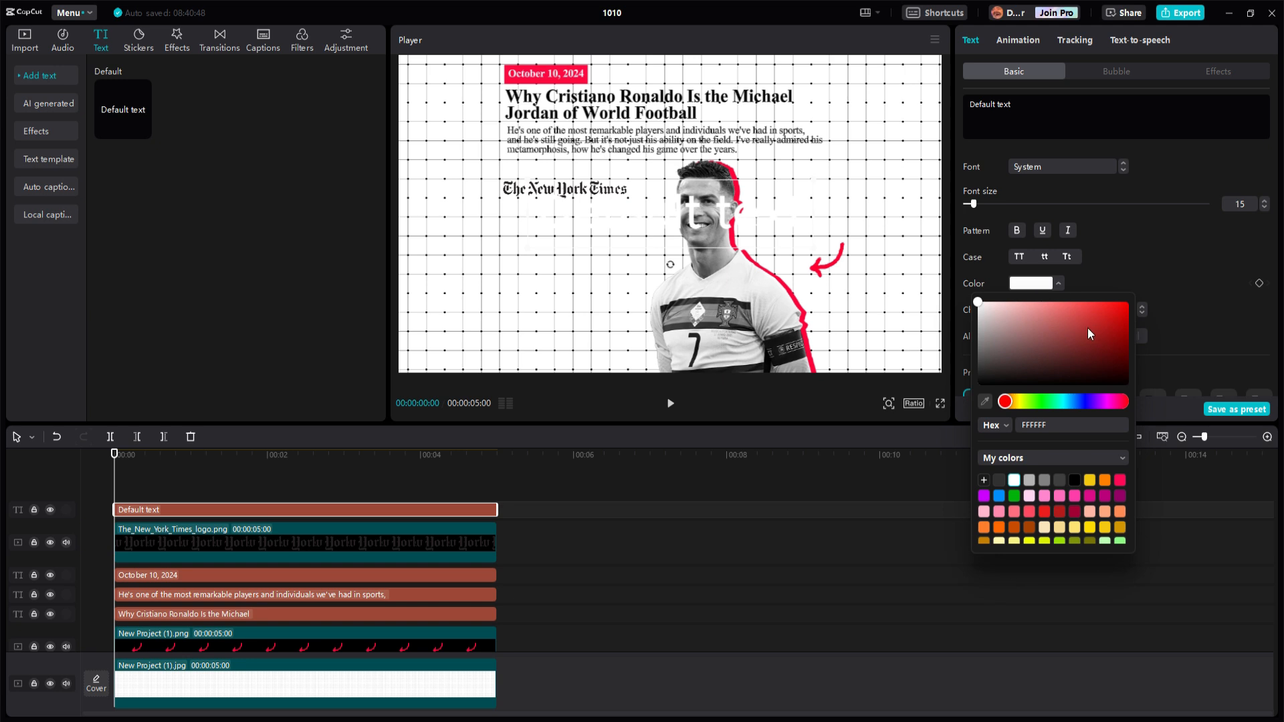
drag(1087, 327, 815, 464)
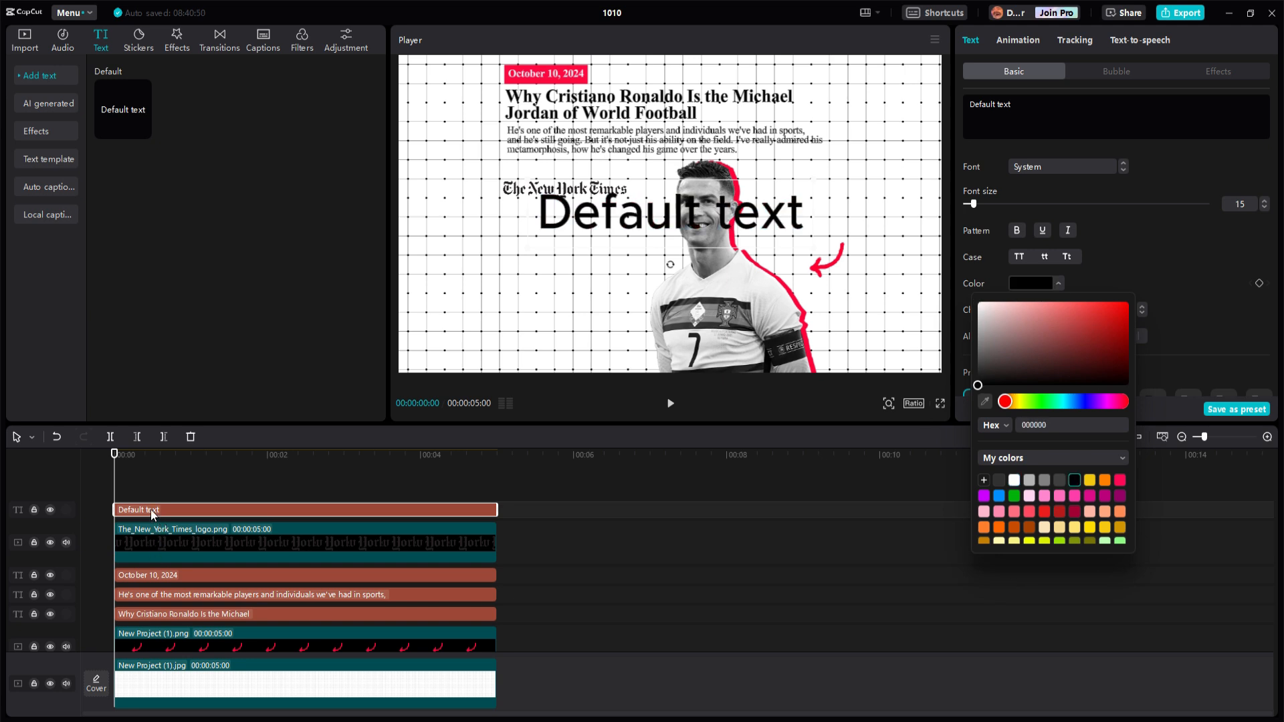
drag(162, 507, 178, 555)
scroll(179, 551, down, 1)
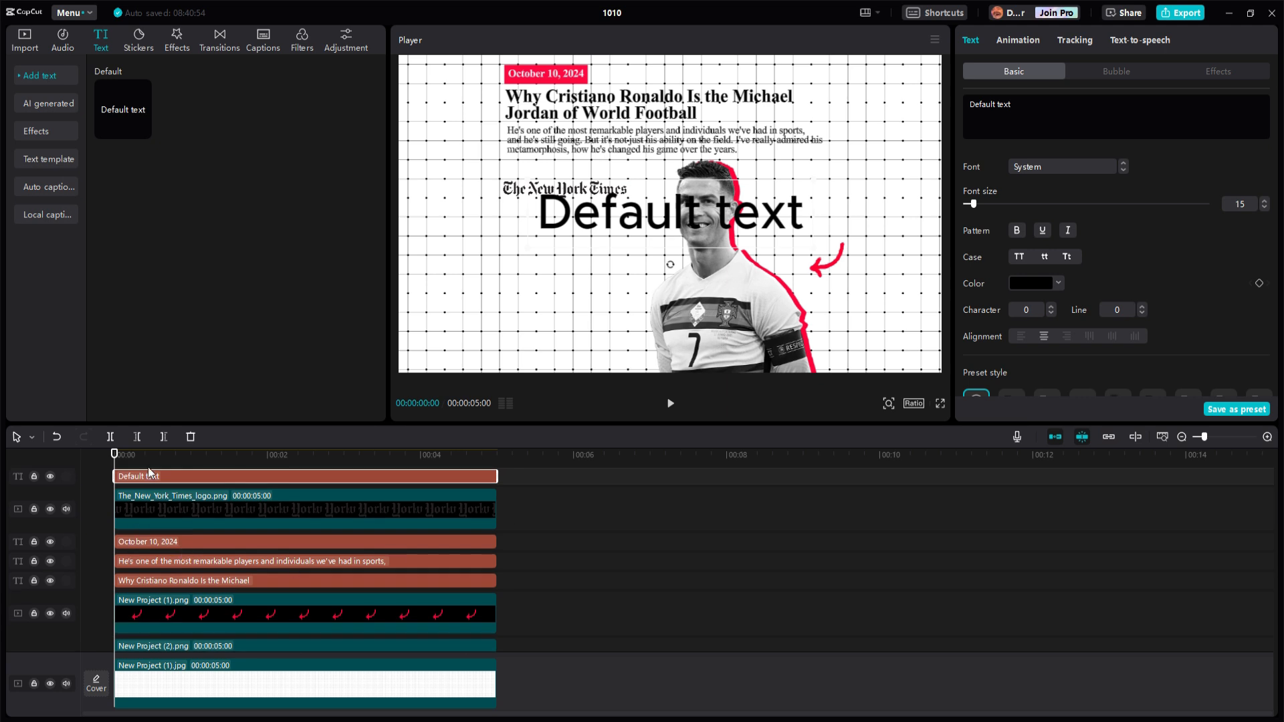
Step: Move the default text clip beneath the portrait layer and replace its wording with a row of underscores forming a line
drag(148, 480, 142, 639)
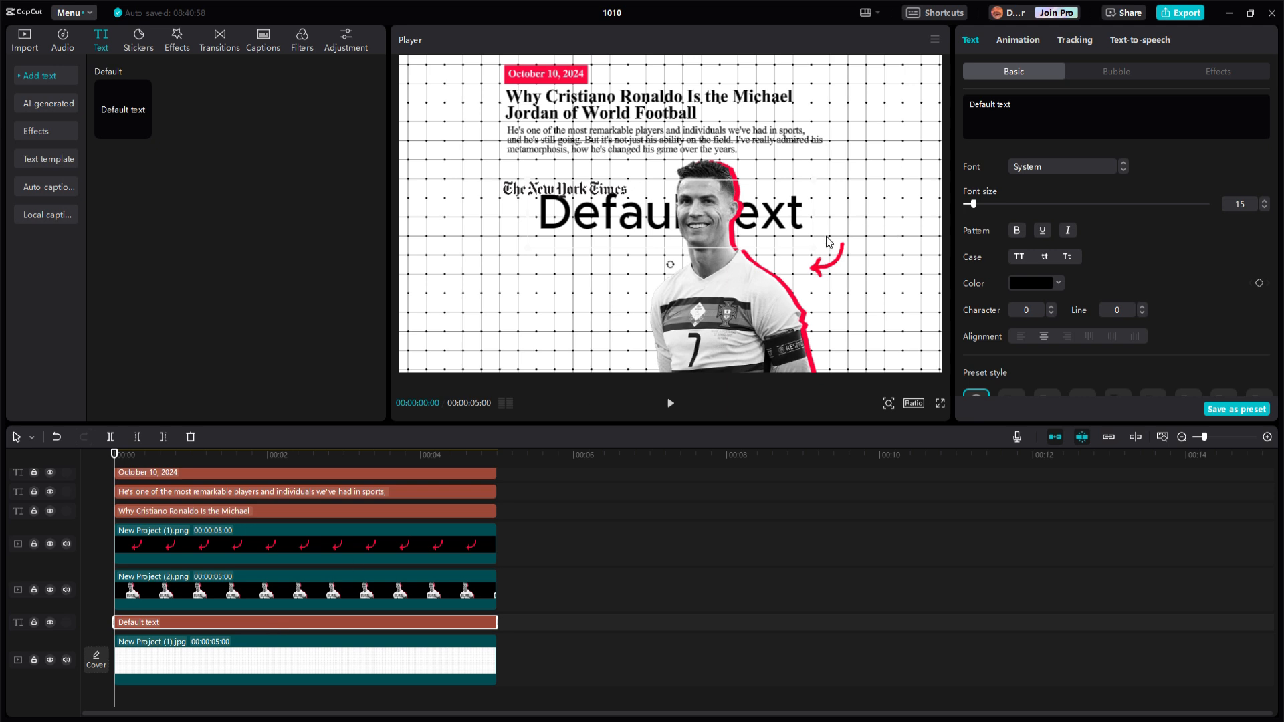
drag(1077, 107, 977, 102)
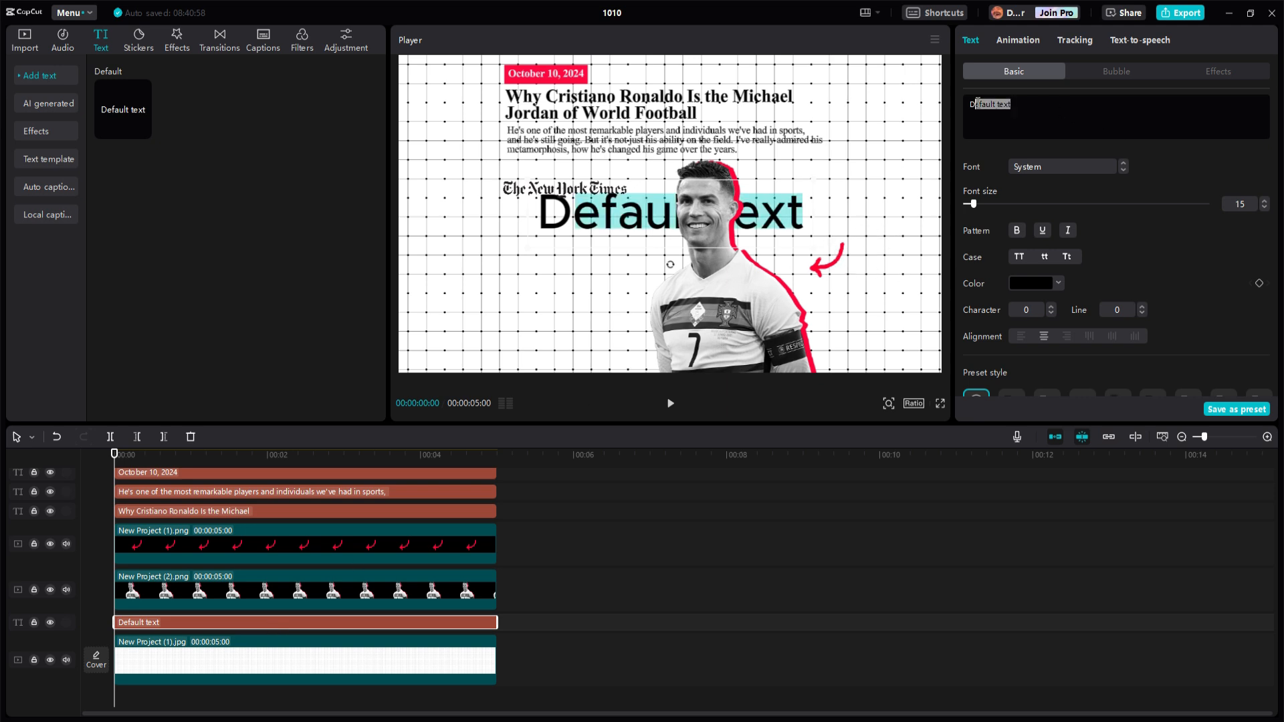
key(BackSpace)
text(_)
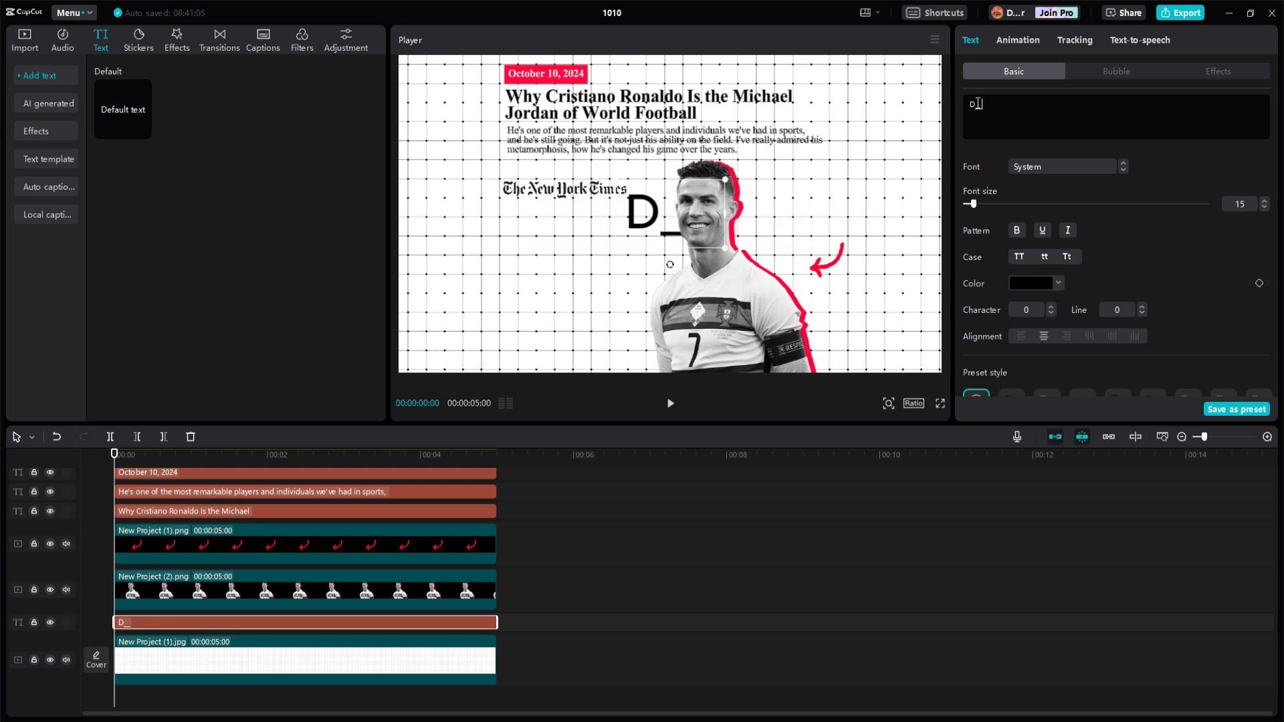
double_click(976, 103)
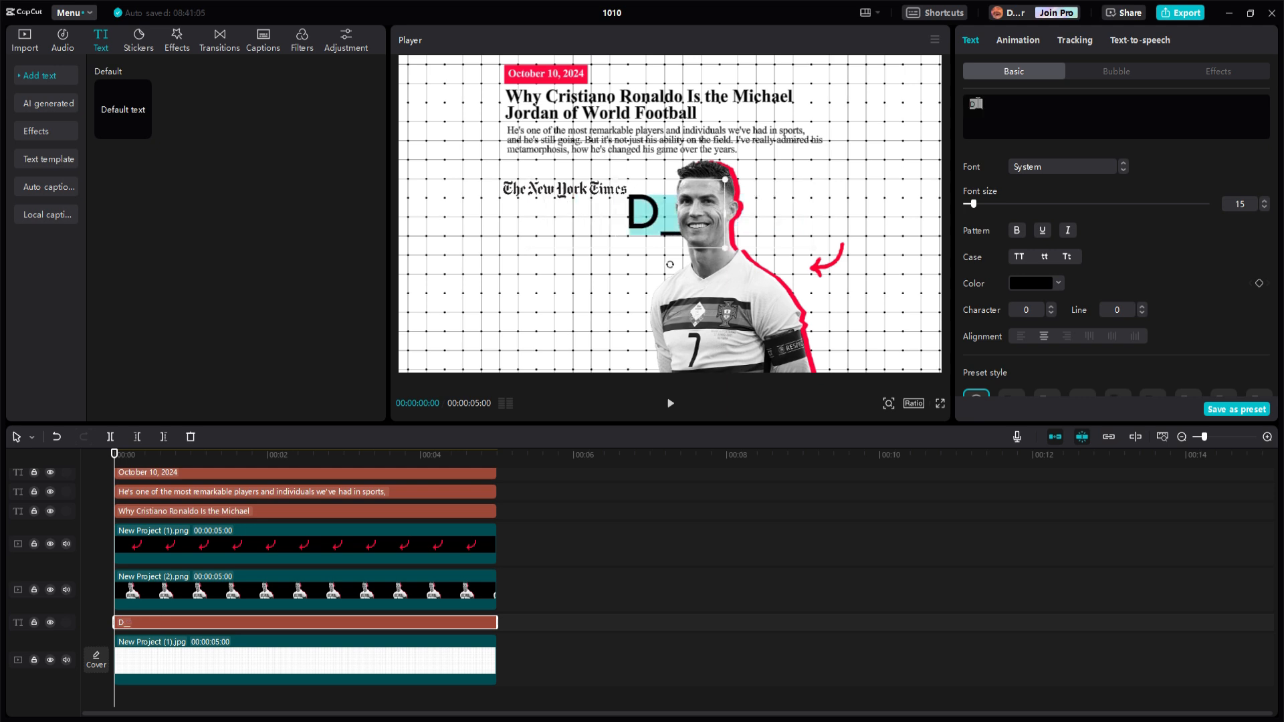
text(______)
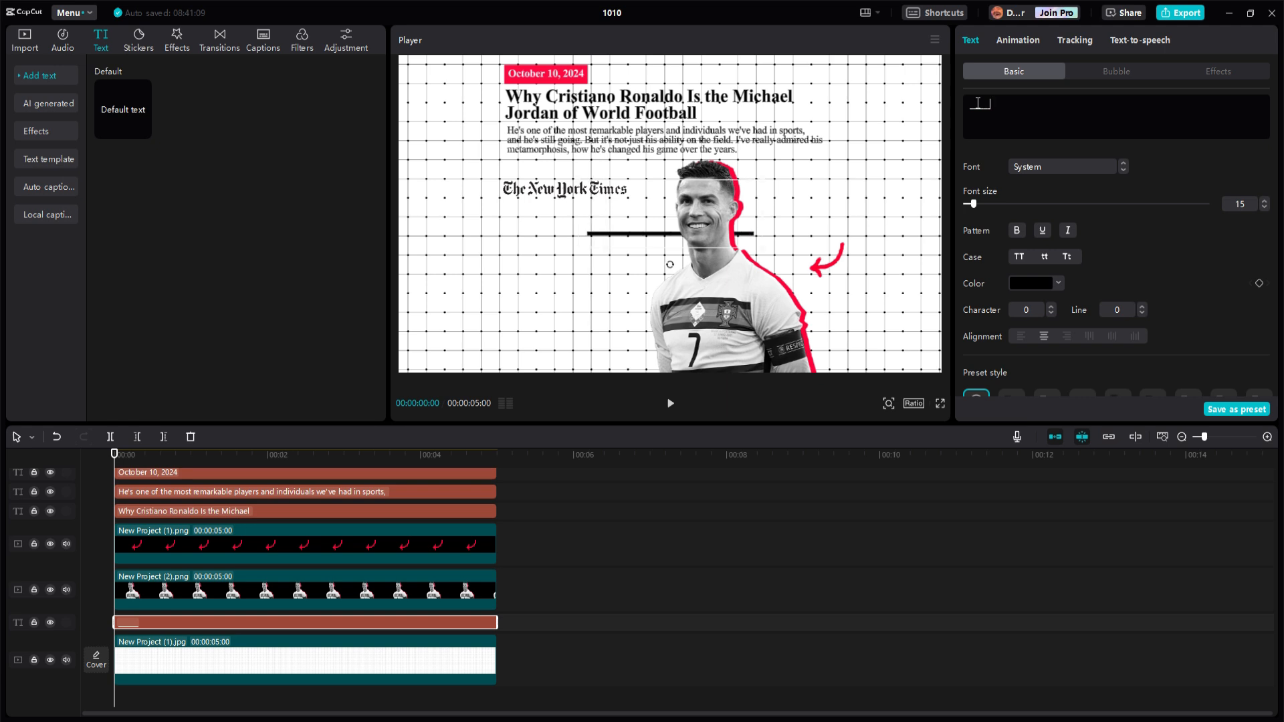
text(____________)
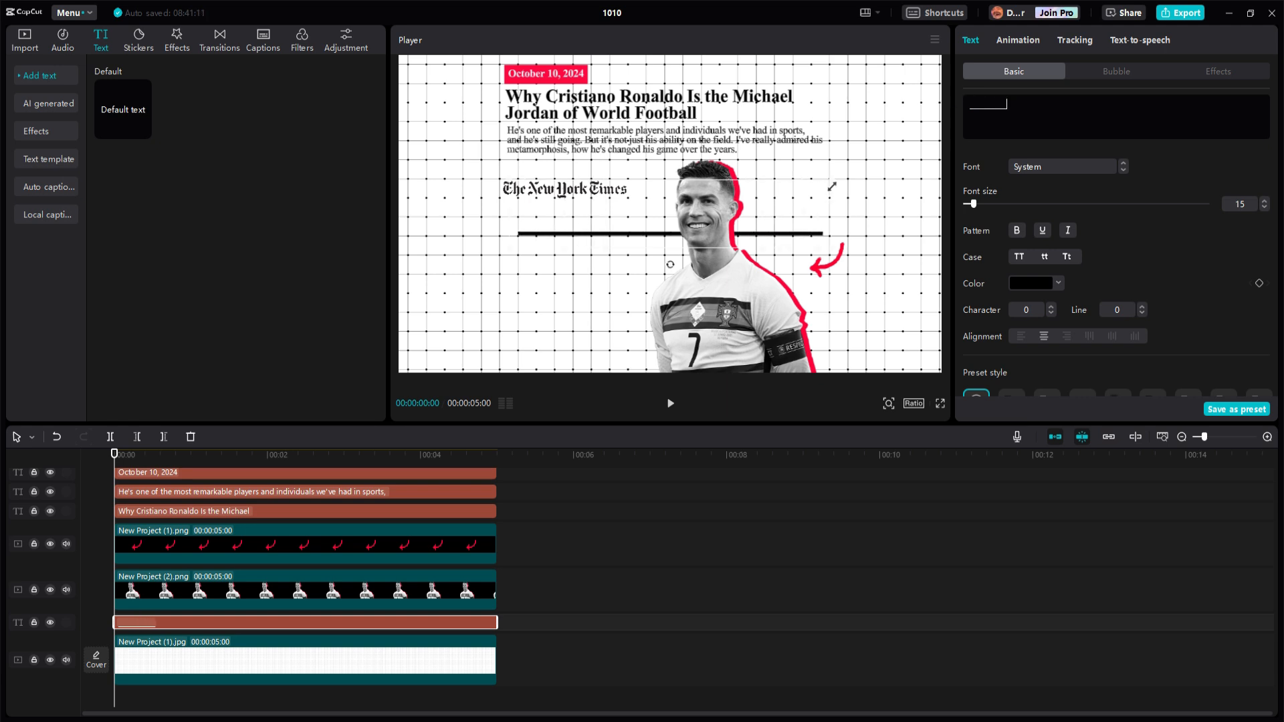
Step: Scale the underscore line down, place it beside the New York Times logo running behind the portrait, and nudge the logo slightly right
drag(832, 185, 665, 189)
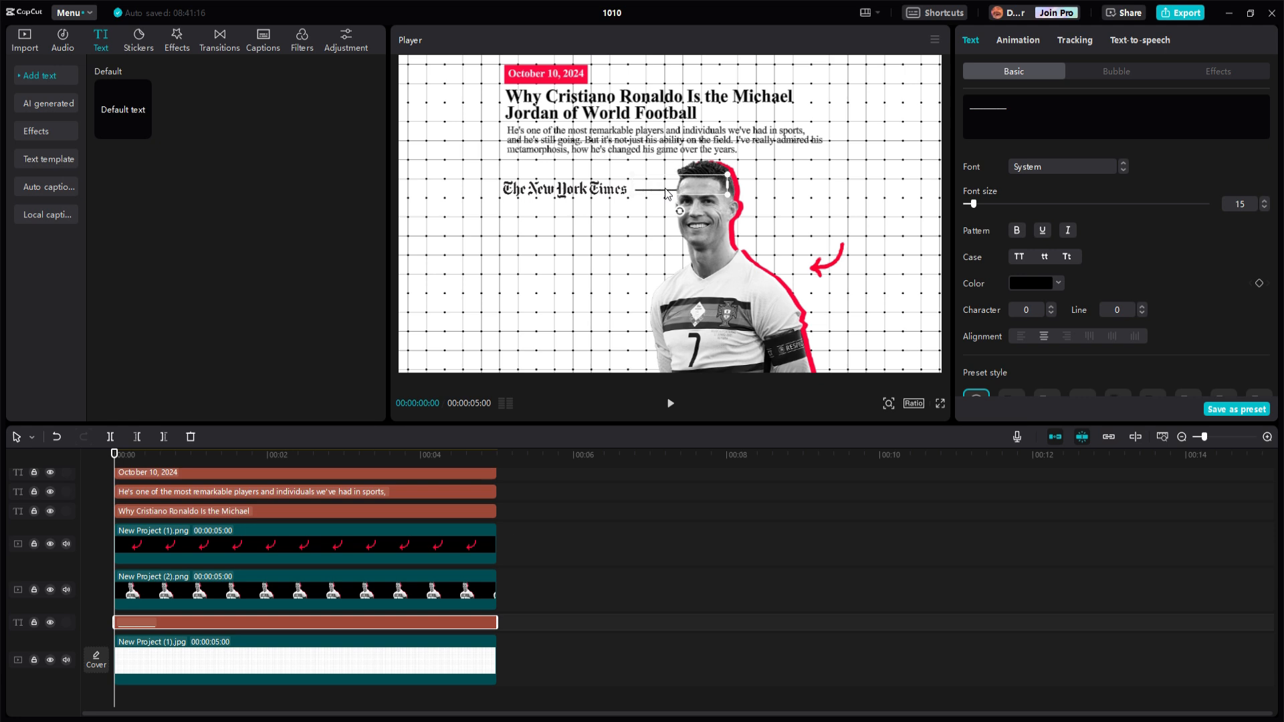
click(856, 198)
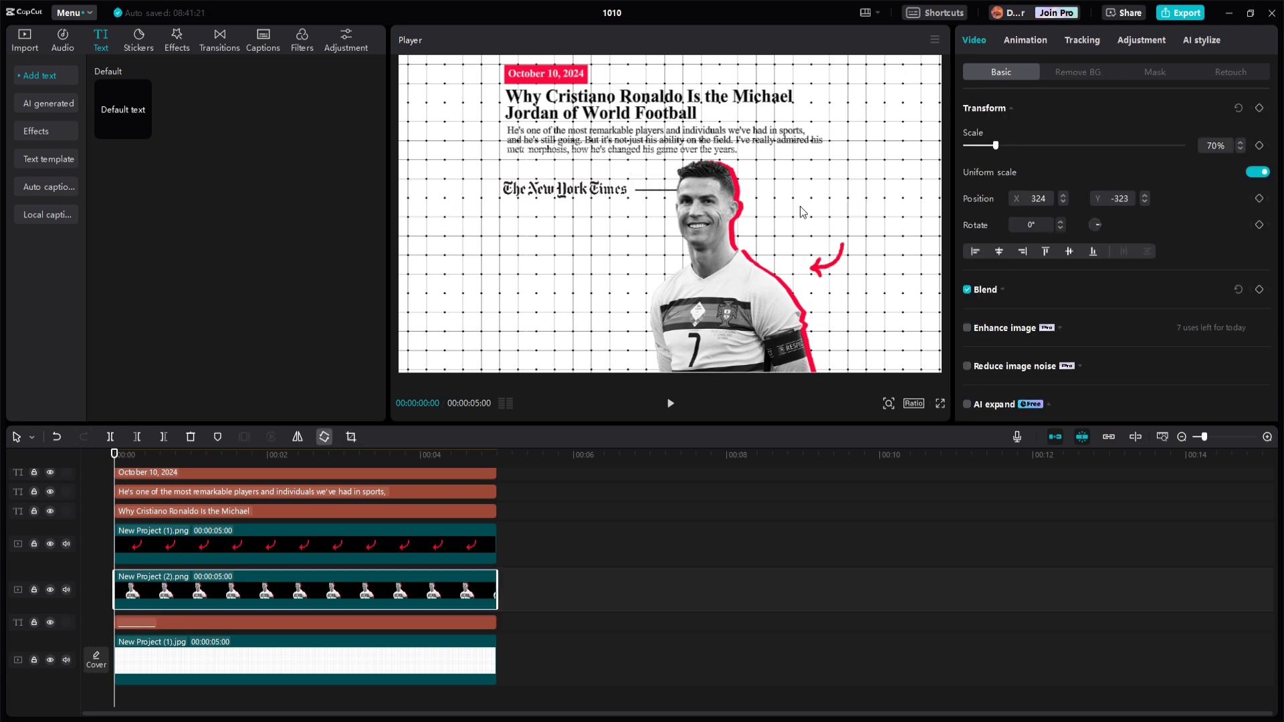
scroll(618, 219, up, 2)
drag(544, 189, 549, 192)
click(601, 219)
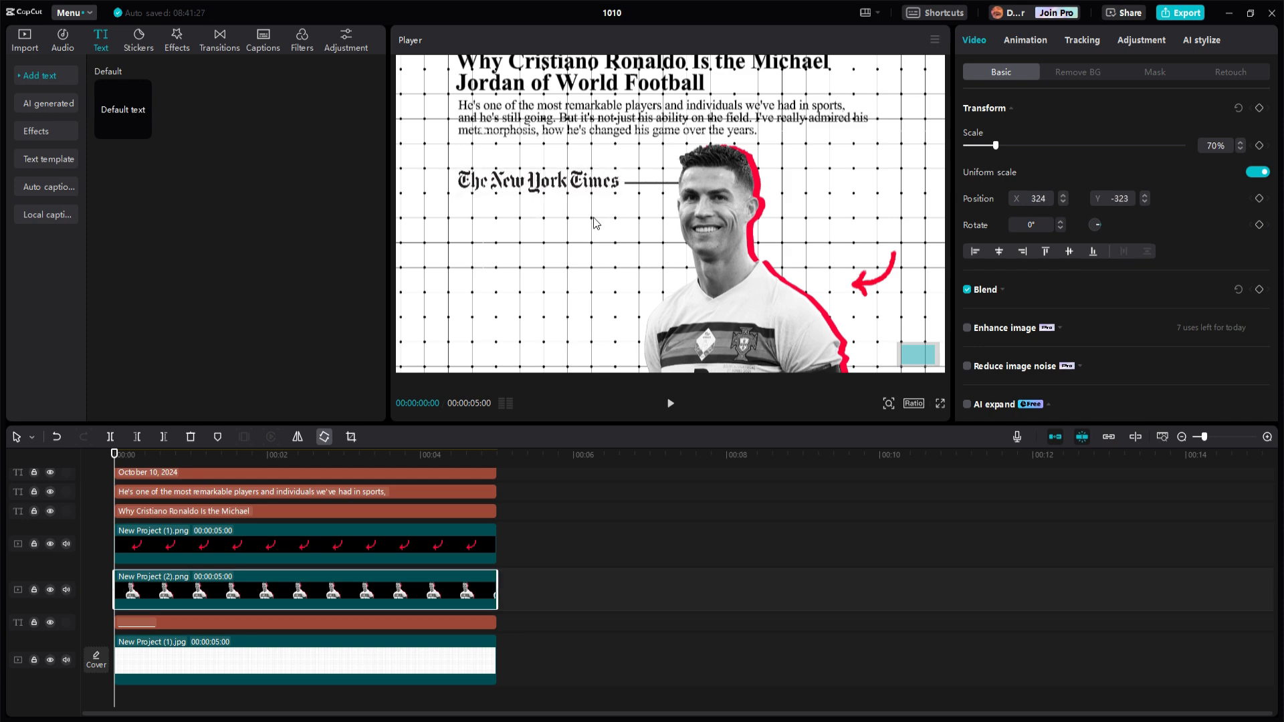
Step: Nudge the portrait slightly right to X 333, keeping Y at -323
scroll(601, 219, down, 3)
scroll(600, 218, up, 1)
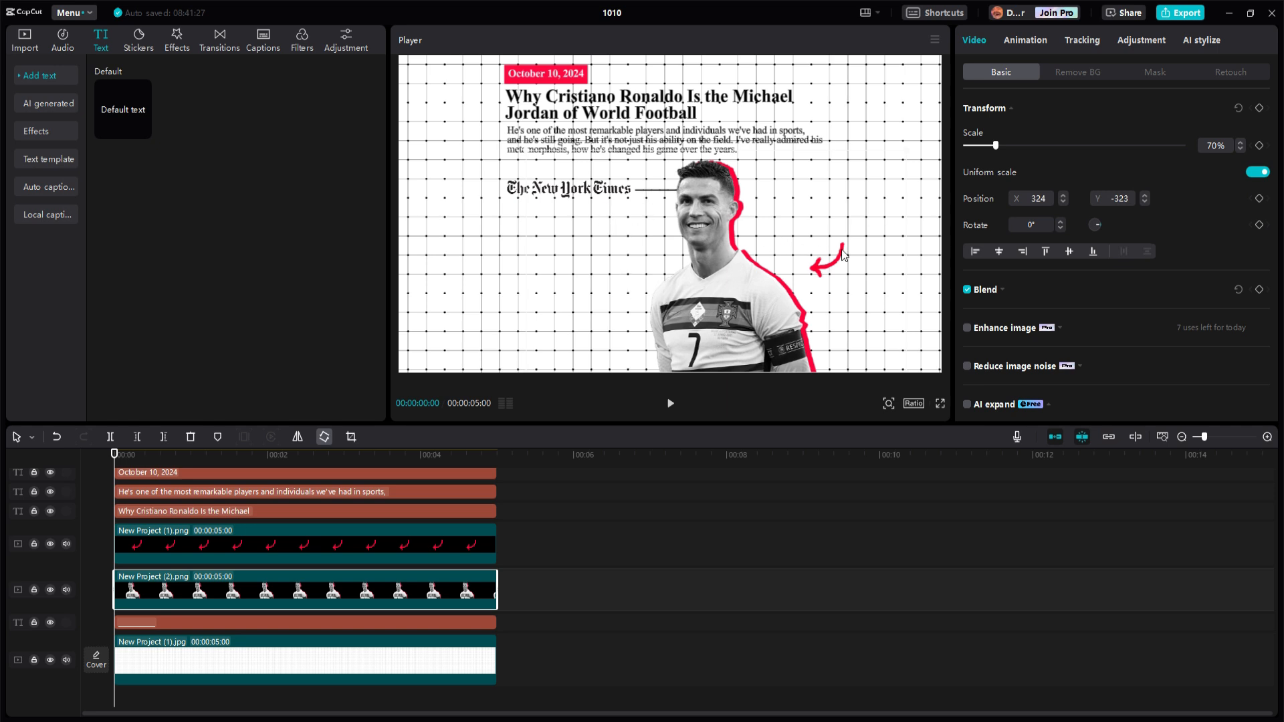
scroll(659, 234, down, 2)
scroll(671, 232, up, 2)
drag(792, 204, 794, 204)
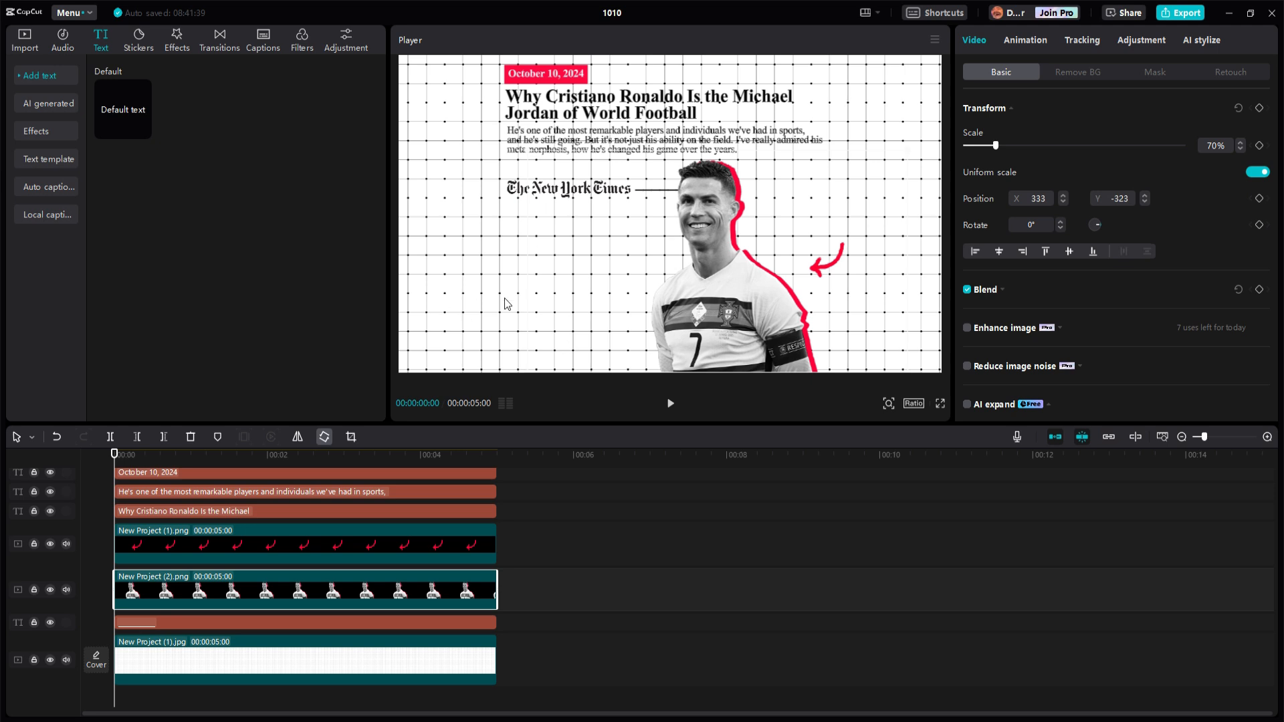
Step: Add transform keyframes to the portrait at 00:00:00:00 and 00:00:00:28
scroll(217, 569, down, 1)
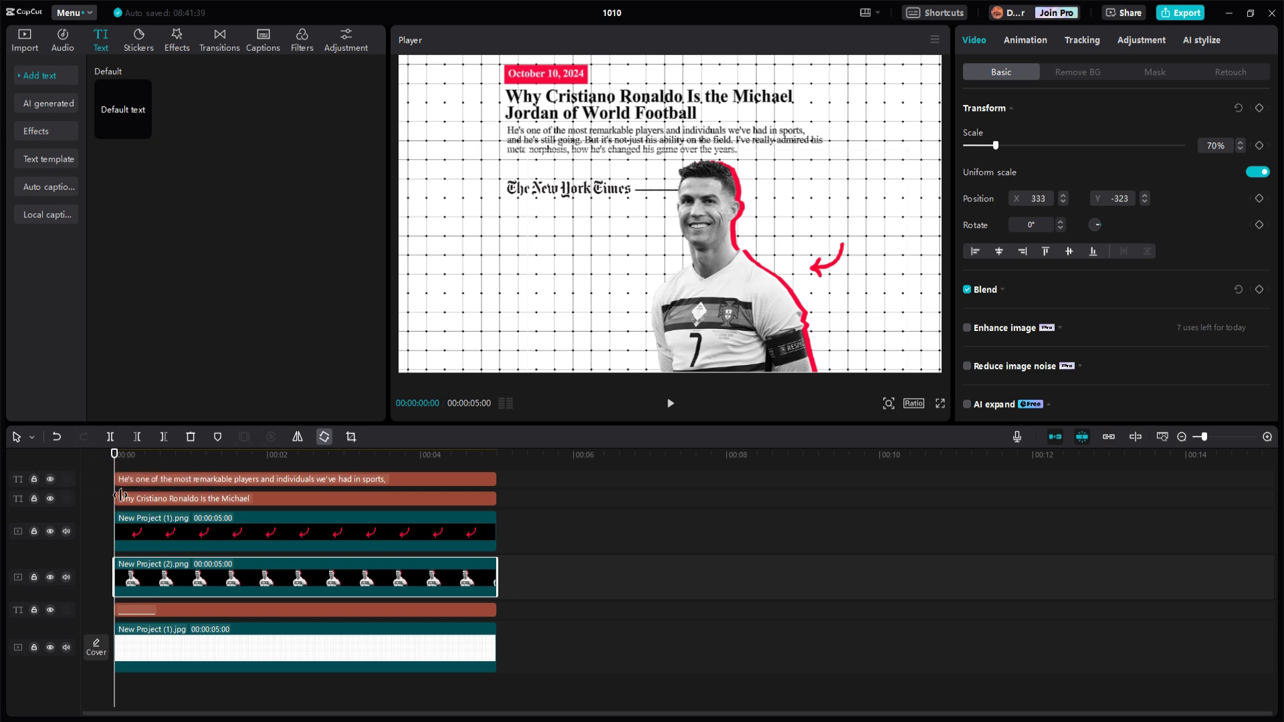
click(1260, 109)
drag(118, 462, 164, 466)
drag(178, 462, 187, 463)
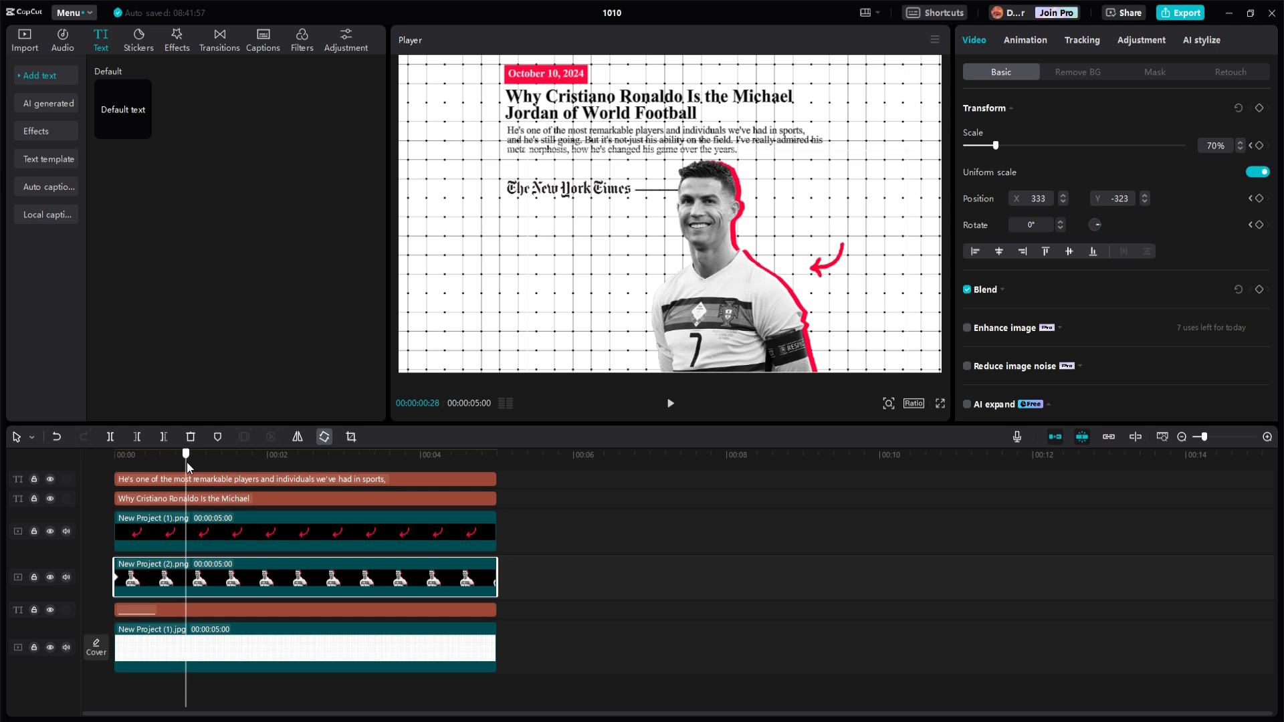
click(1258, 107)
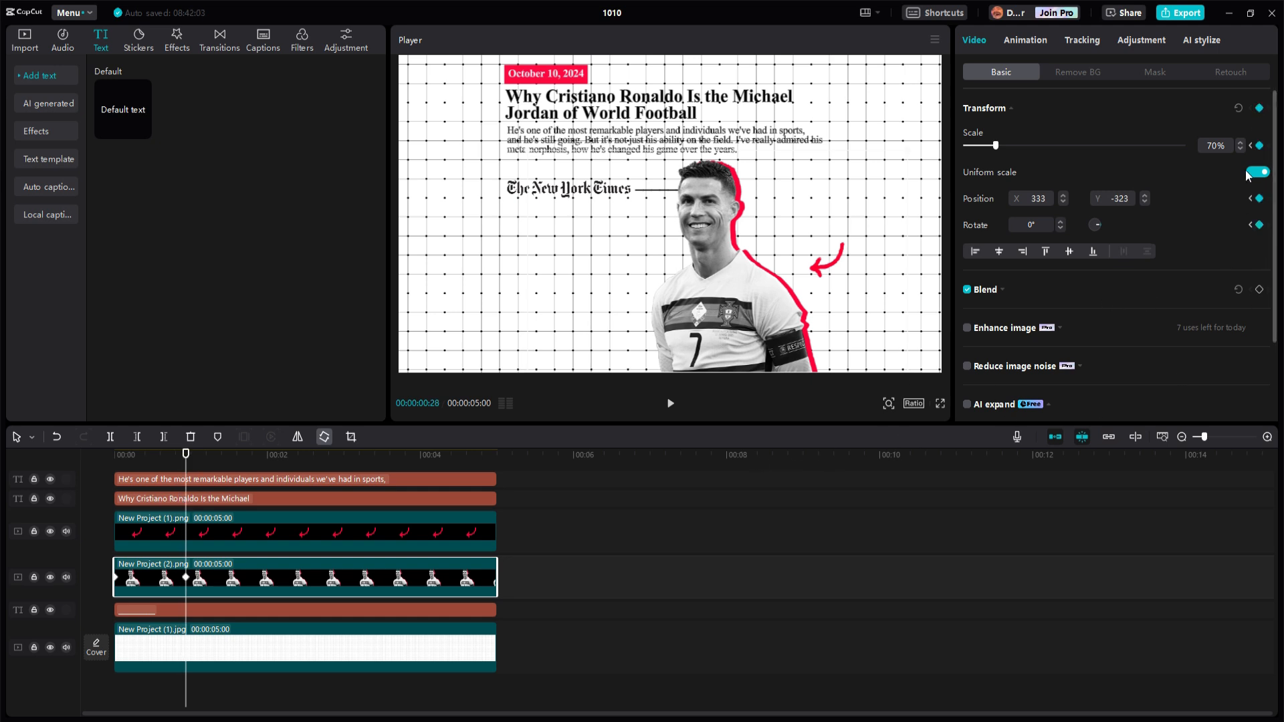
Step: At the portrait's first keyframe, move it straight down out of the frame to Y -2001 and preview its rise
click(1251, 146)
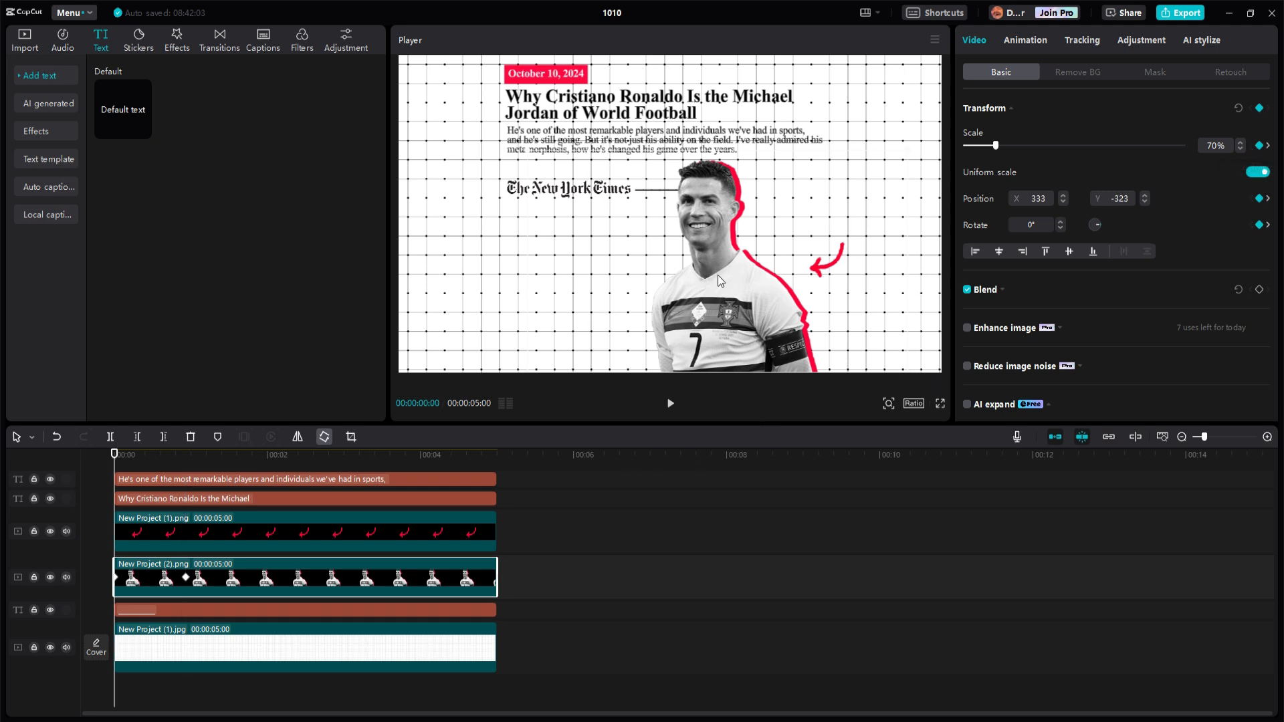
drag(711, 219, 703, 411)
key(ctrl+z)
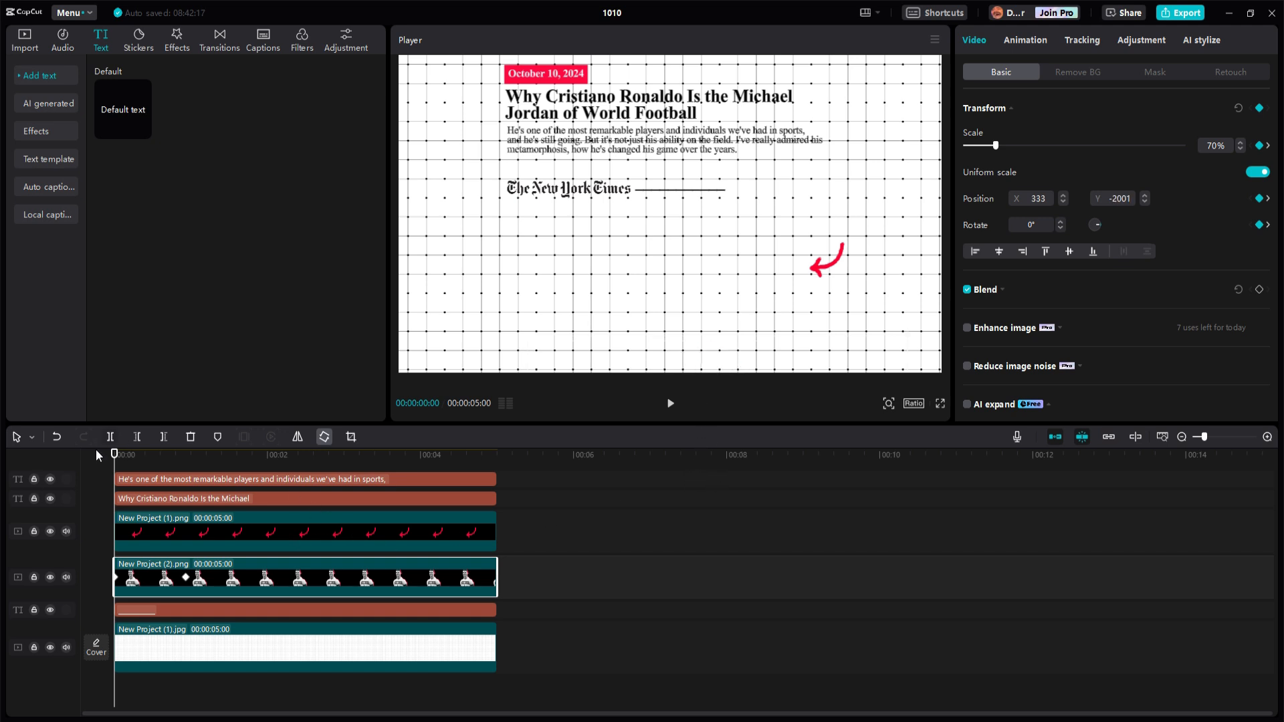
mouse_move(115, 460)
mouse_down()
mouse_move(200, 456)
mouse_move(102, 456)
mouse_up()
key(space)
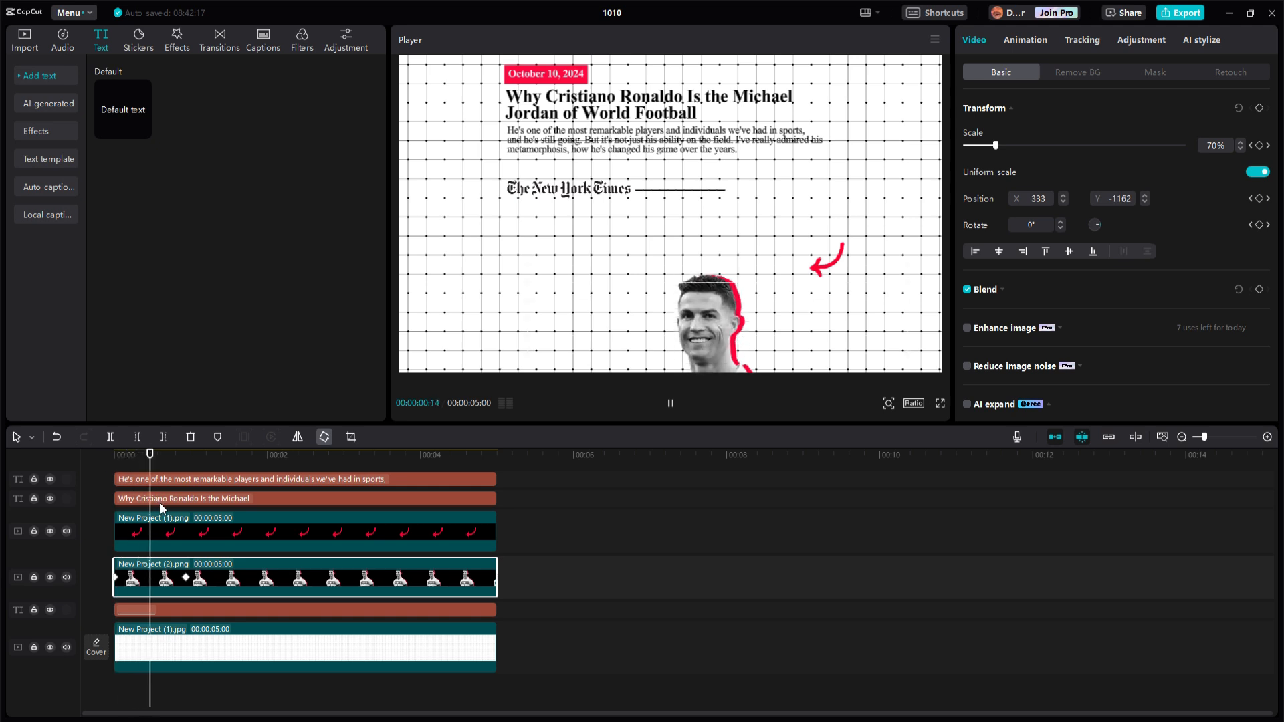
key(space)
drag(210, 459, 186, 459)
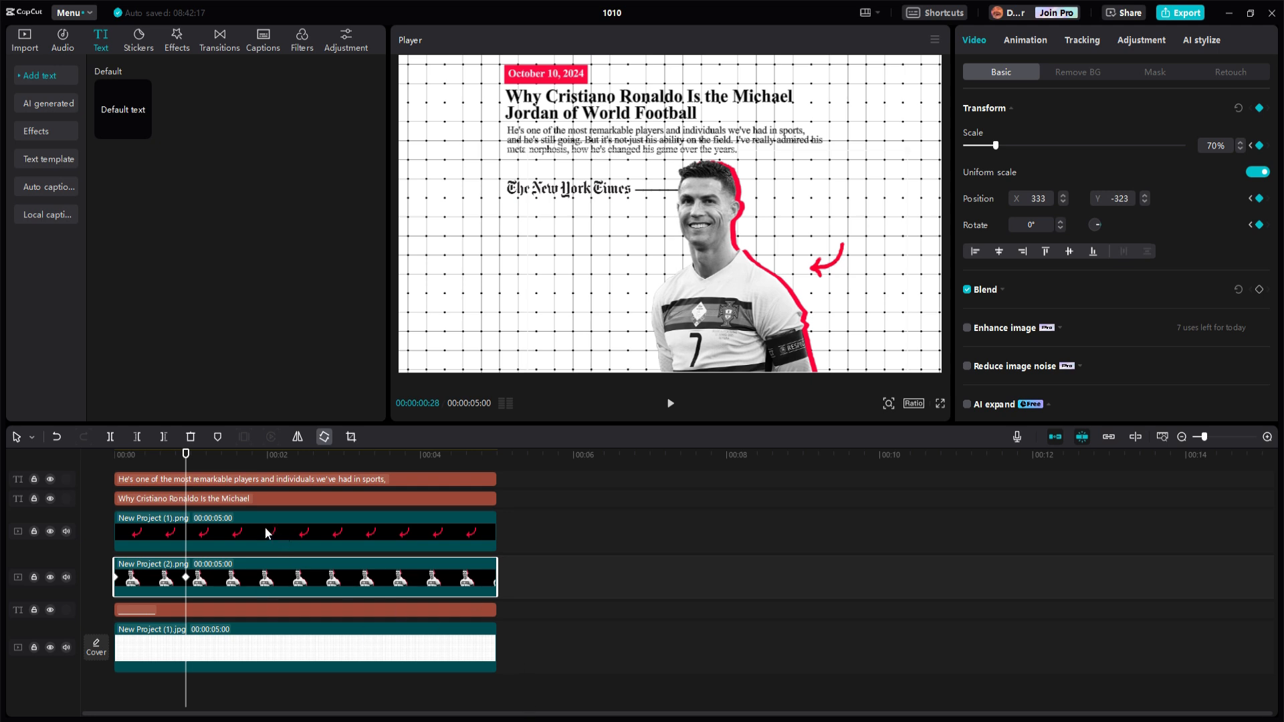
Step: Apply a Horizontal mask rotated 90° to the arrow image and keyframe it at 00:00:00:00 so it hides the arrow
click(240, 536)
drag(186, 458, 65, 450)
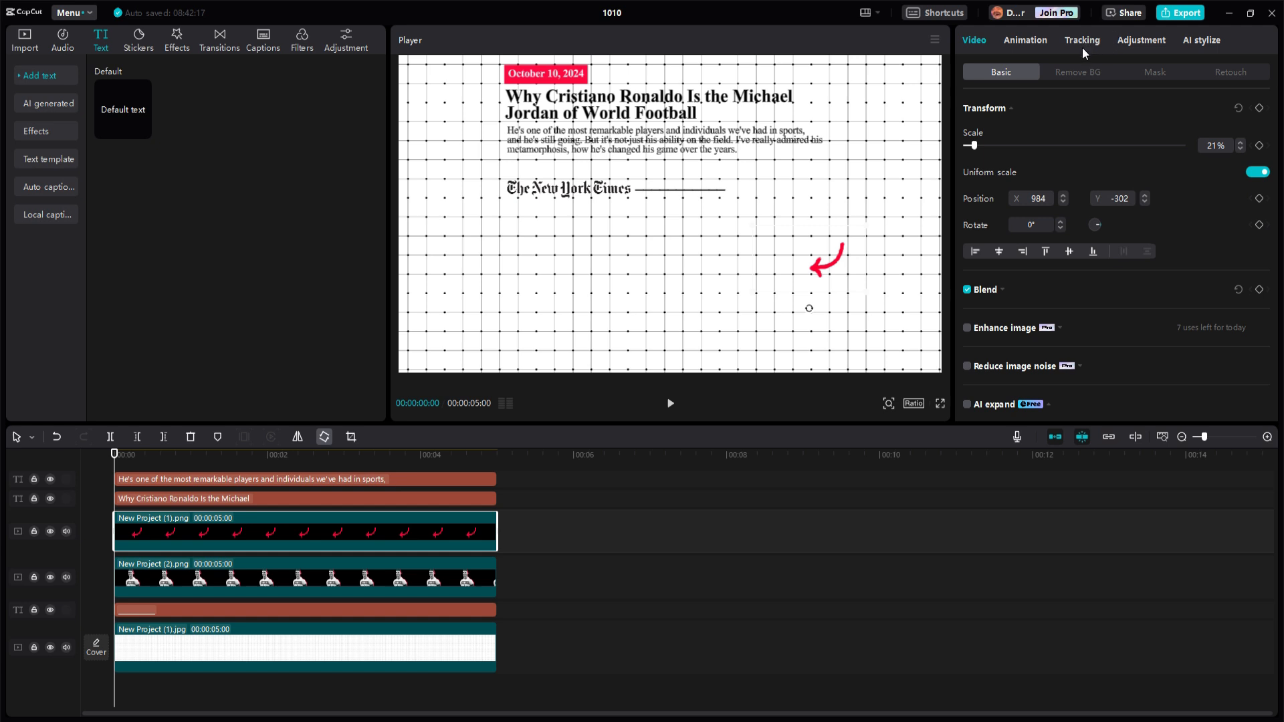
click(1155, 72)
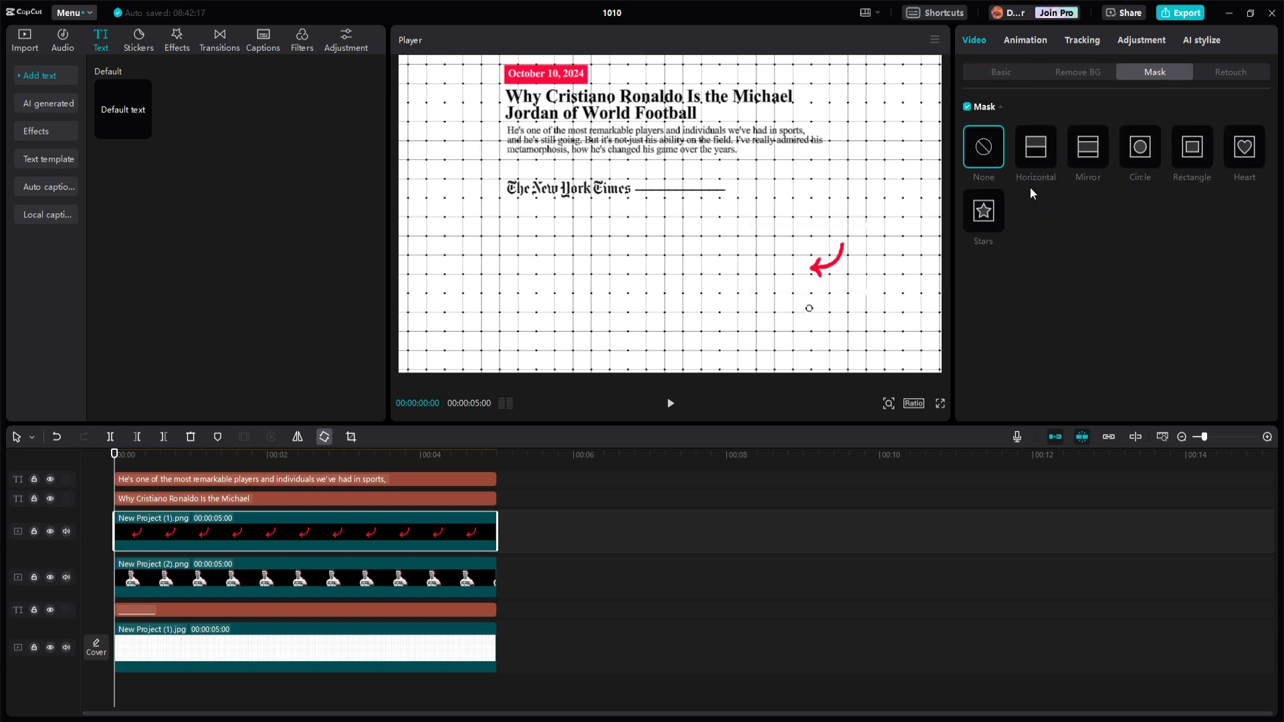
click(1038, 159)
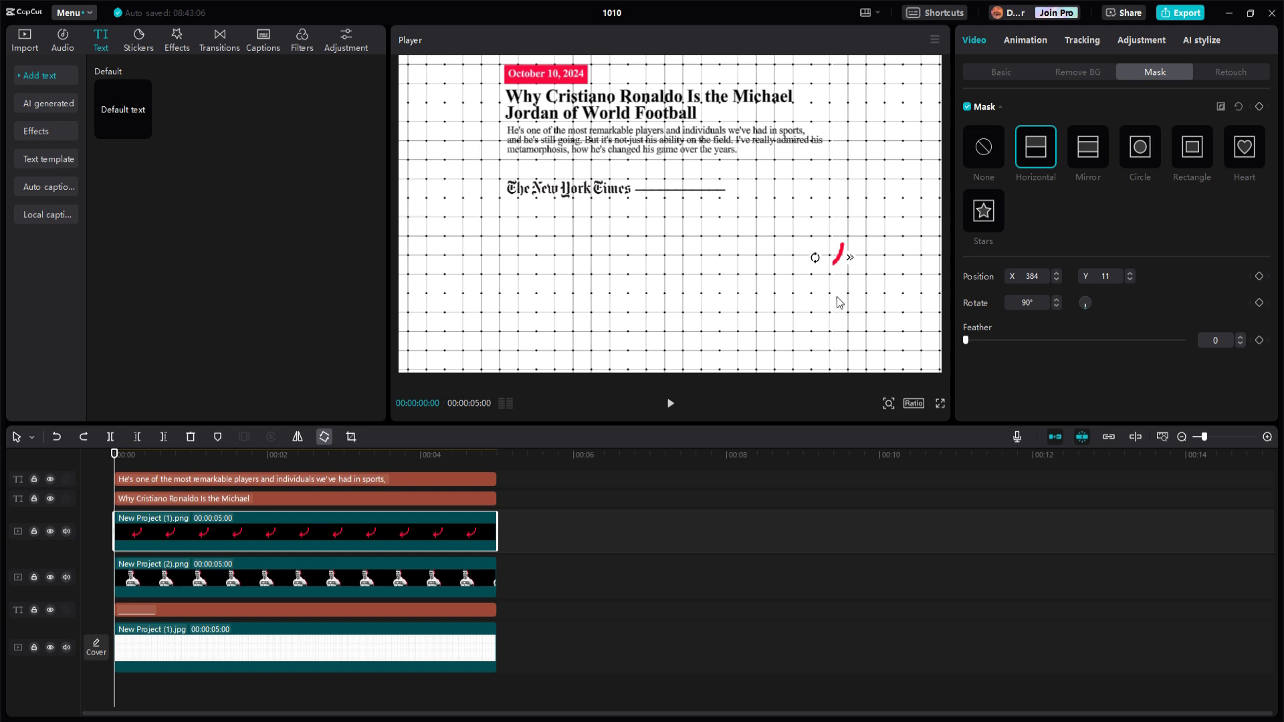
drag(837, 297, 848, 327)
click(1259, 107)
mouse_move(836, 308)
mouse_down()
mouse_move(859, 308)
mouse_move(843, 311)
mouse_move(857, 247)
mouse_move(829, 274)
mouse_move(861, 248)
mouse_up()
Step: At 00:00:00:12, move the arrow's mask to X -214, Y -34 with 89° rotation to reveal the arrow, and preview the animation
drag(114, 456, 145, 457)
drag(877, 227, 858, 248)
drag(1090, 303, 1084, 306)
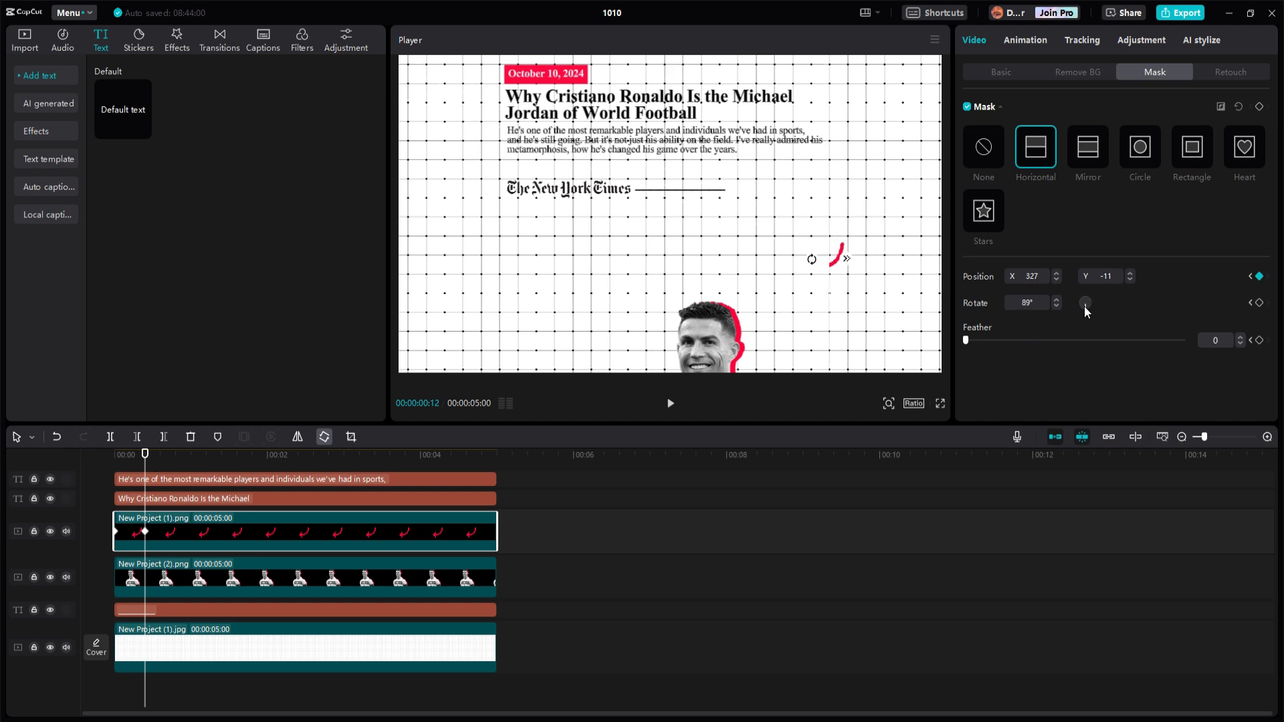
click(113, 455)
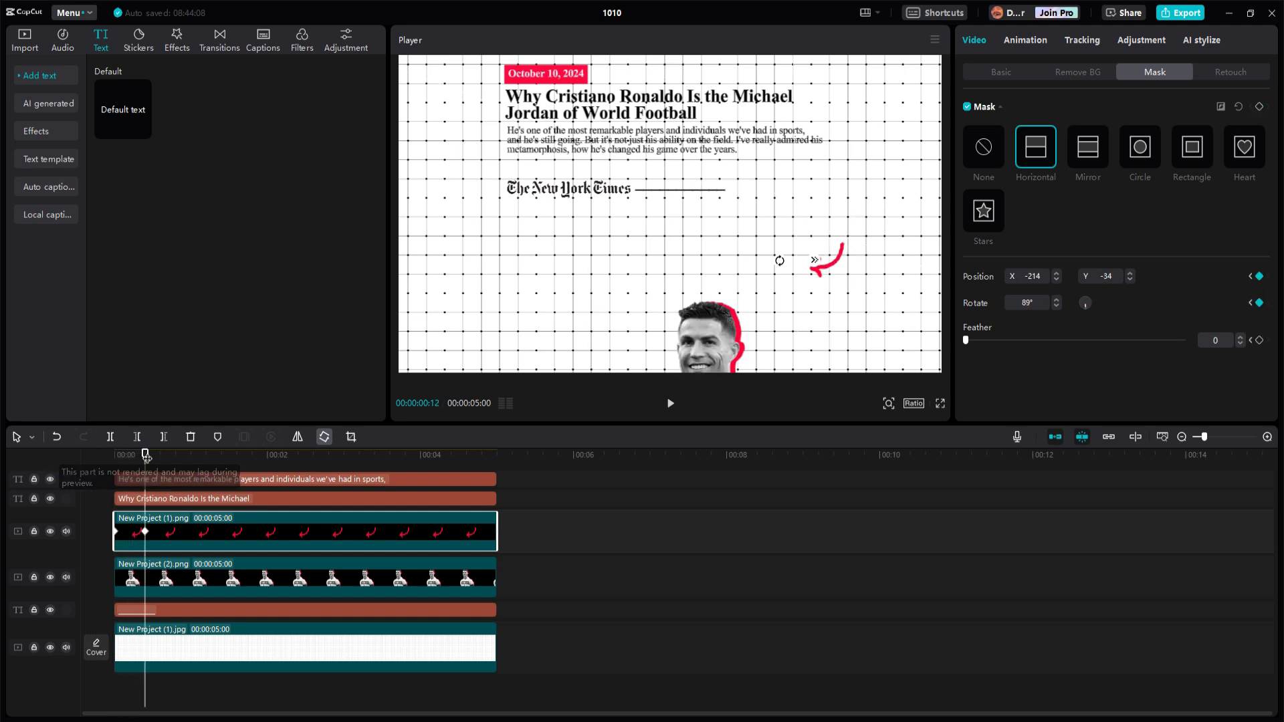
click(669, 403)
click(668, 403)
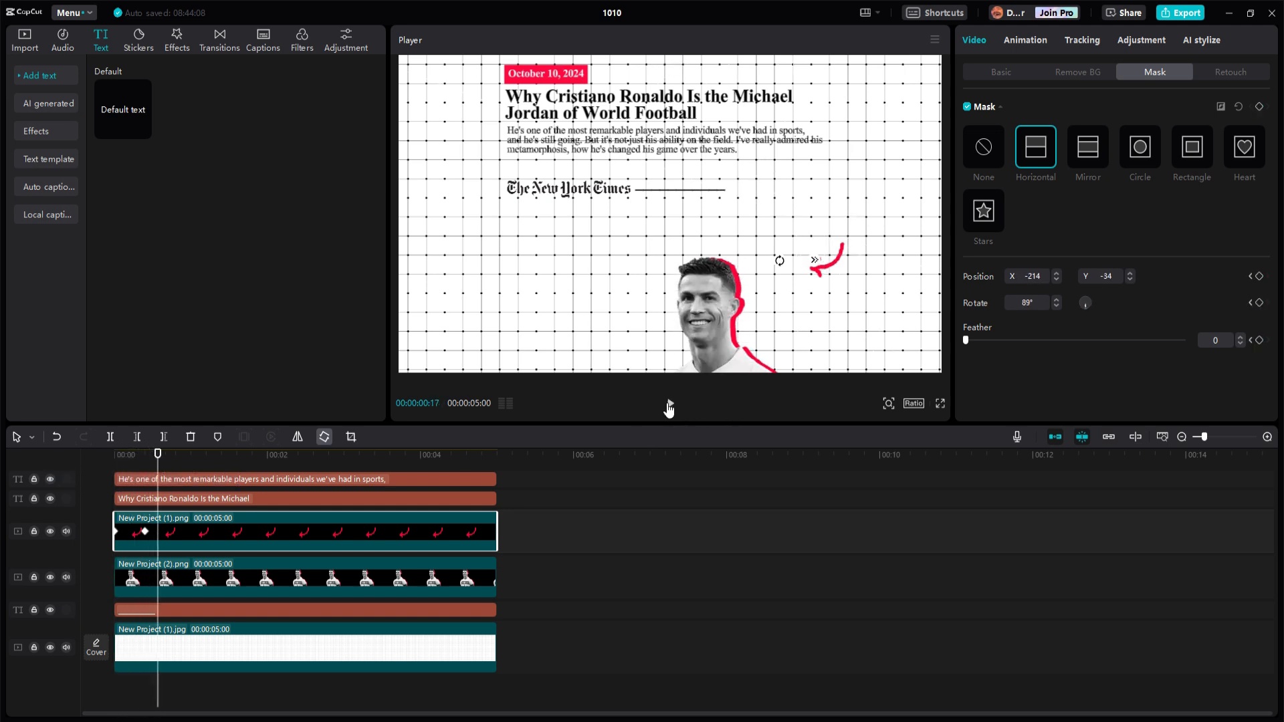
Step: Shift the arrow's second mask keyframe slightly later on the timeline and check the reveal
click(144, 533)
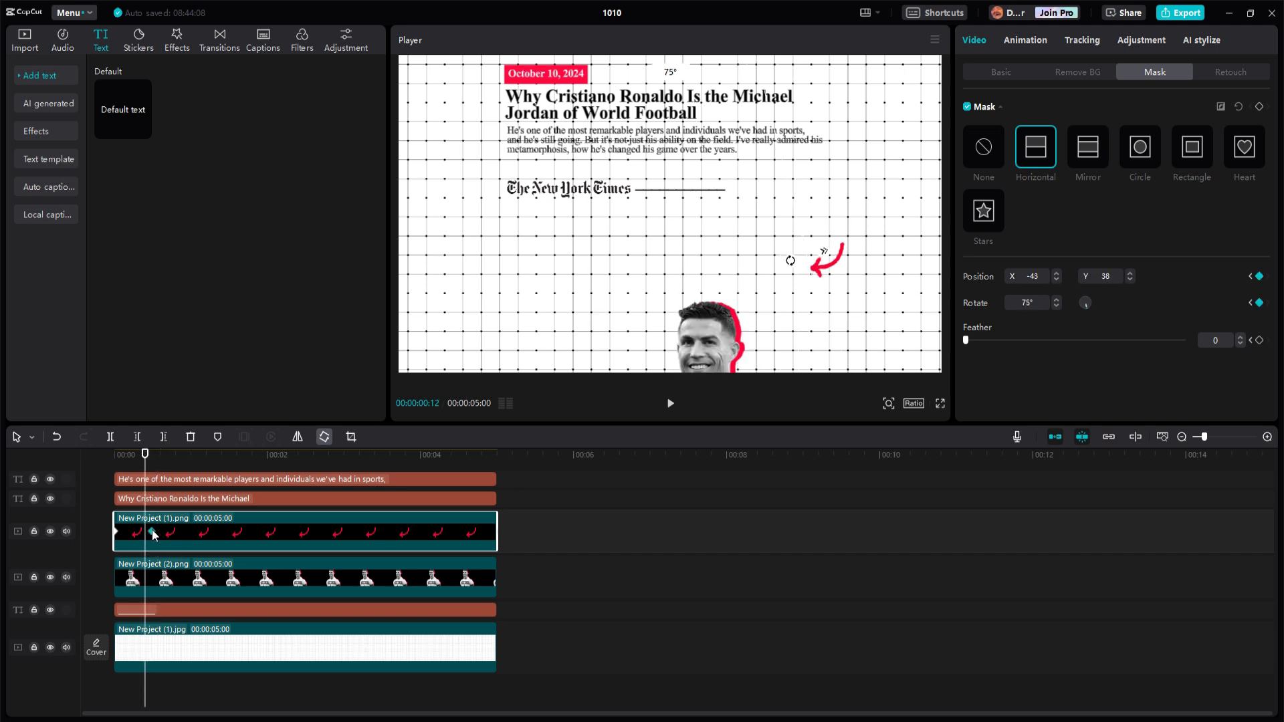
drag(156, 533, 150, 534)
drag(146, 456, 180, 462)
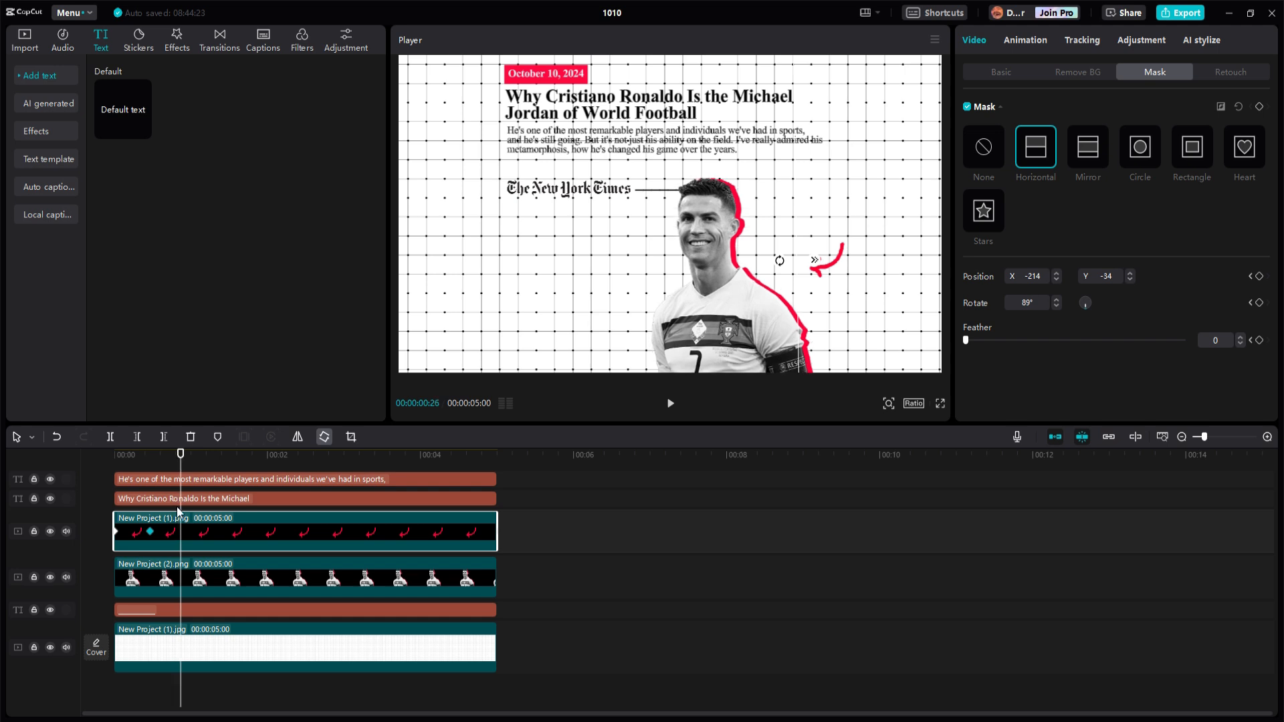
Step: Give the headline text the Type 2 entrance animation and lengthen its duration to about 1 s
scroll(201, 524, up, 1)
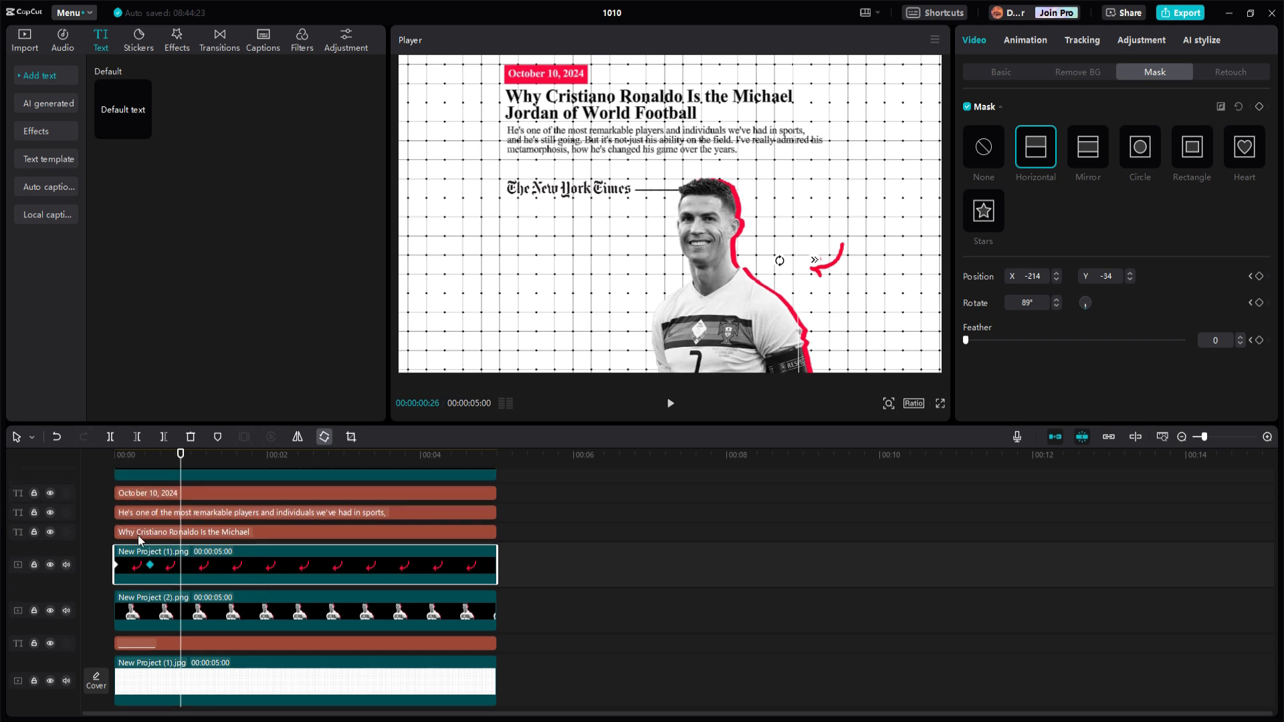
click(211, 532)
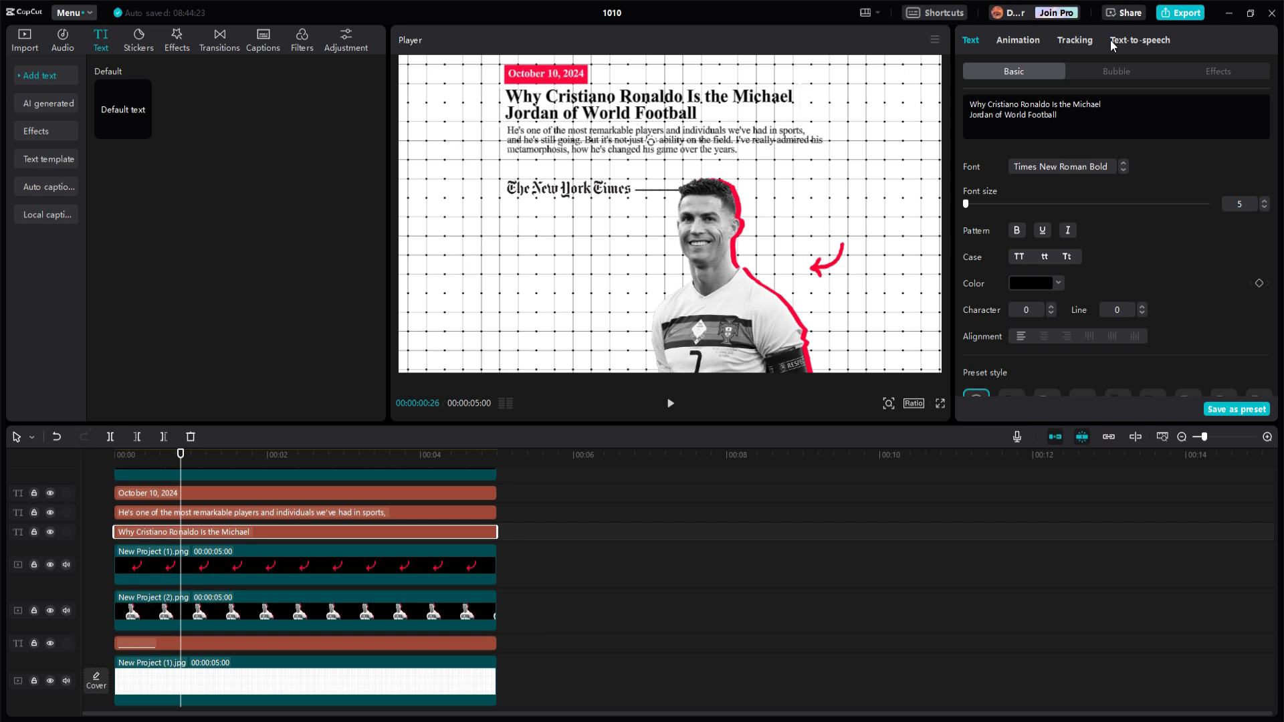
click(1017, 41)
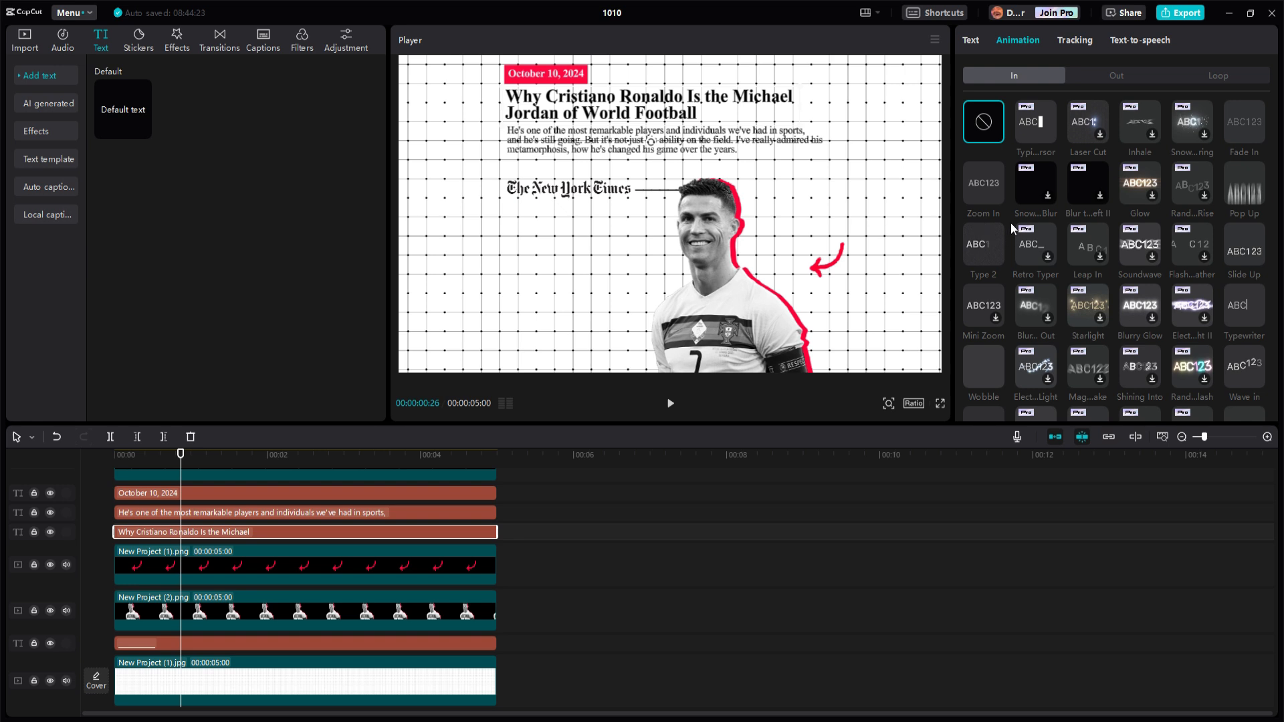
click(980, 253)
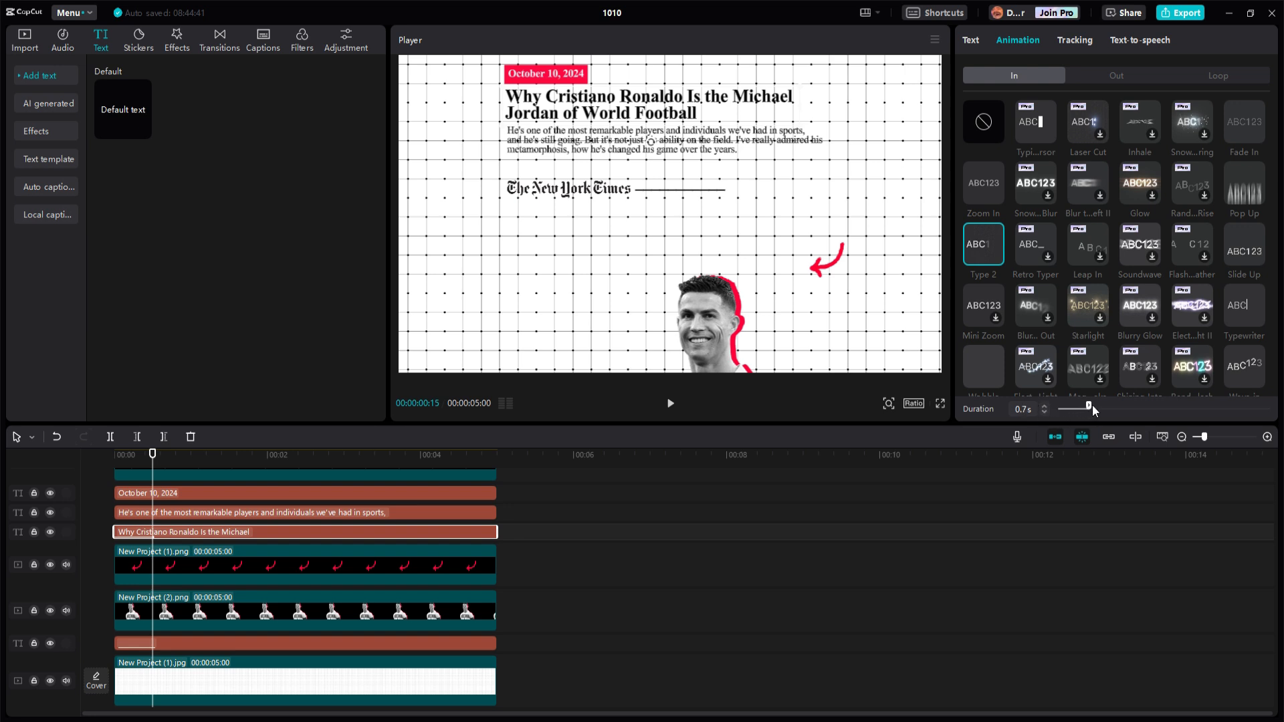
drag(1092, 404, 1104, 406)
Step: Give the article passage text the Showing Up entrance animation with a duration of 1.0 s
click(154, 511)
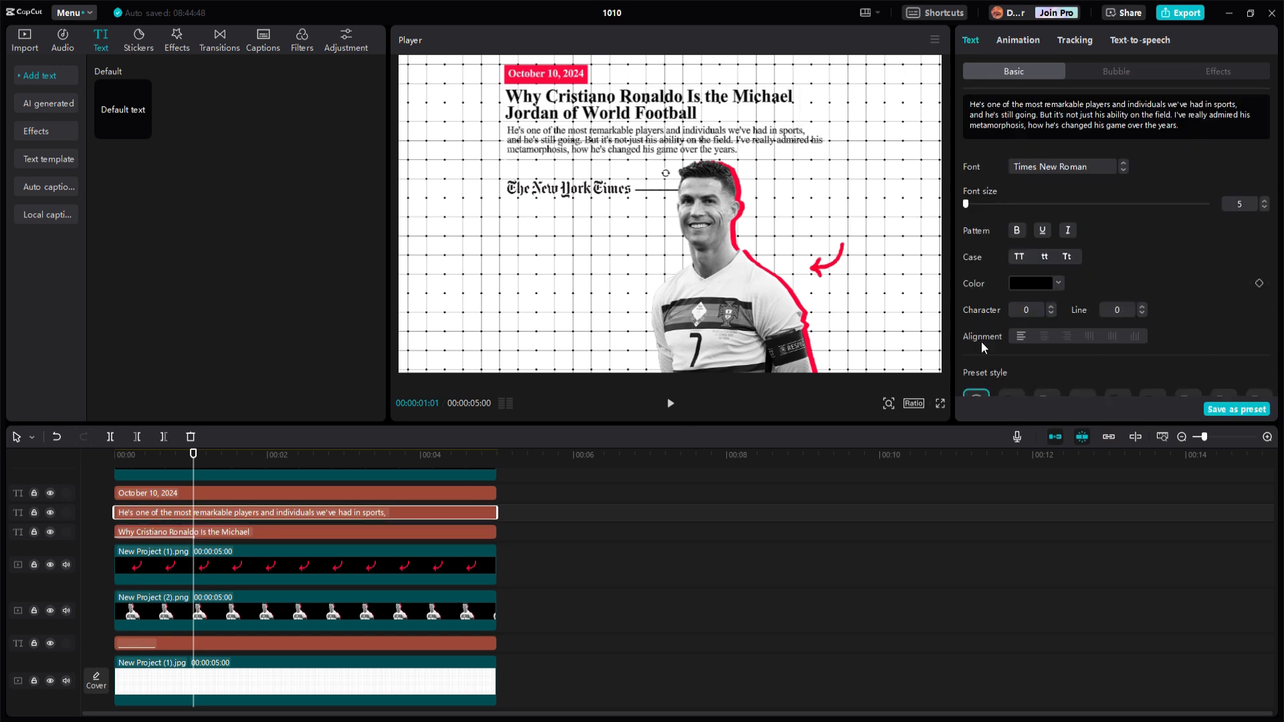
click(1021, 39)
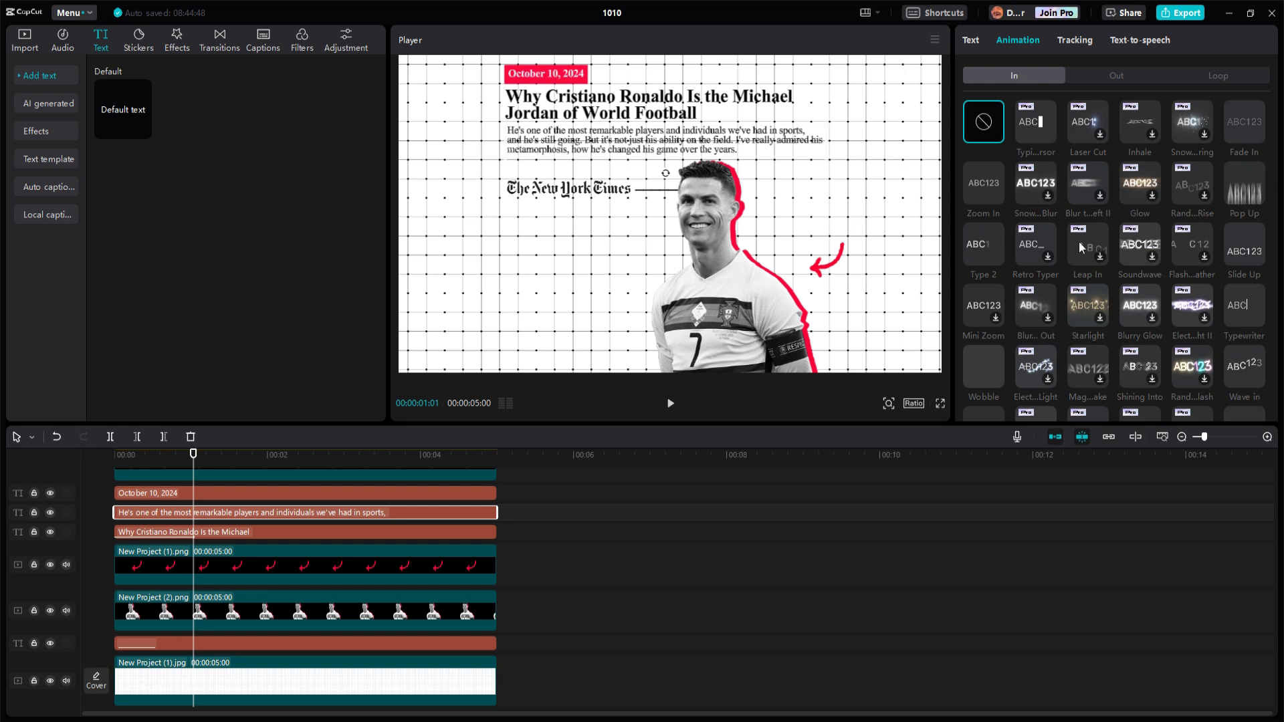
scroll(1137, 327, down, 3)
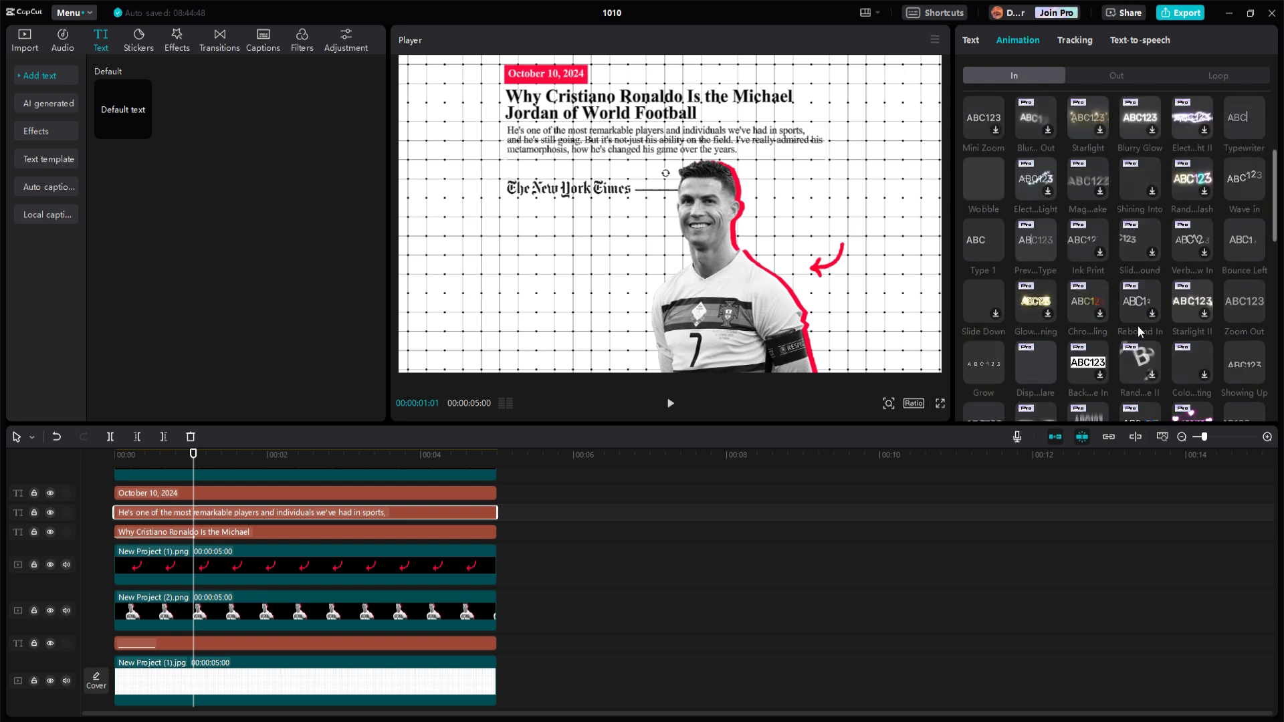
click(1244, 376)
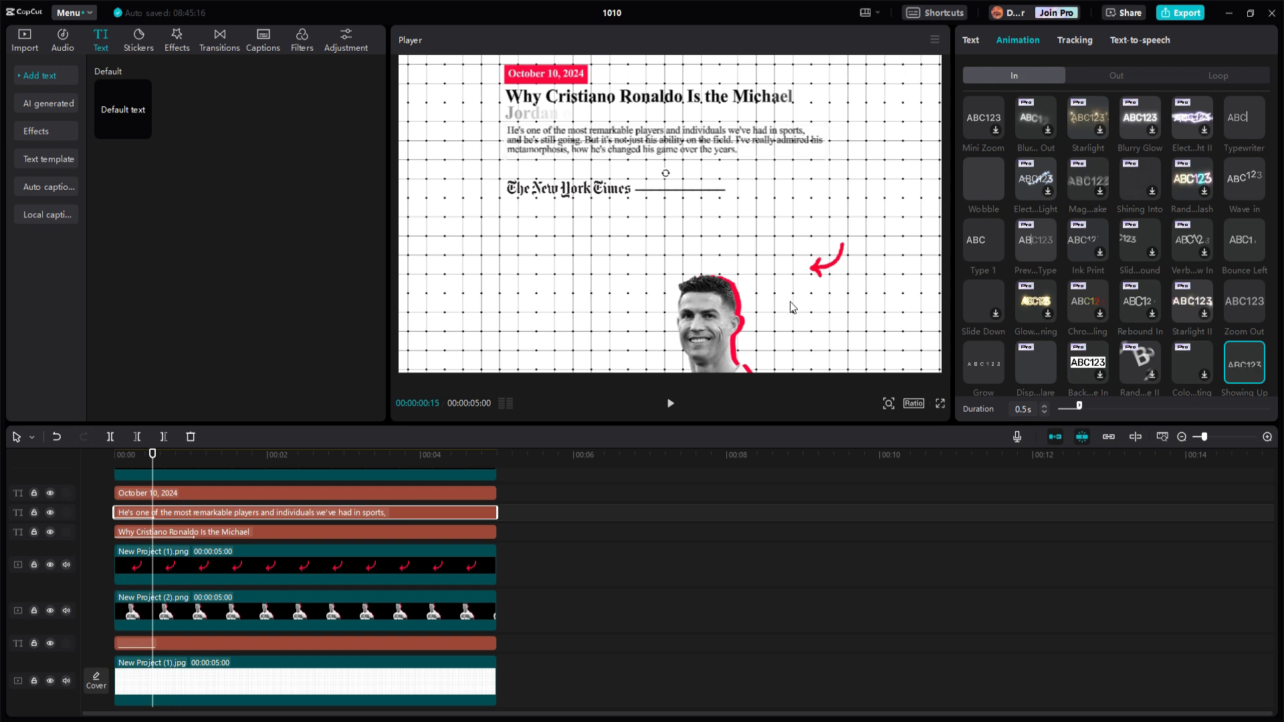
drag(1079, 406, 1102, 406)
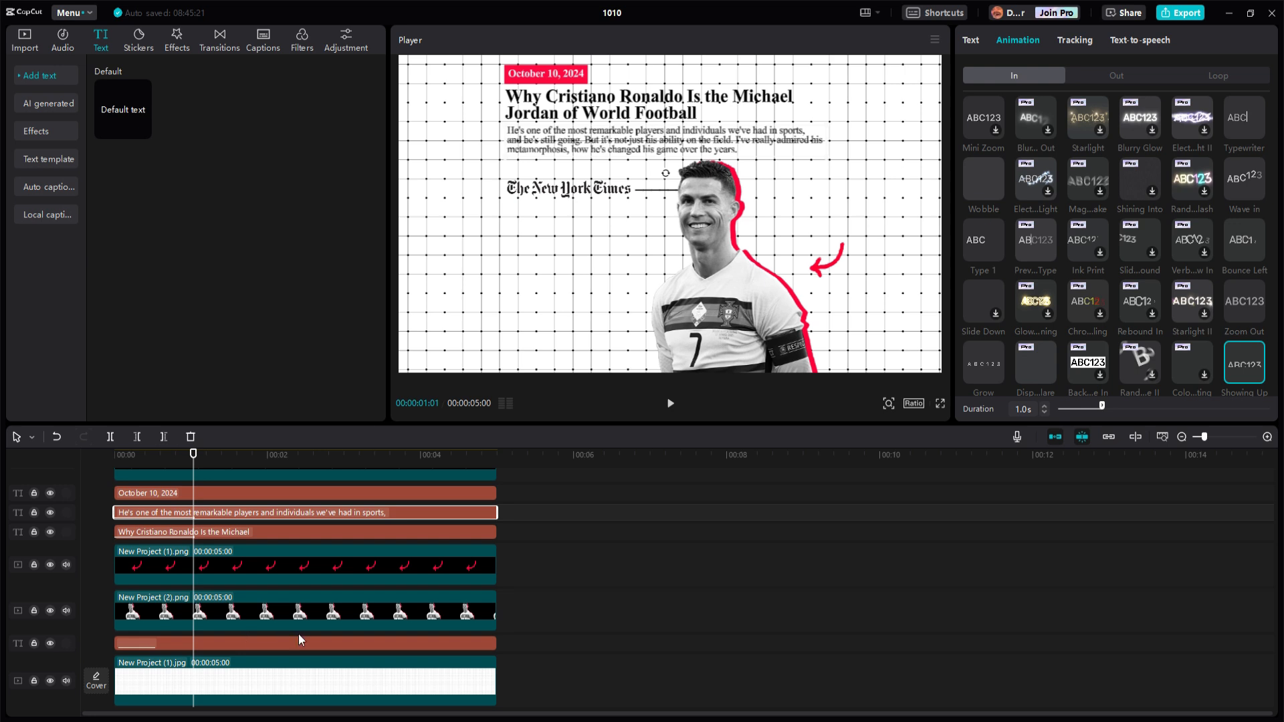
Step: Give the October 10, 2024 date label the Type 2 entrance animation with a 0.5 s duration
scroll(272, 575, up, 1)
click(161, 511)
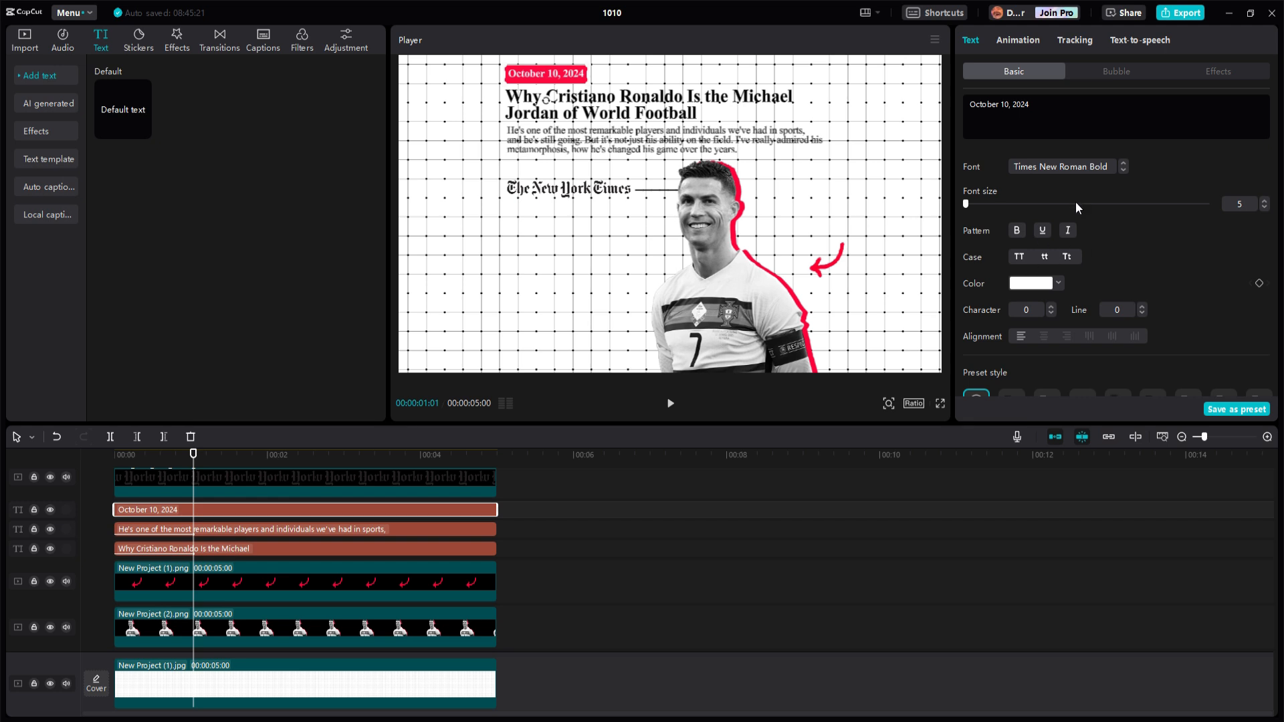
click(1019, 40)
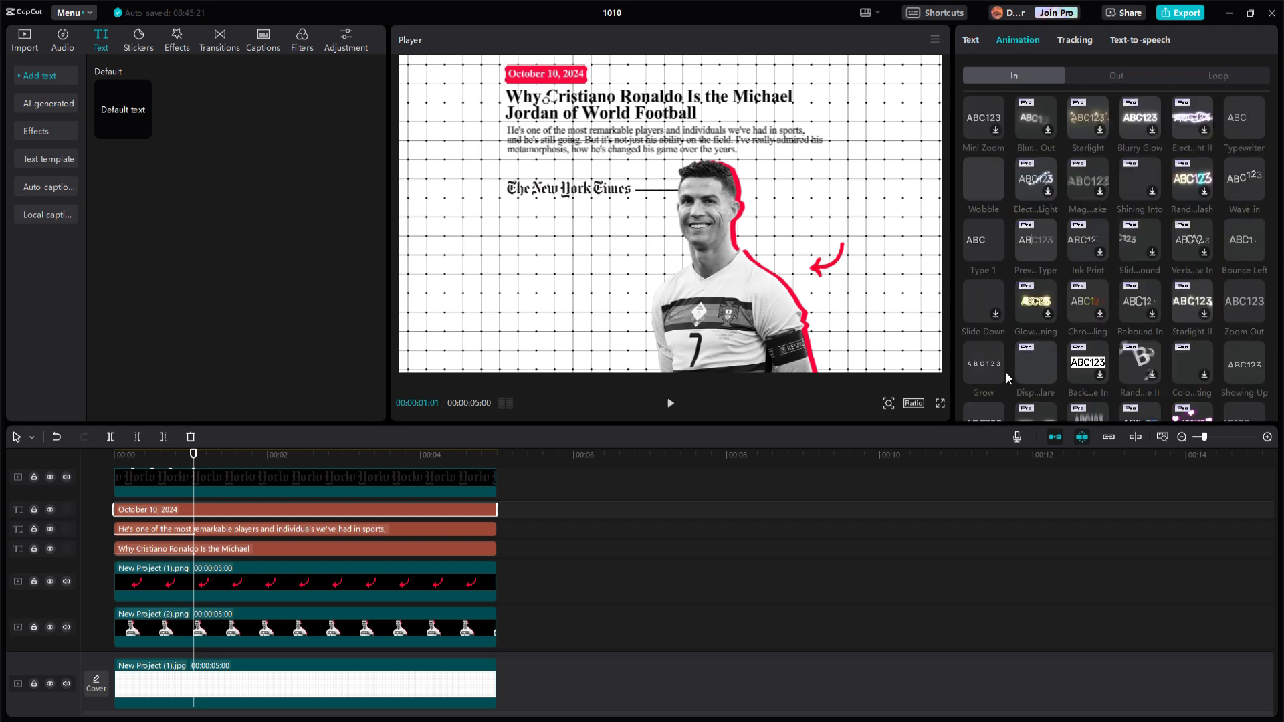
scroll(984, 249, up, 3)
click(984, 249)
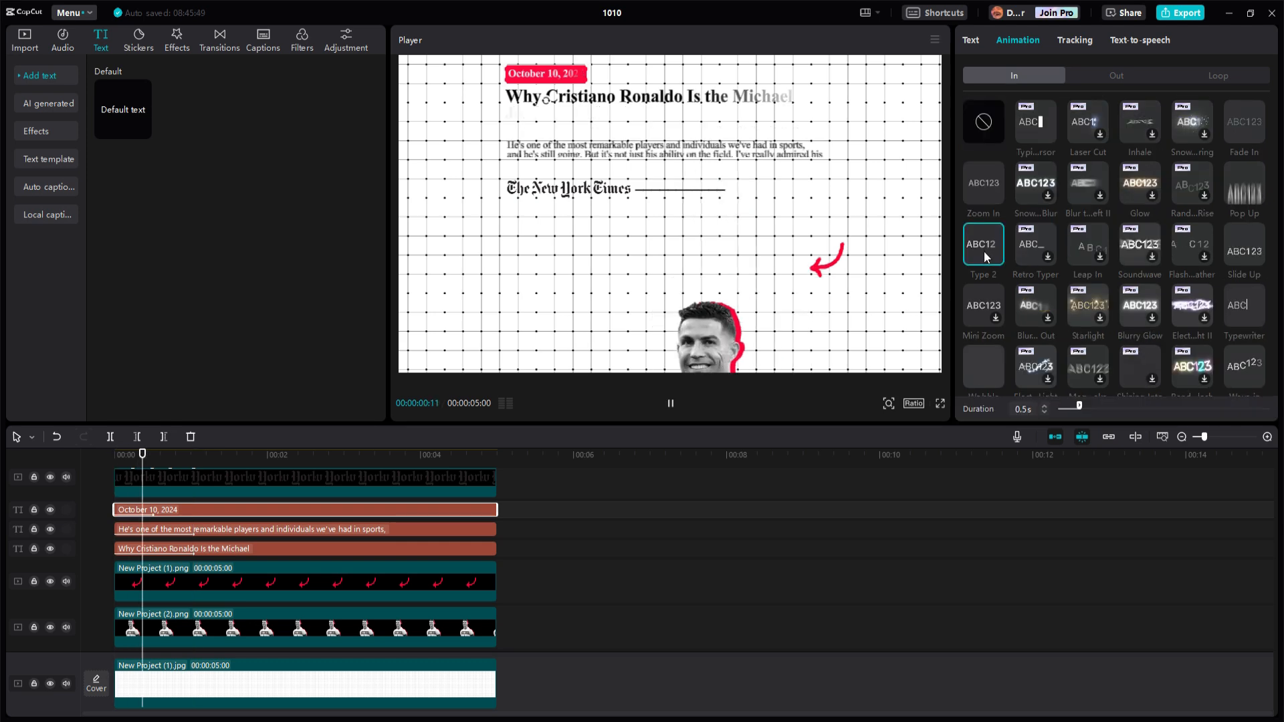
scroll(224, 595, down, 2)
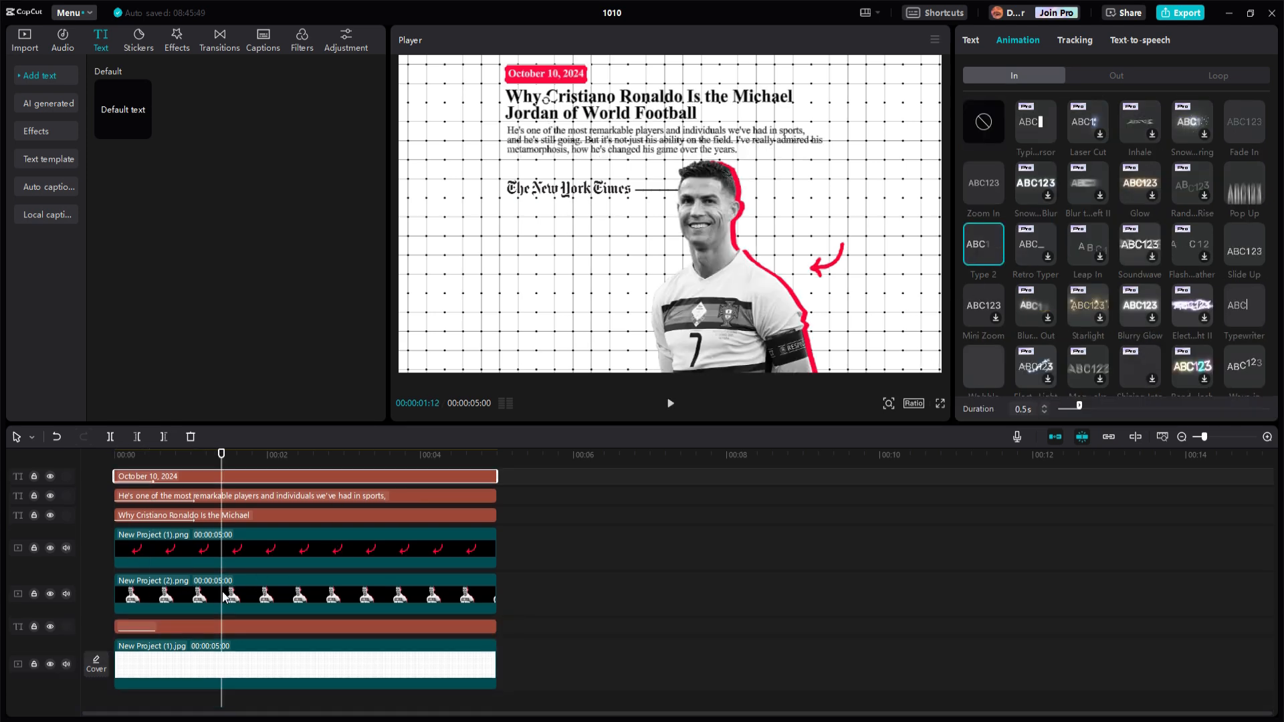
Step: Give the New York Times logo clip the Slide Up entrance animation with a duration of 1.0 s
scroll(219, 604, up, 3)
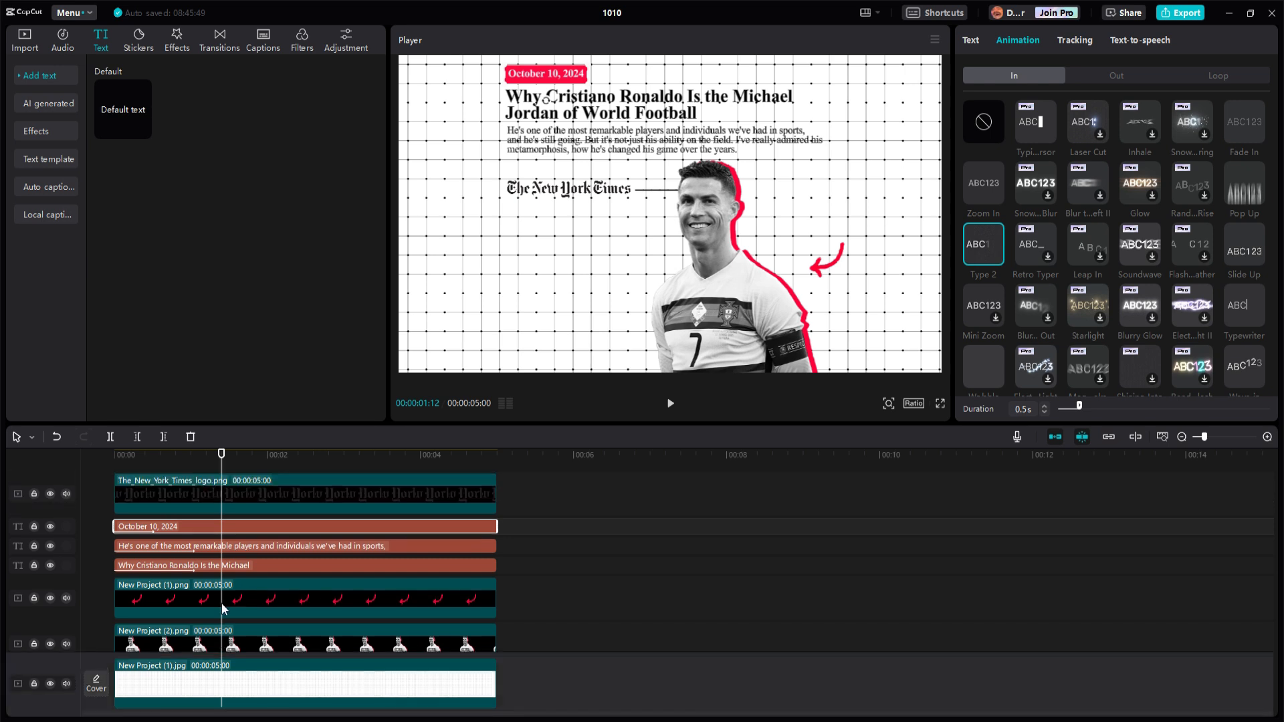
click(200, 495)
click(1023, 40)
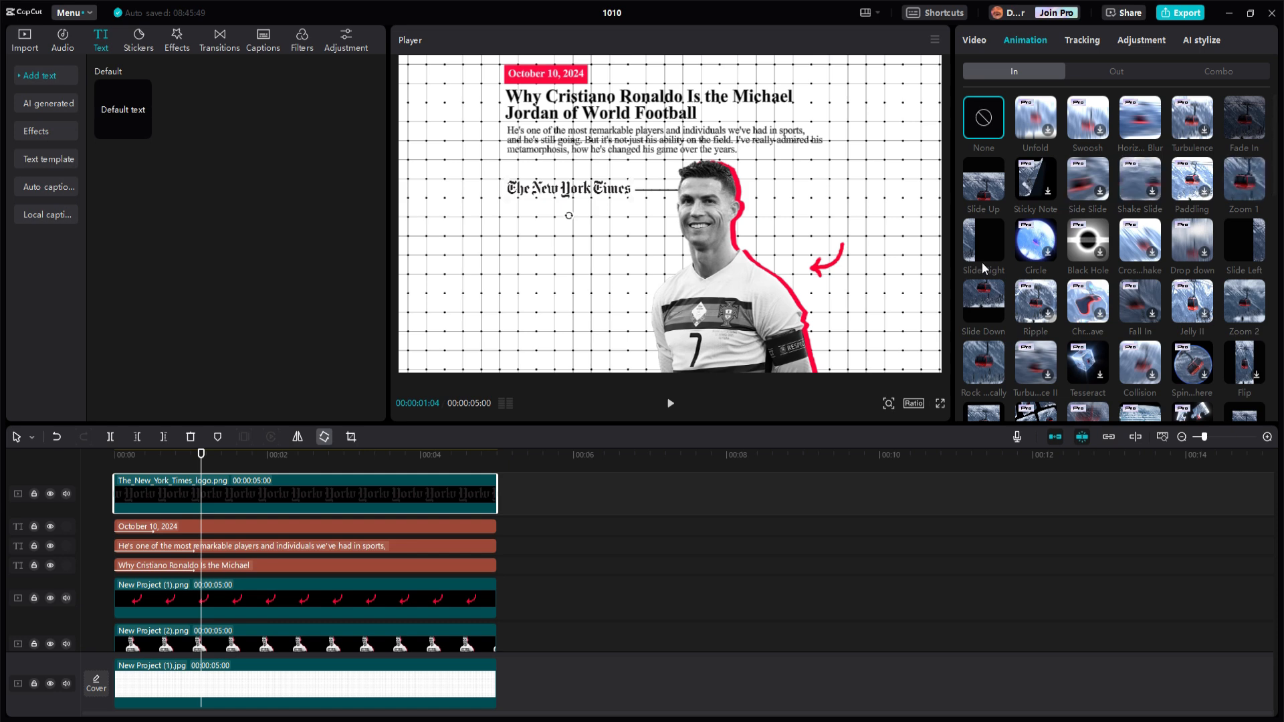
click(985, 197)
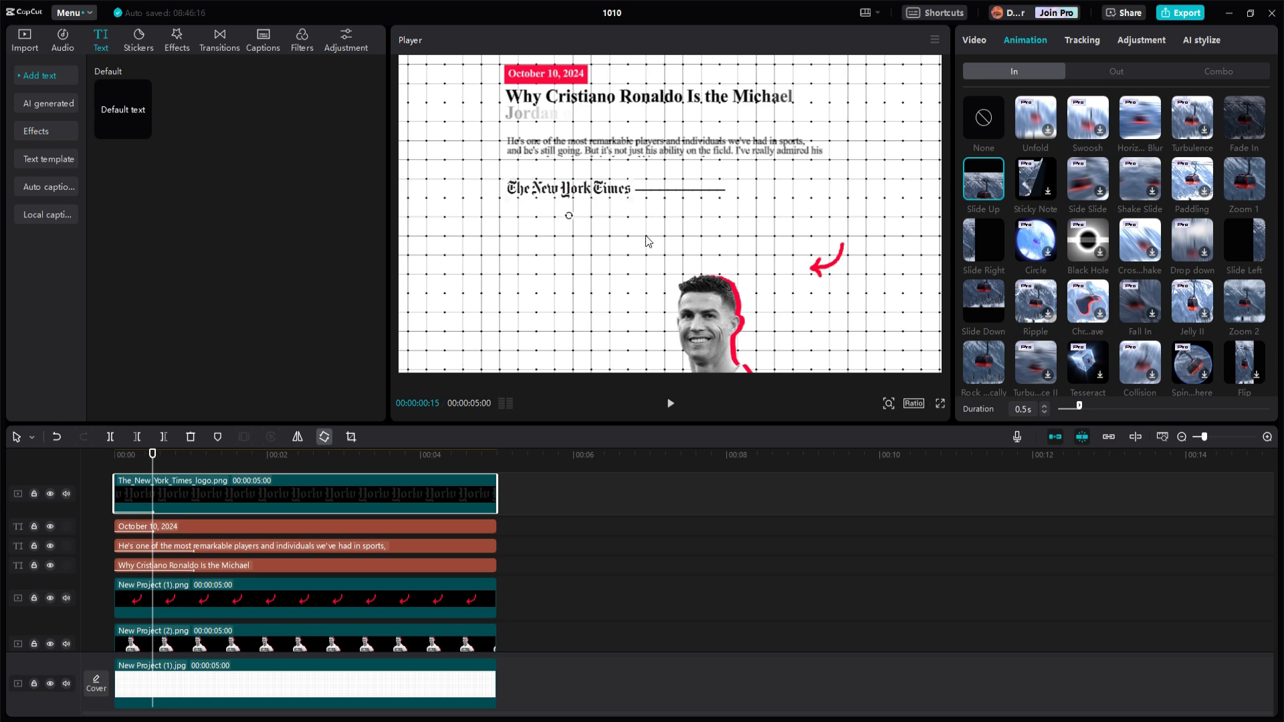
drag(1079, 409, 1100, 409)
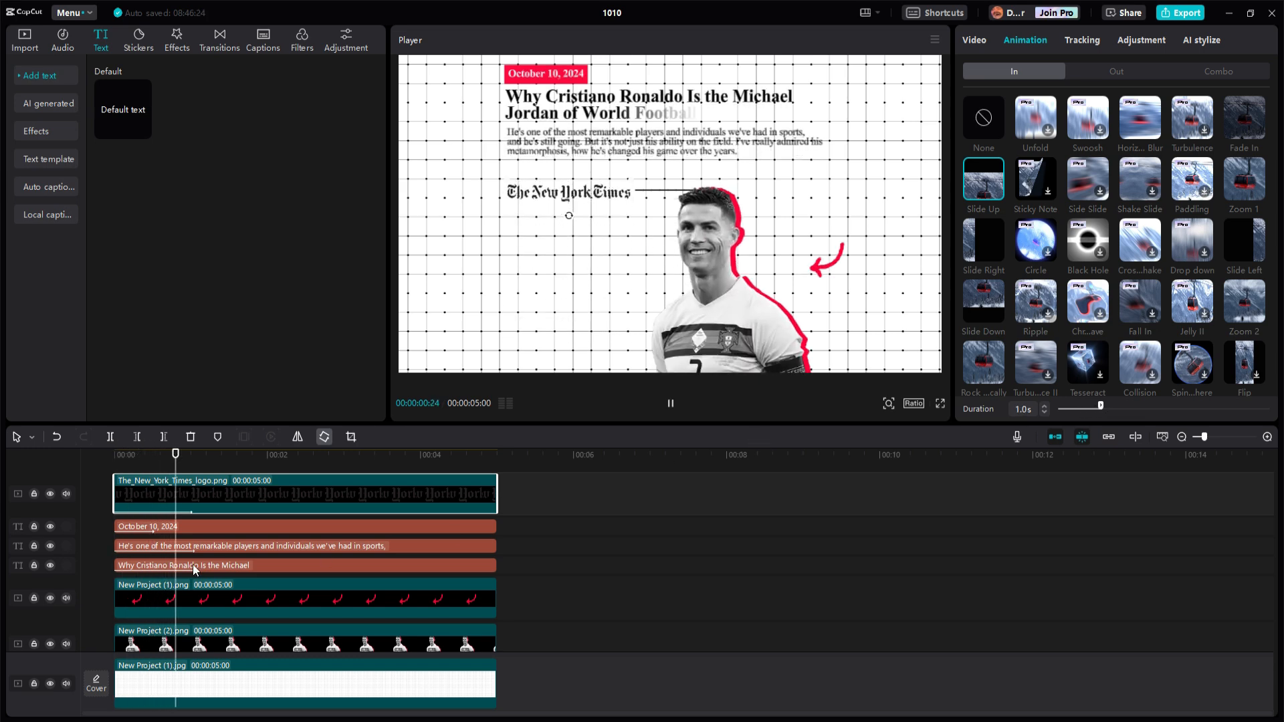
Step: Convert the New York Times logo clip into a compound clip
drag(190, 453, 158, 462)
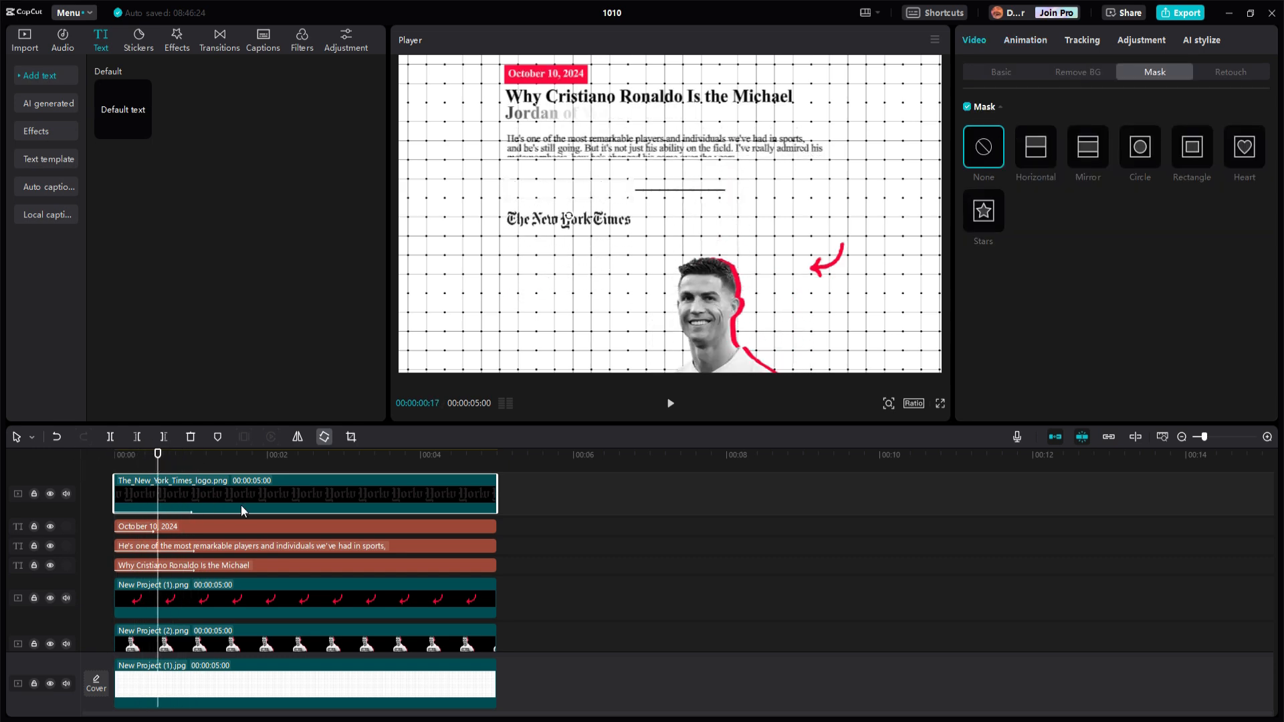
right_click(219, 493)
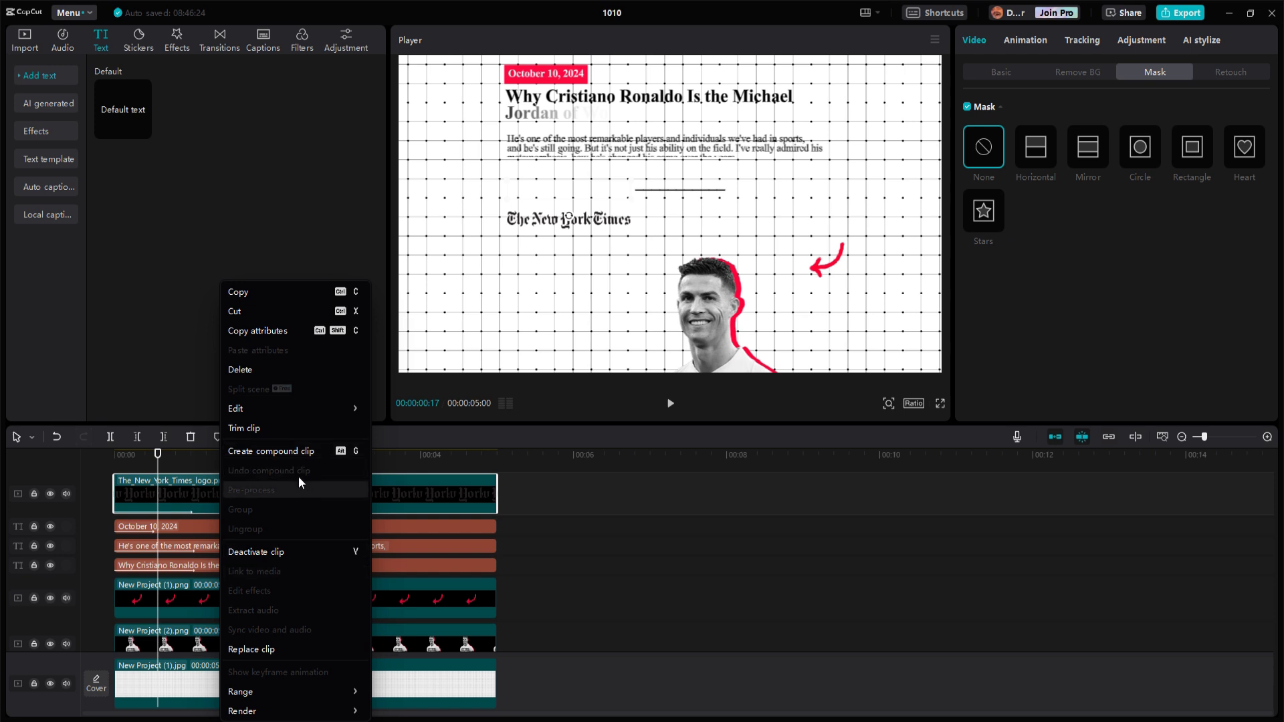
click(286, 452)
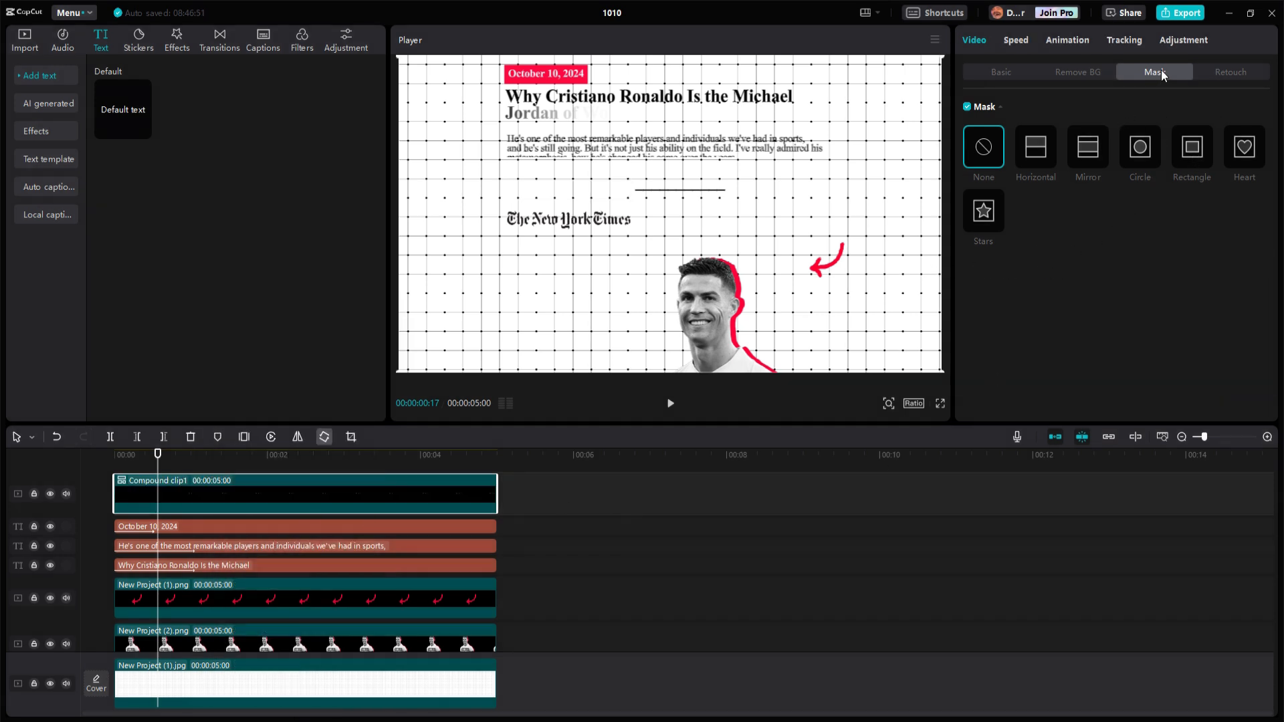
Step: Add a horizontal mask to the logo's compound clip, place it just below the logo at Y 43, and check the reveal
click(1033, 155)
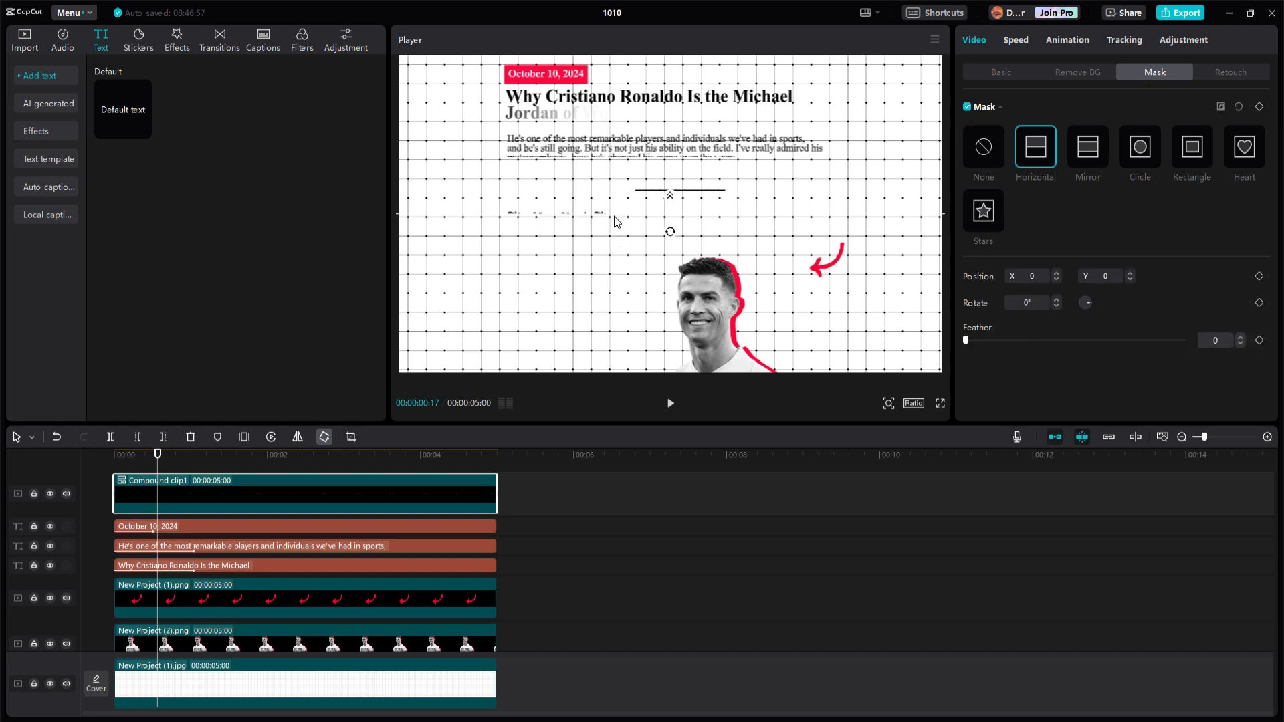
mouse_move(616, 219)
mouse_down()
mouse_move(606, 263)
mouse_move(611, 195)
mouse_up()
drag(158, 461, 247, 460)
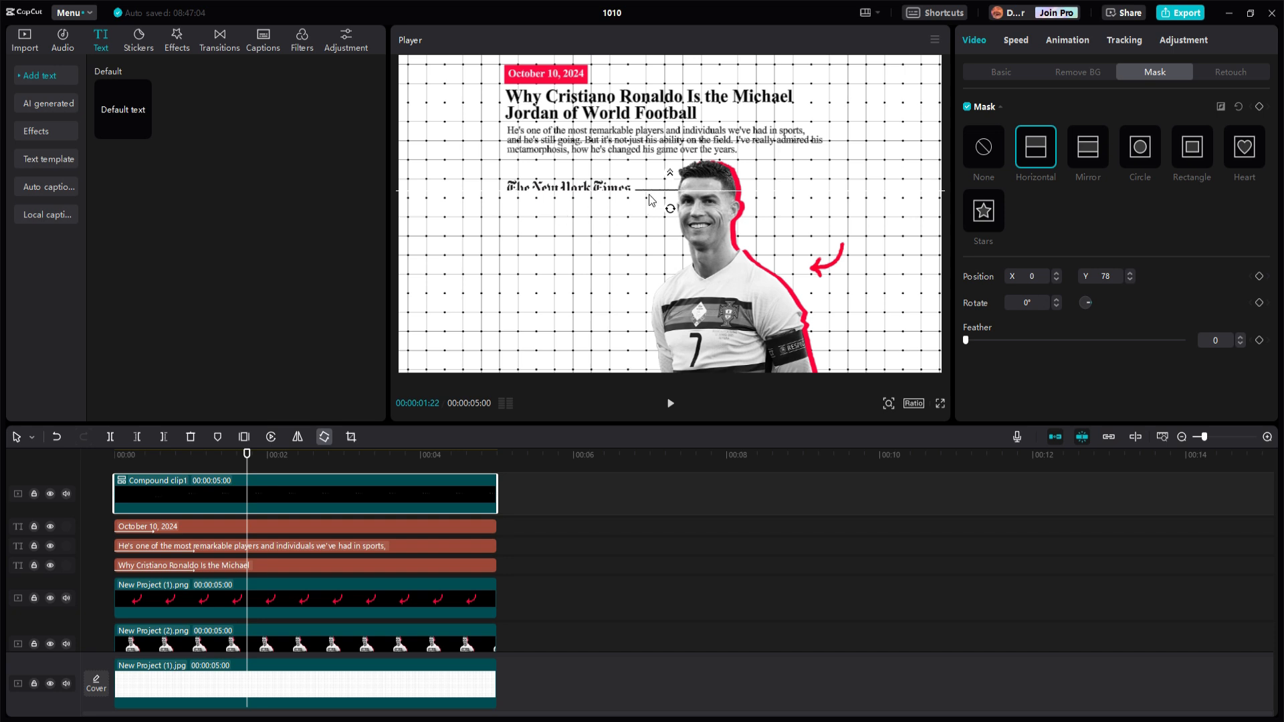
drag(650, 192, 649, 203)
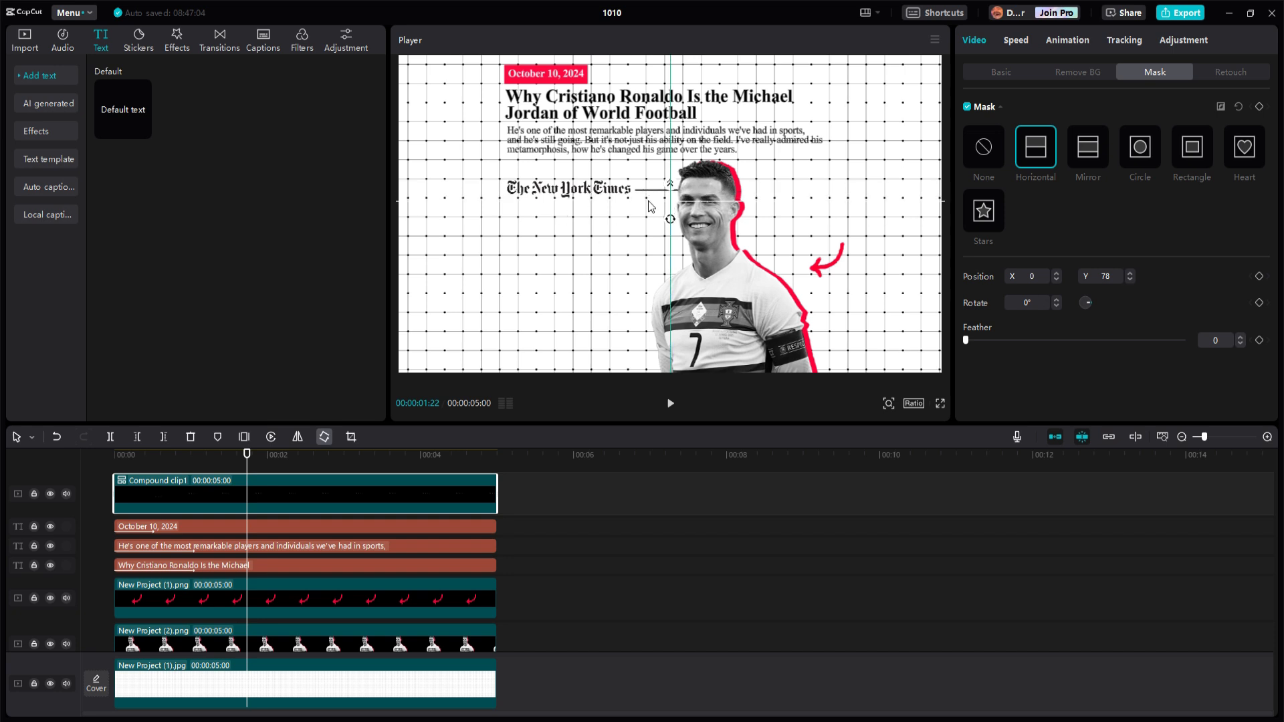
drag(247, 460, 127, 454)
drag(178, 453, 191, 453)
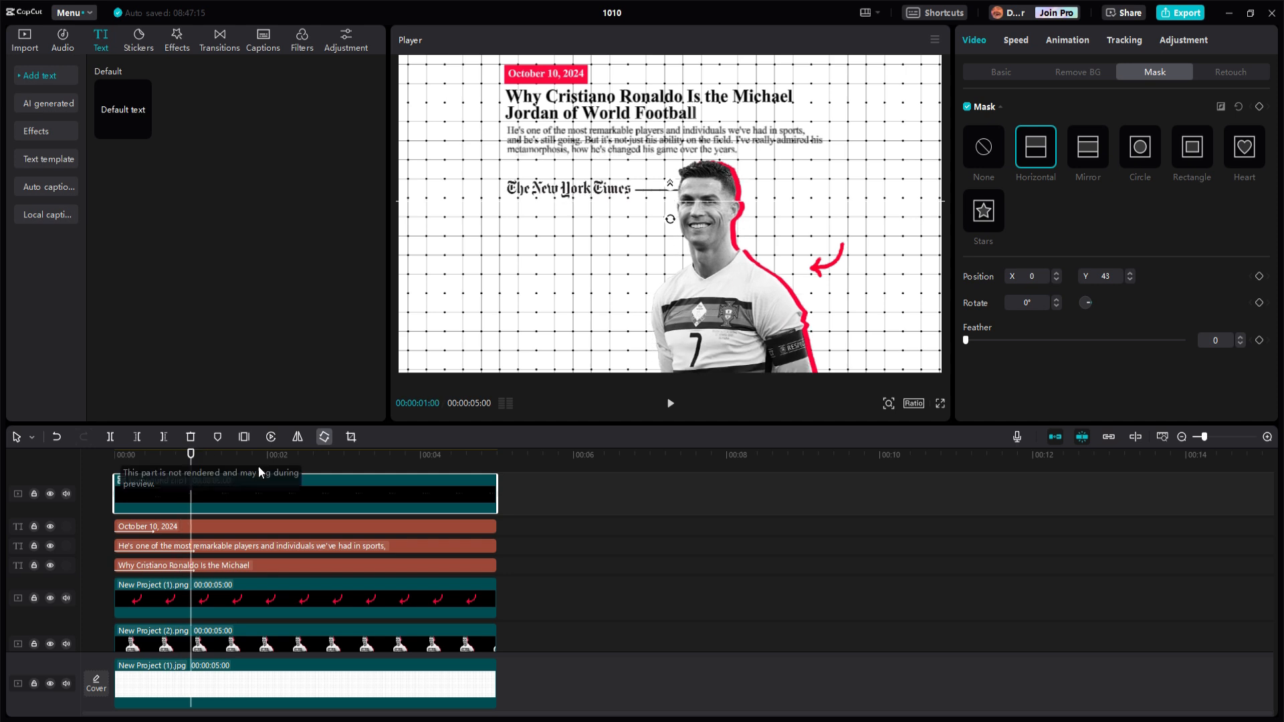
Step: Give the black line text beside the logo the Type 1 entrance animation with a 0.5 s duration and check it
scroll(201, 556, down, 2)
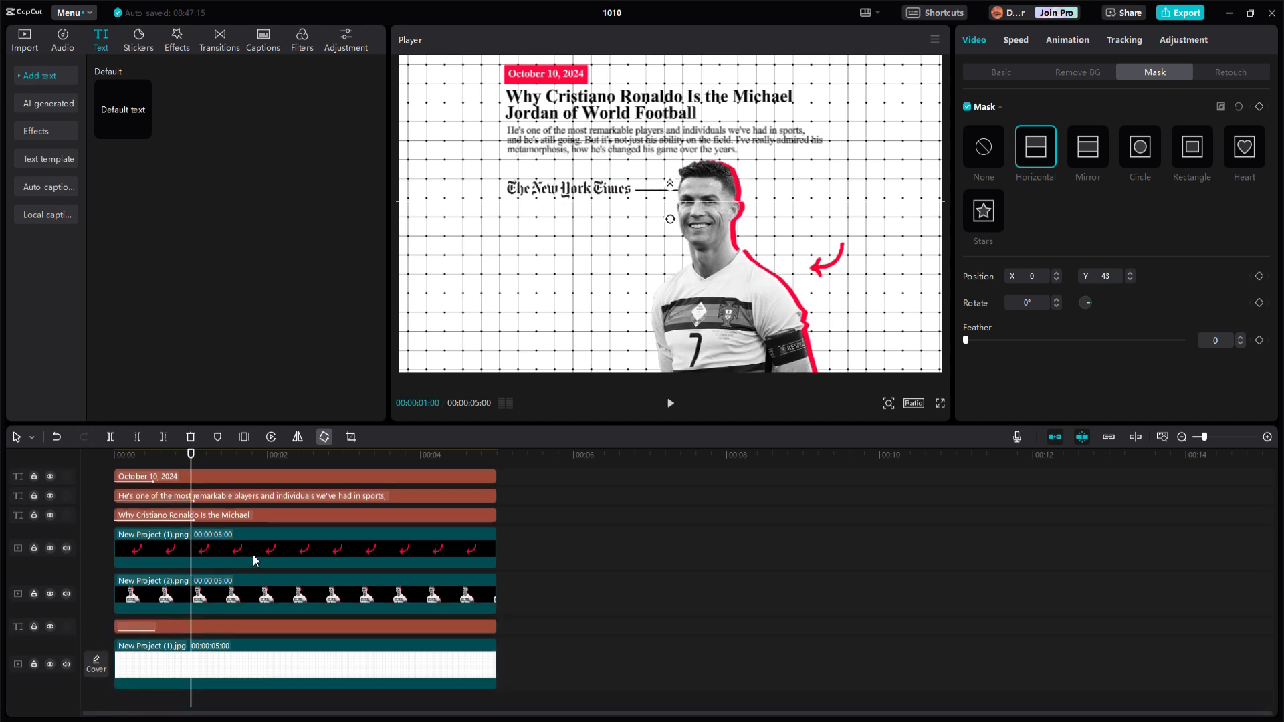
click(190, 630)
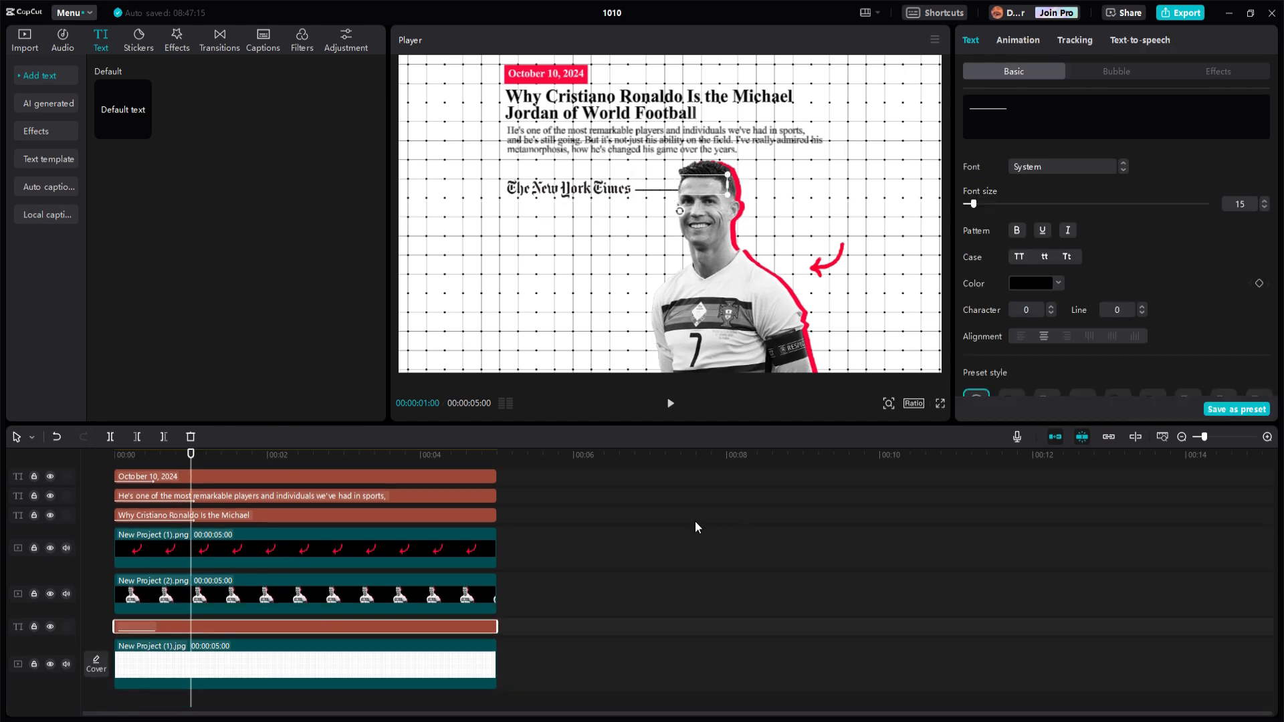
click(1018, 40)
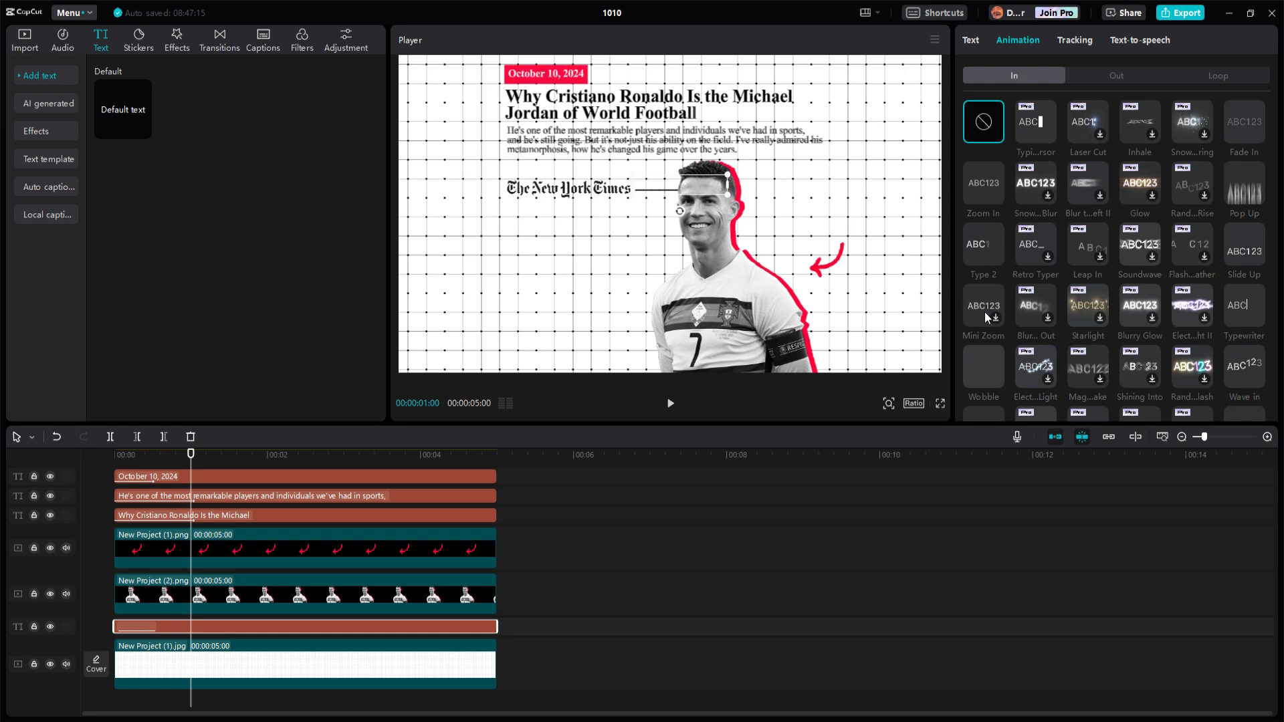
scroll(1010, 327, down, 1)
click(978, 369)
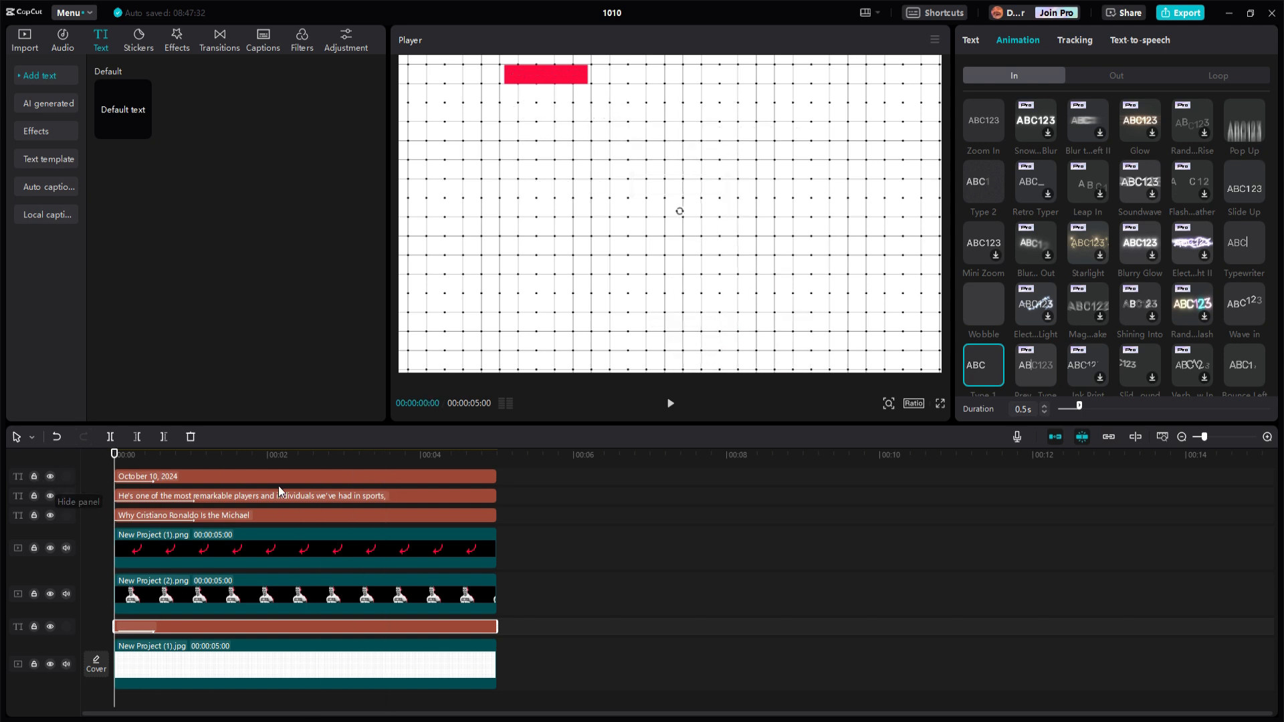
scroll(284, 505, down, 1)
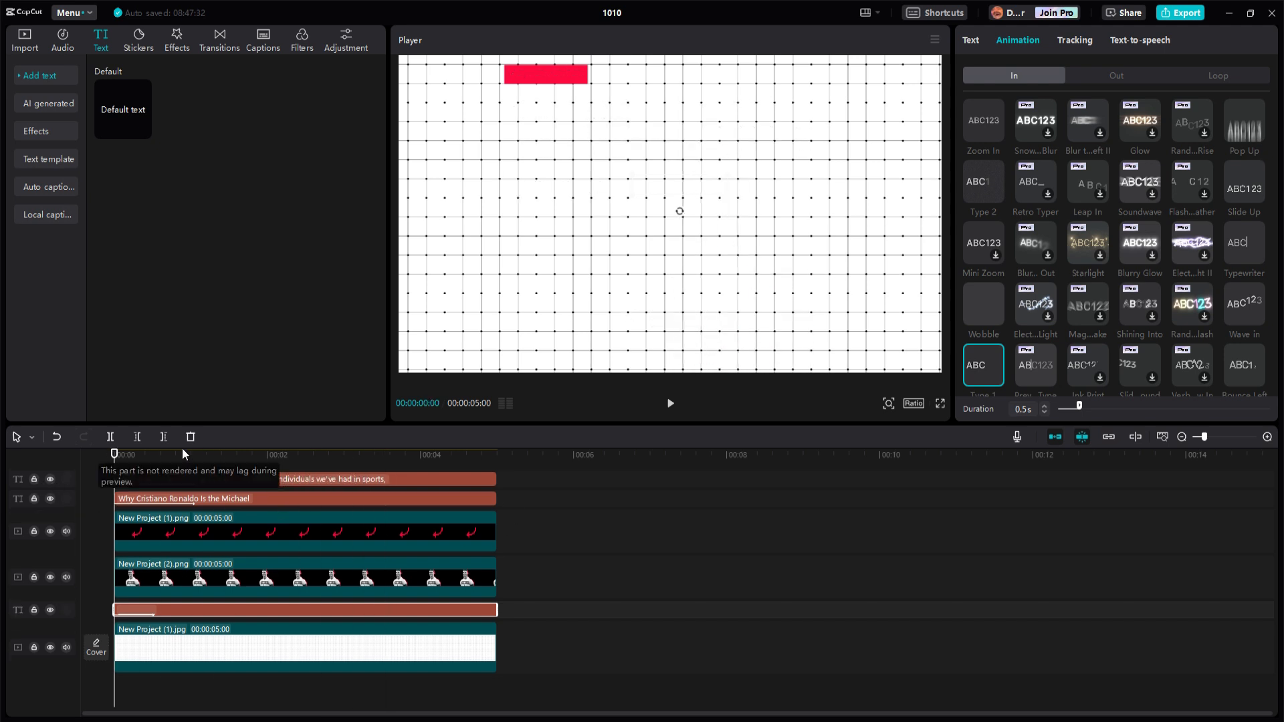
mouse_move(182, 455)
mouse_down()
mouse_move(99, 454)
mouse_move(188, 465)
mouse_up()
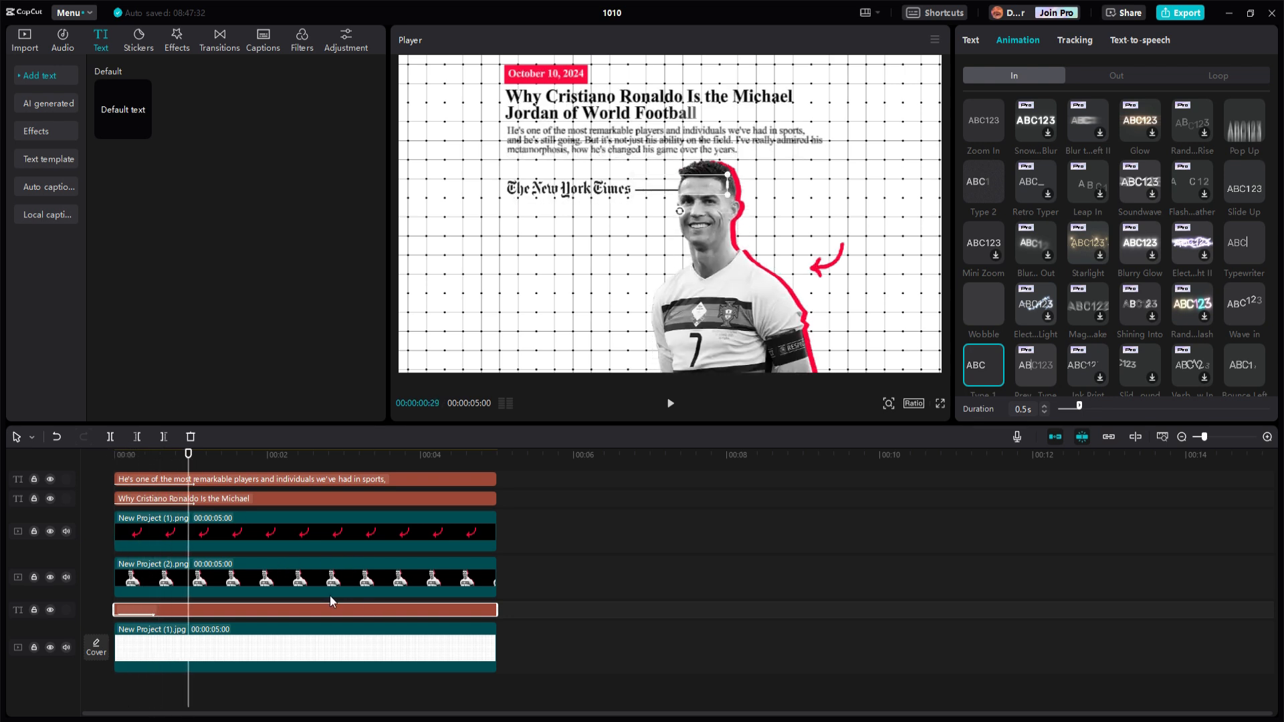
Step: Move the red arrow clip on the timeline to start at 00:00:01:00 and check its reveal
click(441, 660)
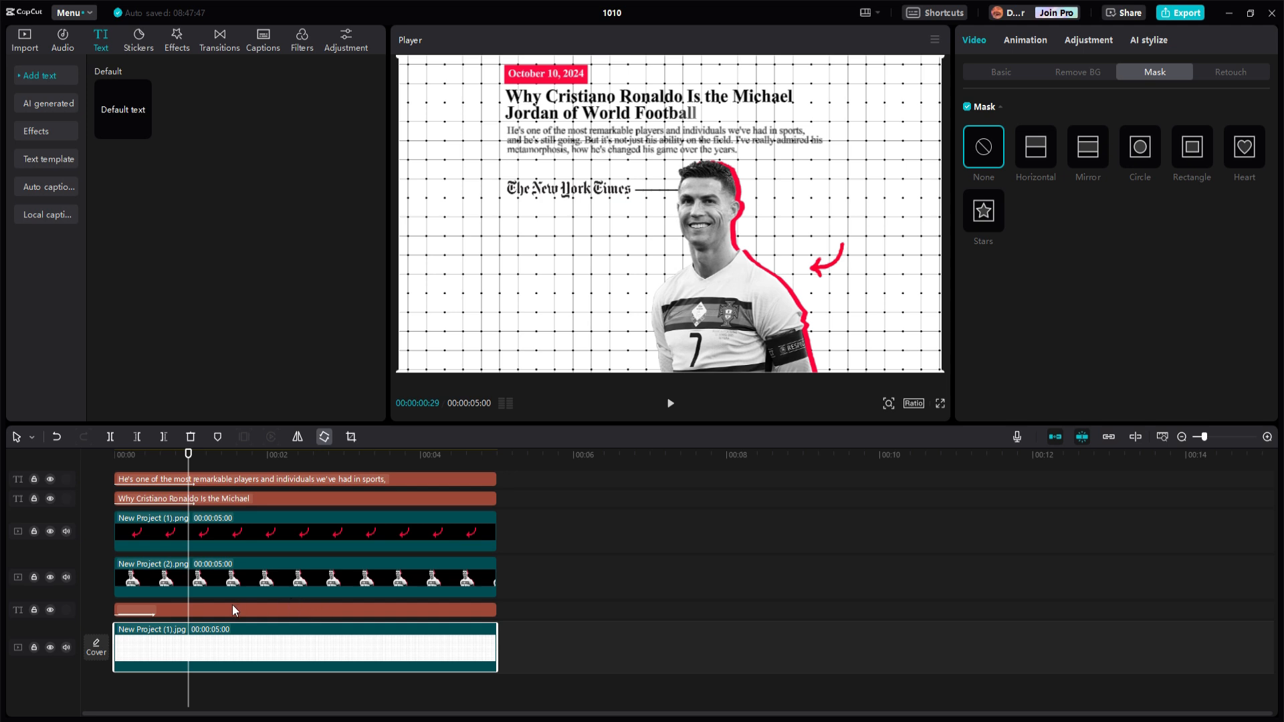
drag(182, 451, 67, 452)
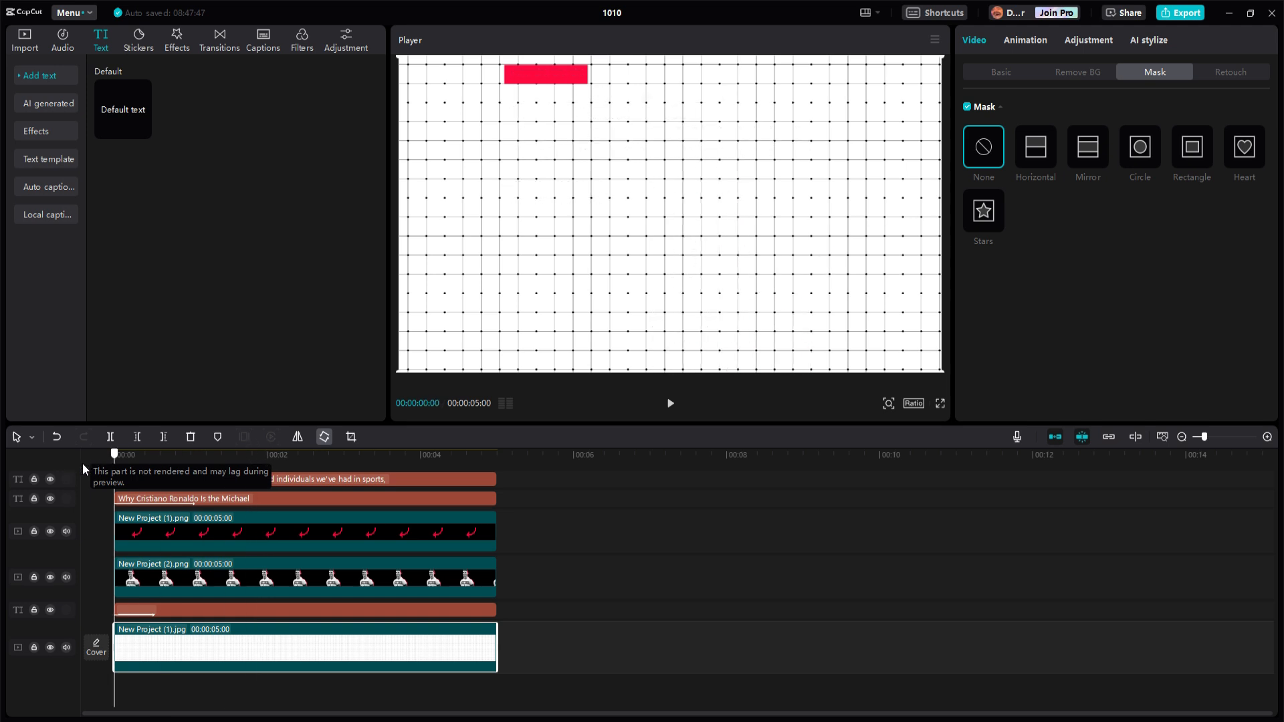
click(211, 547)
drag(175, 535, 250, 536)
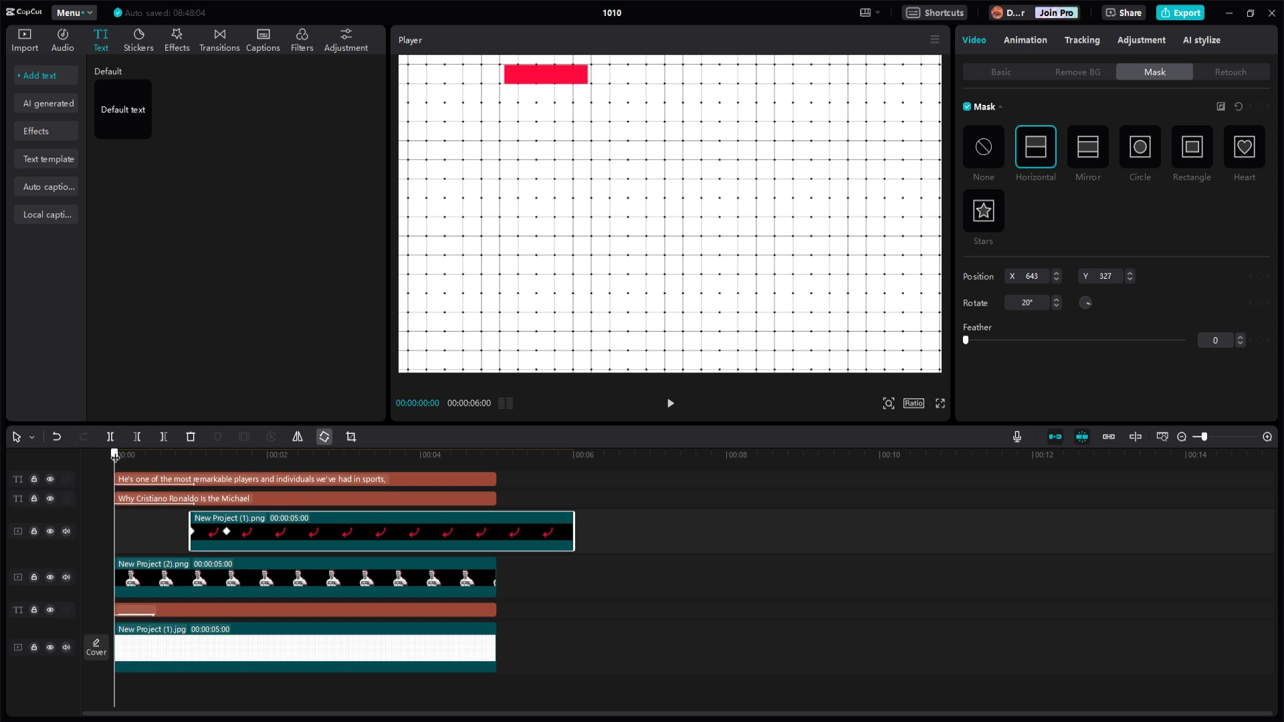
drag(115, 455, 201, 459)
scroll(227, 563, up, 2)
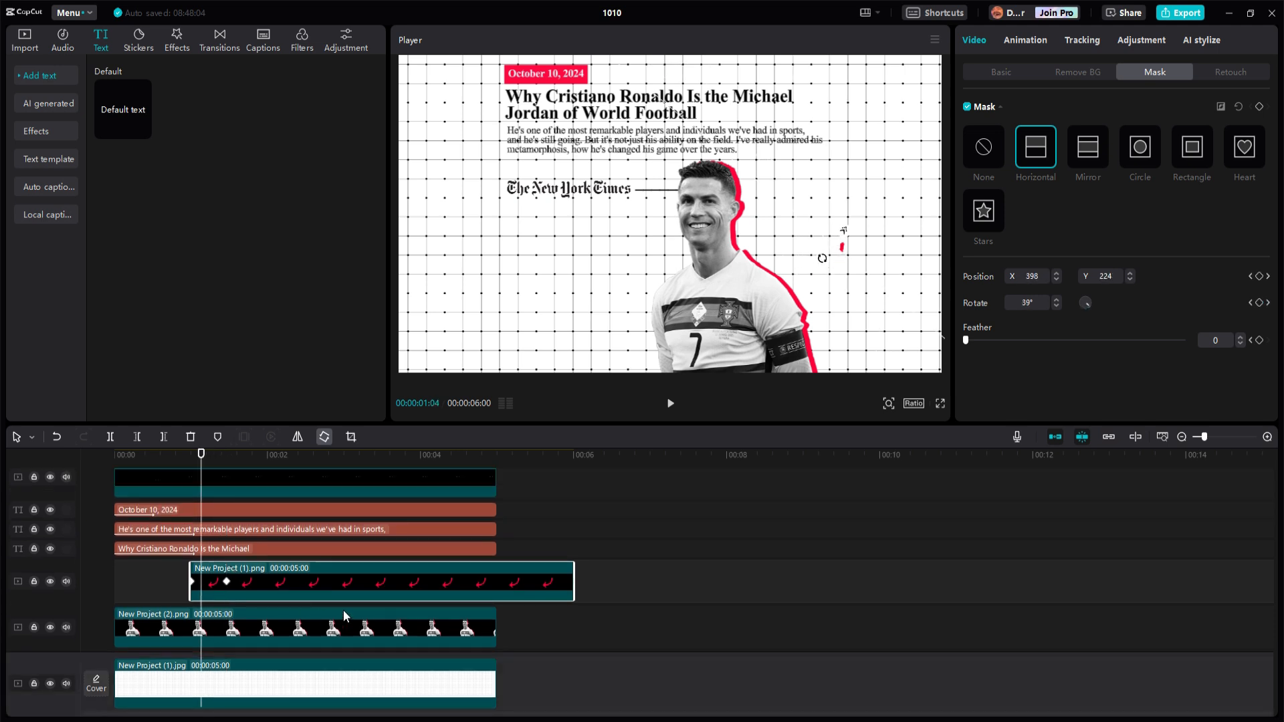
scroll(314, 610, up, 2)
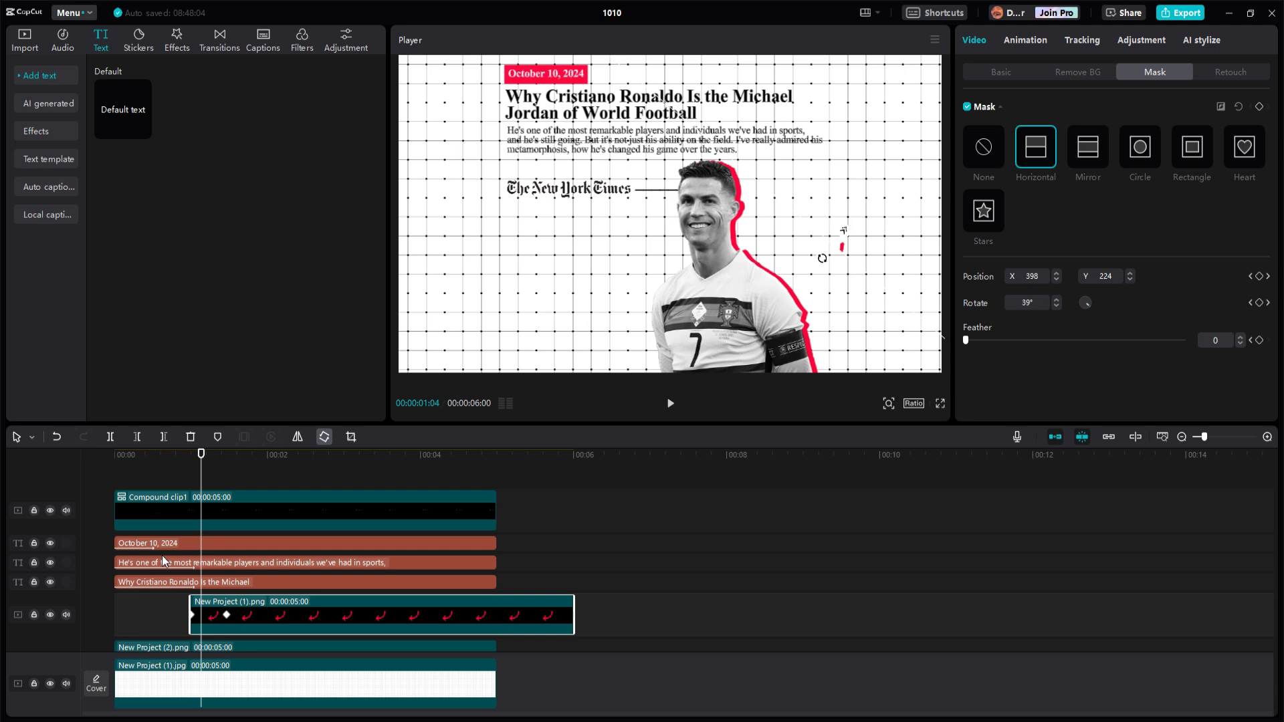
mouse_move(200, 459)
mouse_down()
mouse_move(128, 464)
mouse_move(189, 464)
mouse_up()
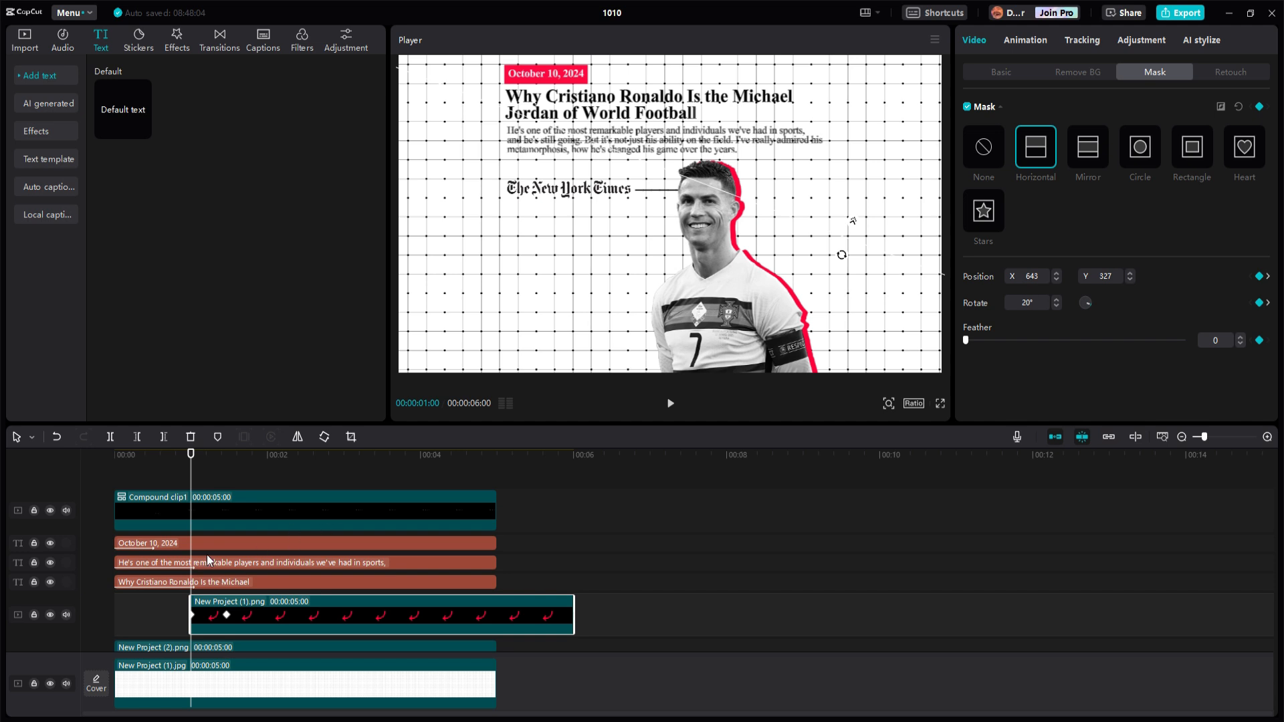
Step: Move the headline clip to start at about 00:00:01:02 and lengthen the date label's entrance animation to about 1 s
click(150, 545)
click(144, 562)
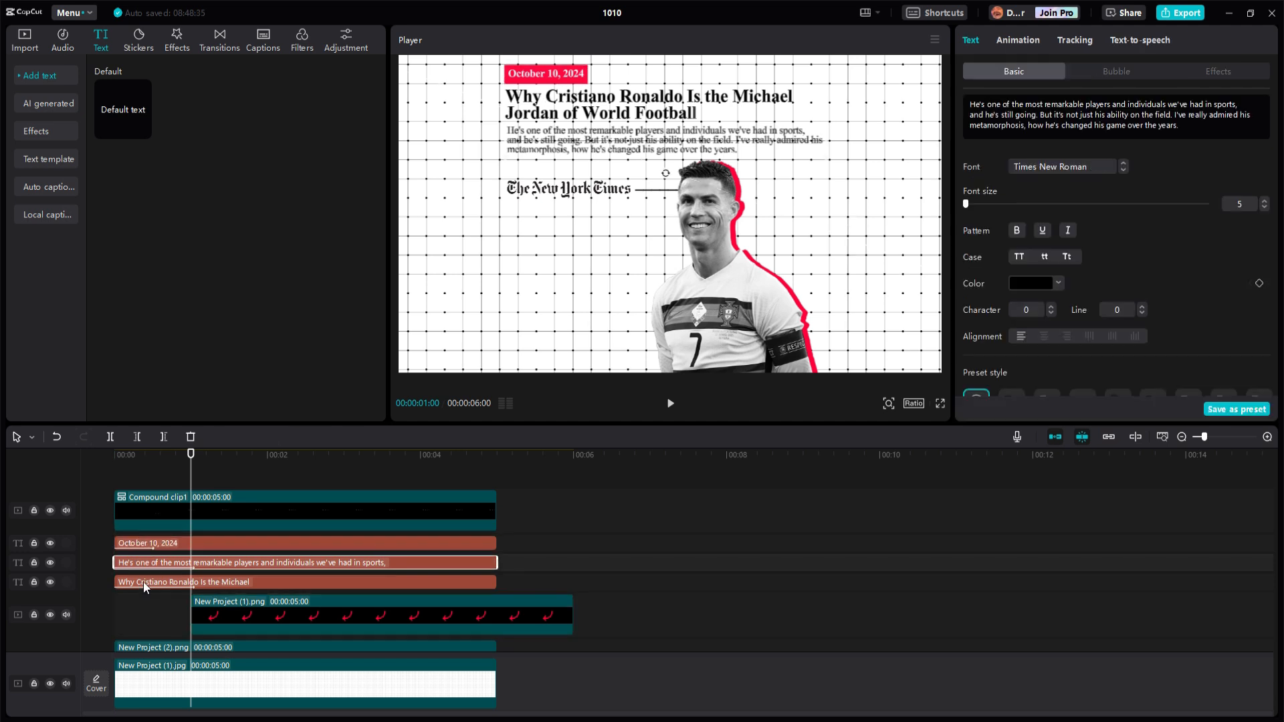
drag(143, 582, 187, 583)
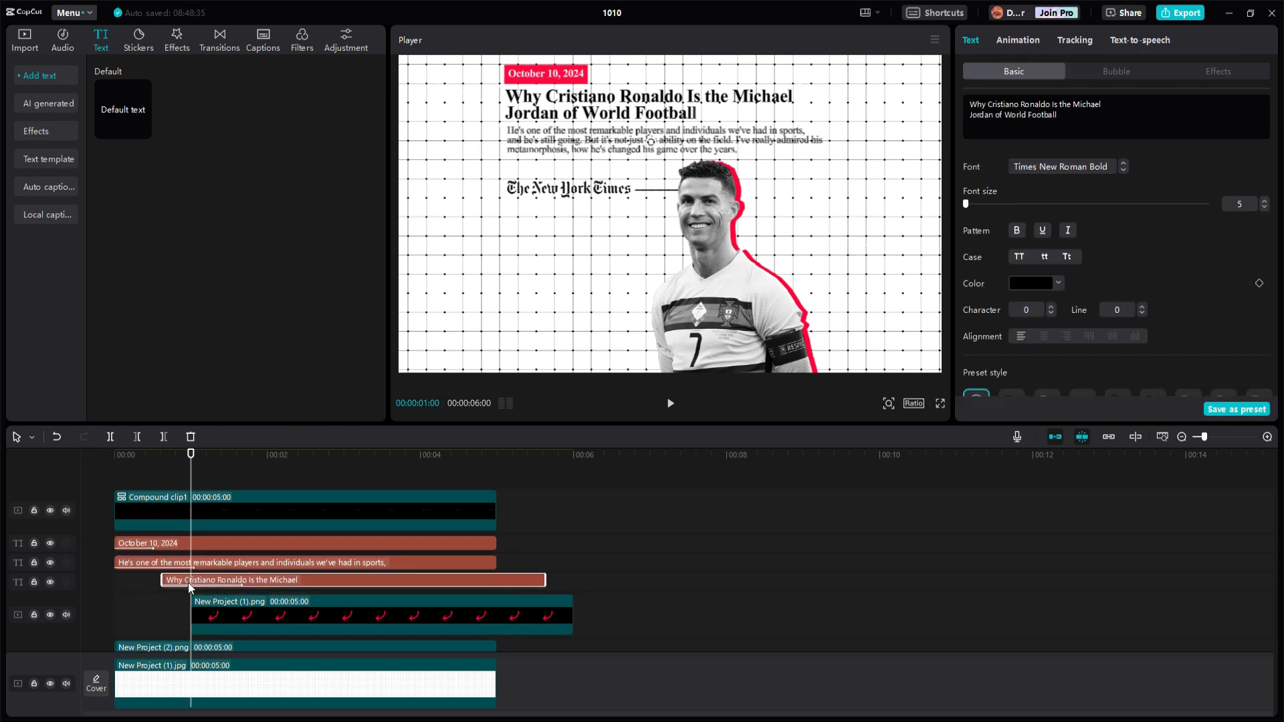
click(194, 544)
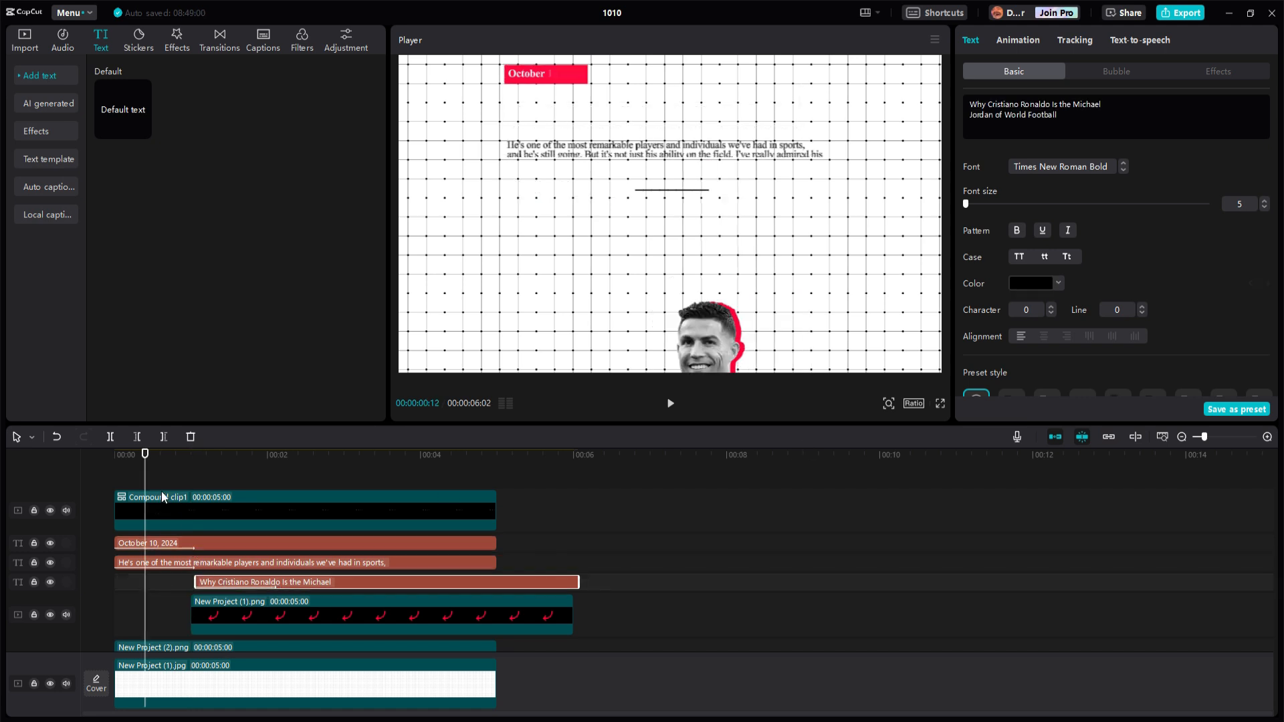
Step: Move the article passage clip to start at about 00:00:02:05 and check its entrance
drag(145, 455, 168, 455)
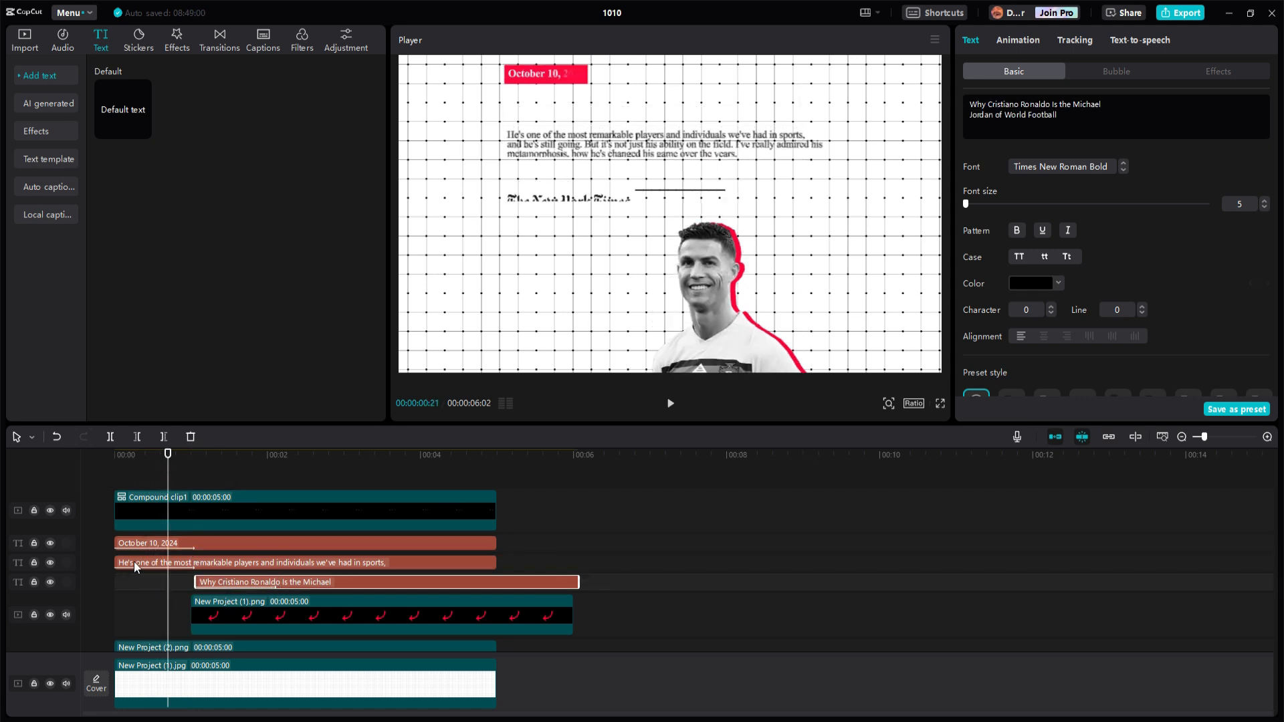
drag(133, 562, 311, 564)
mouse_move(314, 477)
mouse_down()
mouse_move(349, 476)
mouse_move(334, 477)
mouse_up()
Step: Move the logo's compound clip to start at about 00:00:03:11, after the article passage's entrance, and check the timing
click(213, 505)
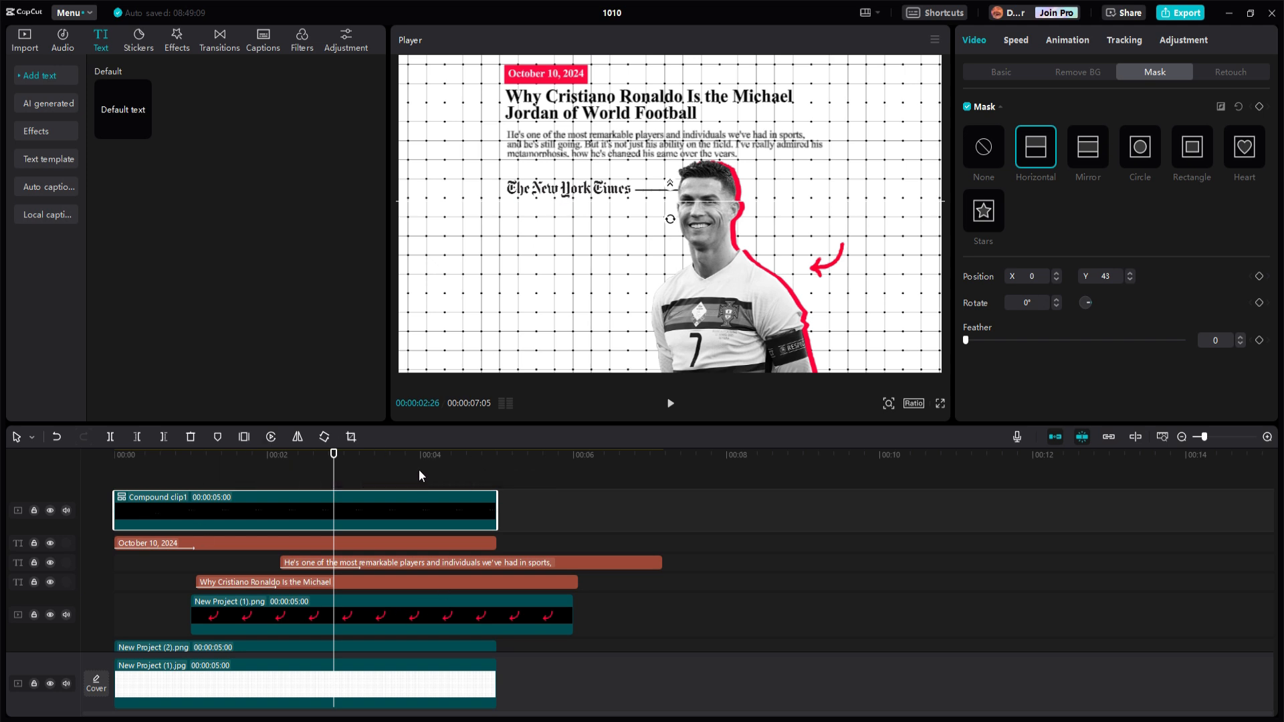
drag(142, 505, 417, 500)
scroll(418, 516, down, 1)
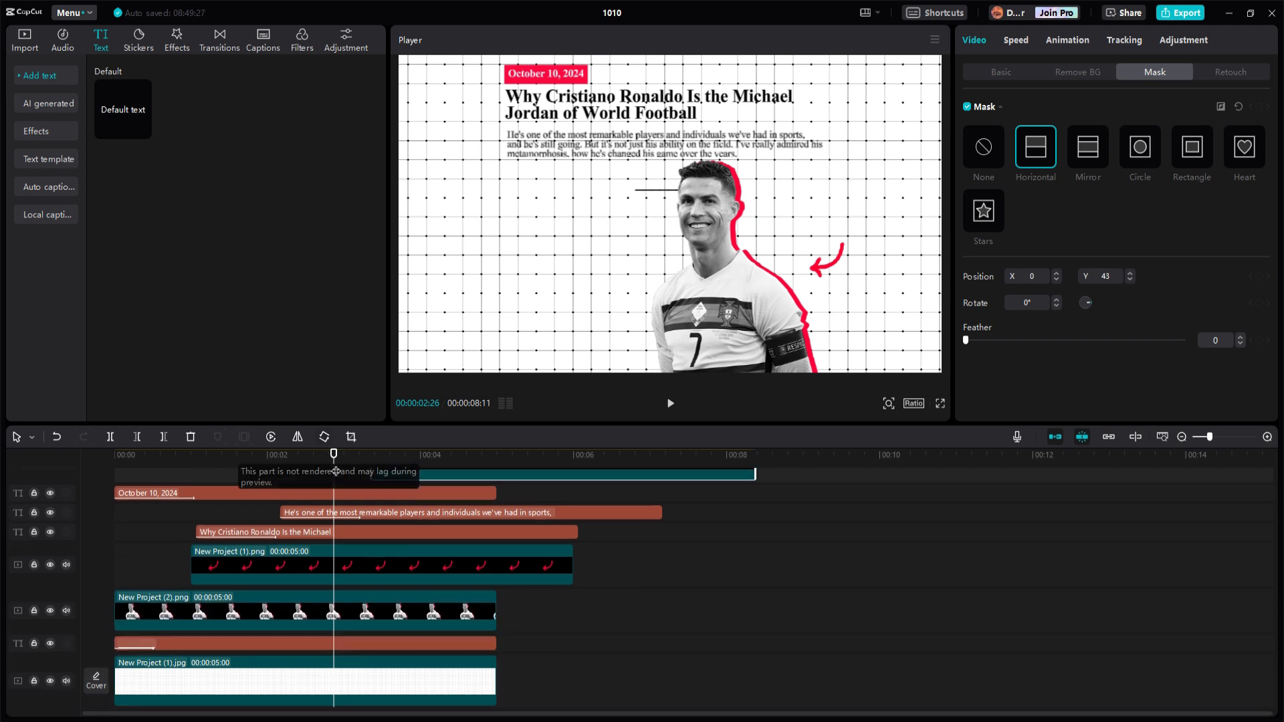
scroll(408, 508, up, 1)
drag(333, 458, 371, 462)
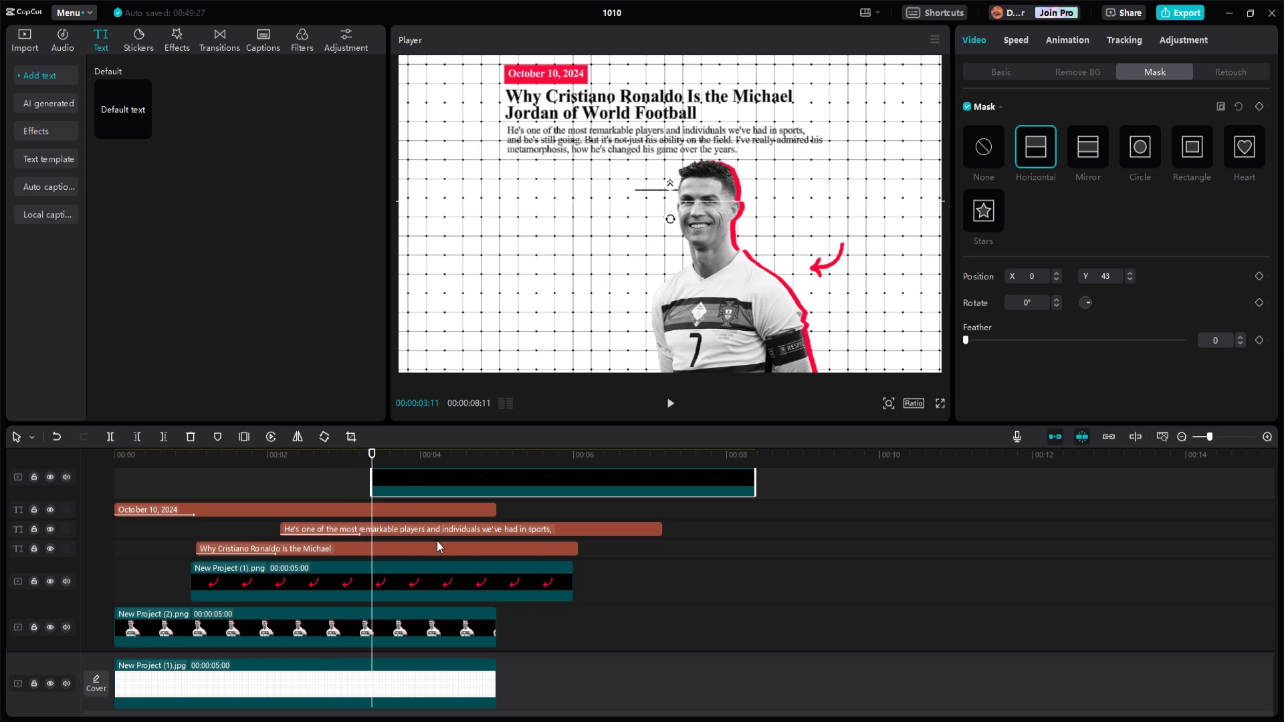
scroll(436, 541, up, 2)
scroll(436, 541, down, 4)
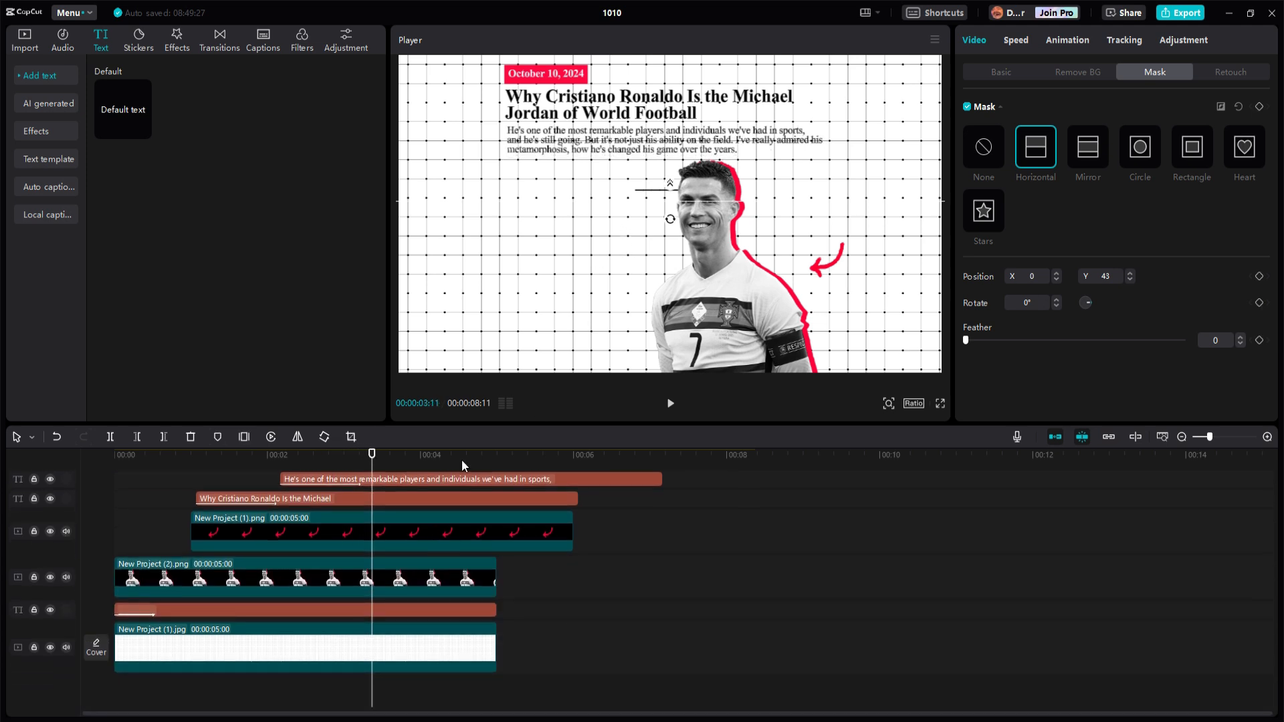
Step: Move the horizontal line's text clip to start at about 00:00:04:17, after the logo's entrance, and check its timing
drag(135, 609, 460, 615)
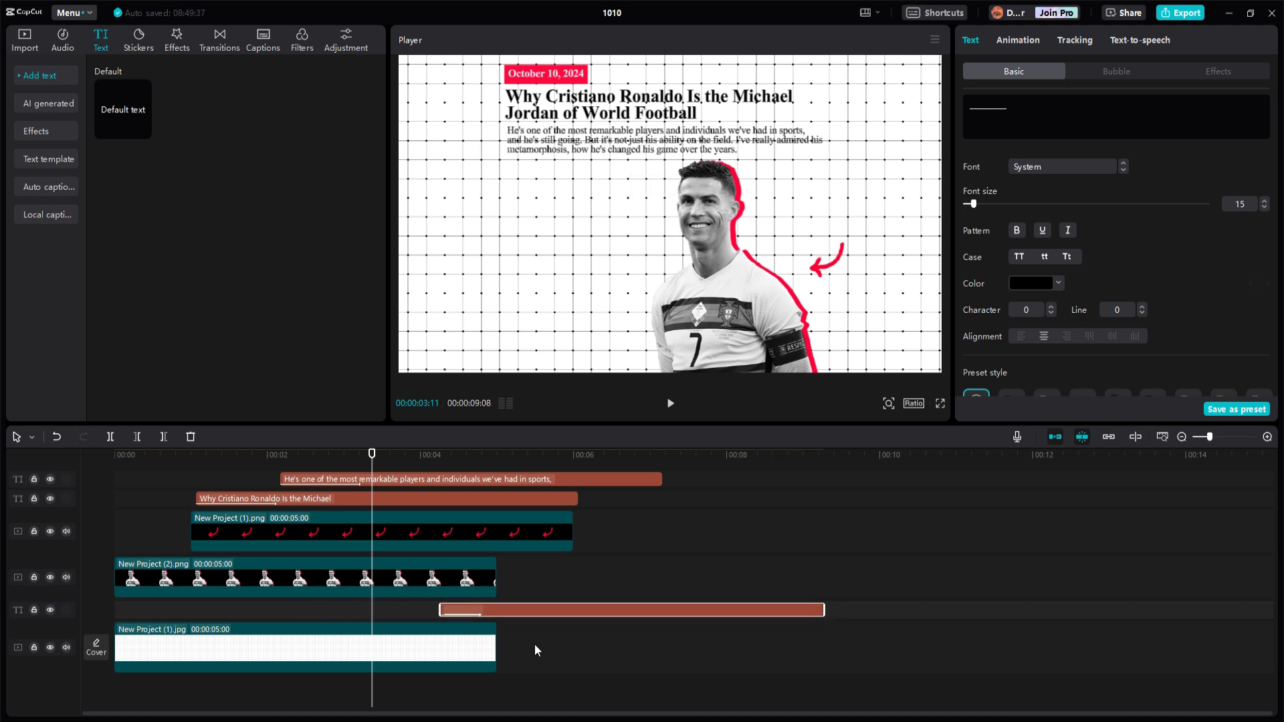
drag(539, 613, 508, 613)
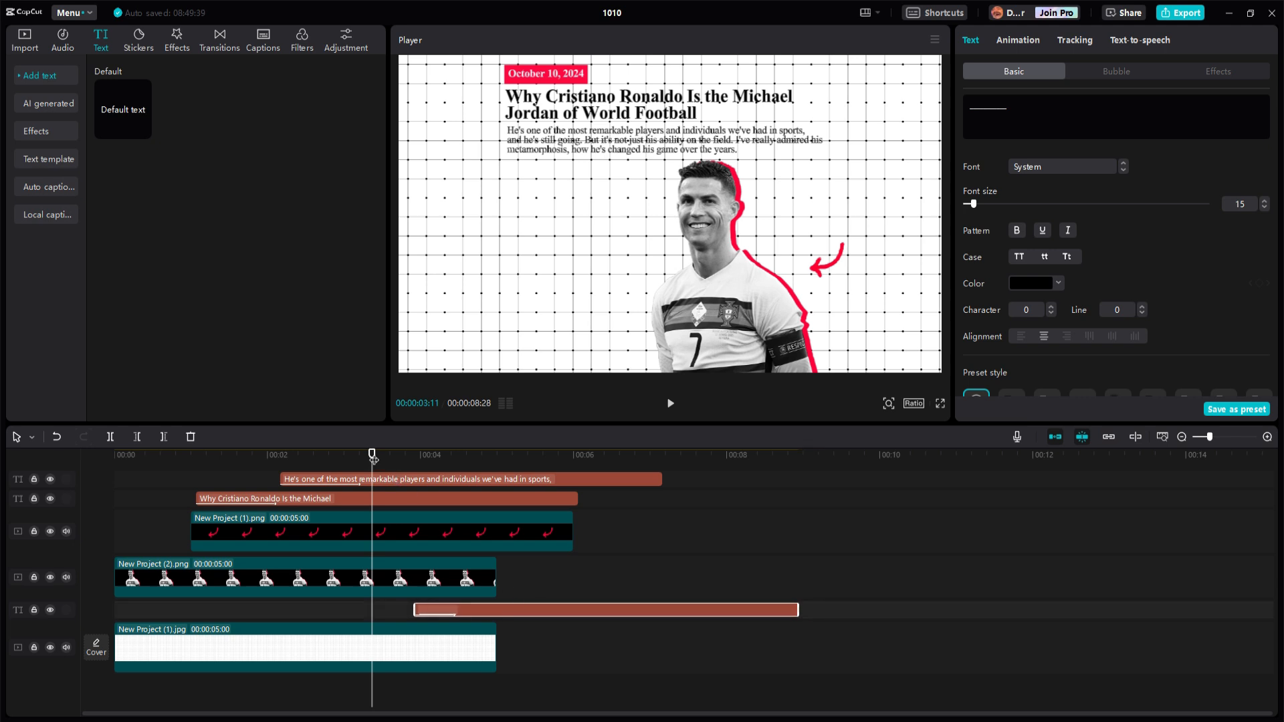
drag(371, 455, 20, 463)
click(671, 404)
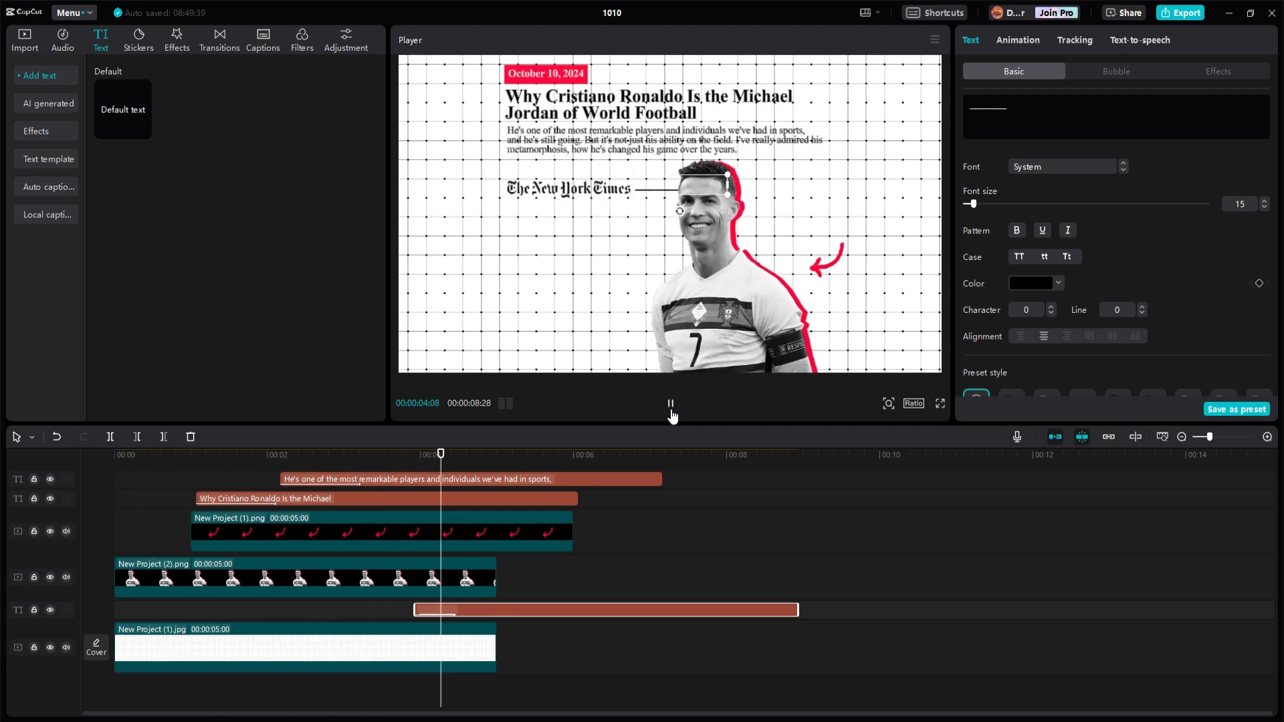
click(670, 405)
drag(453, 608, 500, 606)
drag(490, 469, 273, 451)
click(671, 405)
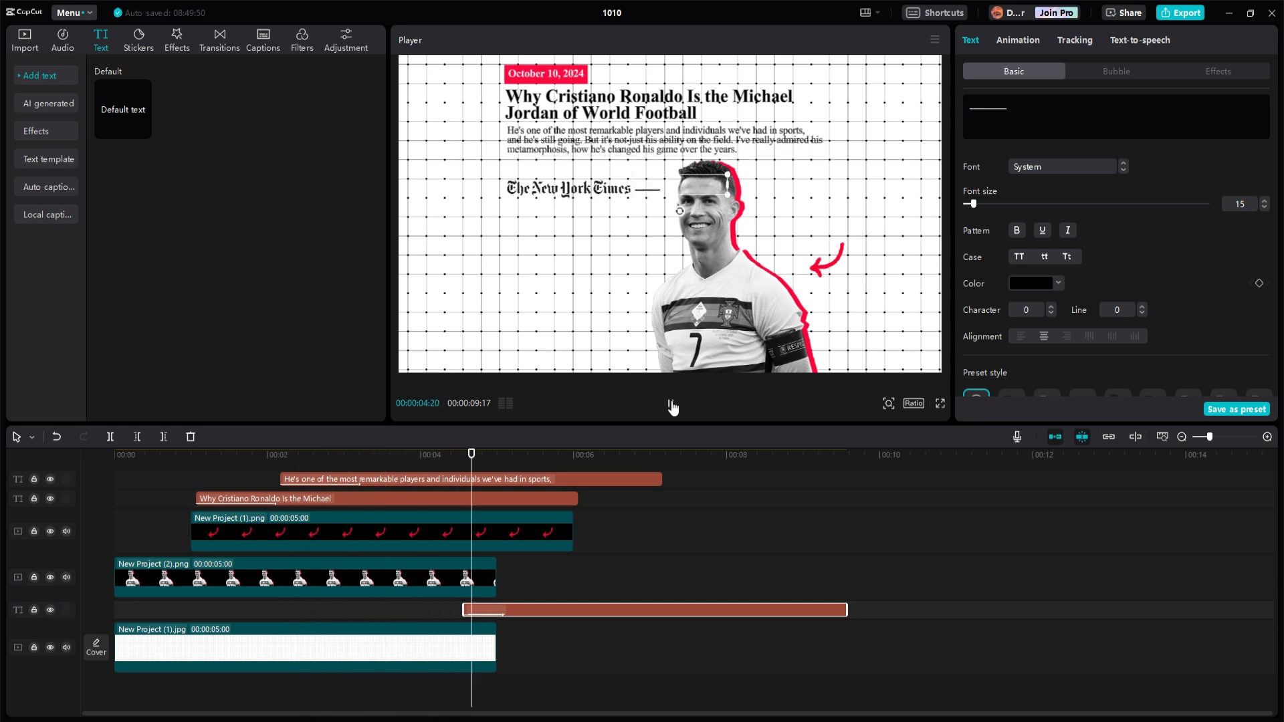
click(672, 406)
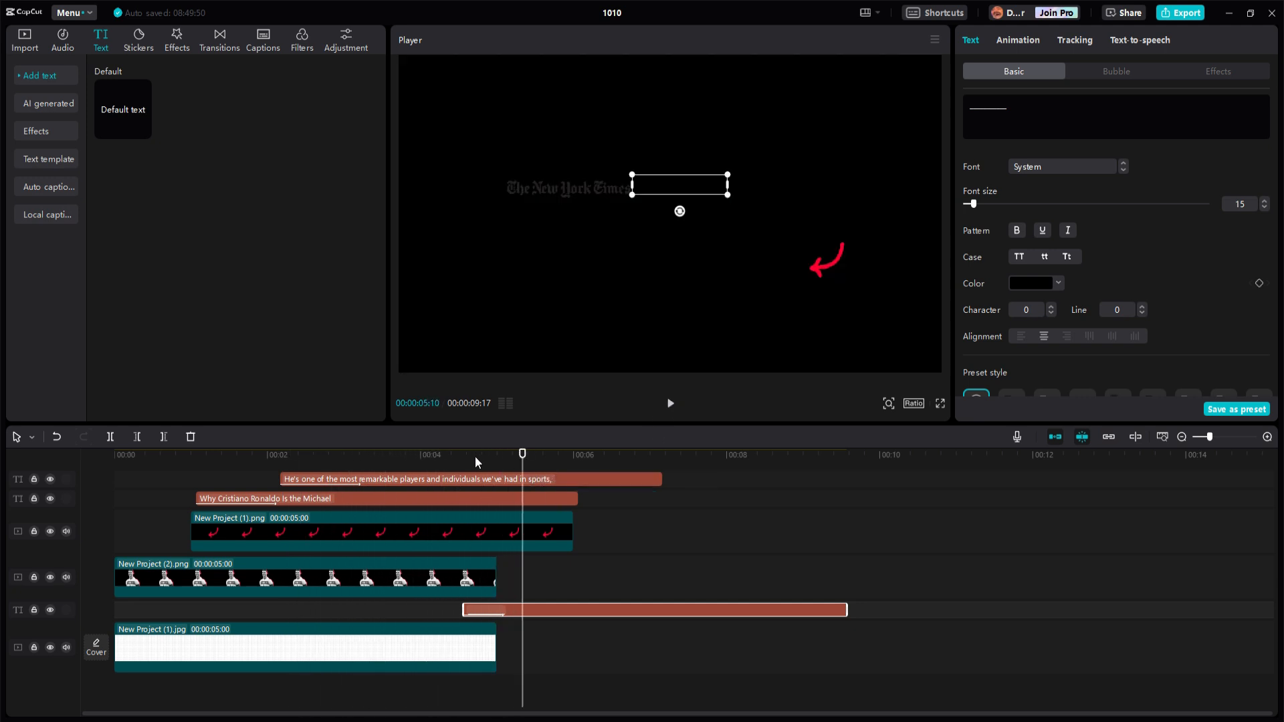
Step: Extend the background, portrait, arrow, headline, date label and article passage clips to end at 00:00:07:15
drag(486, 657, 687, 657)
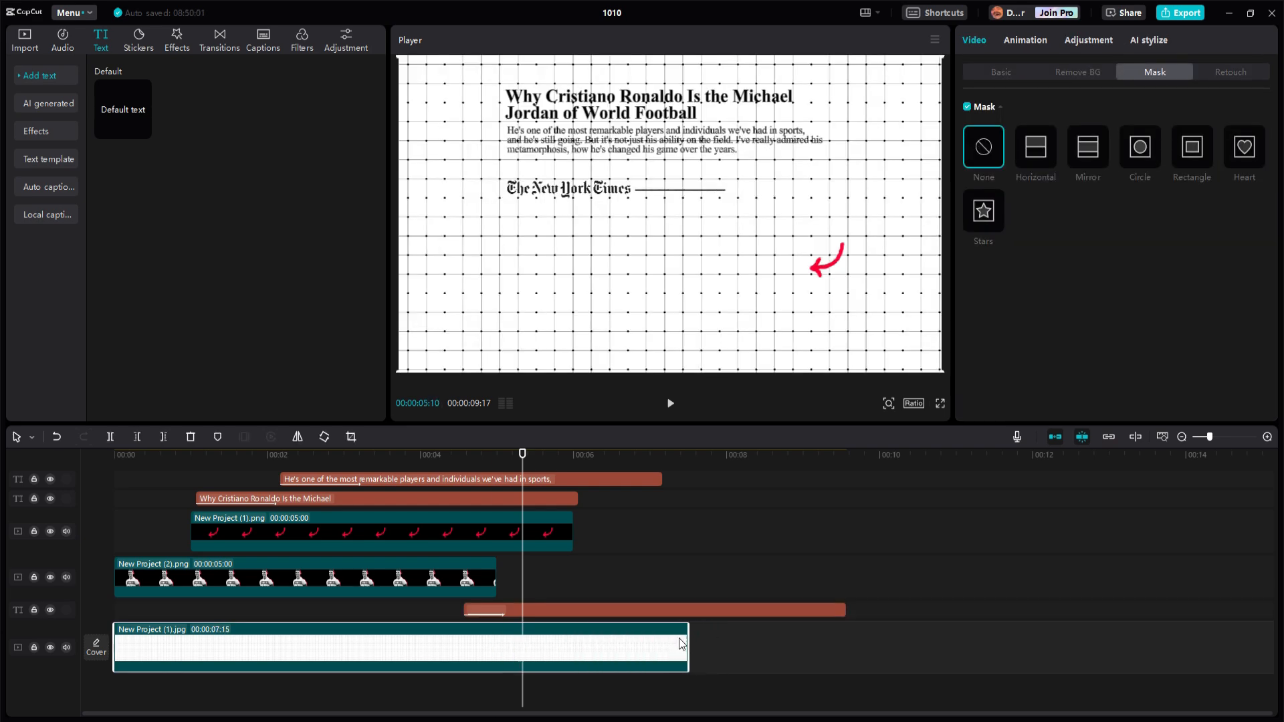
click(495, 579)
drag(495, 579, 688, 579)
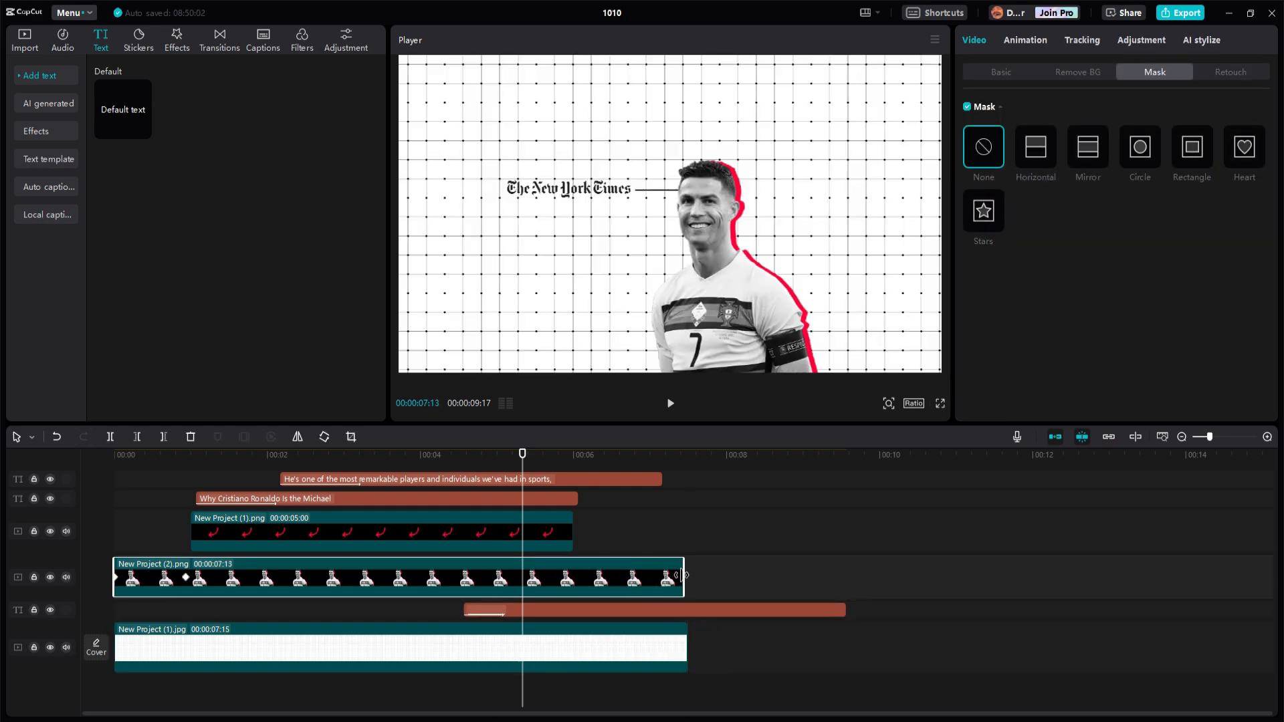
drag(571, 535, 687, 535)
scroll(687, 535, up, 2)
drag(577, 582, 689, 589)
click(495, 543)
drag(496, 543, 689, 562)
Step: Trim the ends of the logo's compound clip and the line clip at 00:00:07:15 to match the other clips
click(687, 455)
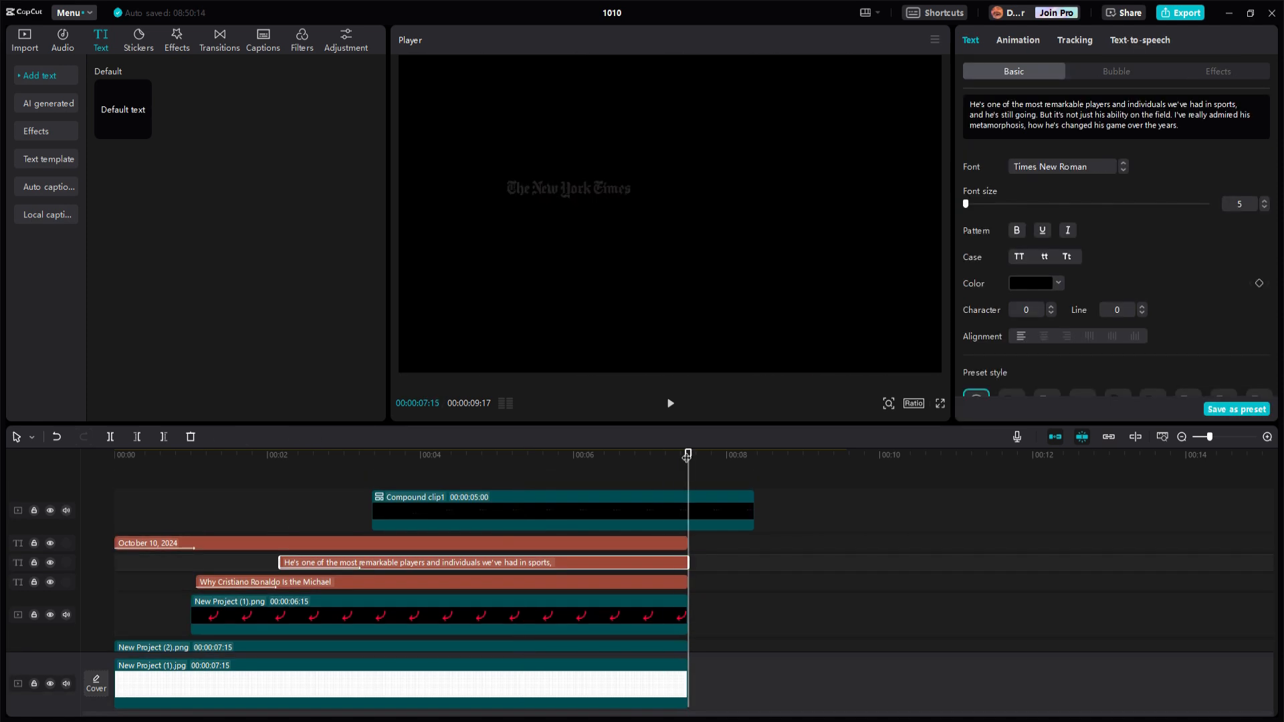
drag(739, 478, 664, 686)
scroll(711, 628, down, 3)
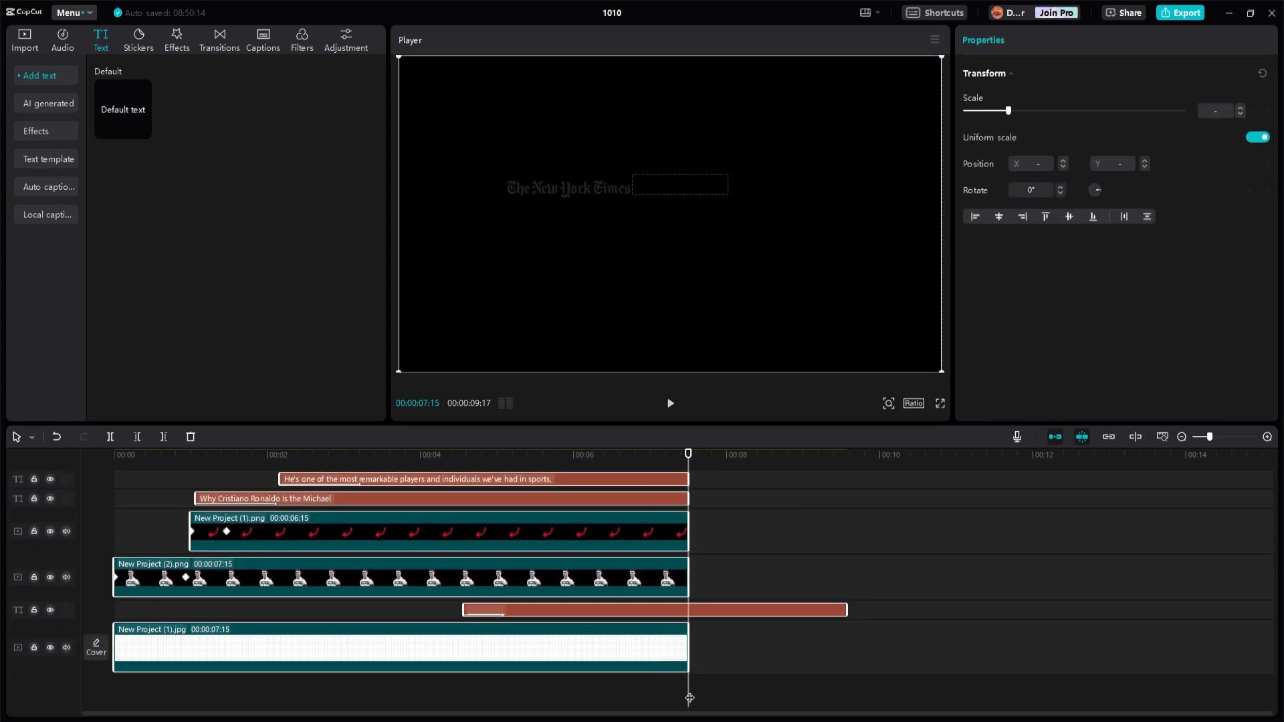
key(w)
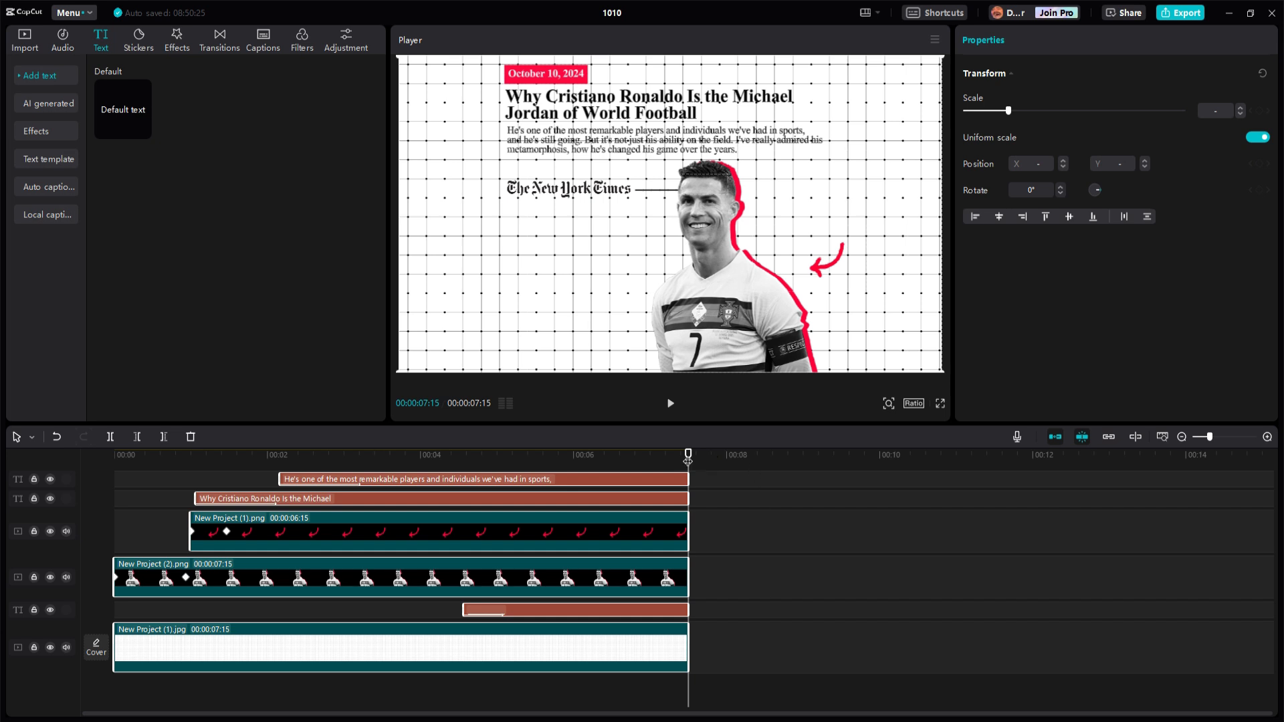
Step: Play the collage from the start to check the sequence of entrances and the clip layout
click(669, 405)
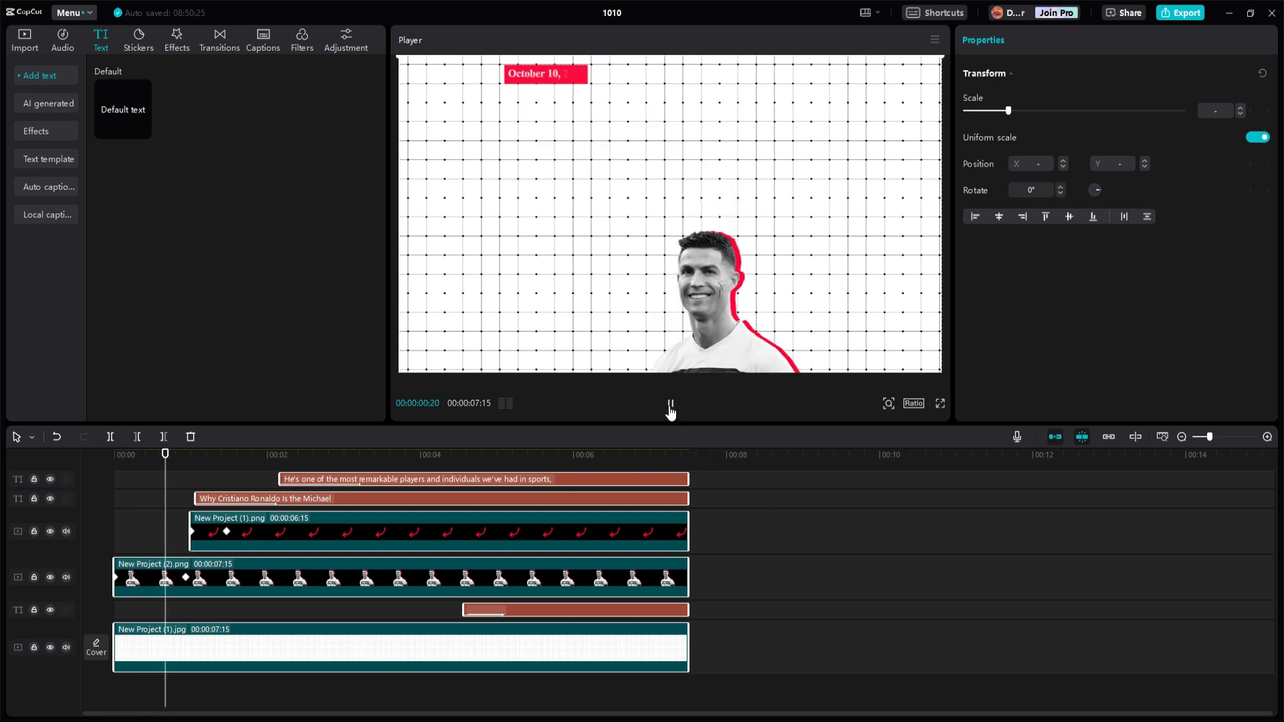
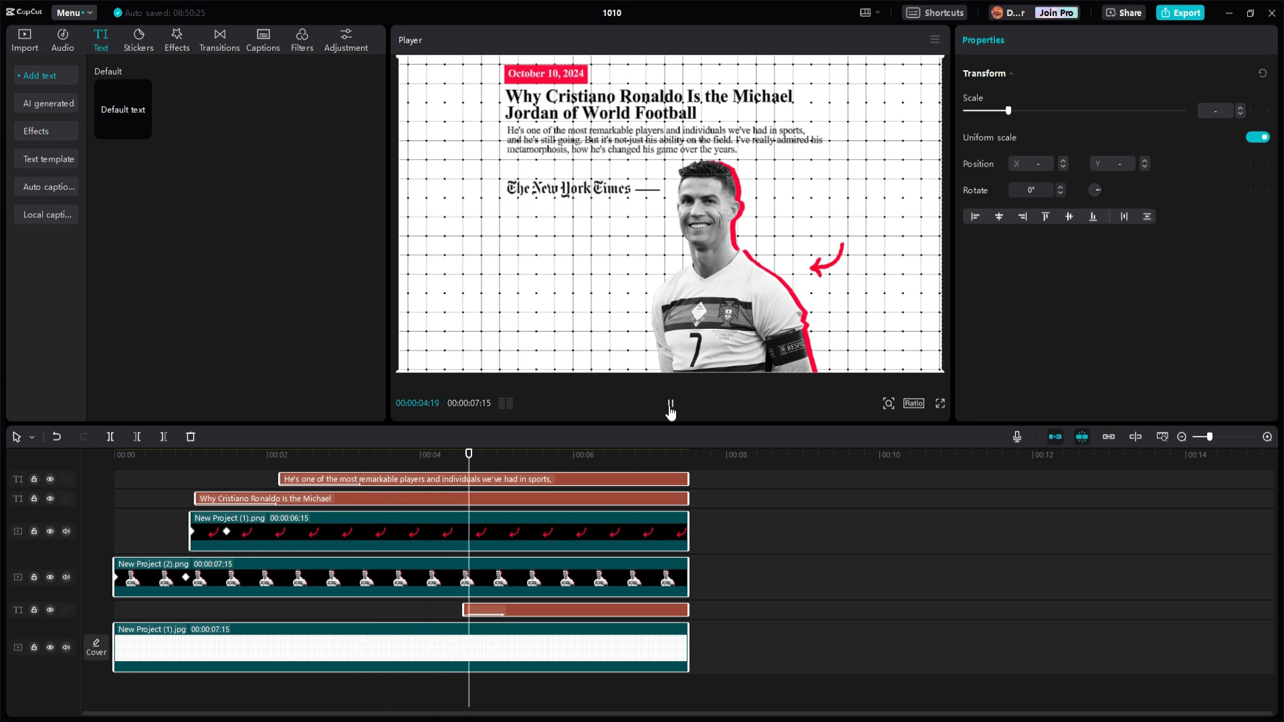
click(669, 406)
click(669, 406)
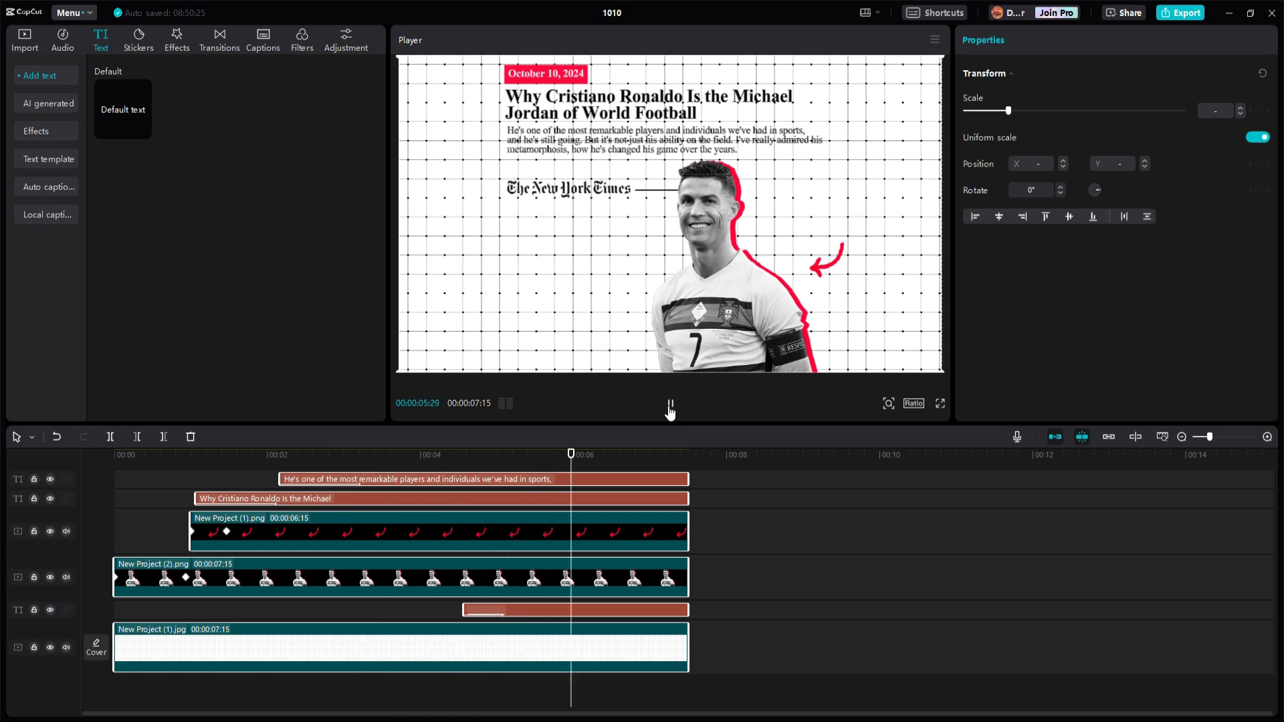
scroll(323, 507, up, 1)
scroll(324, 515, up, 2)
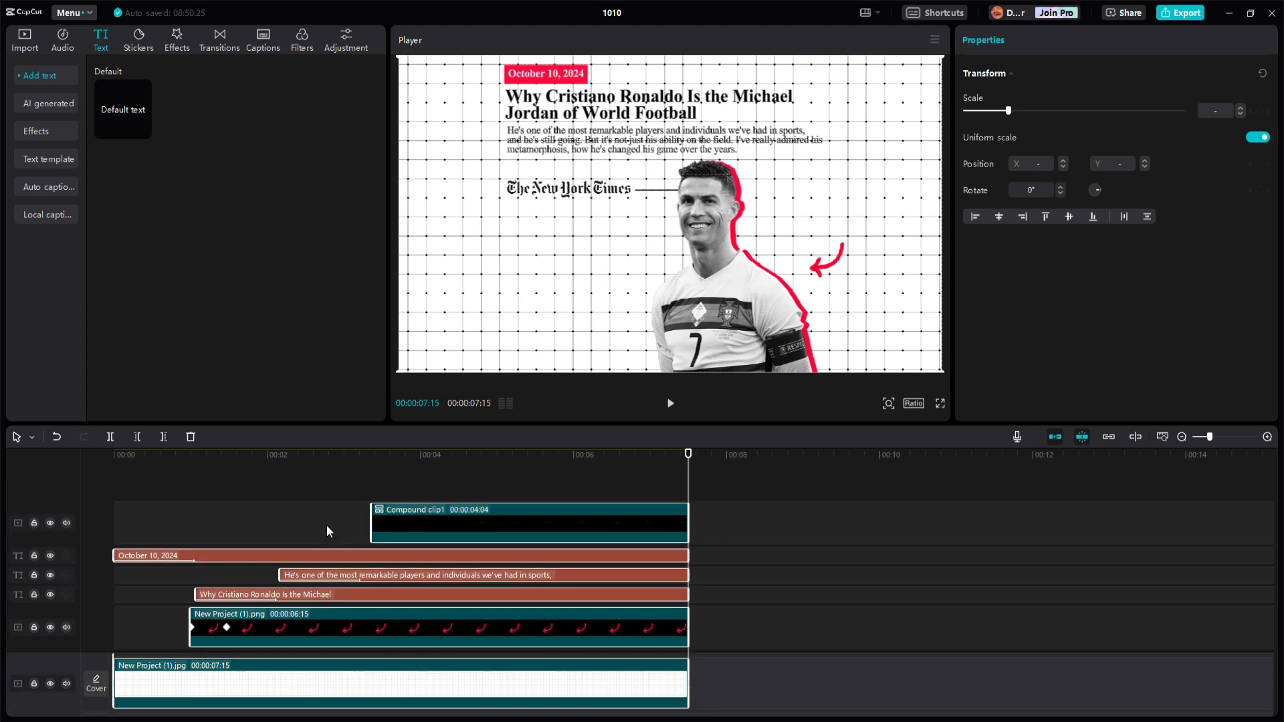
Step: Add Untitled-1.png at 00:00:02:10 on a new track and place it over the headline's first line at 59% scale
drag(685, 462, 177, 455)
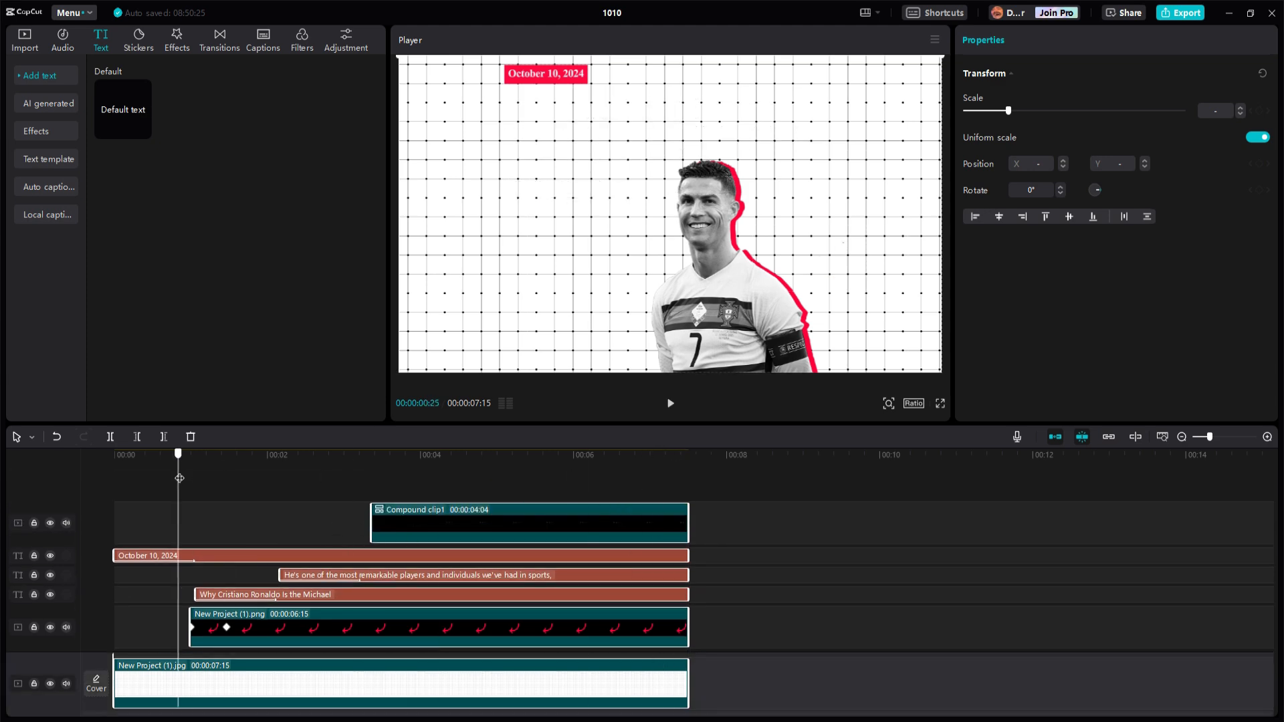
click(419, 533)
click(25, 38)
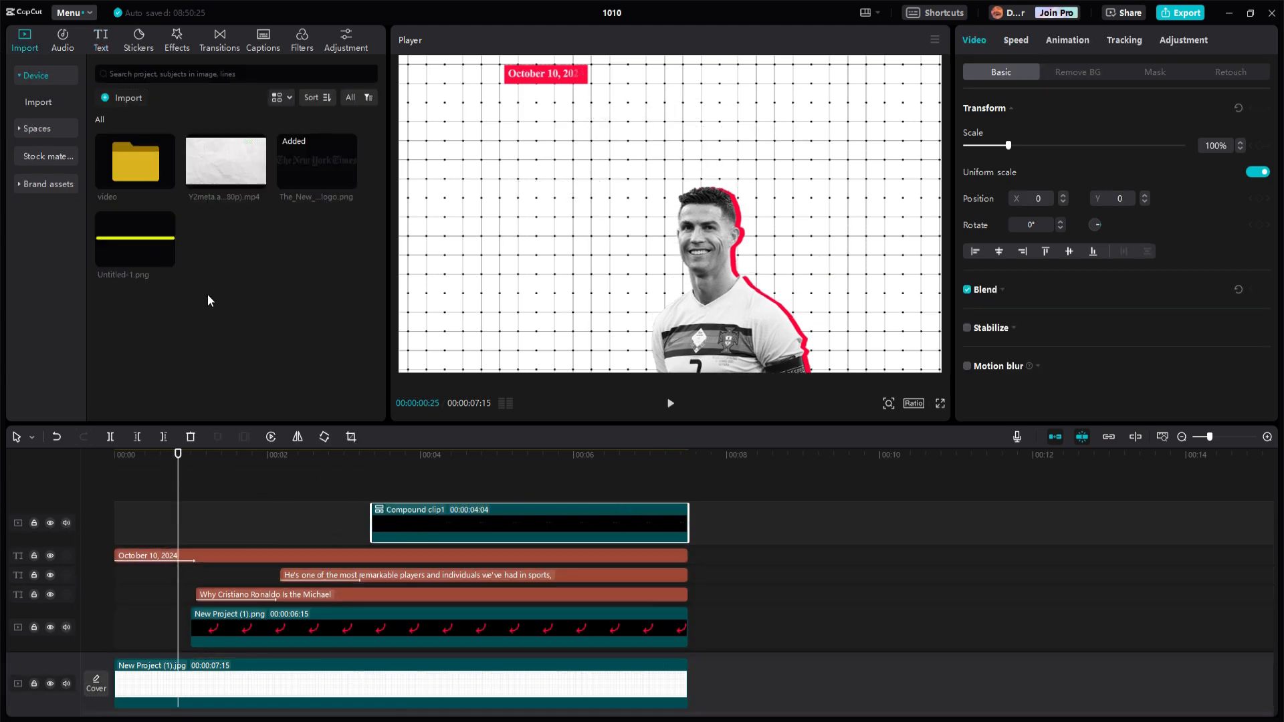
drag(137, 244, 414, 515)
drag(177, 487, 293, 486)
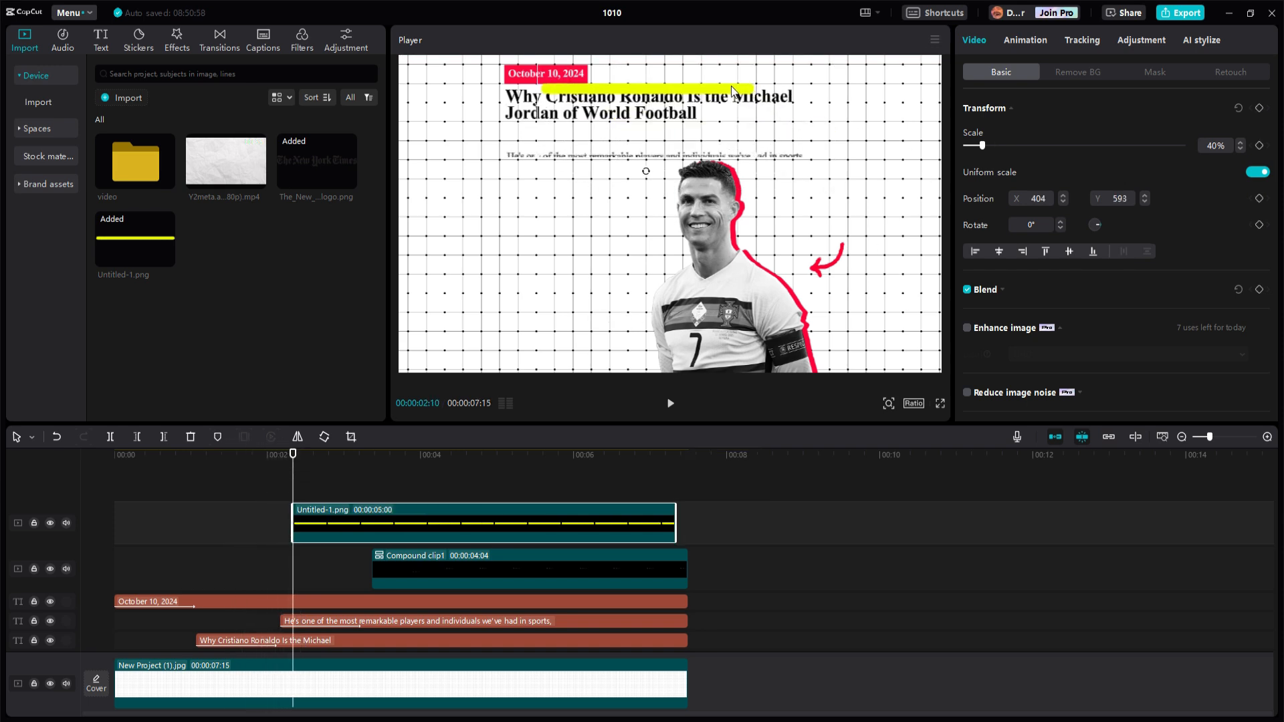
drag(726, 93, 726, 94)
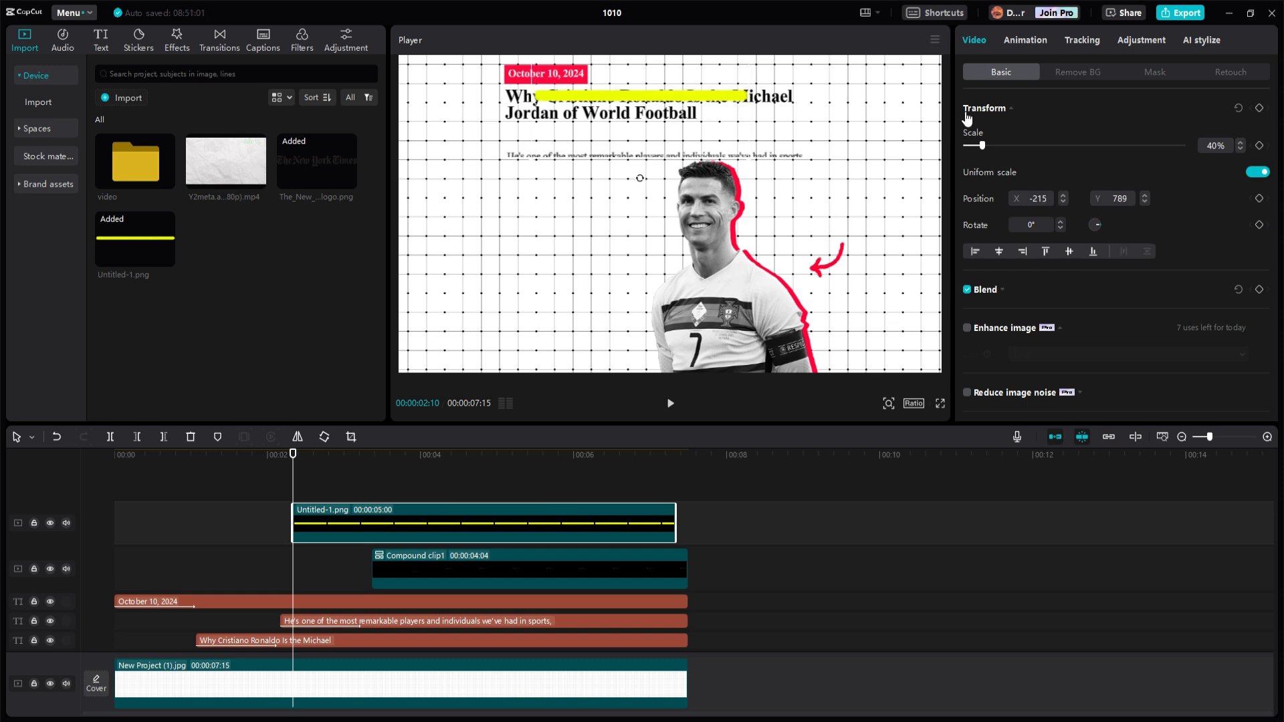
drag(985, 144, 992, 143)
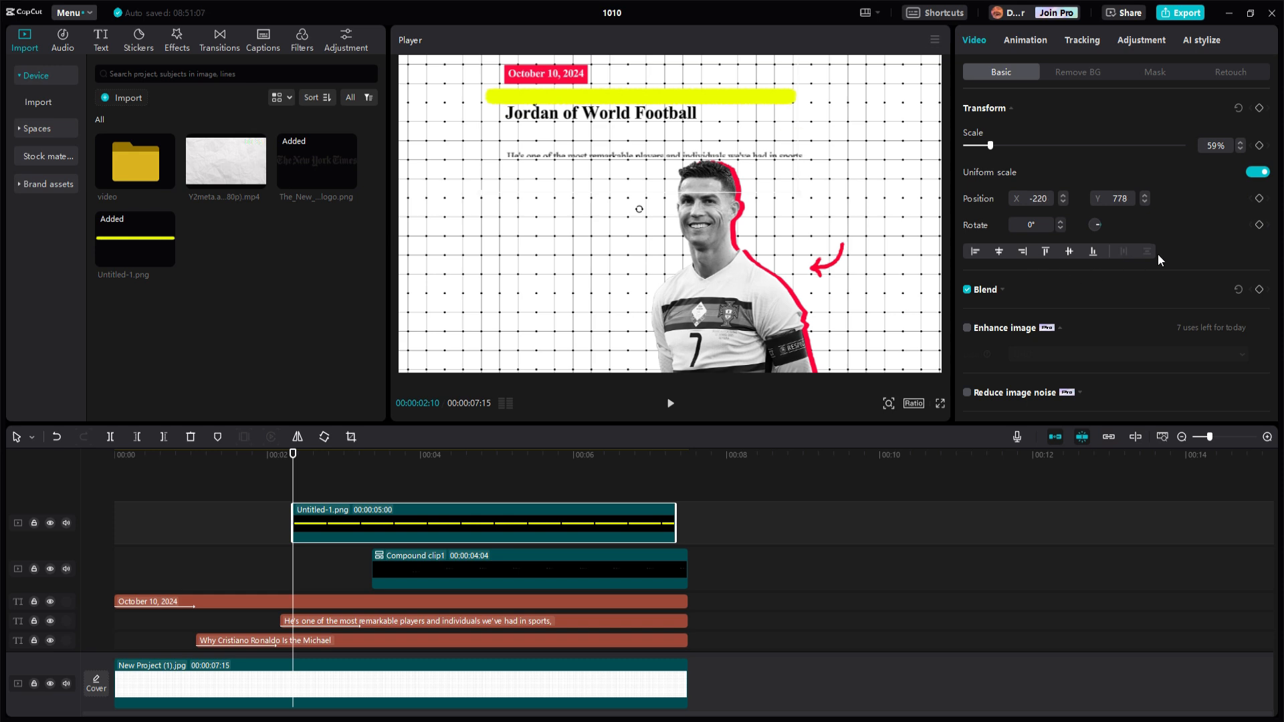
Step: Set the yellow highlight's blend mode to Multiply
scroll(1052, 247, down, 3)
scroll(1086, 259, up, 3)
scroll(1046, 247, down, 2)
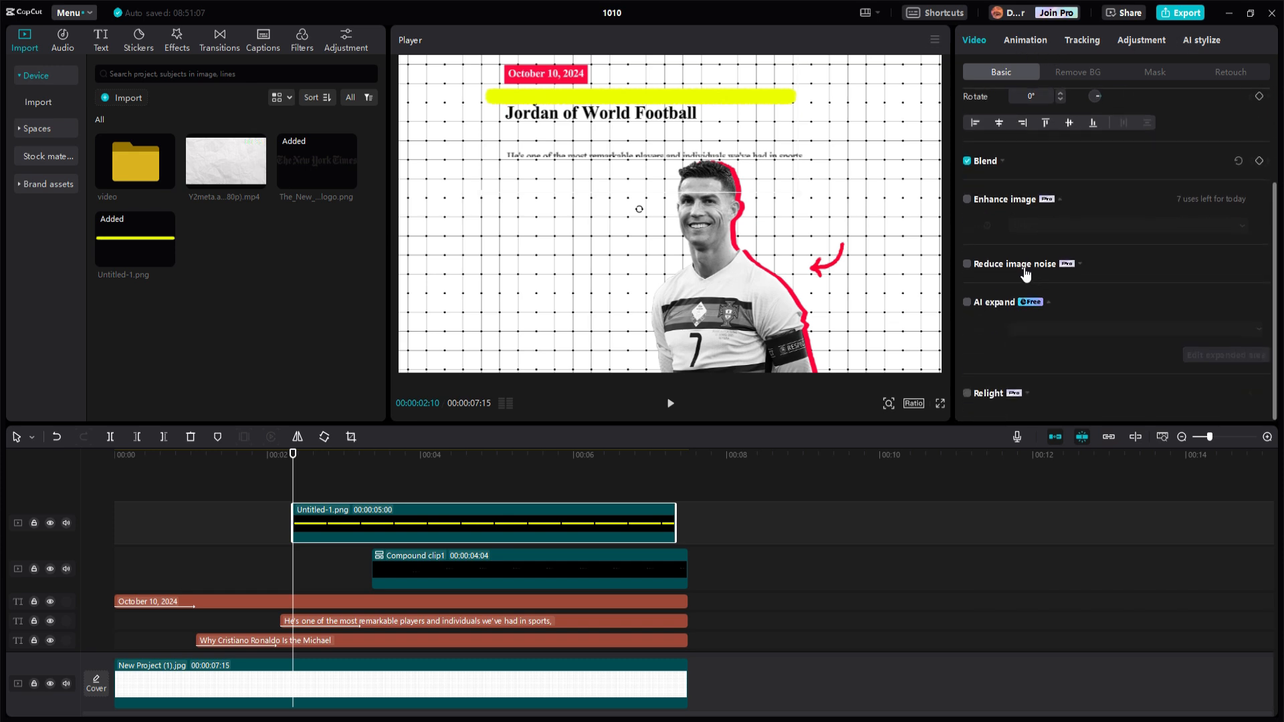
click(999, 161)
click(1054, 188)
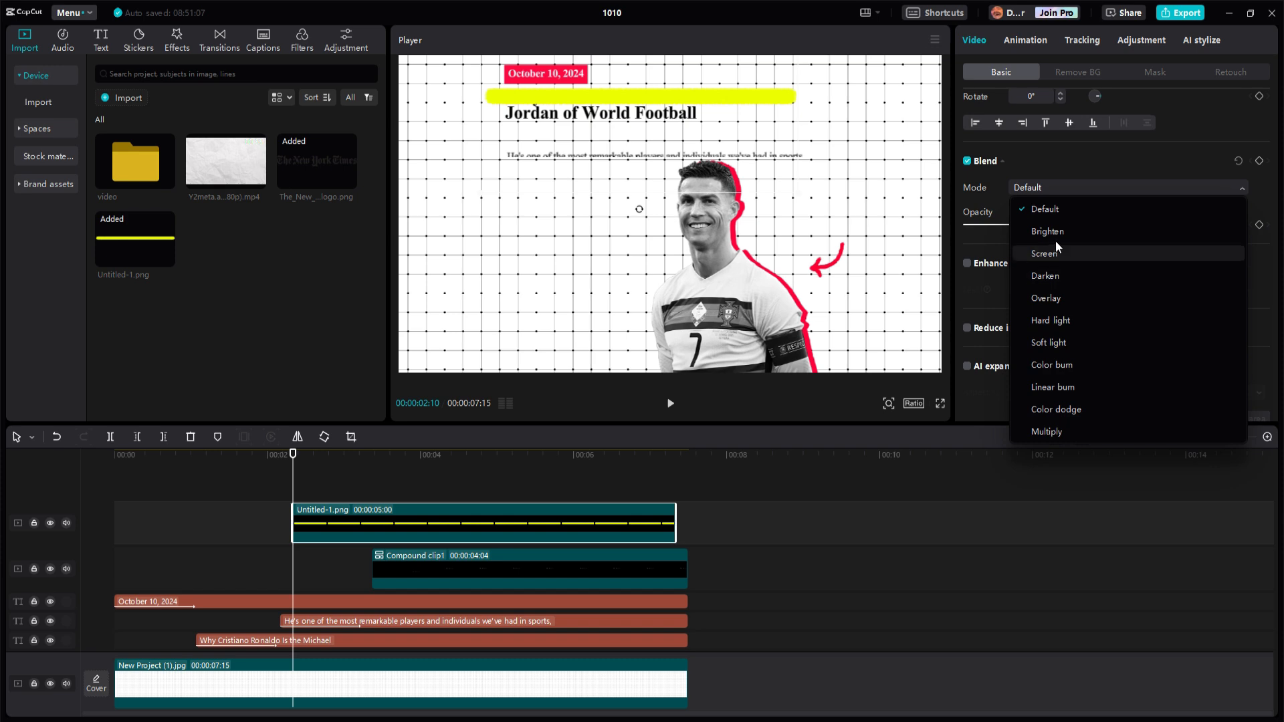
click(1053, 434)
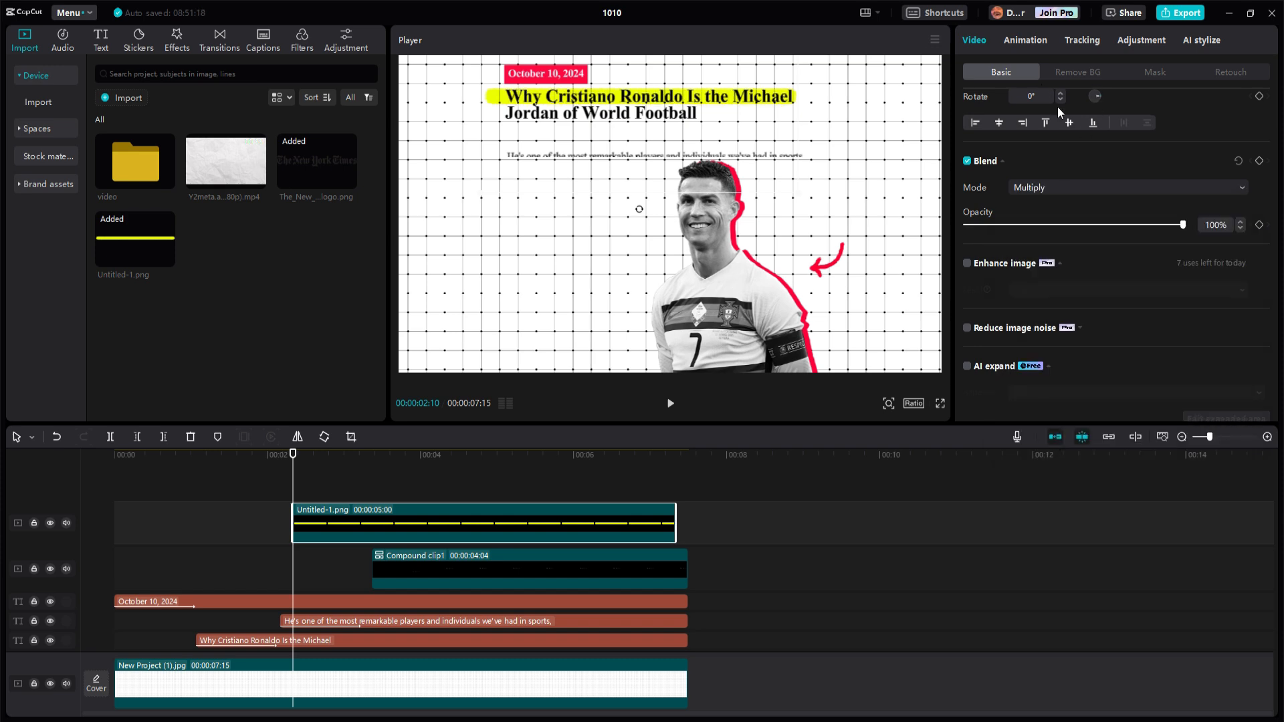
Step: Limit the highlight to "Cristiano Ronaldo" with a Mirror mask rotated 90° at size 887, and extend its clip to 00:00:07:15
click(1158, 70)
click(1075, 147)
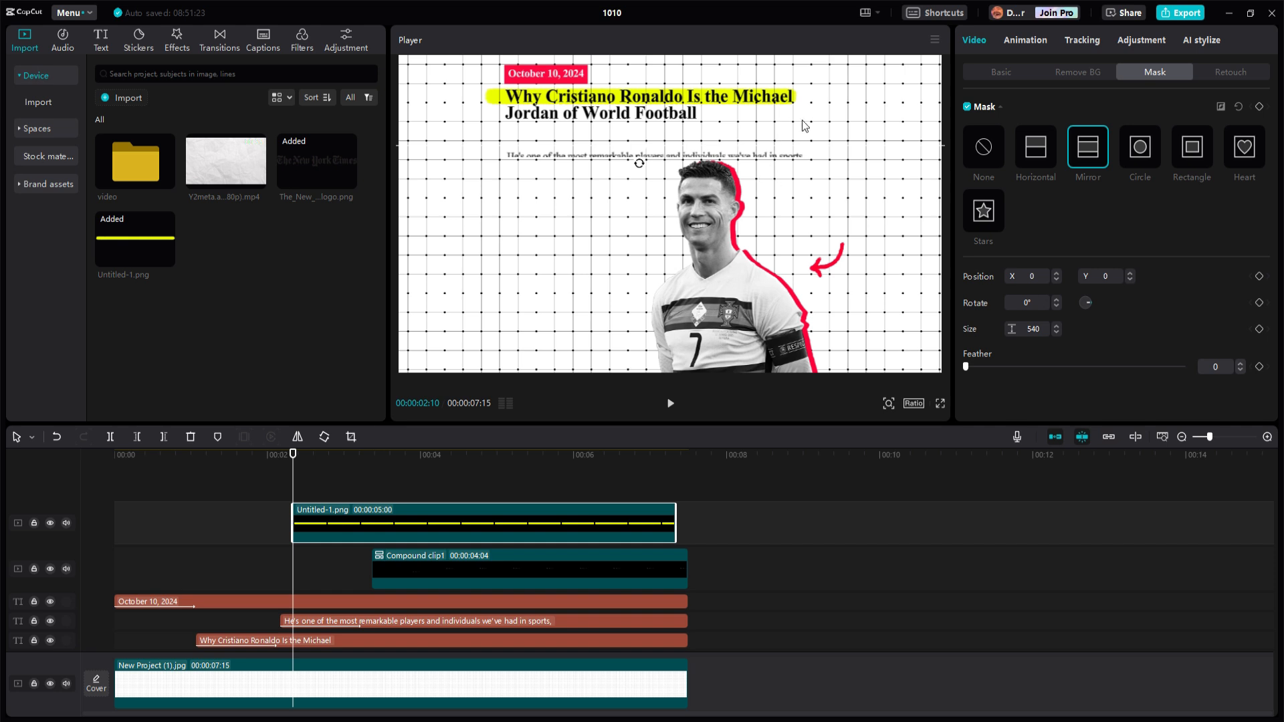
drag(632, 164, 428, 109)
drag(639, 170, 613, 160)
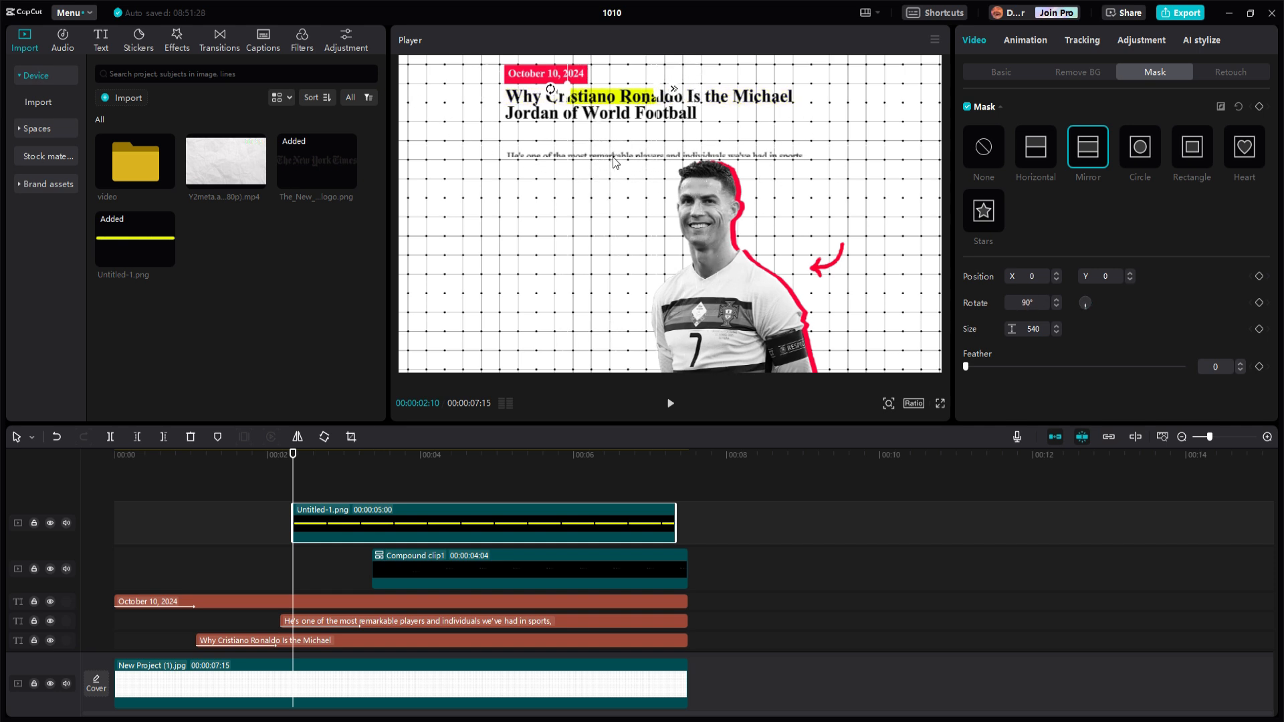
drag(659, 94, 687, 94)
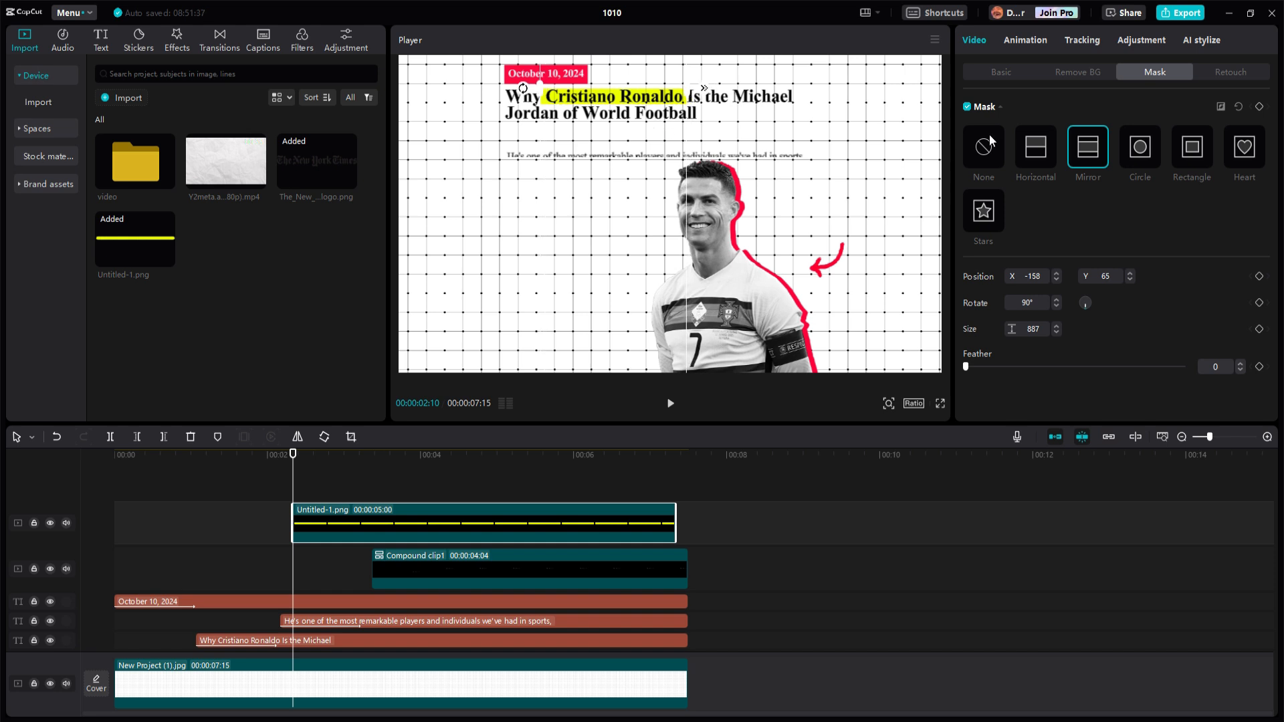
click(999, 69)
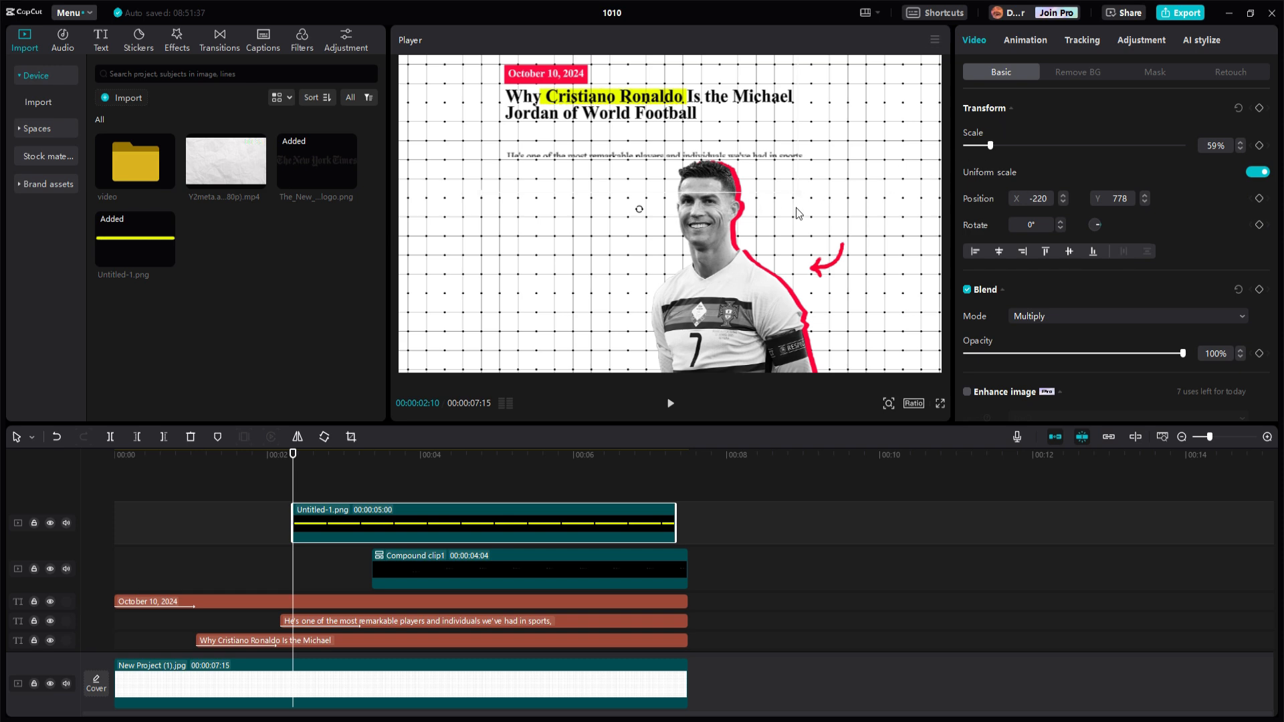
drag(675, 516, 688, 516)
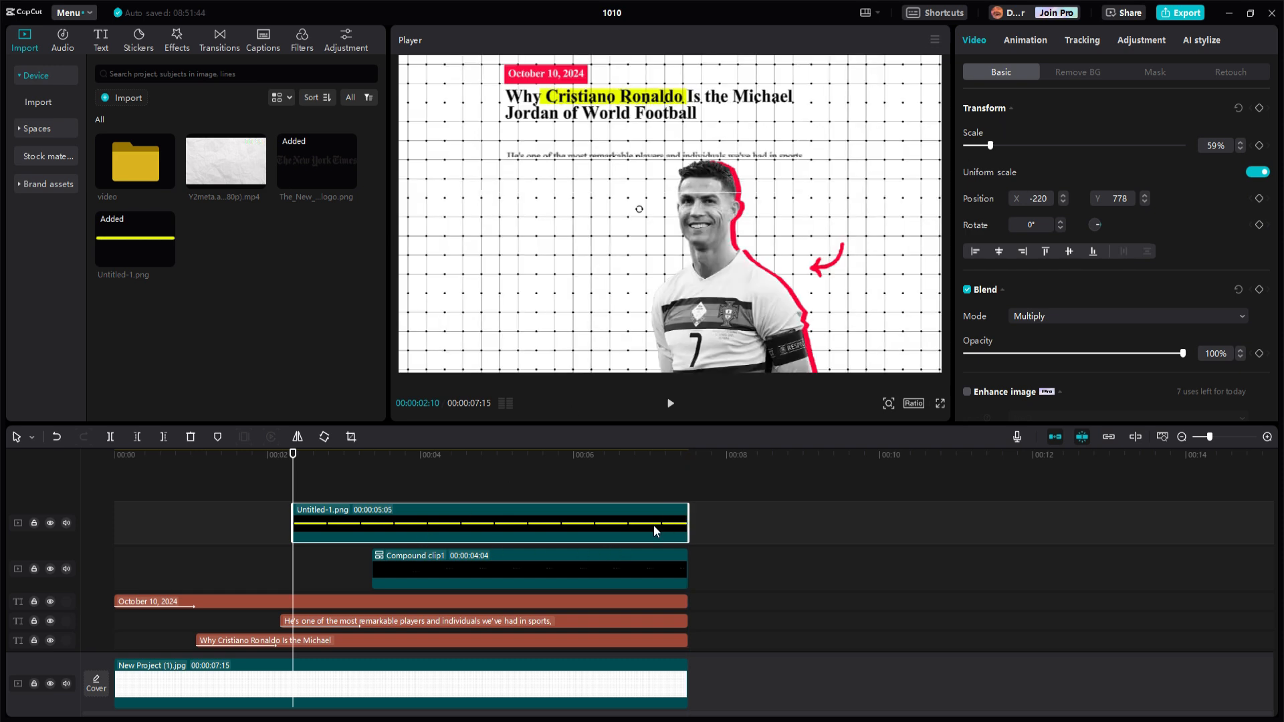
Step: Convert the headline highlight into a compound clip and set that clip's blend mode to Multiply
right_click(332, 519)
click(425, 449)
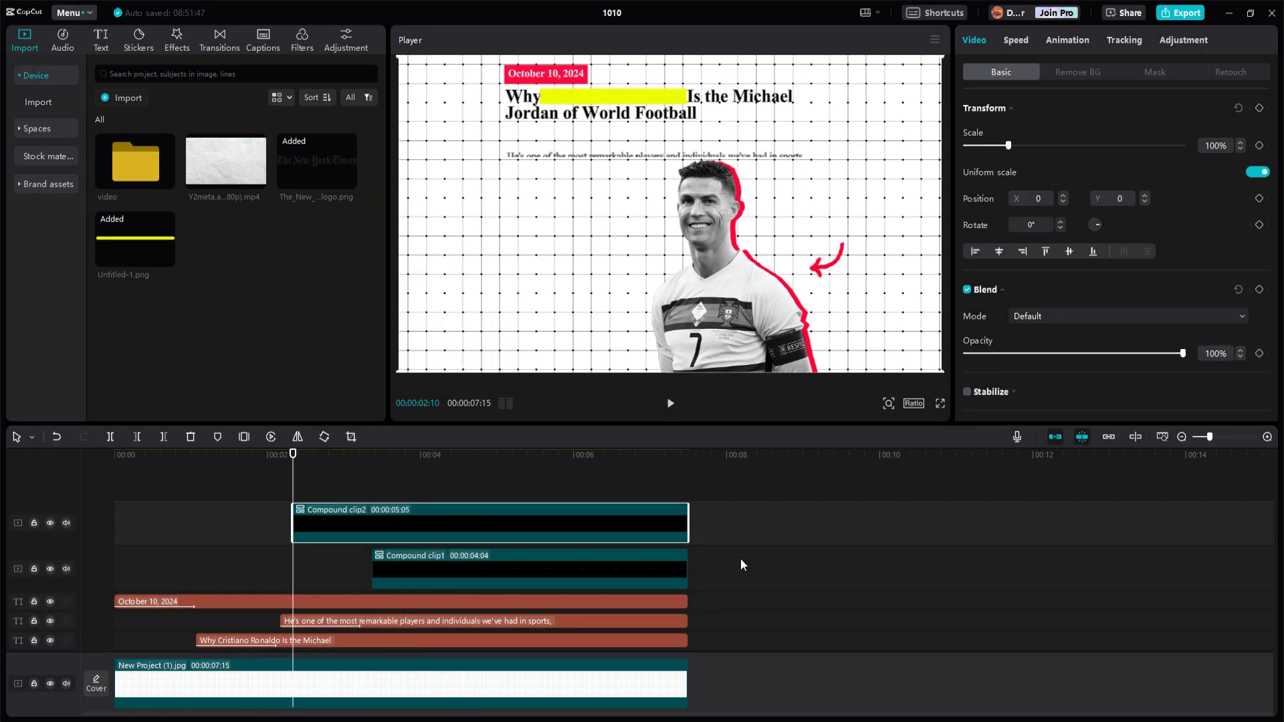
click(1039, 315)
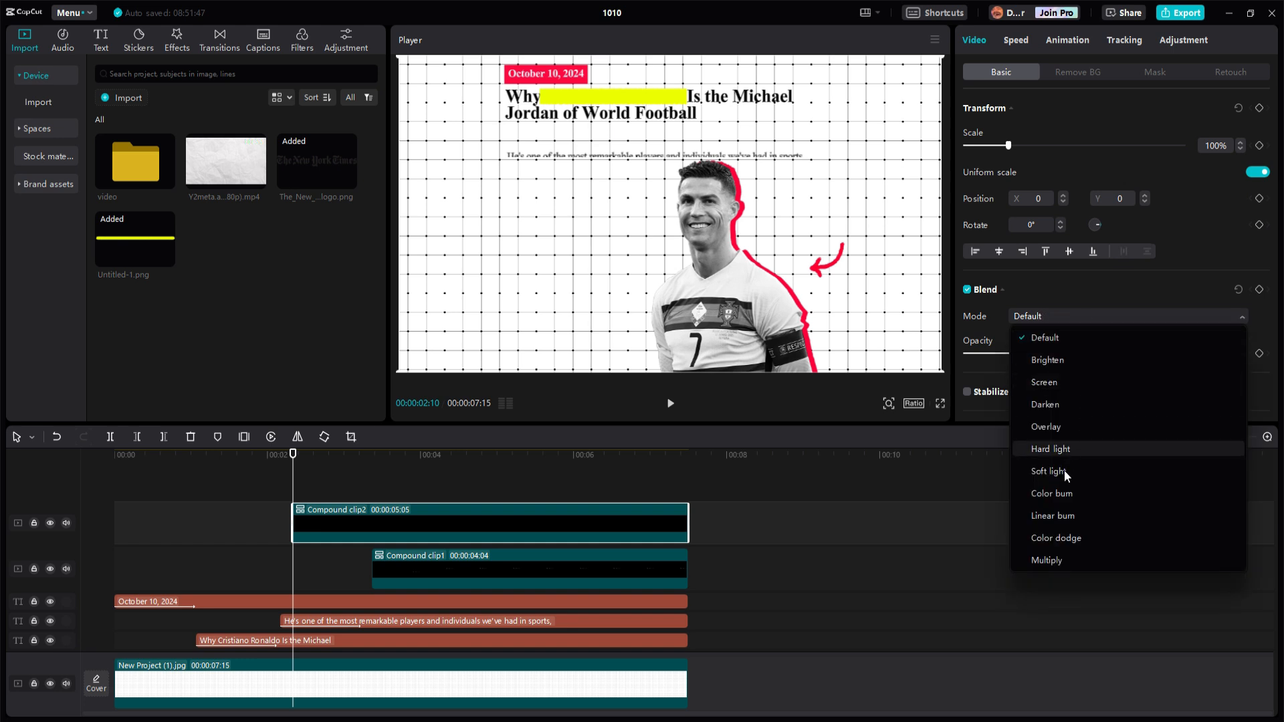
click(1045, 561)
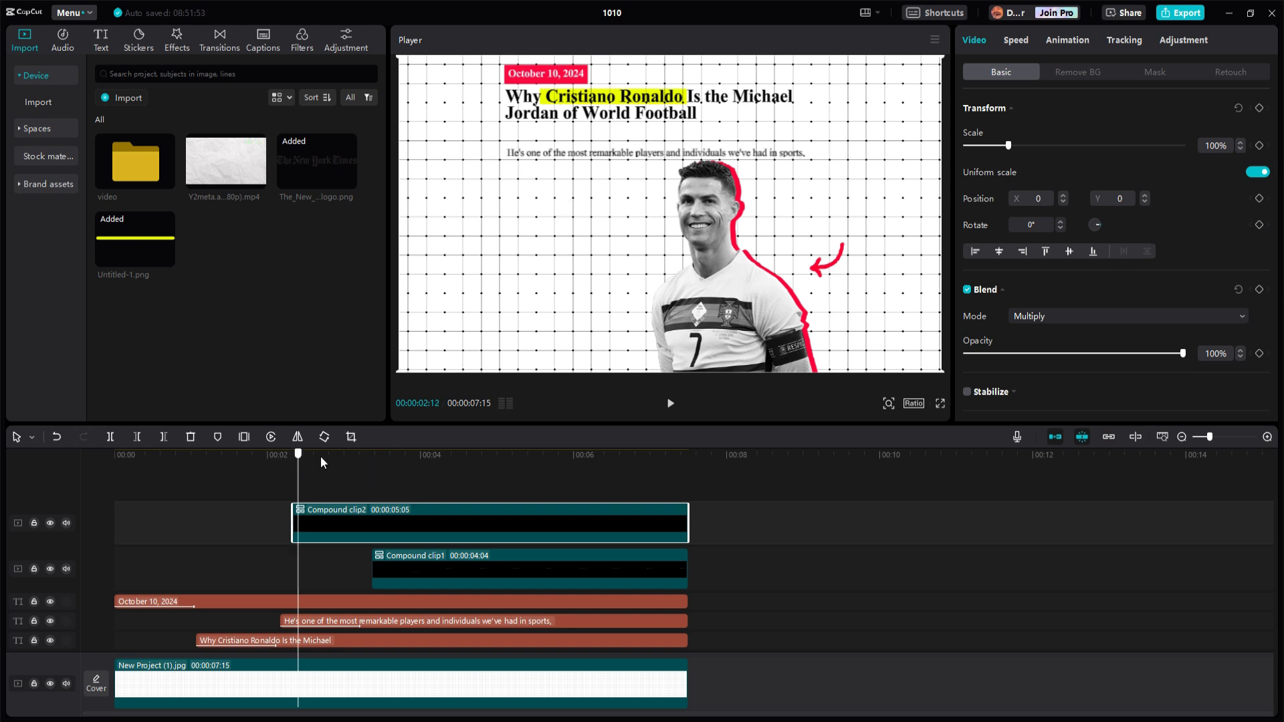
Step: Add Untitled-1.png at 00:00:04:17 on a new track and place it over the article's last line at 36% scale, X 227, Y 428
drag(405, 460, 464, 470)
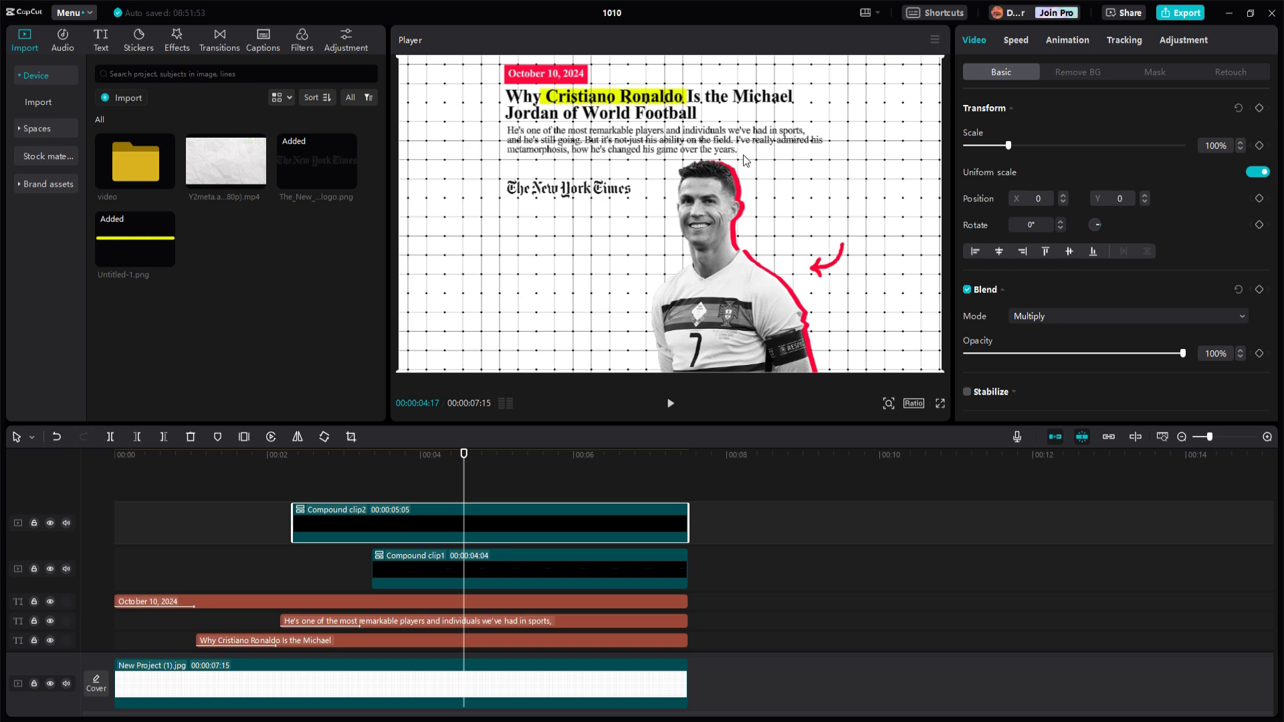
drag(164, 251, 464, 486)
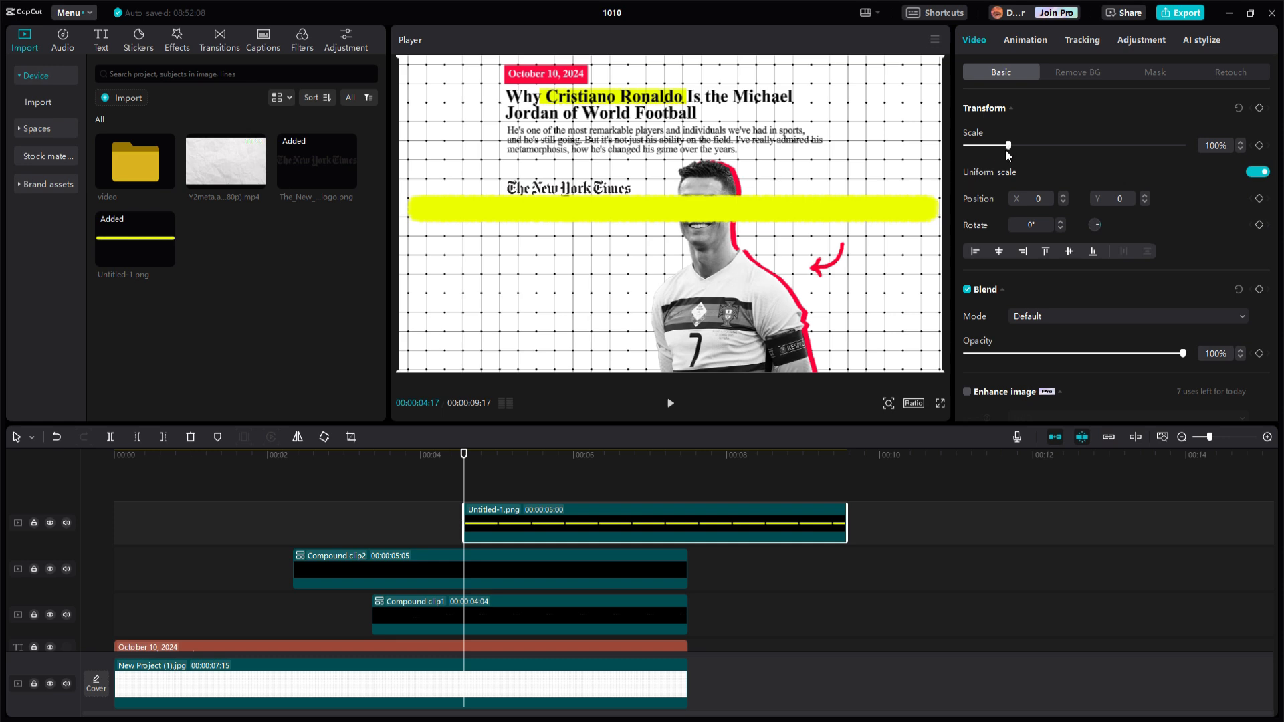
drag(1010, 148, 985, 147)
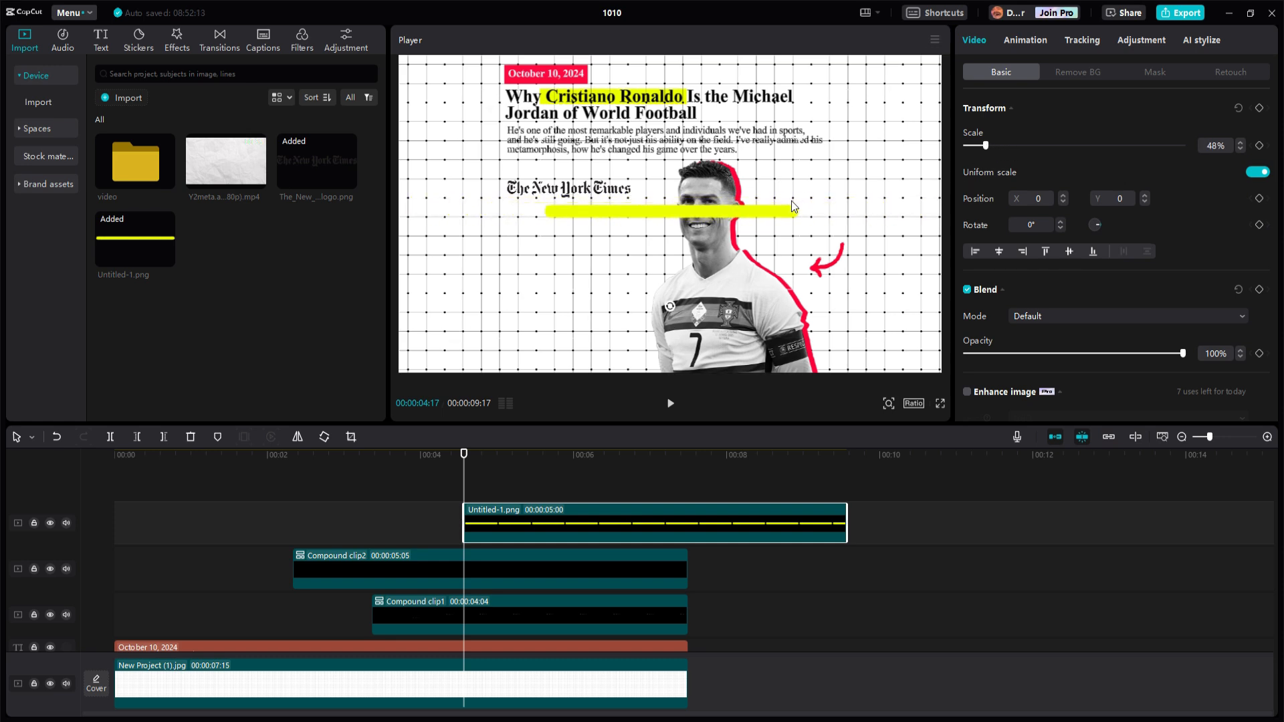
drag(792, 201, 798, 155)
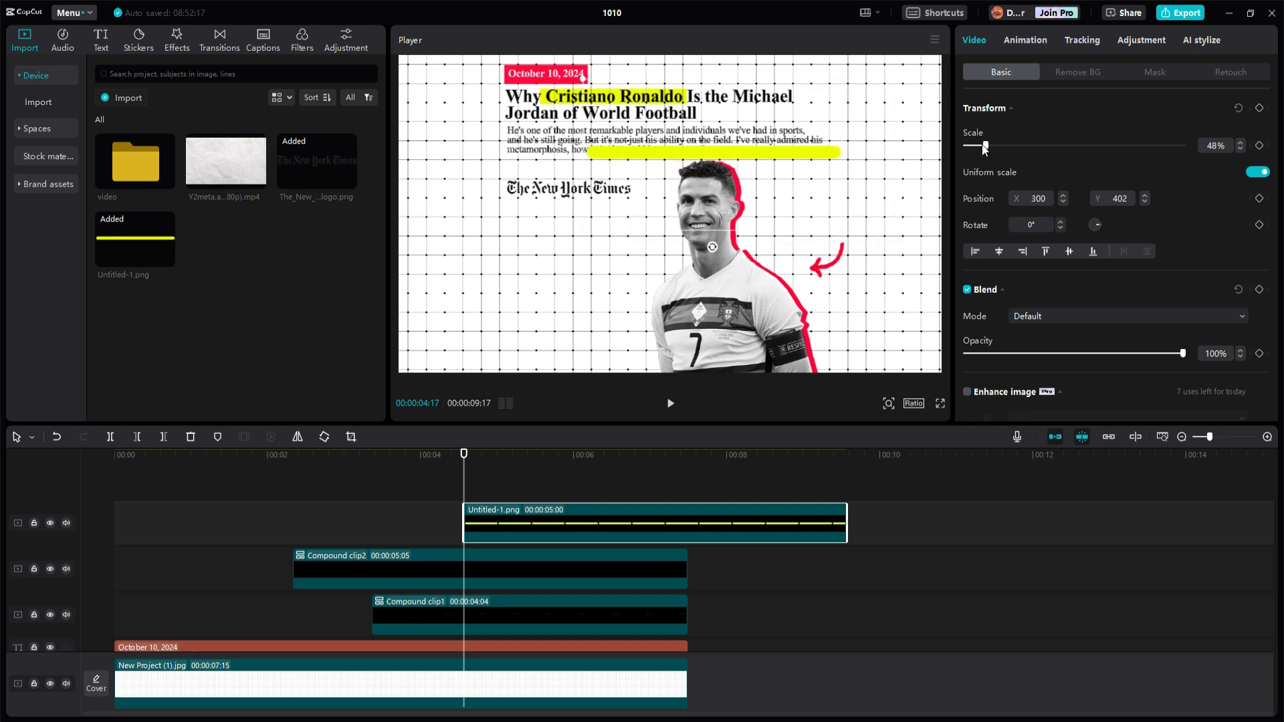
drag(986, 146, 983, 145)
drag(799, 154, 790, 151)
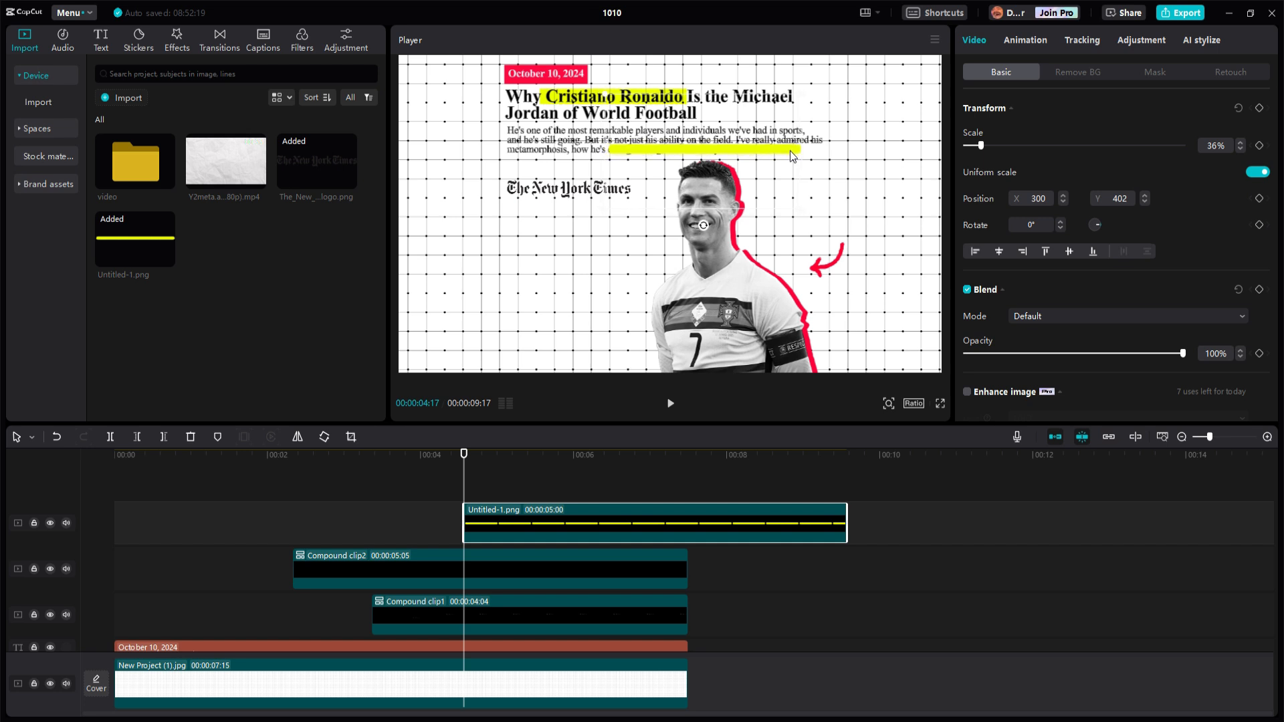
Step: Blend the new highlight with Multiply and limit it to "his game over the years." using a Mirror mask rotated -90° at size 983
click(1044, 321)
click(1070, 562)
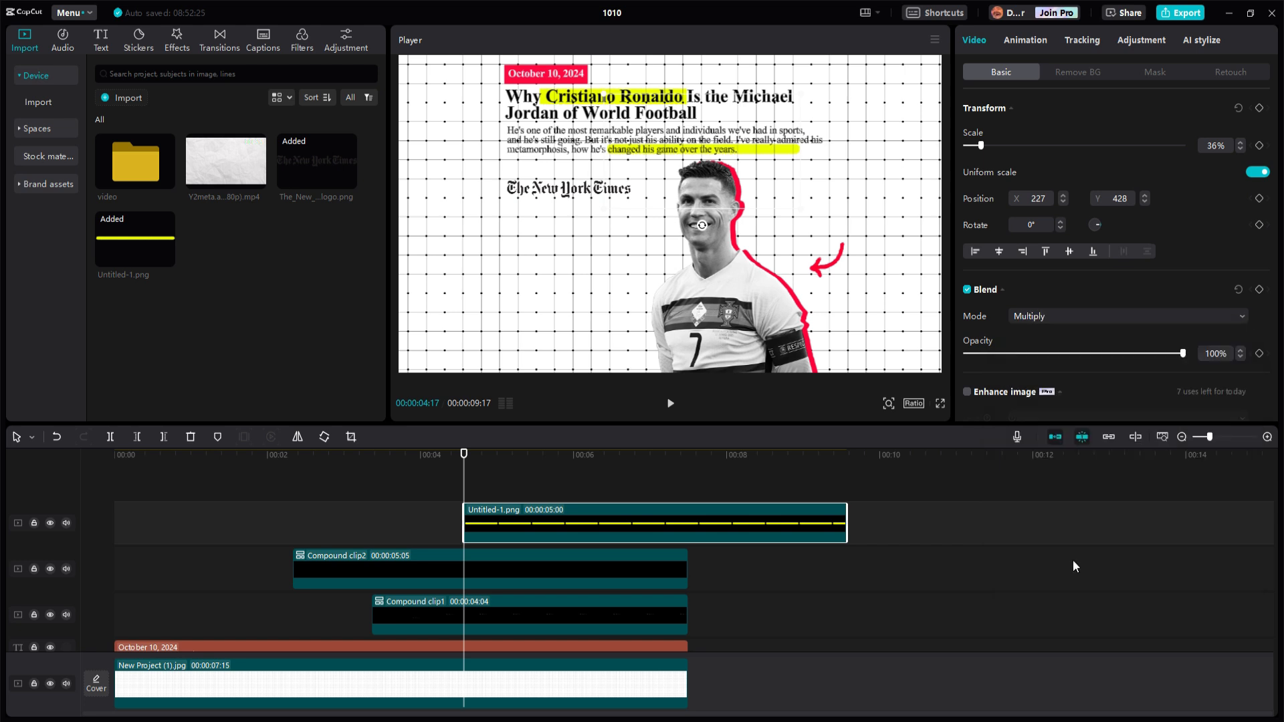
click(1160, 74)
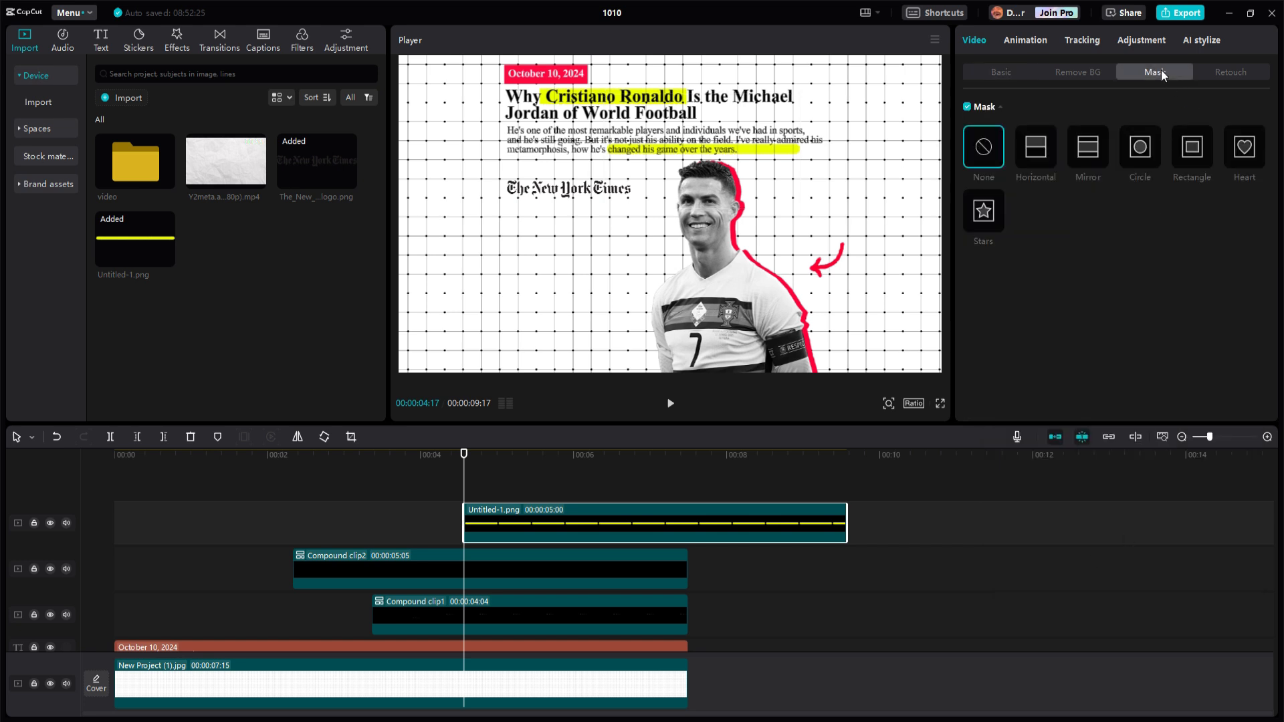
click(1088, 147)
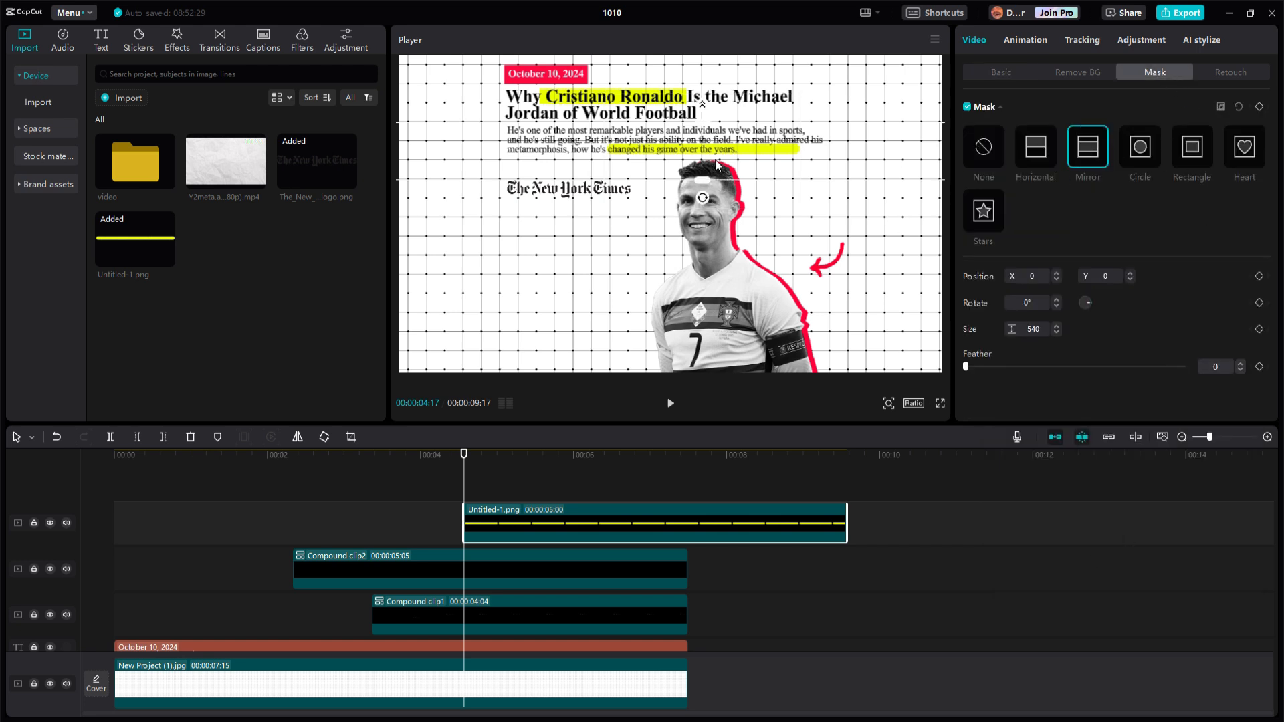
drag(698, 209, 742, 147)
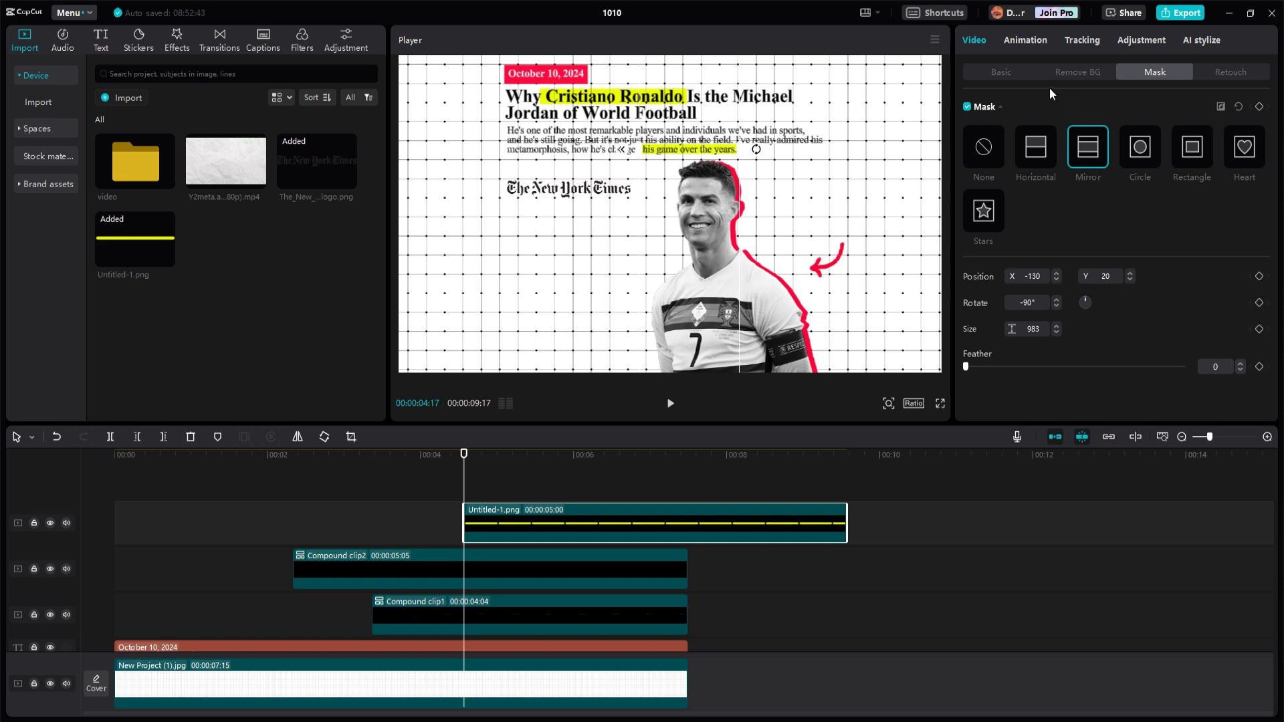
click(1009, 72)
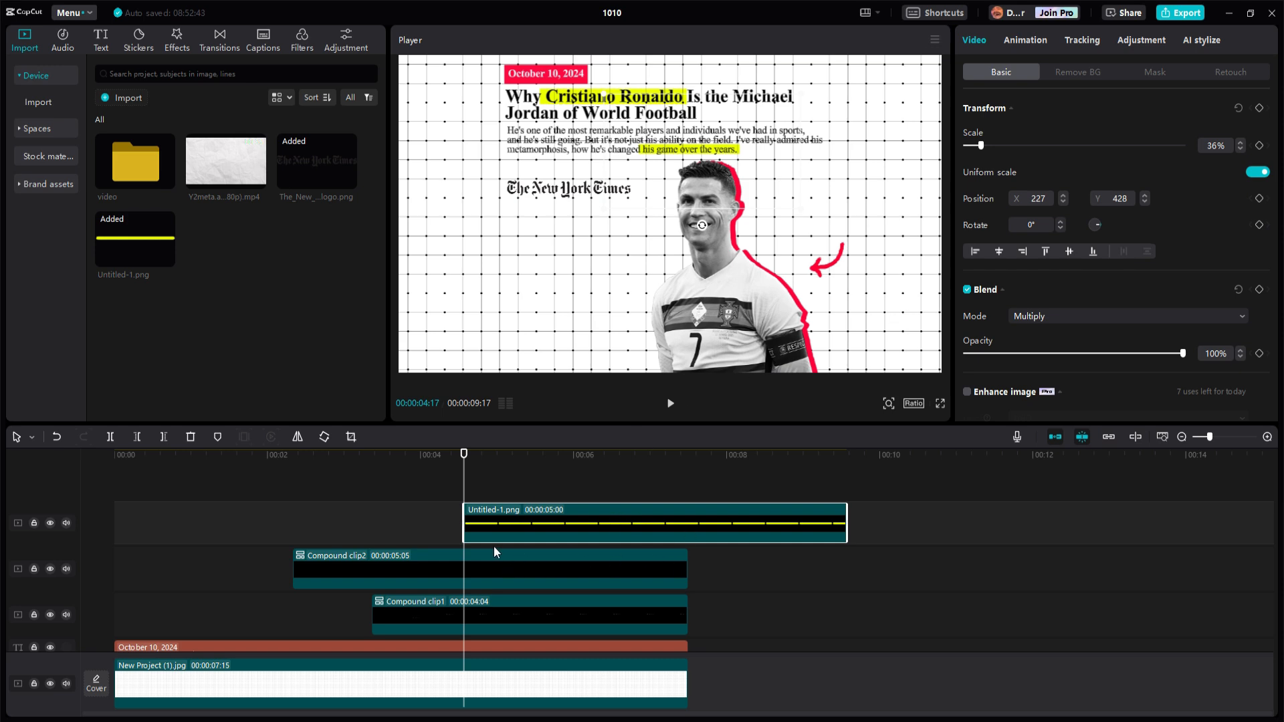
Step: Convert the article highlight into a compound clip ending at 00:00:07:15 and set its blend mode to Multiply
right_click(536, 523)
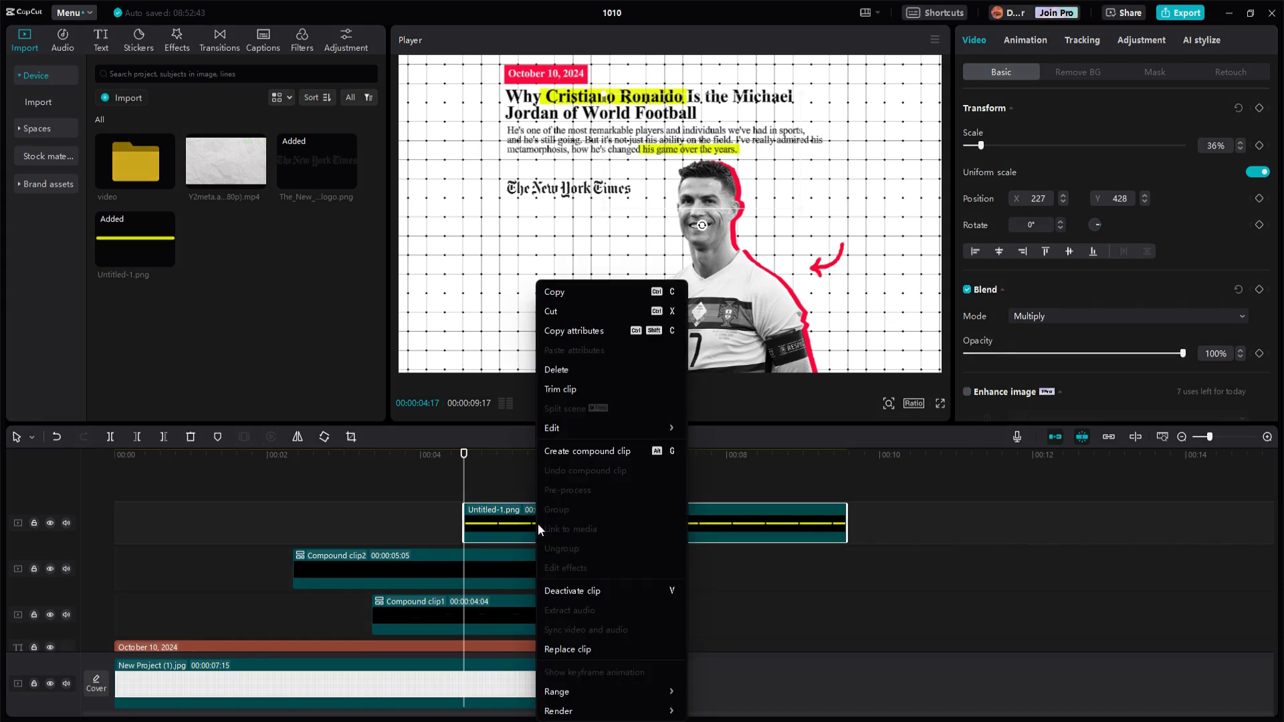
click(609, 452)
drag(729, 458, 489, 485)
key(w)
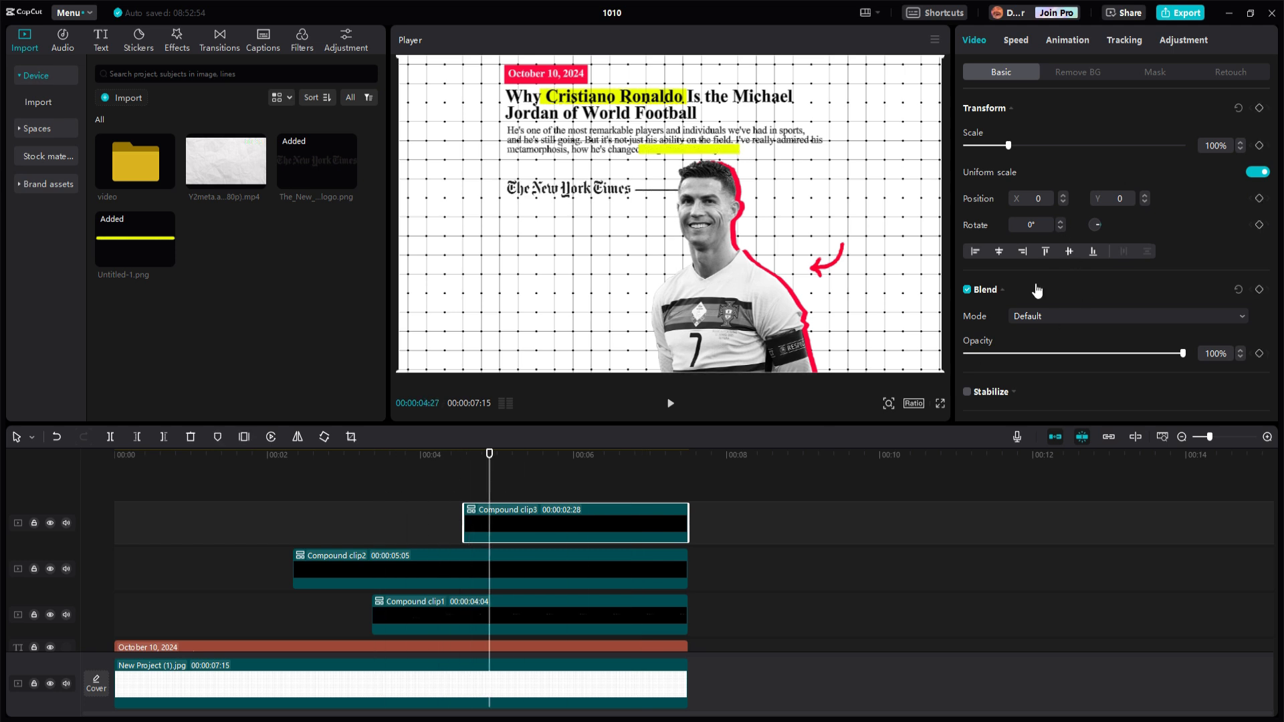
click(1030, 315)
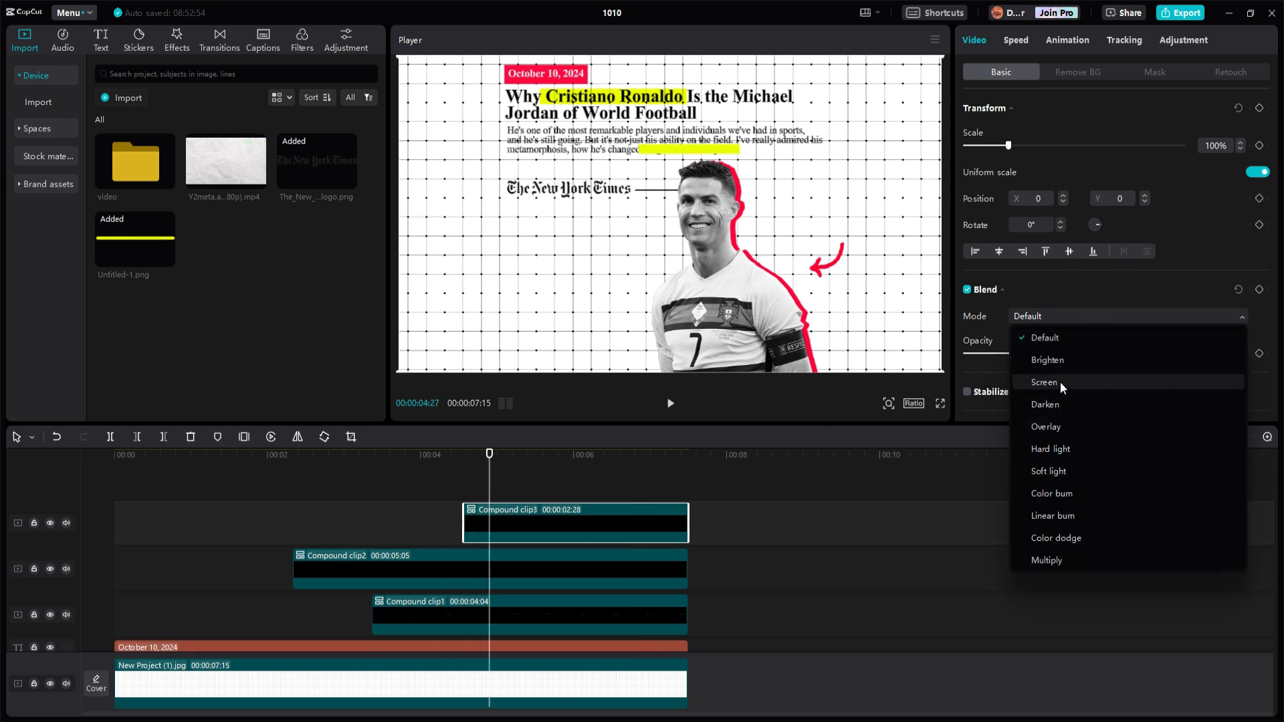
click(1055, 560)
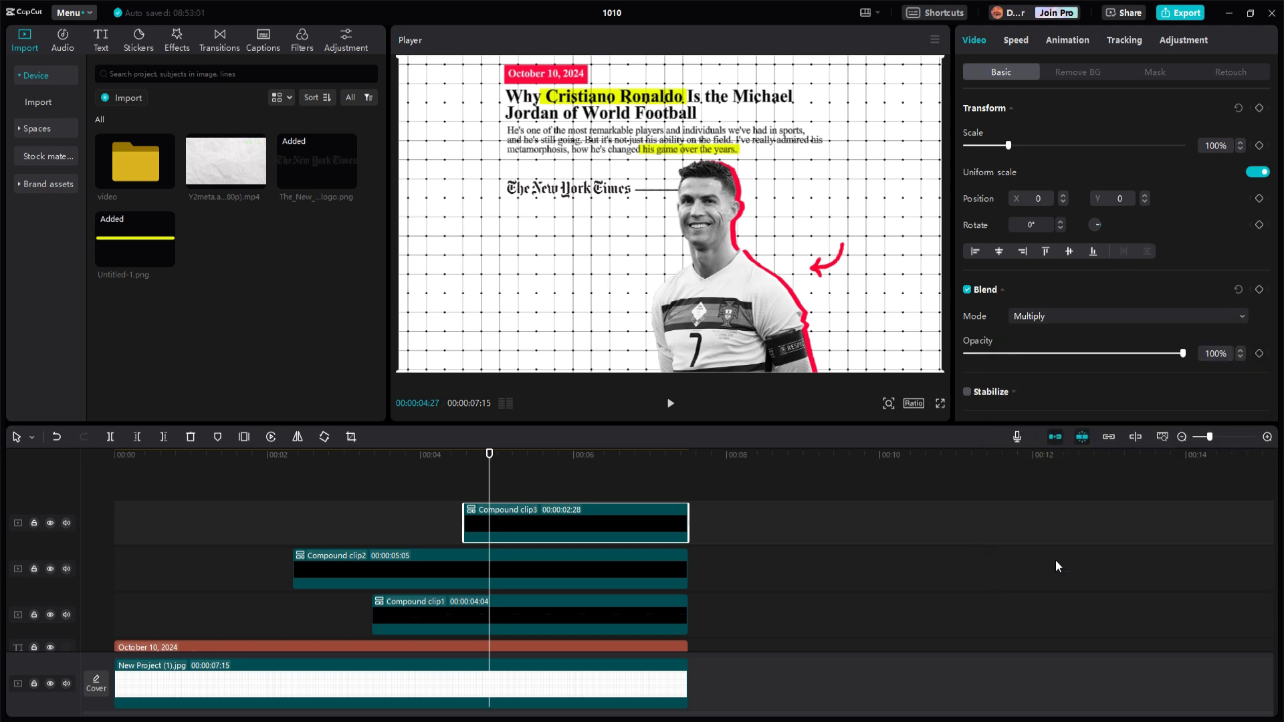
Step: Hide the headline highlight at 00:00:02:10 with a Horizontal mask rotated -90° and positioned at X -532
click(300, 478)
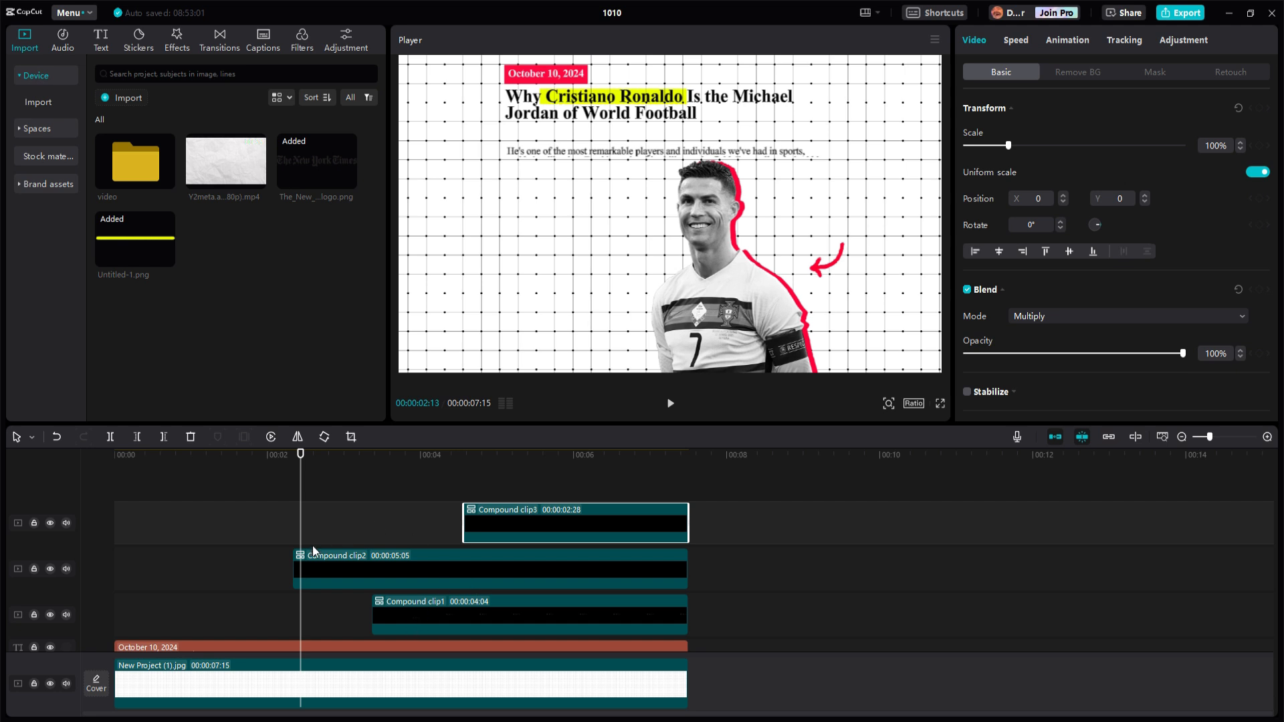
click(292, 528)
click(341, 570)
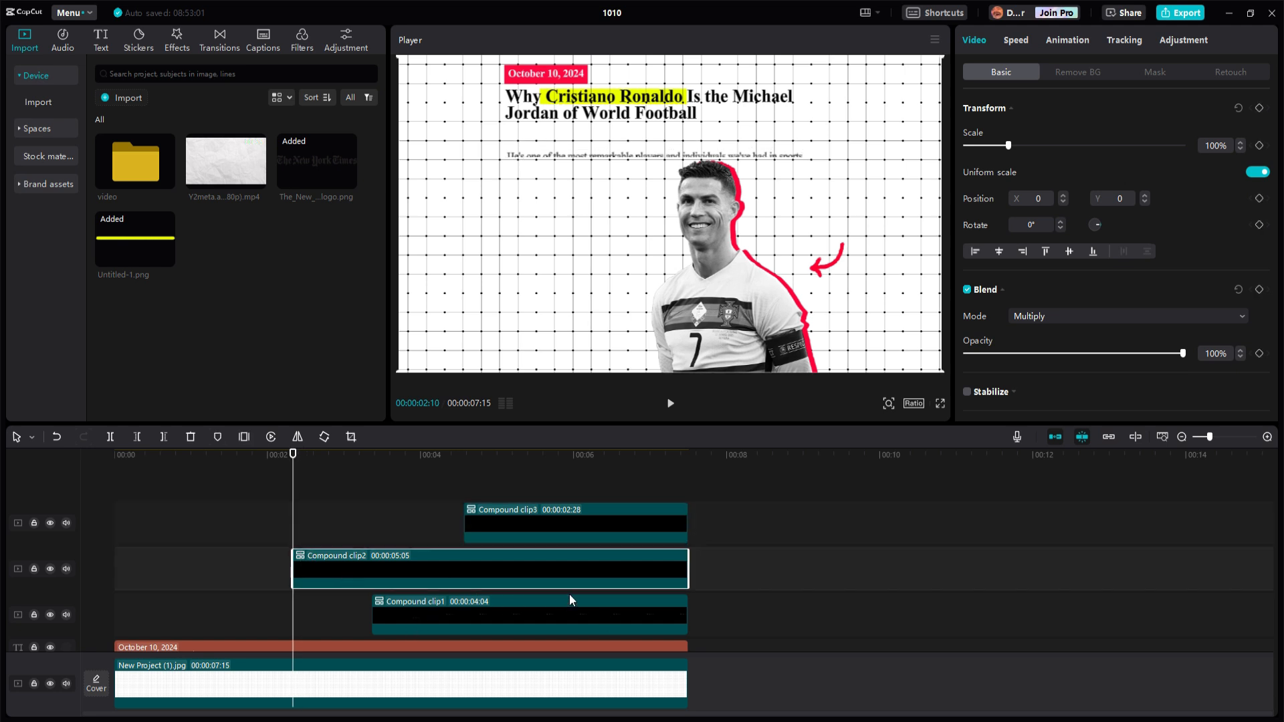
click(1157, 75)
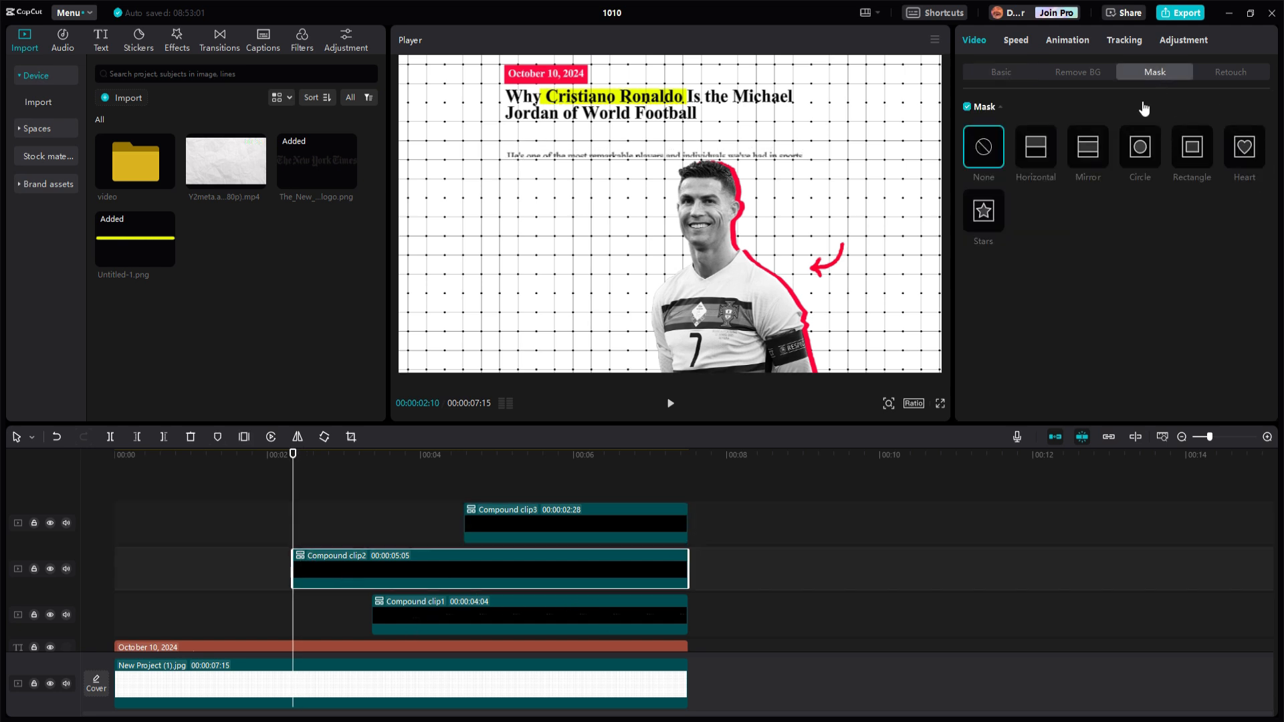
click(1036, 153)
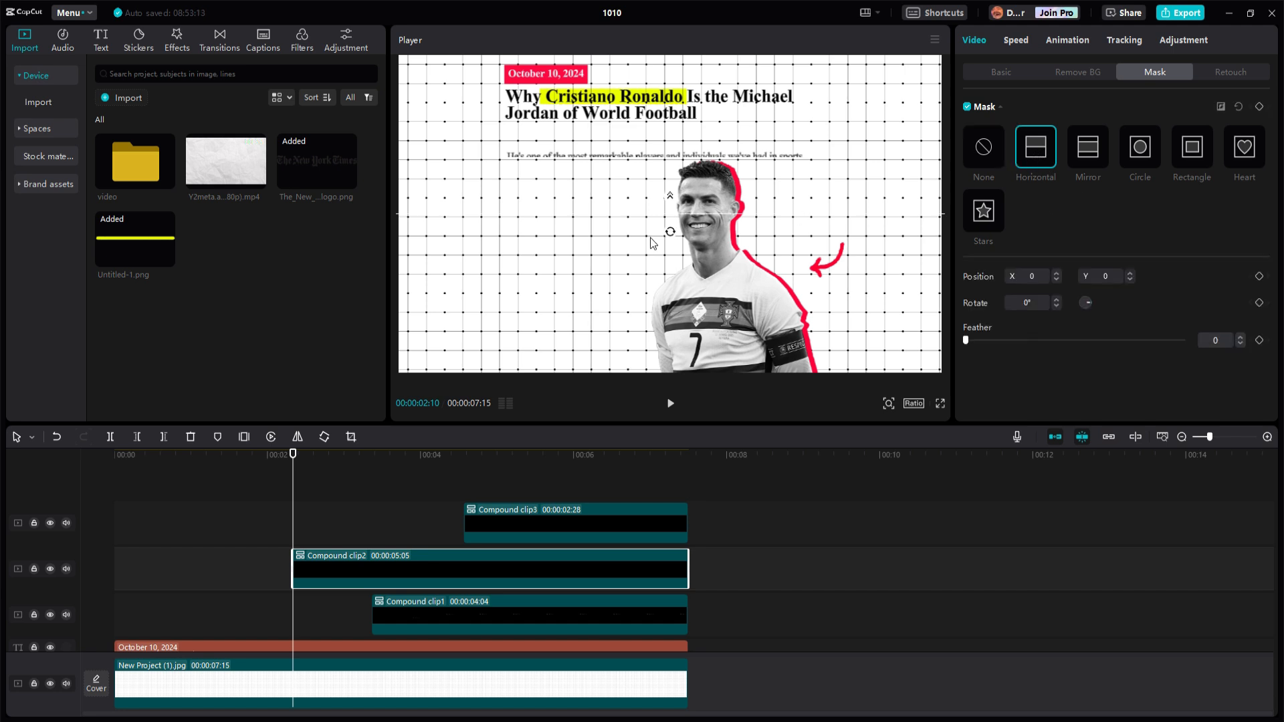
mouse_move(670, 232)
mouse_down()
mouse_move(701, 218)
mouse_move(689, 214)
mouse_up()
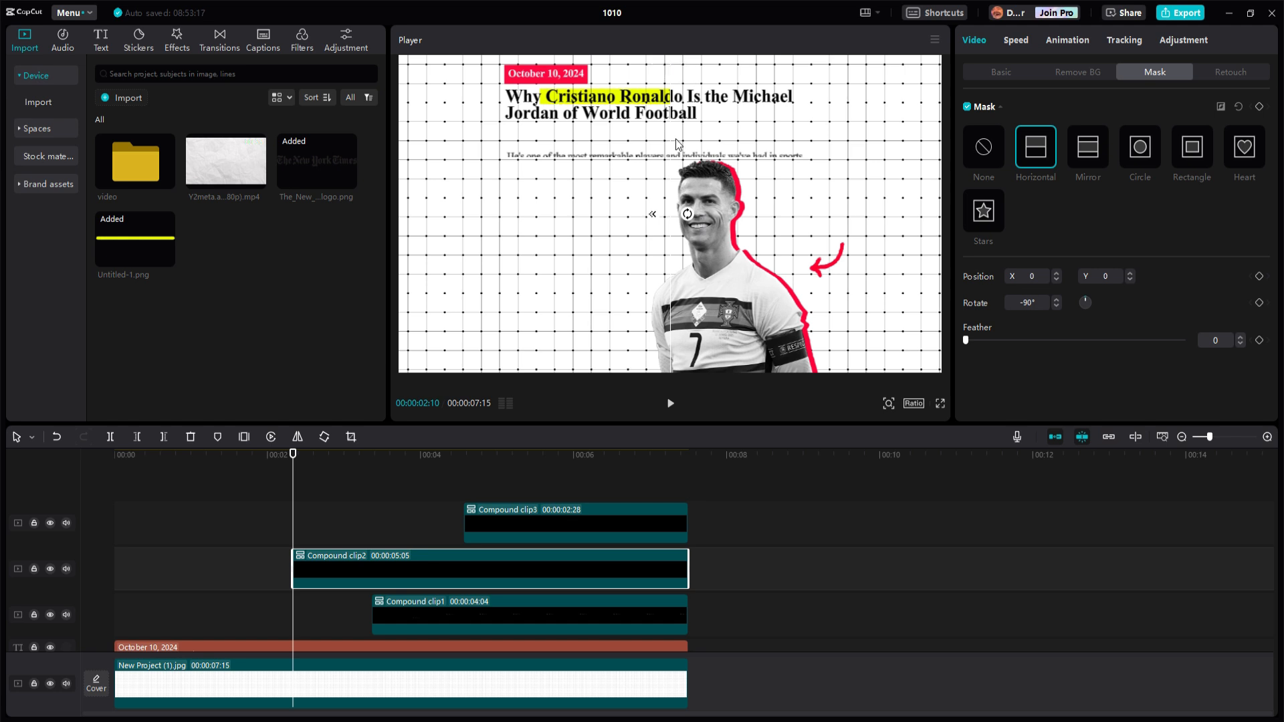
drag(672, 134, 522, 141)
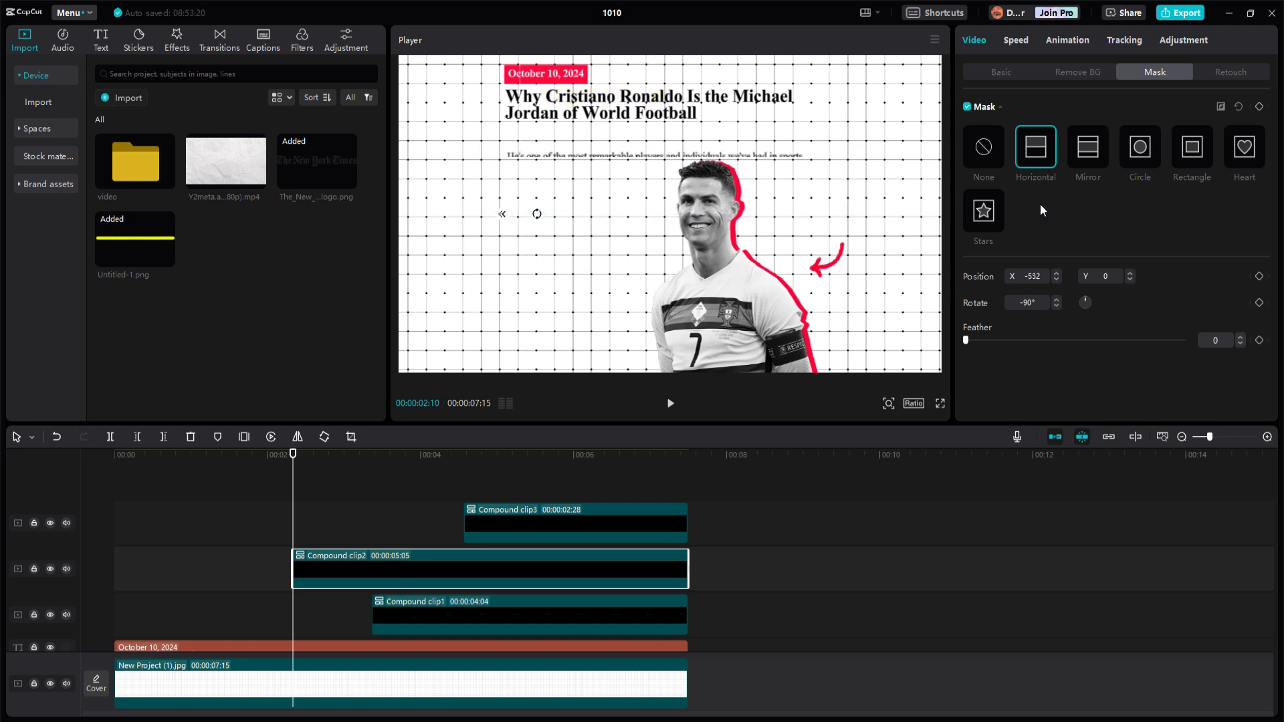
Step: Keyframe the headline highlight's mask at 00:00:02:10 and move it to X 218, Y -14 at 00:00:03:13 to reveal the name
click(1259, 107)
drag(292, 475, 377, 475)
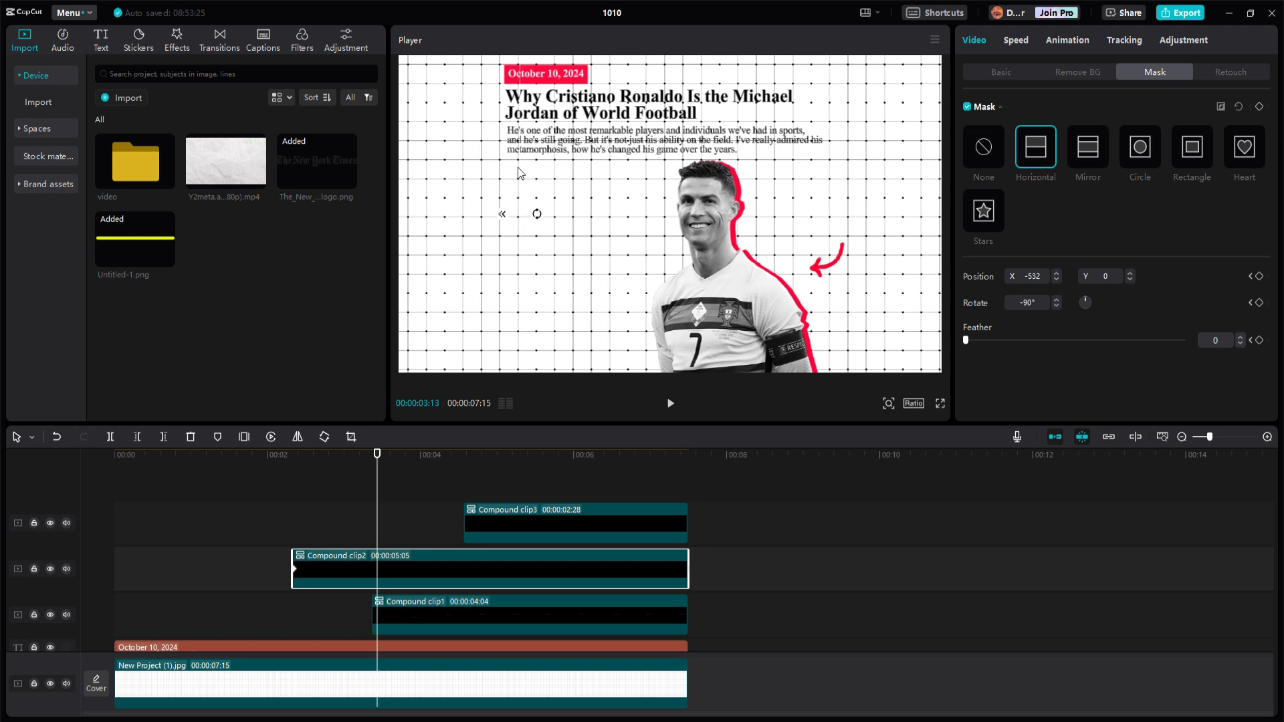
drag(520, 174, 731, 176)
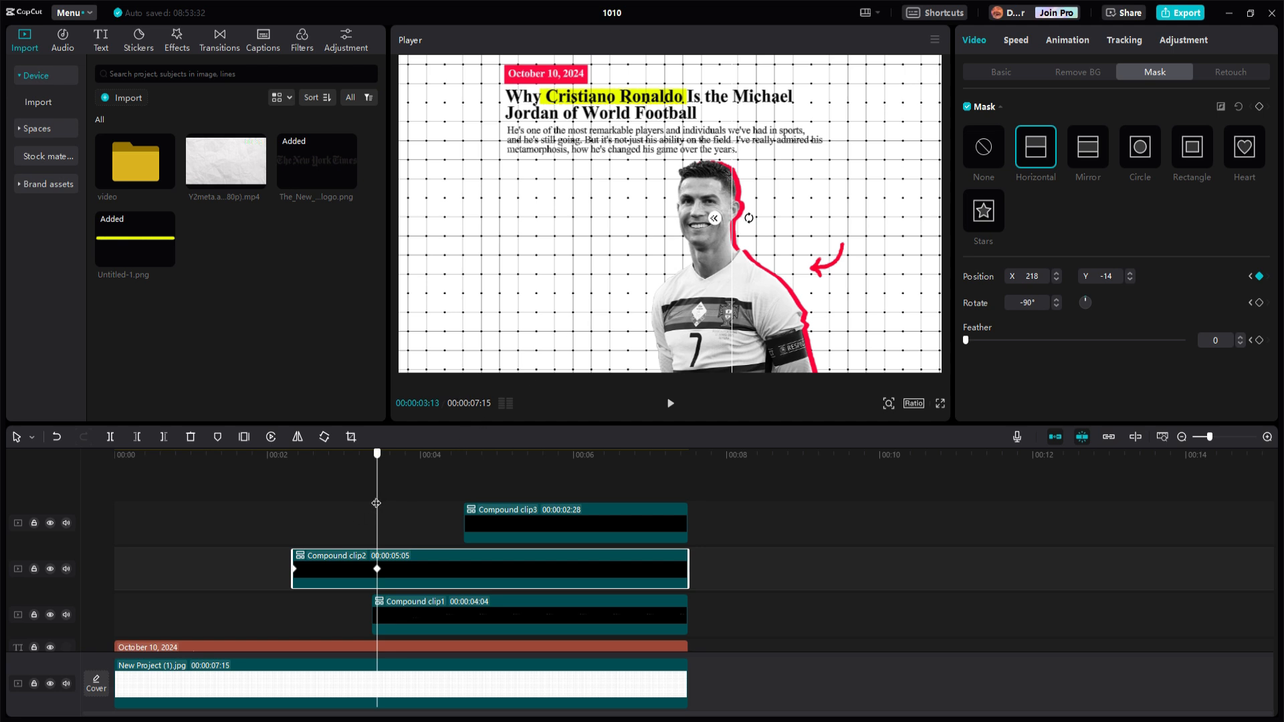
Step: Animate the article highlight's reveal with a Horizontal mask rotated -90°, keyframed from X -121 at 00:00:04:17 to X 459 at 00:00:05:14
drag(376, 502, 463, 482)
click(995, 71)
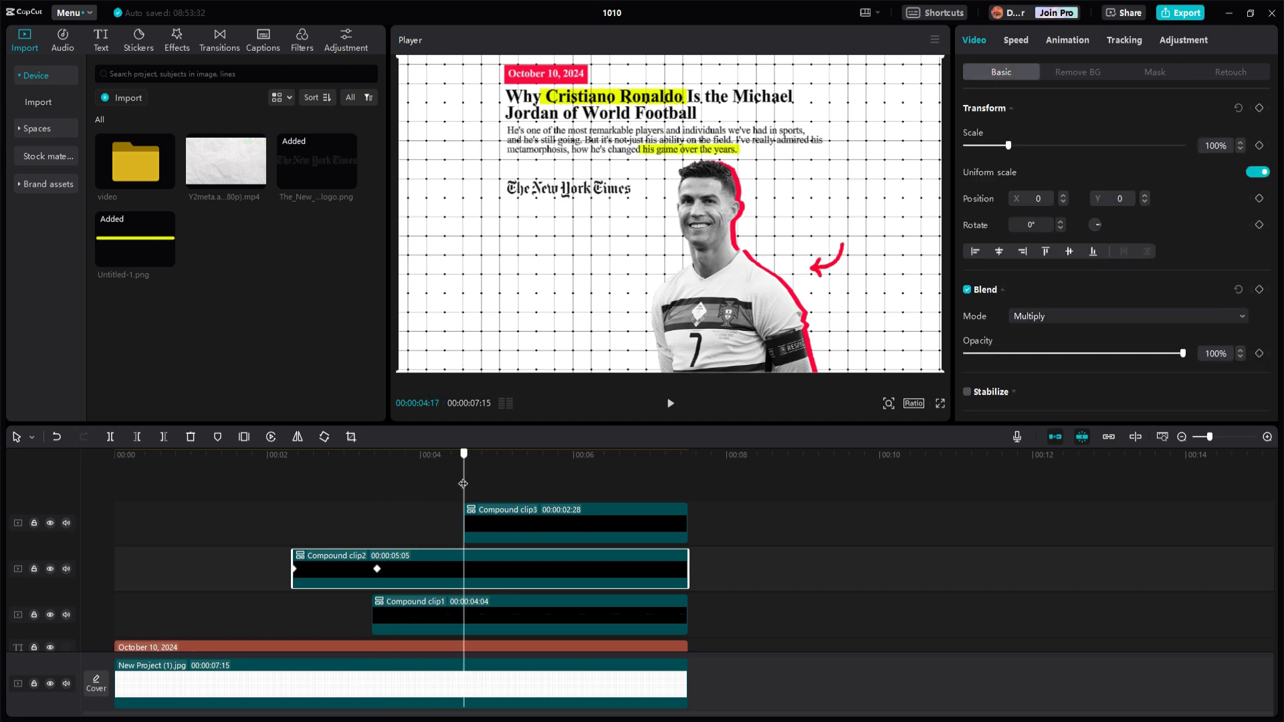
click(514, 507)
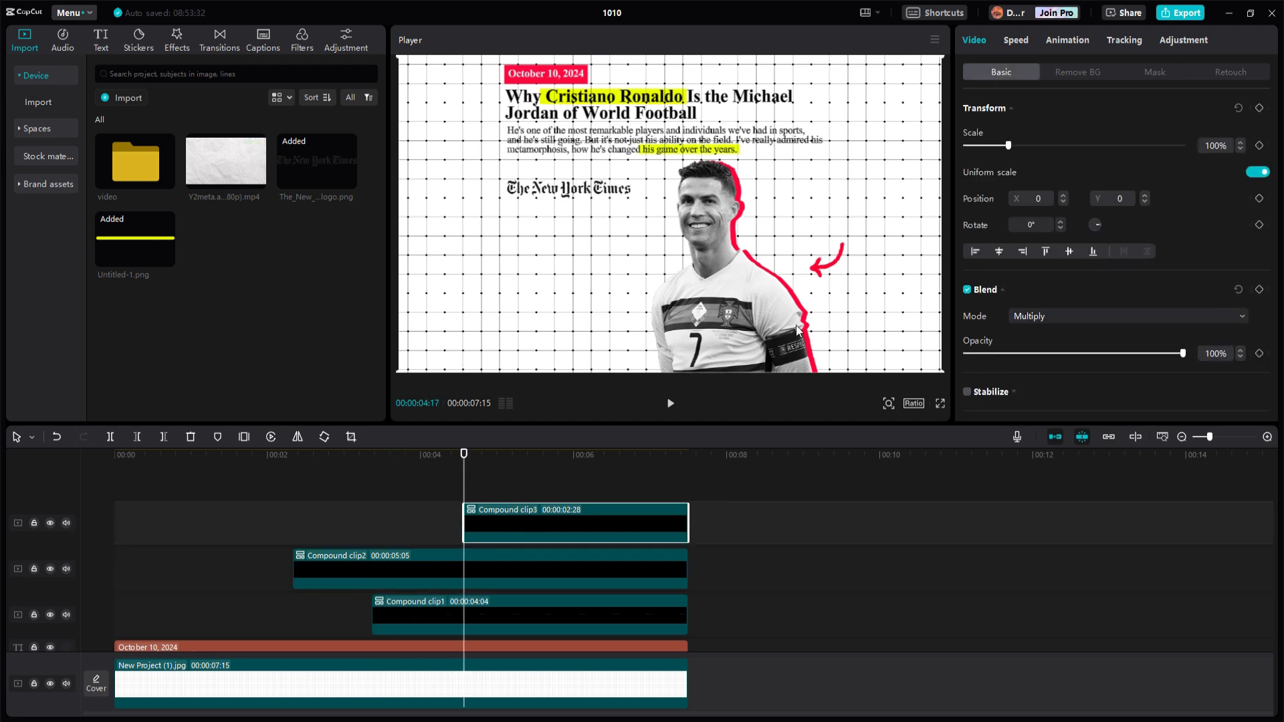
click(1161, 73)
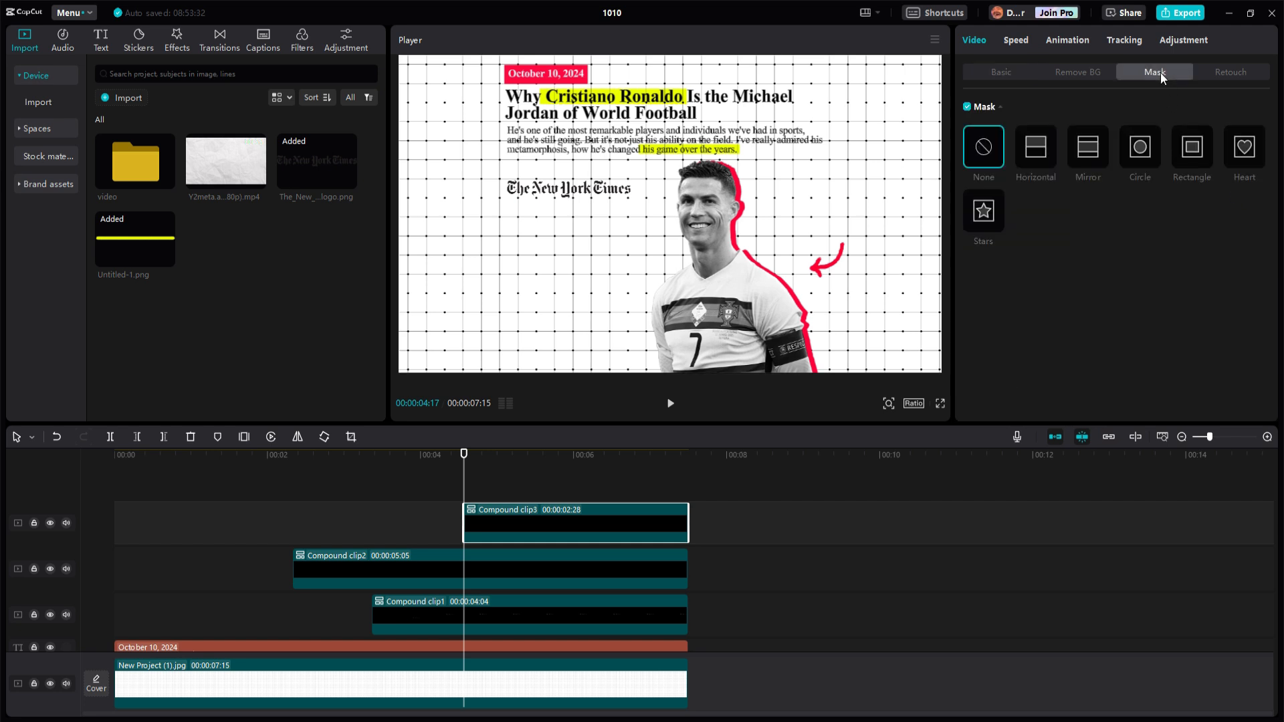
click(1045, 150)
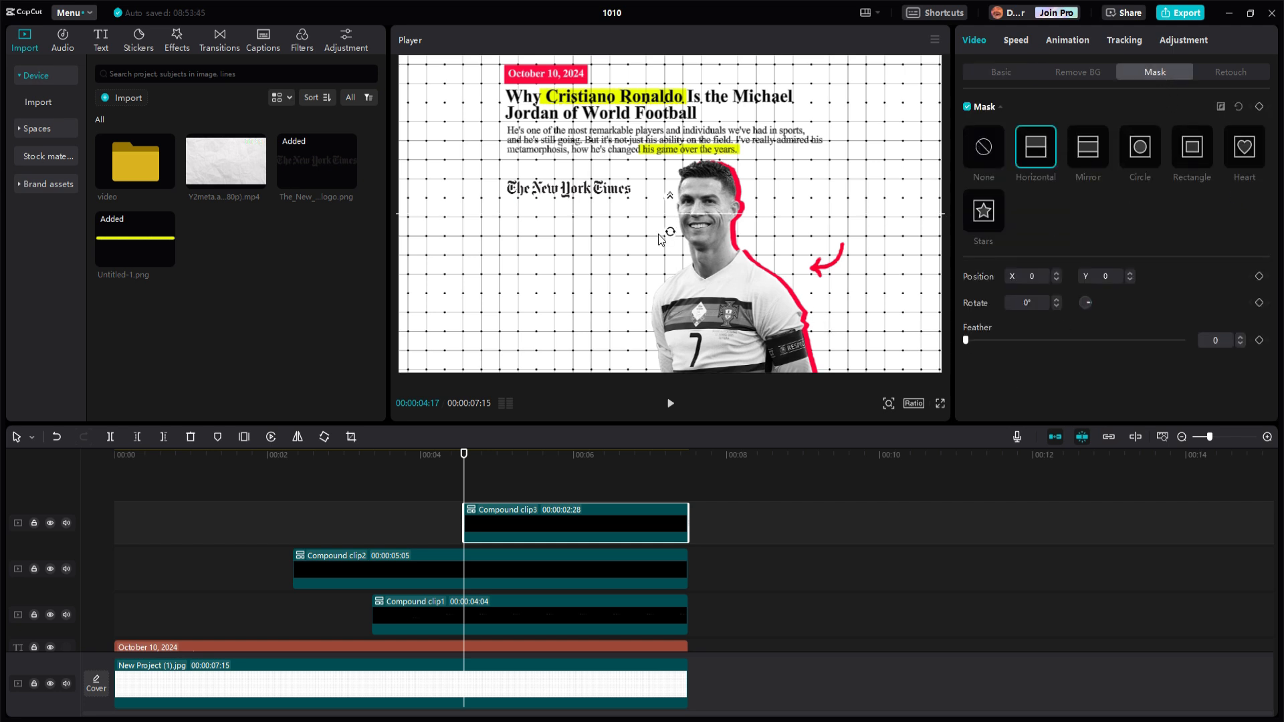
drag(669, 235, 707, 229)
drag(665, 168, 577, 280)
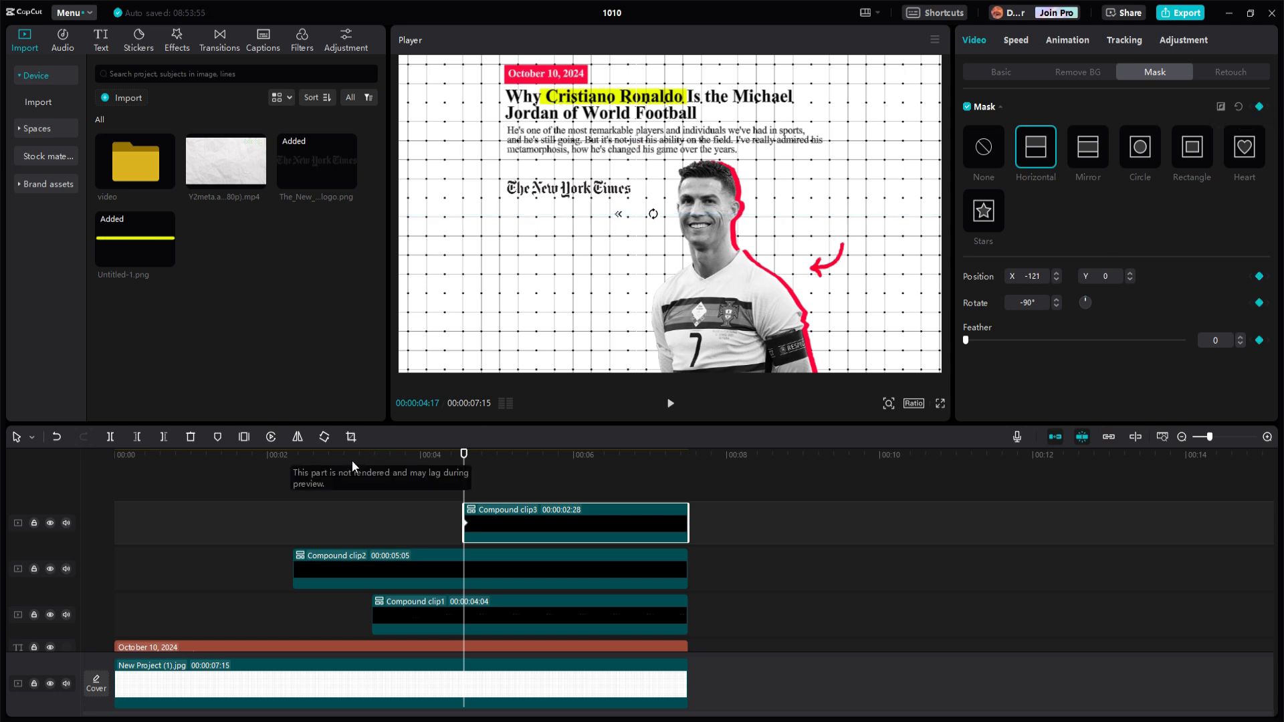
drag(465, 481, 533, 480)
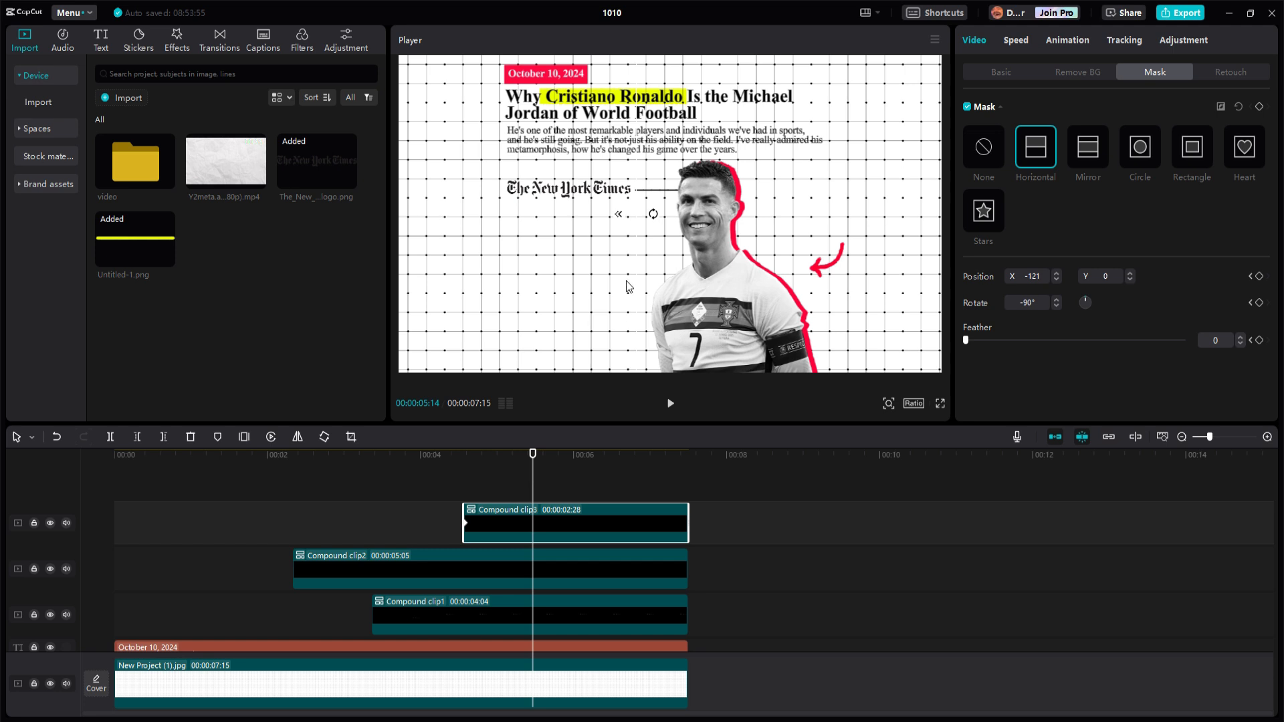
drag(638, 193, 799, 192)
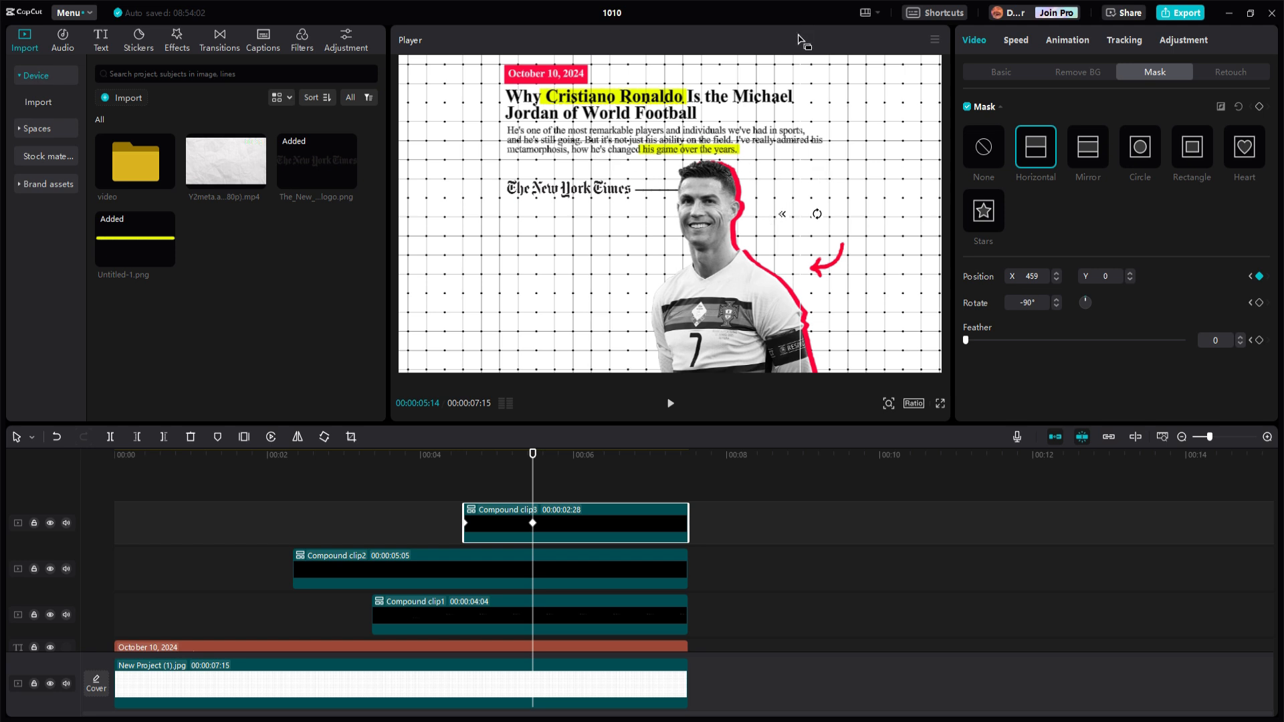
Step: Play the composition from the start to check the entrances and highlight reveals
drag(532, 473, 24, 505)
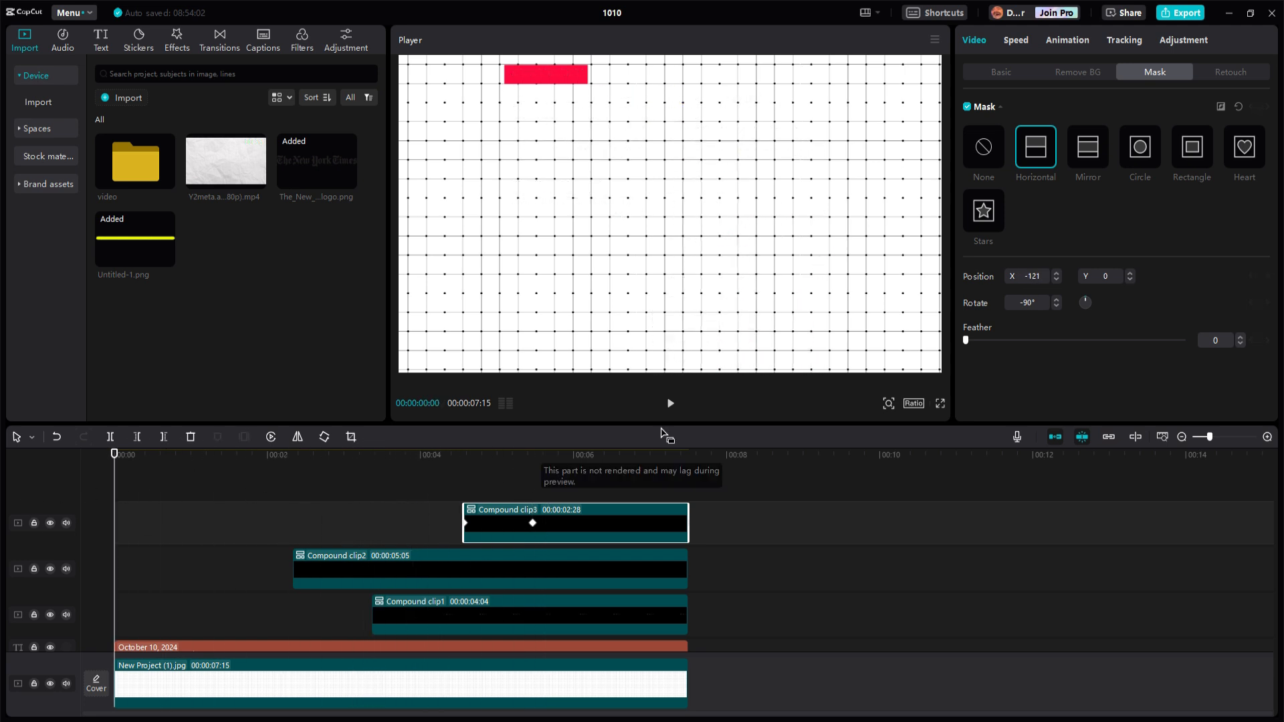
click(670, 403)
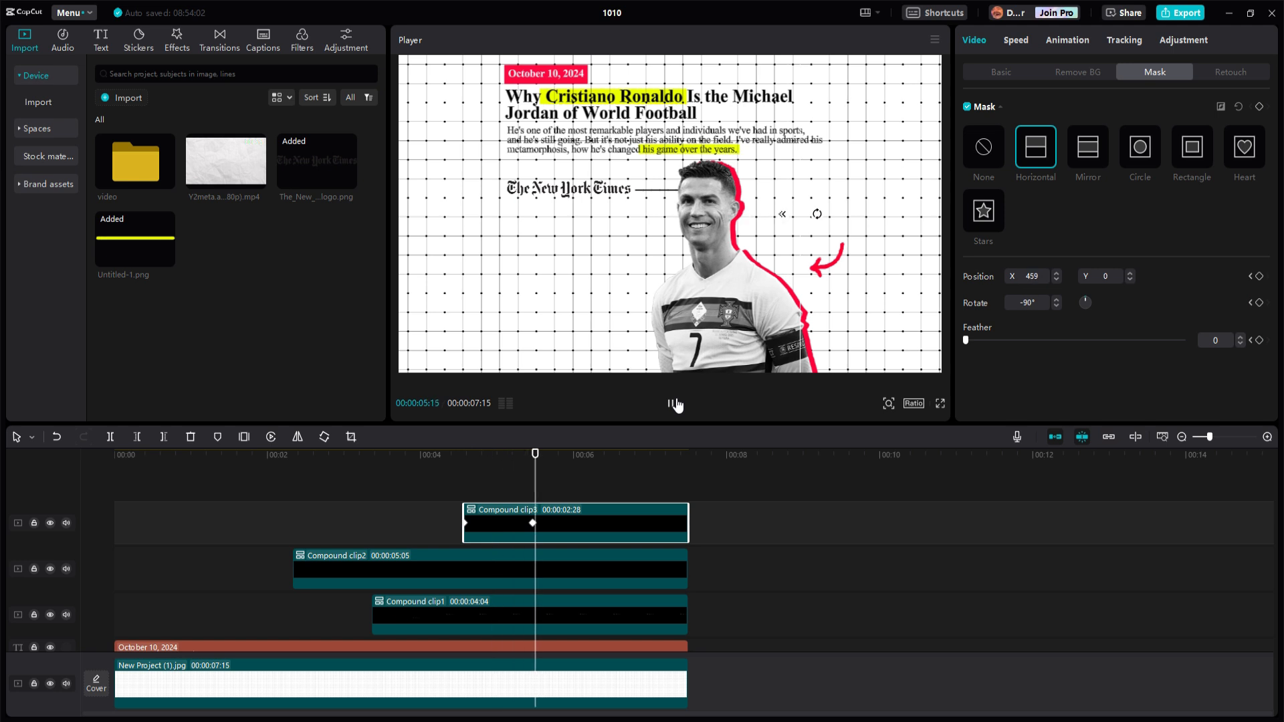
click(675, 404)
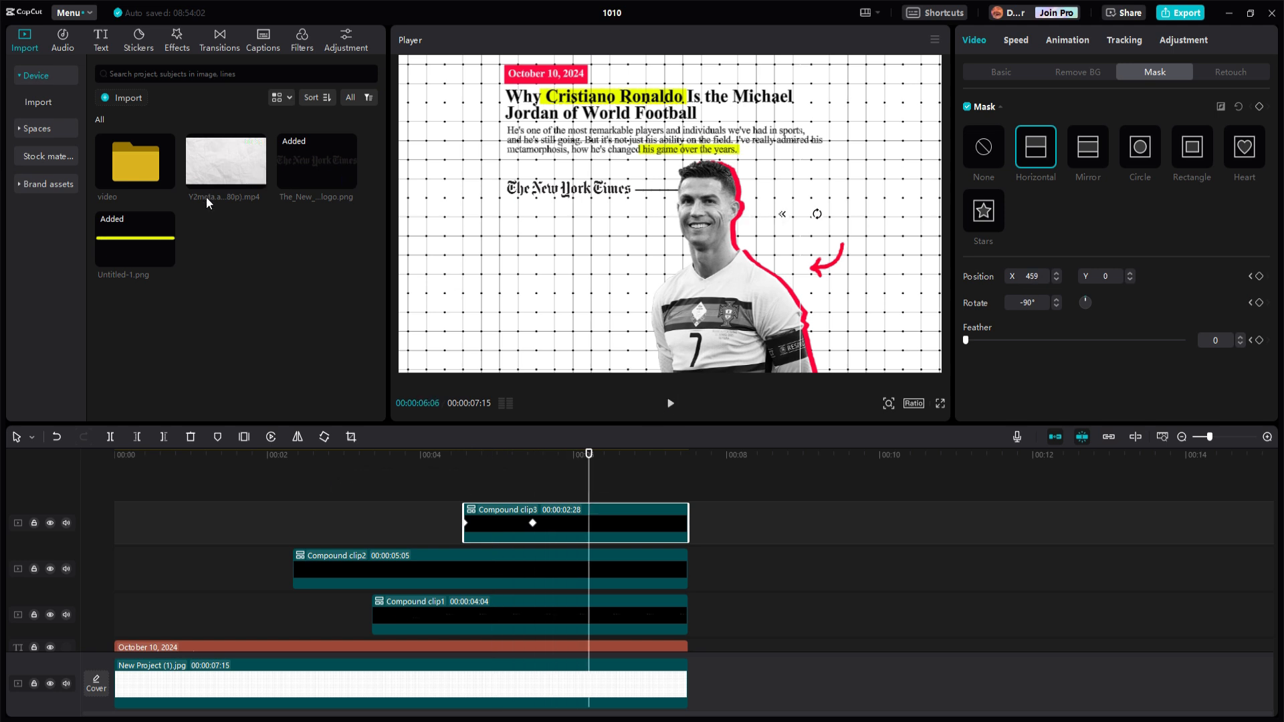
Step: Add the crumpled paper background video from 00:00:00:00 on a new track above the highlights and trim its end to 00:00:07:15
drag(230, 147, 158, 503)
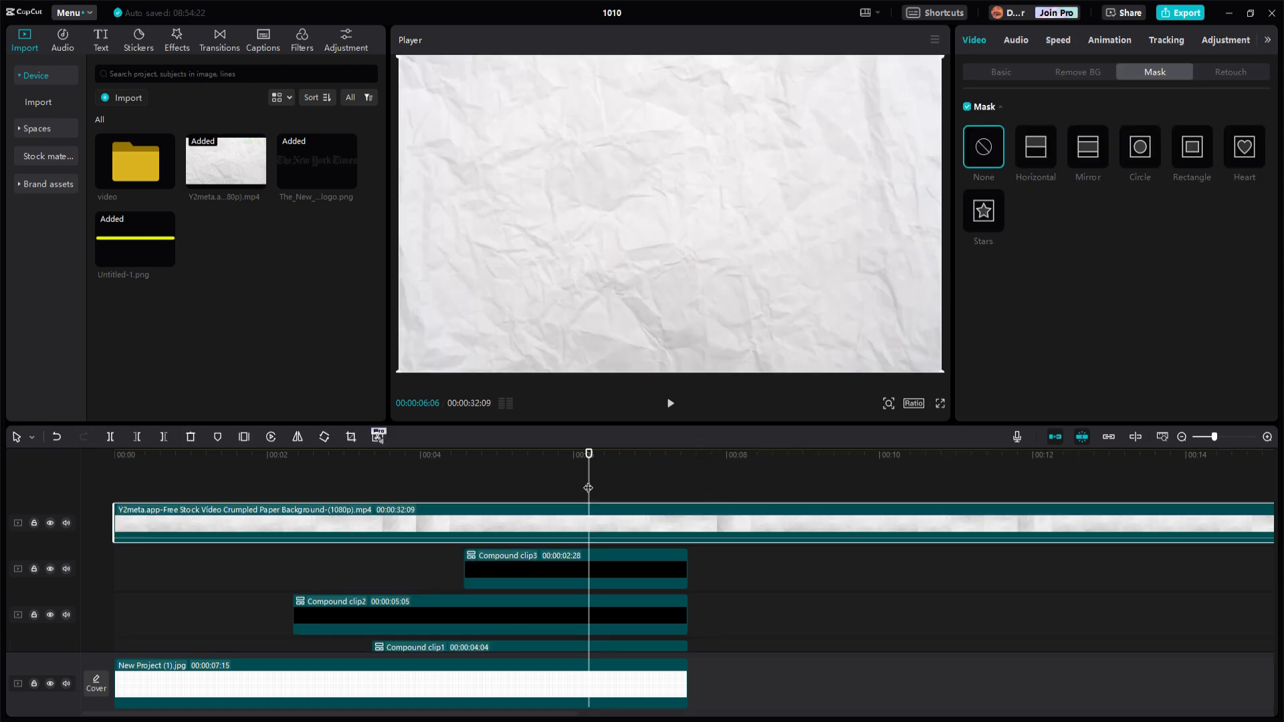
drag(589, 488, 692, 492)
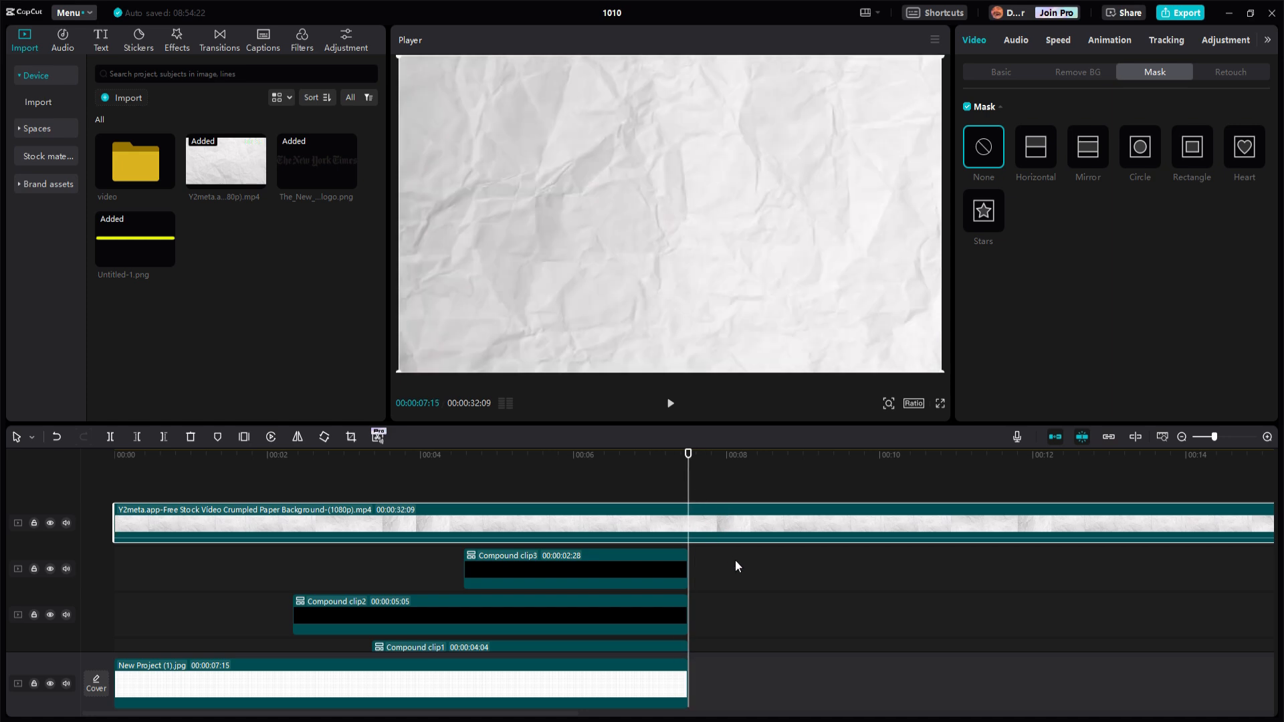
key(w)
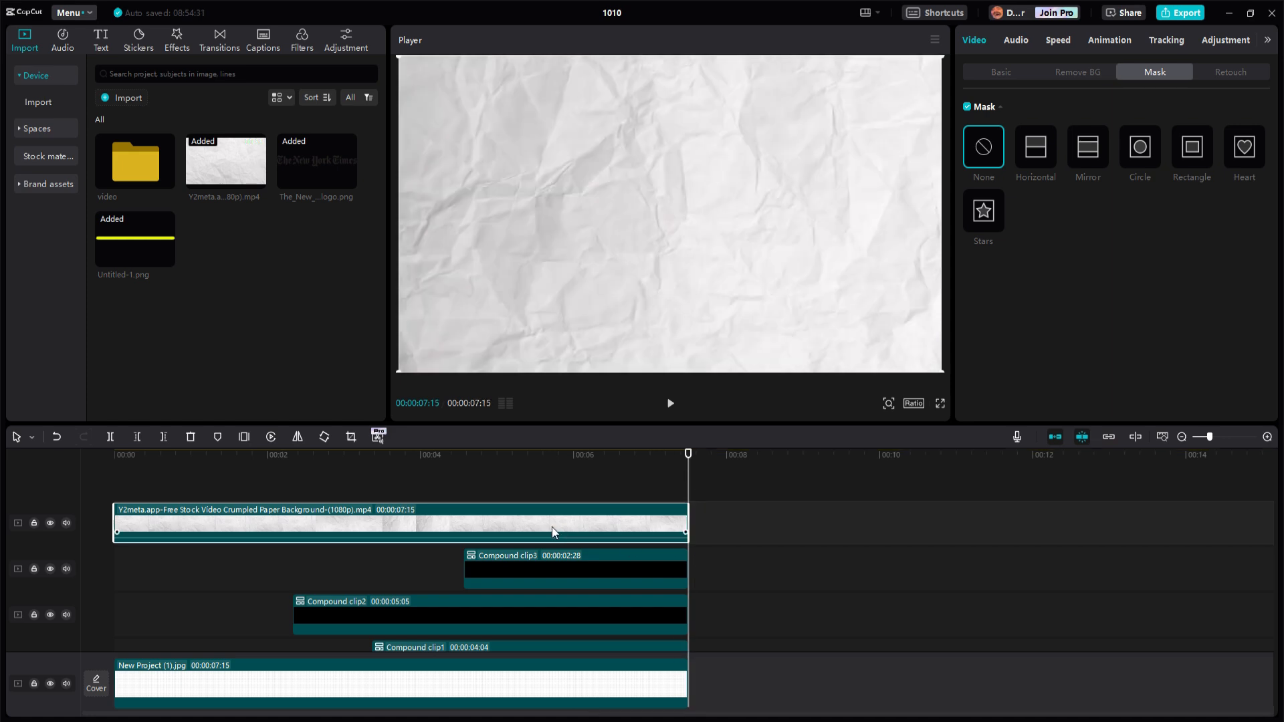
Step: Set the crumpled paper video's blend mode to Multiply
click(1005, 71)
click(1041, 316)
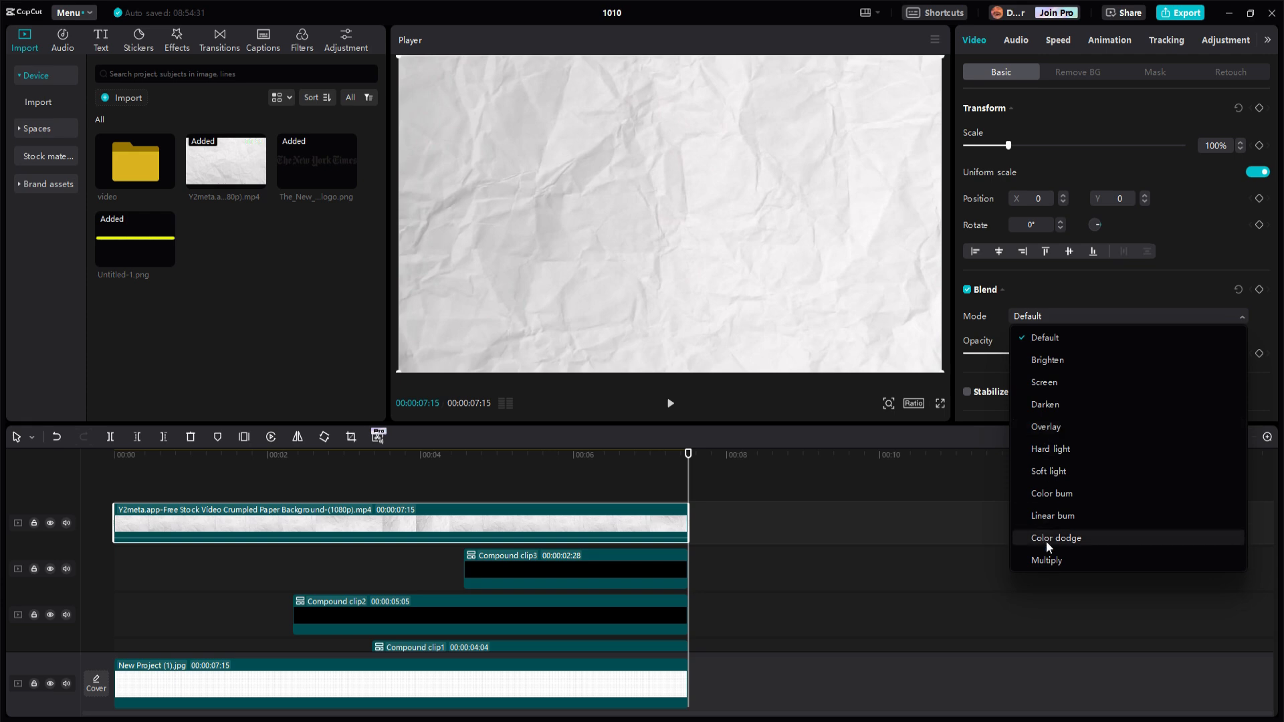
click(1046, 560)
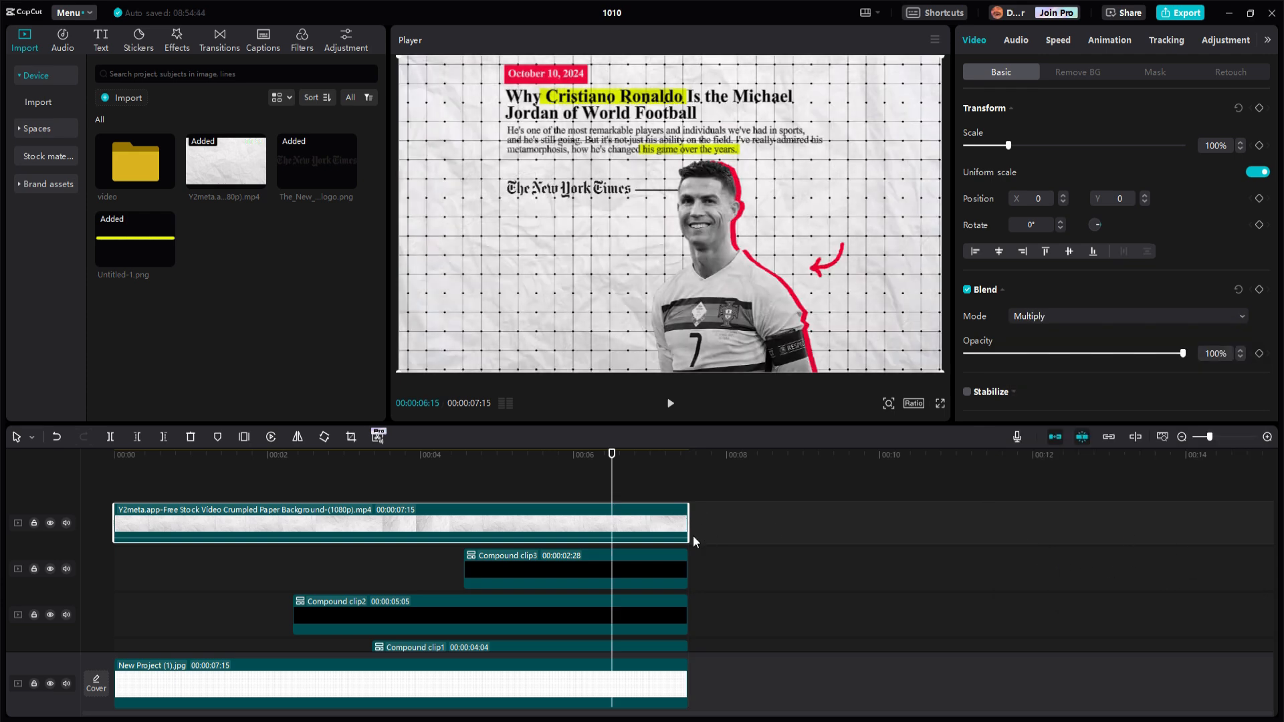
Step: Combine all clips on every track into a single compound clip
scroll(693, 536, down, 5)
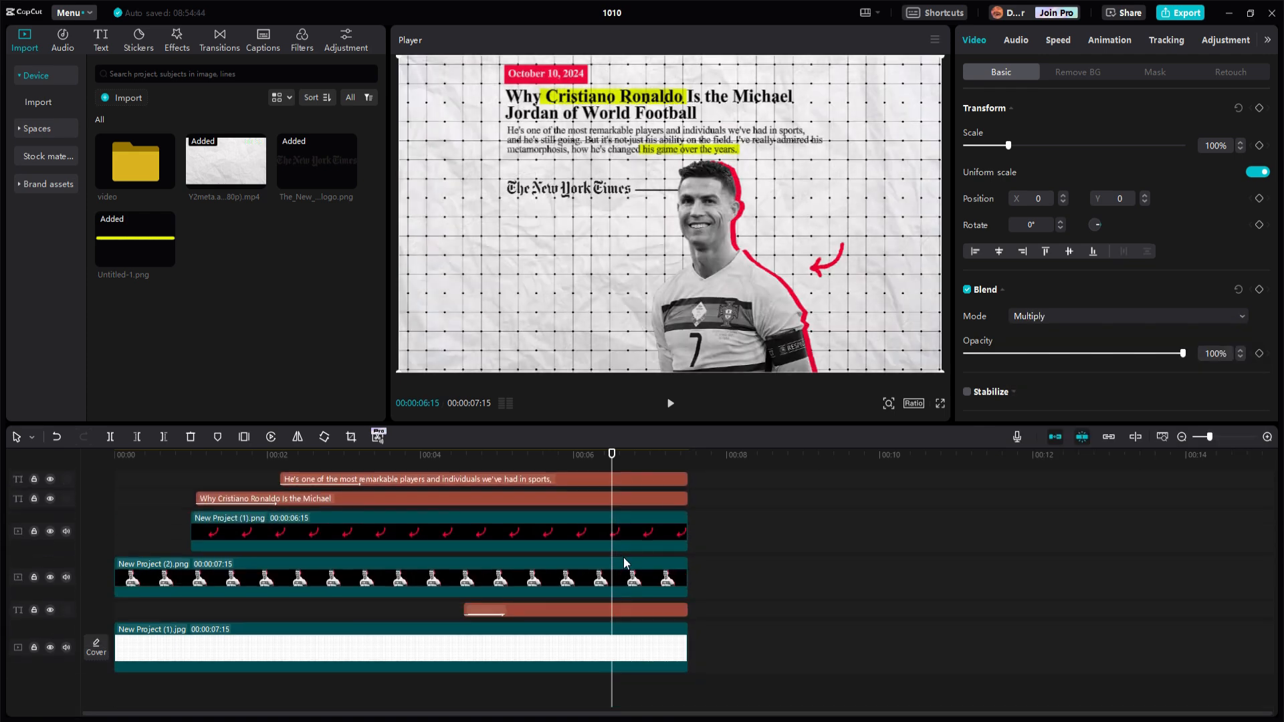
scroll(752, 673, up, 5)
drag(766, 472, 508, 588)
drag(327, 605, 131, 703)
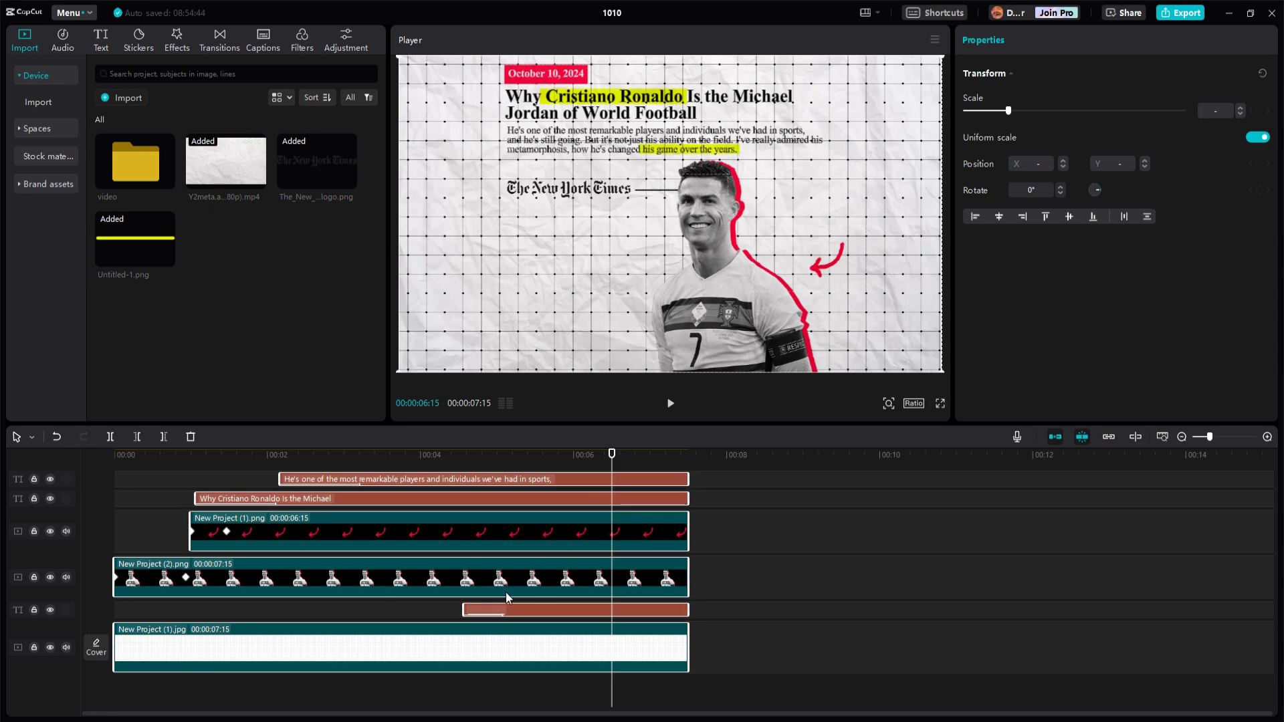
right_click(436, 577)
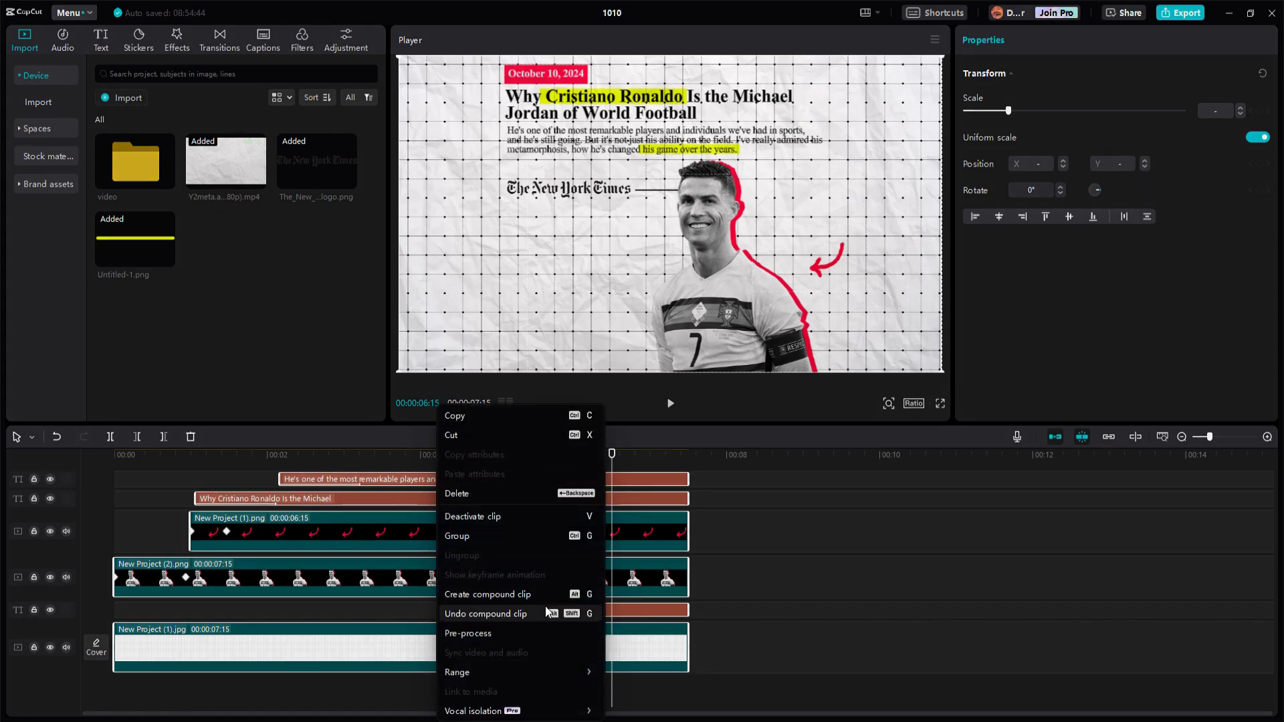
click(505, 591)
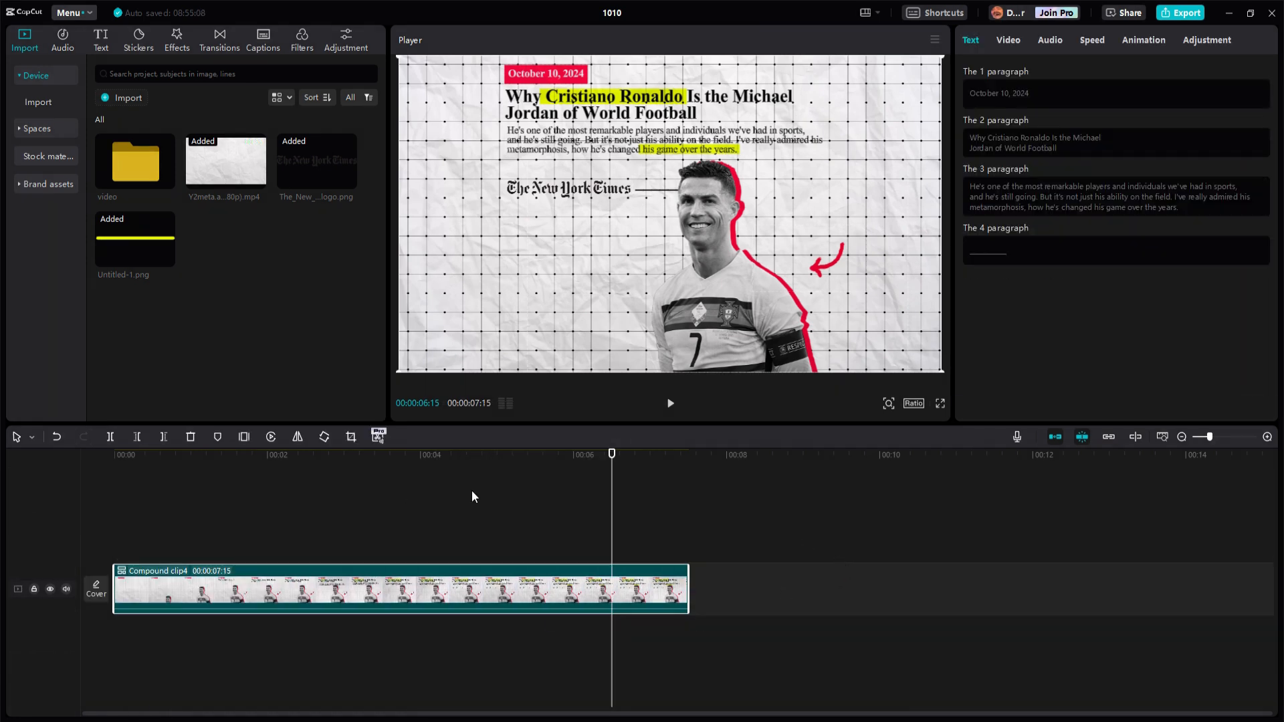
Step: Keyframe the compound clip's transform at 00:00:01:18, then zoom to 118% at position X 132, Y -198 at 00:00:02:27
drag(611, 488, 238, 492)
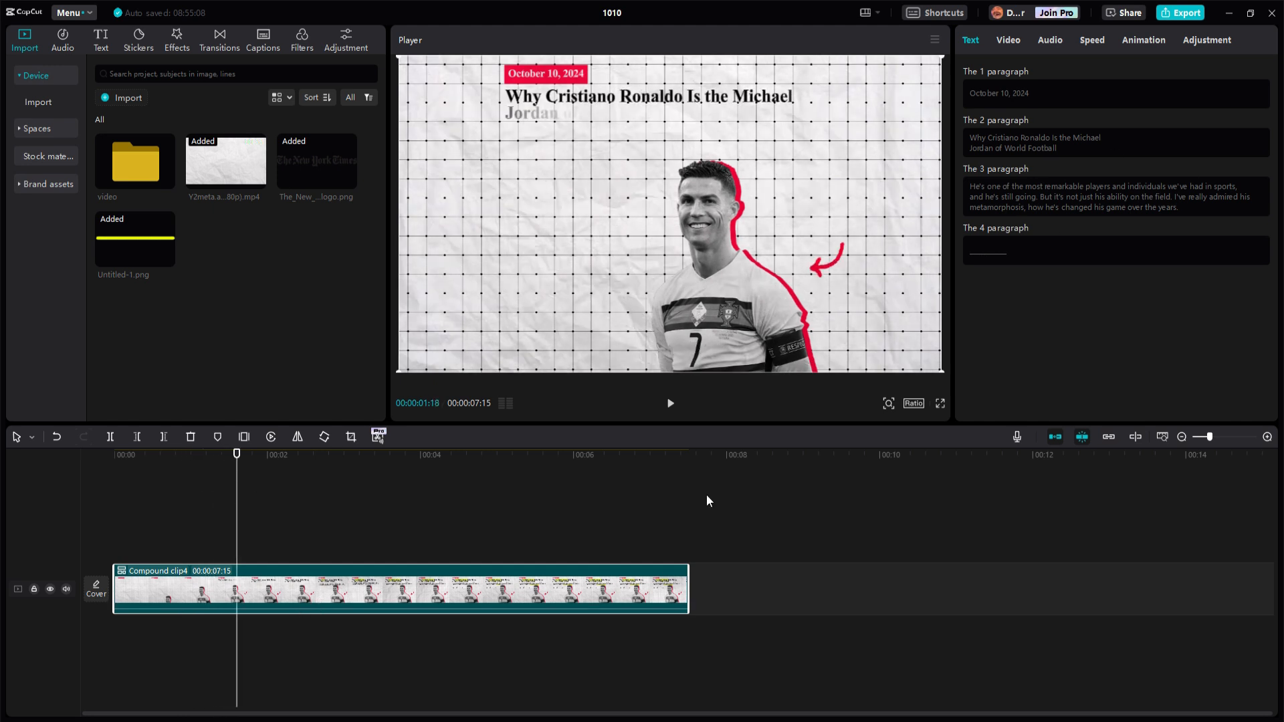
click(1009, 41)
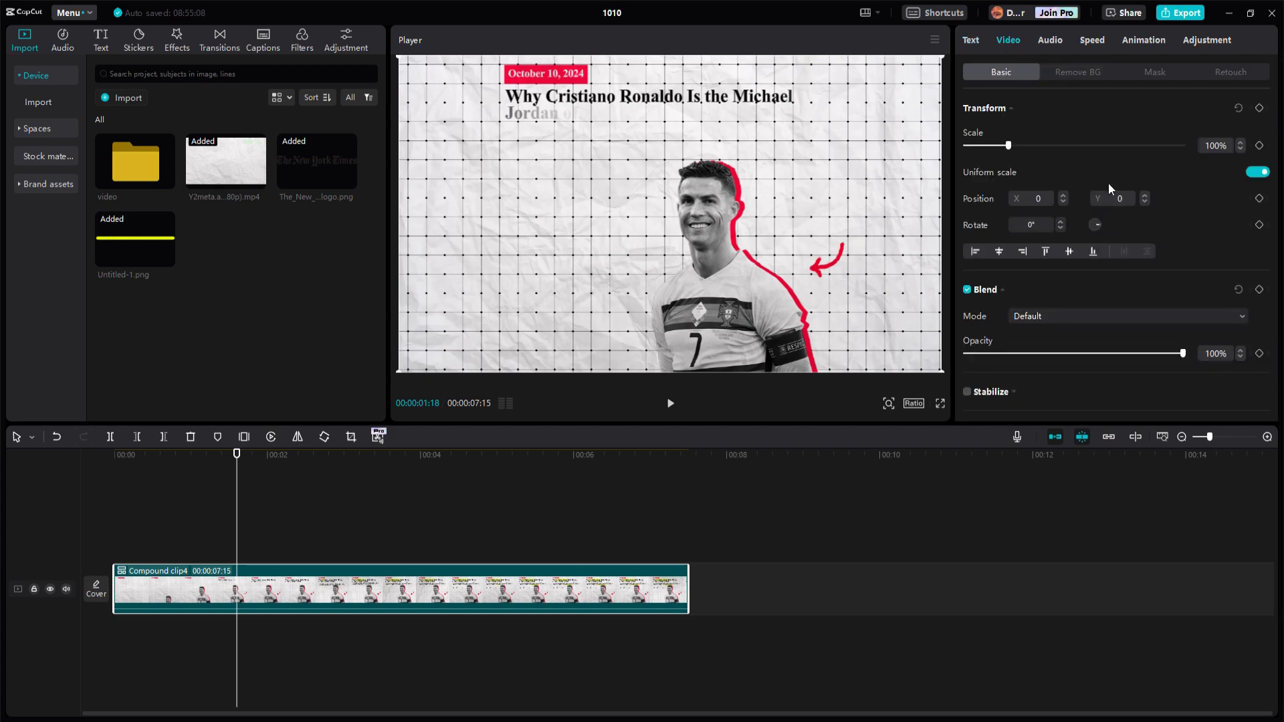
click(1259, 108)
drag(240, 482, 336, 490)
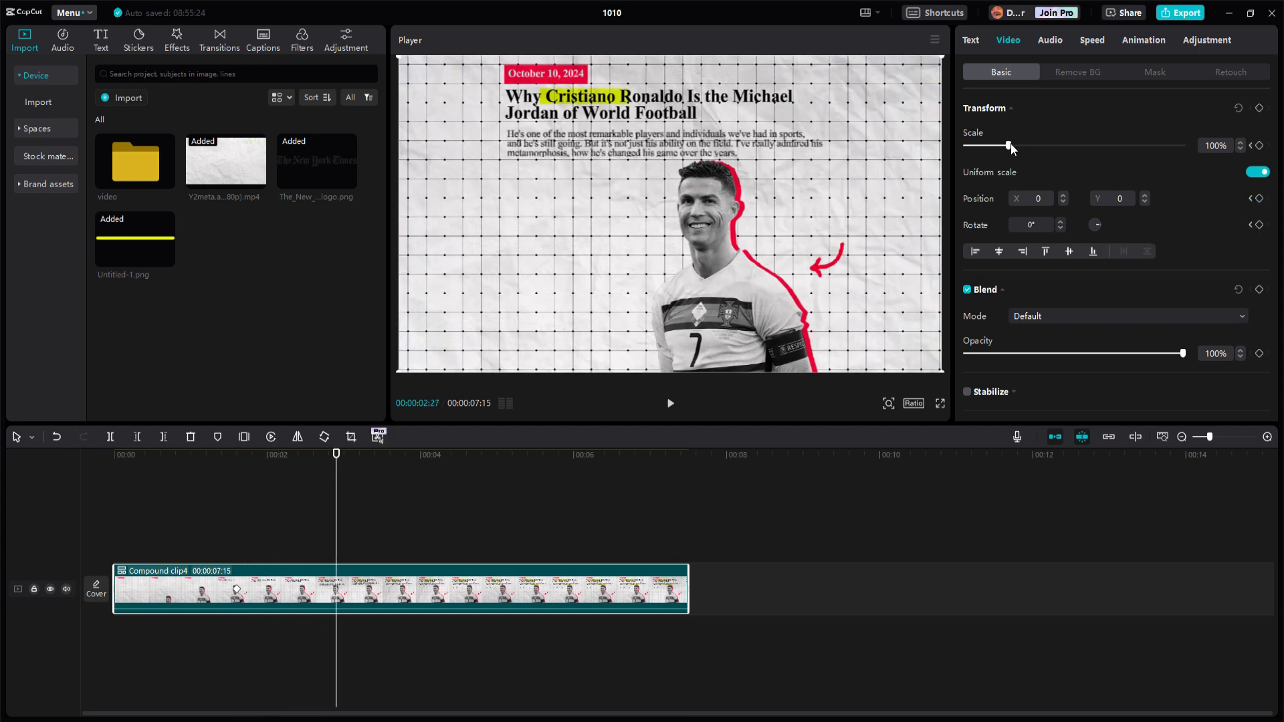
drag(1010, 147, 1020, 147)
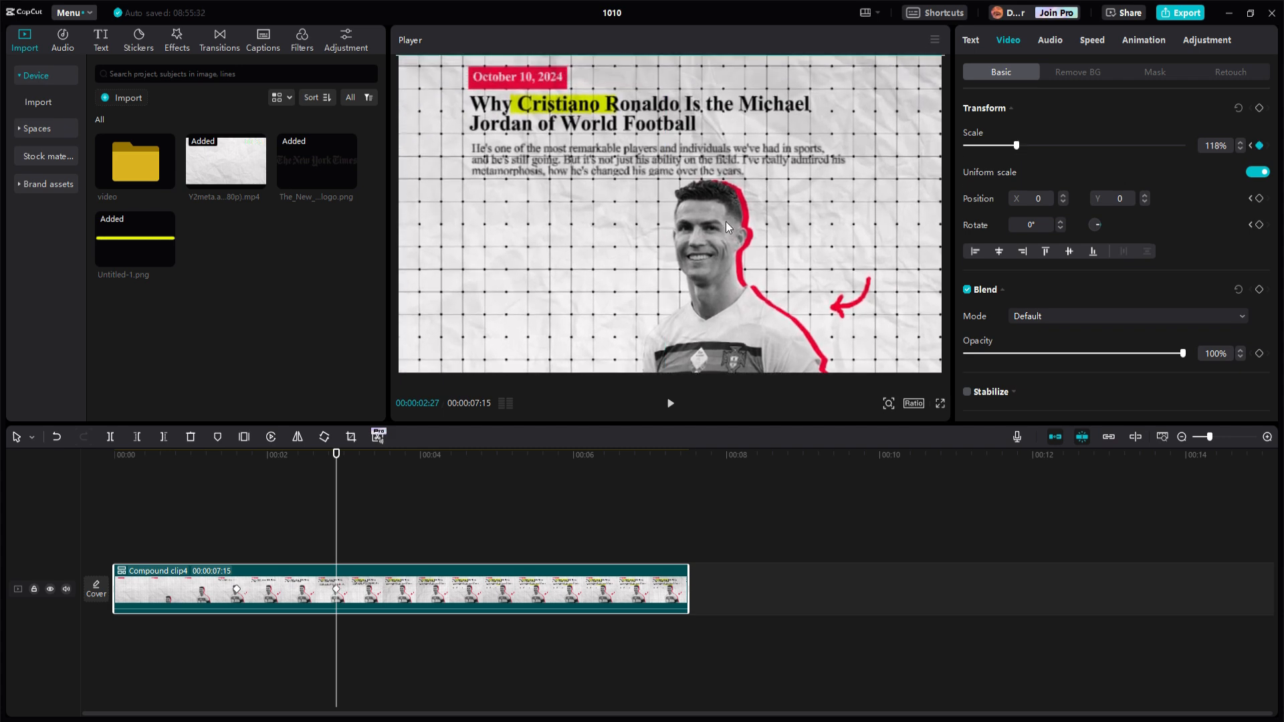
drag(745, 218, 748, 222)
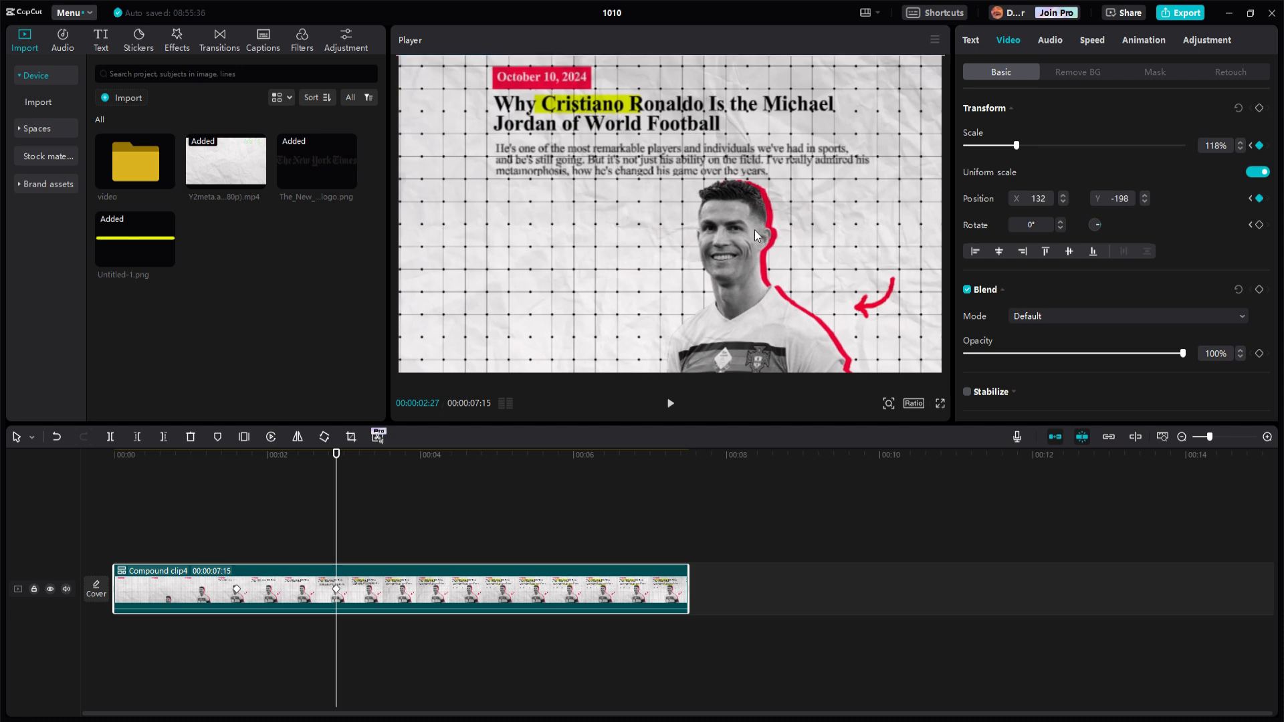
Step: Play the compound clip from the start to check the zoom movement
drag(336, 509, 106, 510)
click(670, 404)
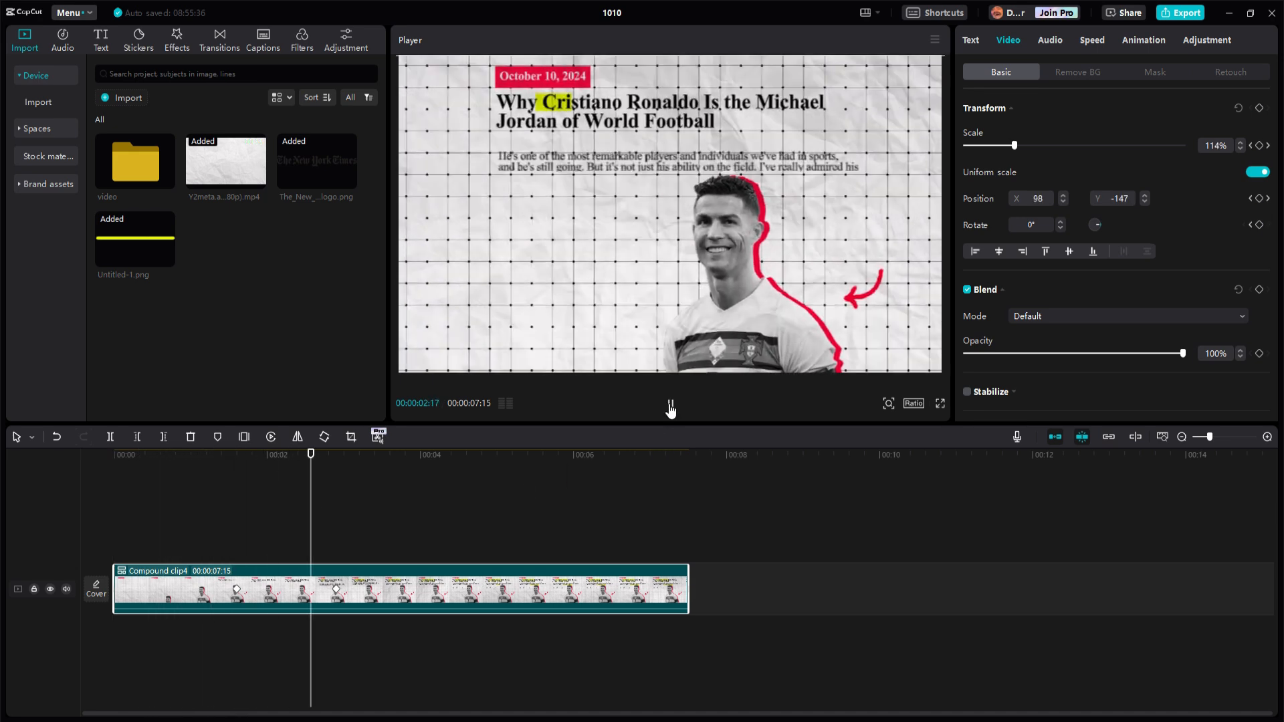
click(670, 404)
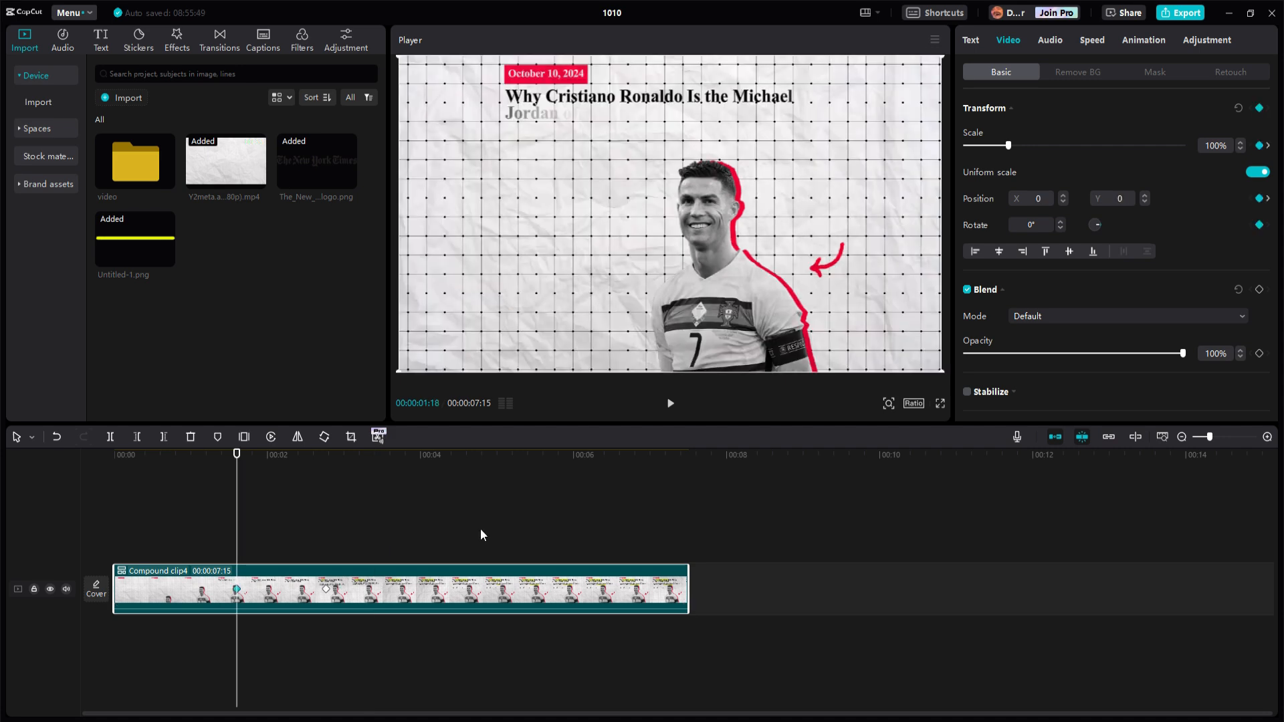
Step: Search the video effects for BLUR and add a Blur effect above the compound clip, starting just before the first zoom keyframe
click(175, 43)
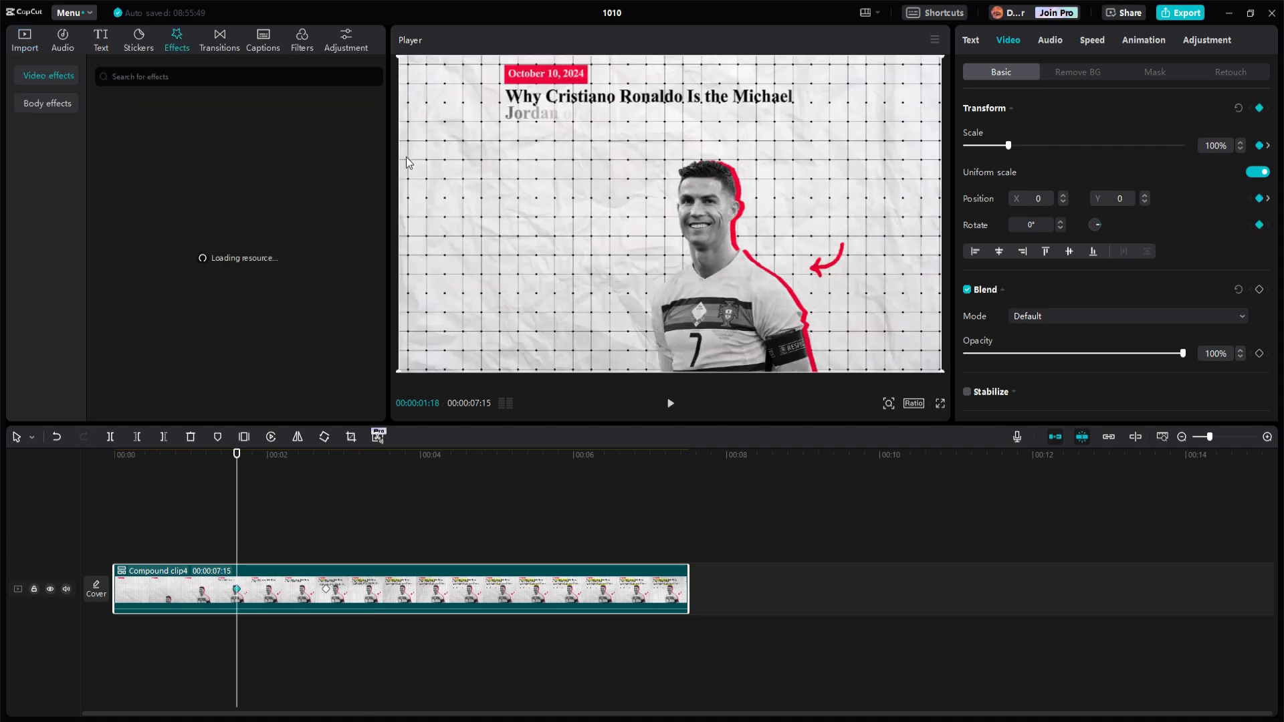
click(144, 78)
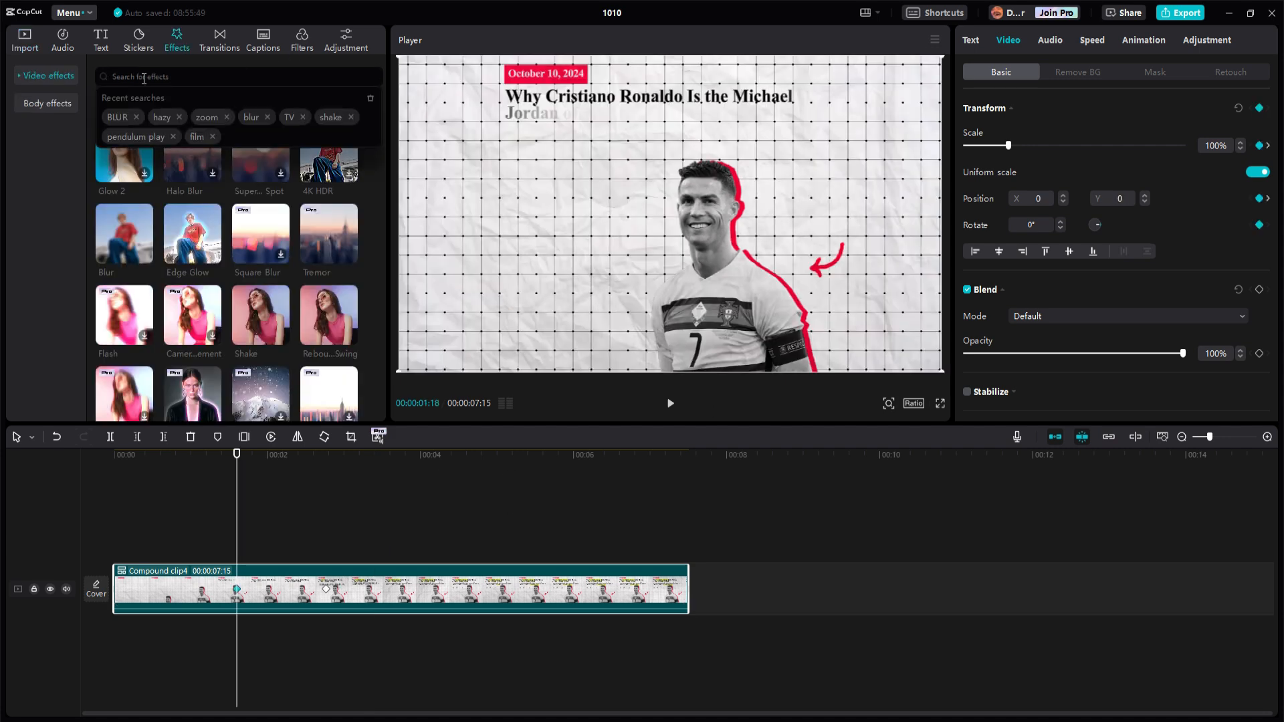
click(116, 116)
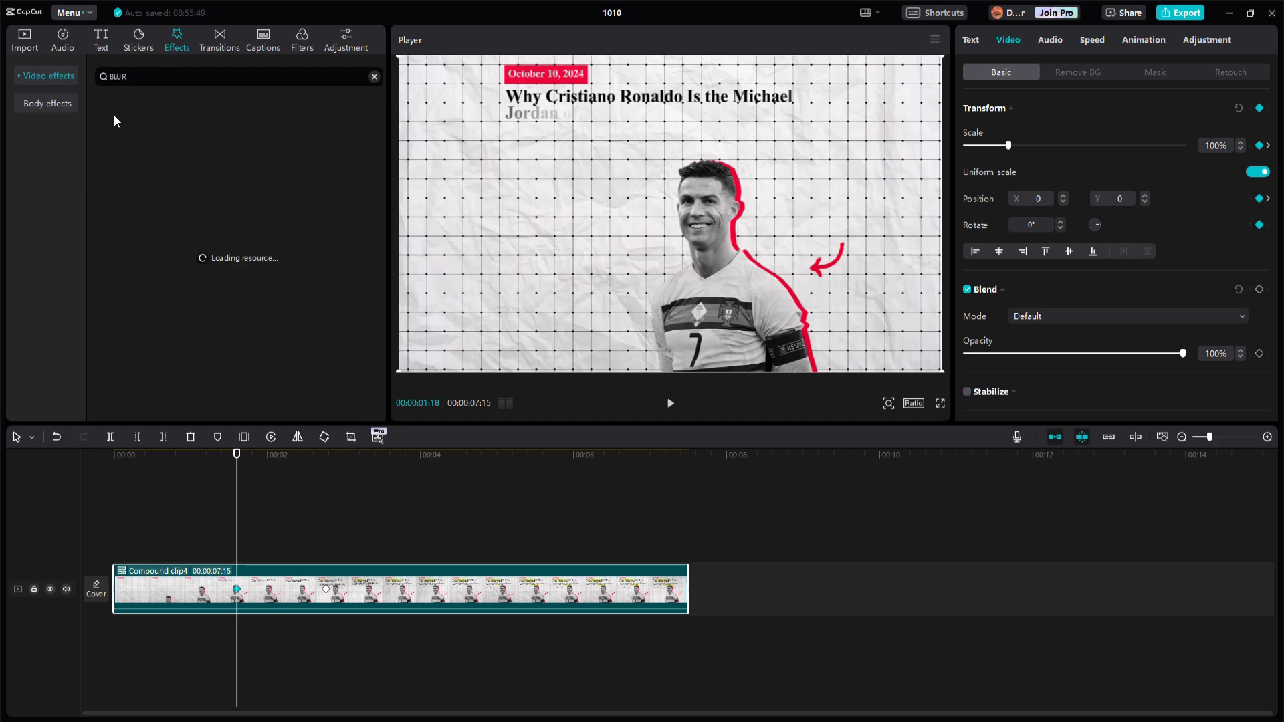
drag(148, 136, 236, 595)
click(271, 571)
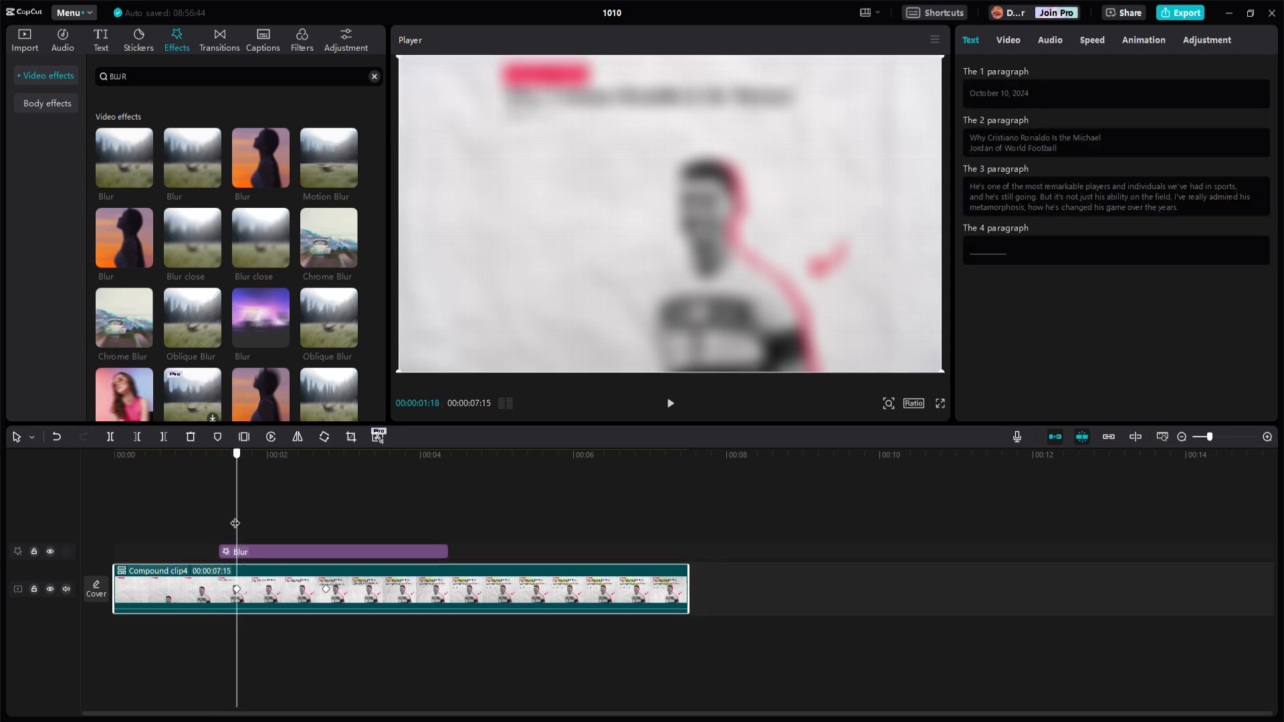
Step: Place Blur keyframes at the effect's start, 00:00:01:11, and at 00:00:01:24
click(237, 589)
click(236, 551)
drag(235, 502, 218, 485)
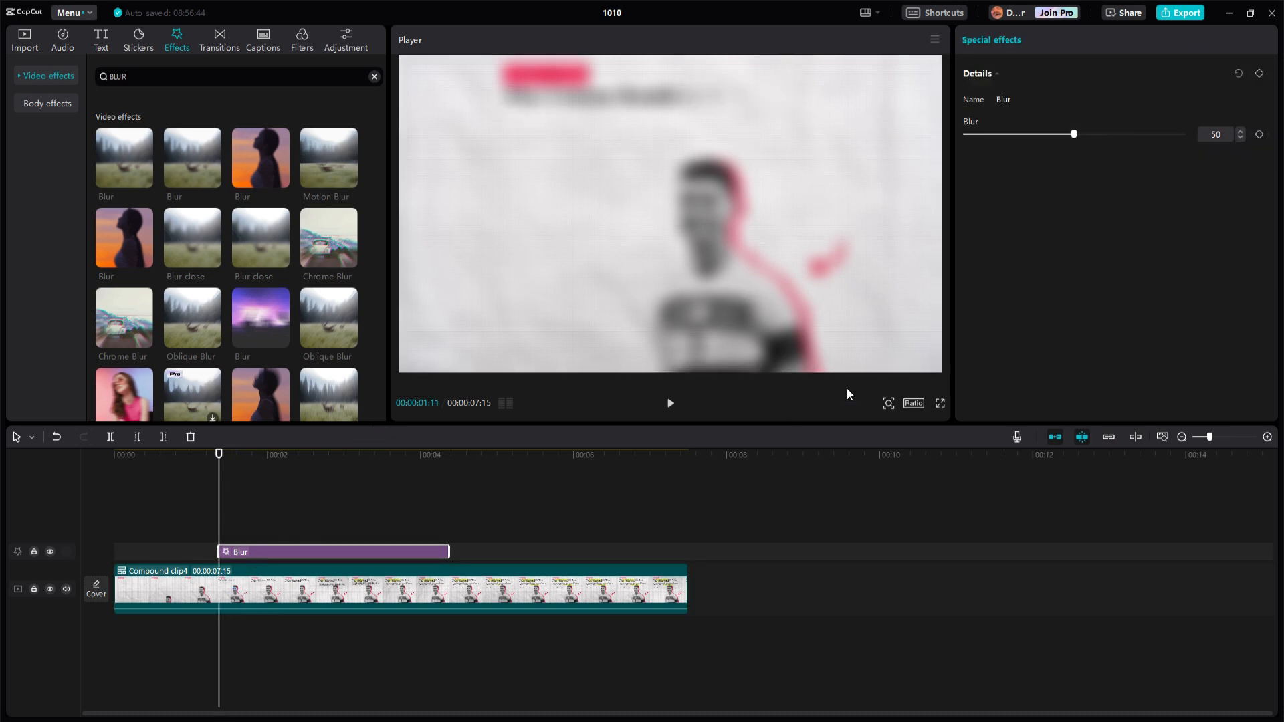
click(1259, 134)
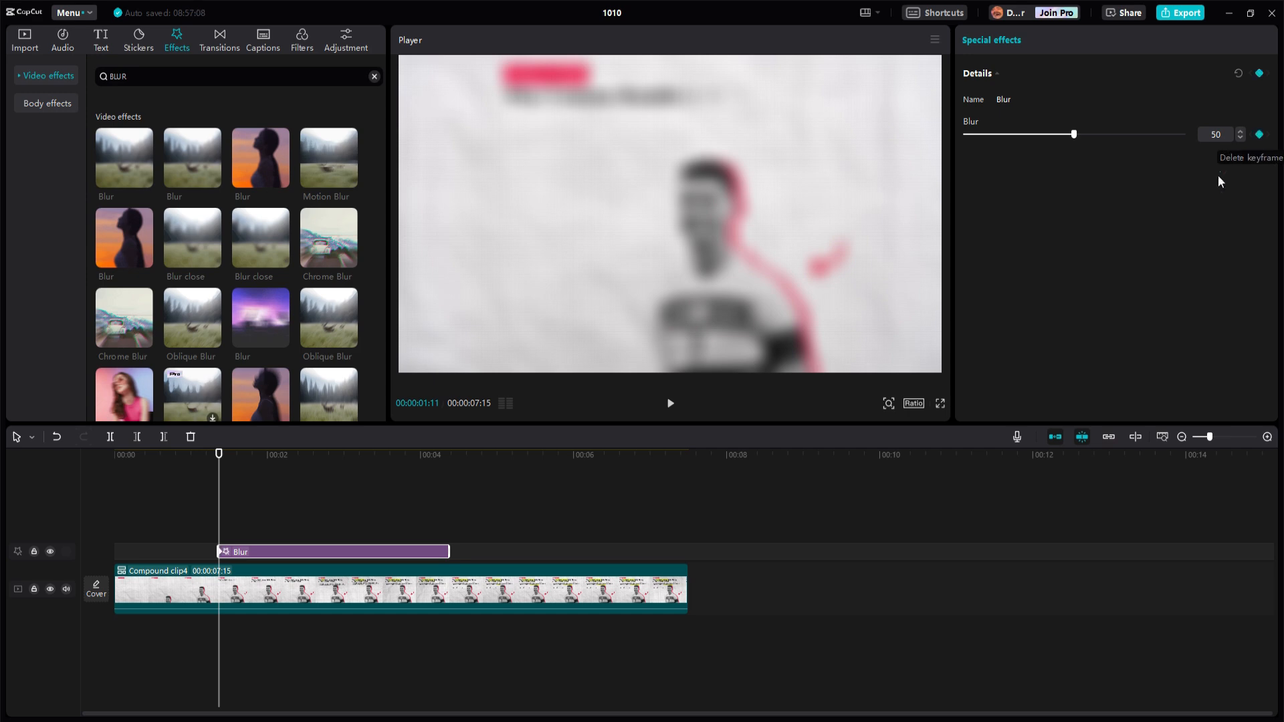
drag(218, 515, 241, 520)
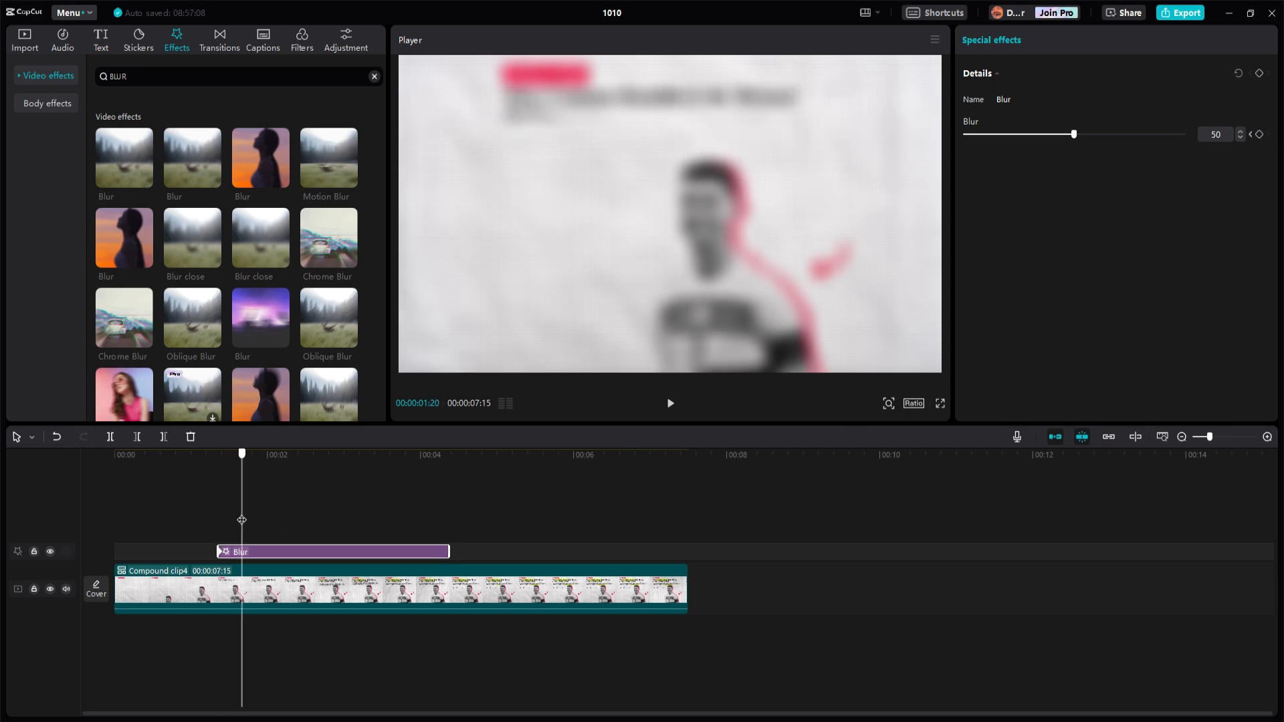
key(Left)
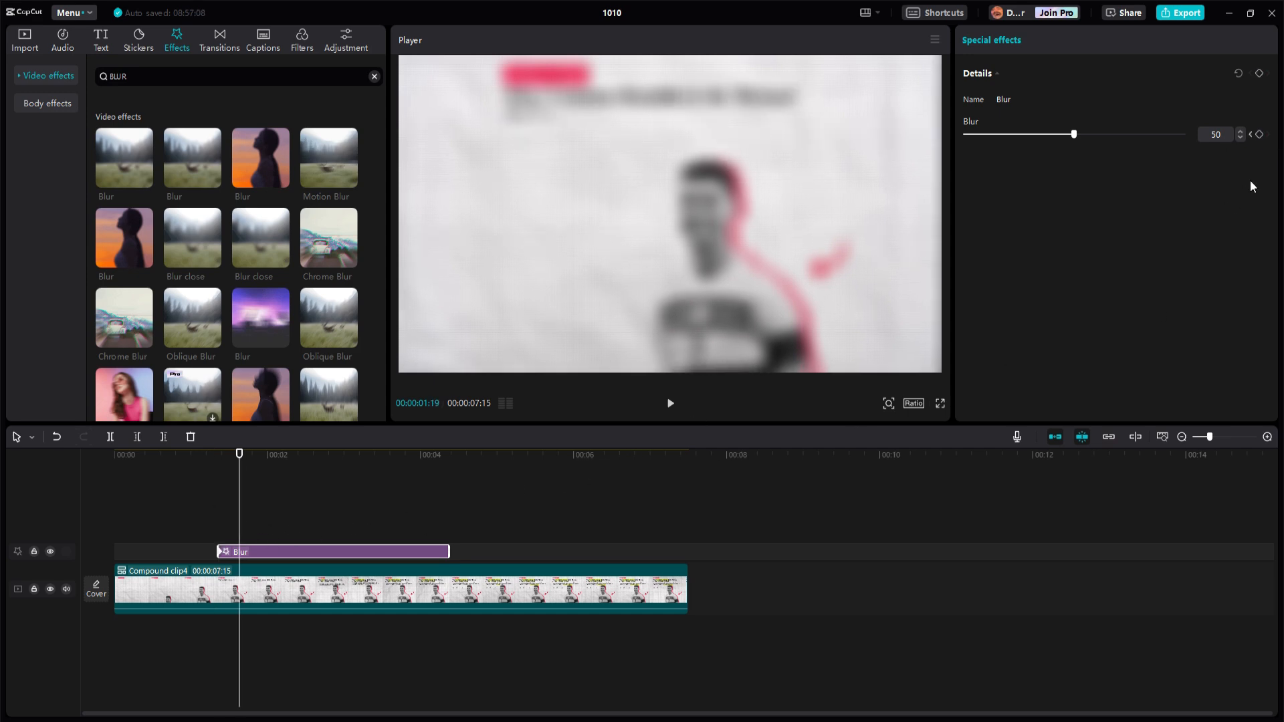
click(1260, 136)
drag(250, 551, 220, 520)
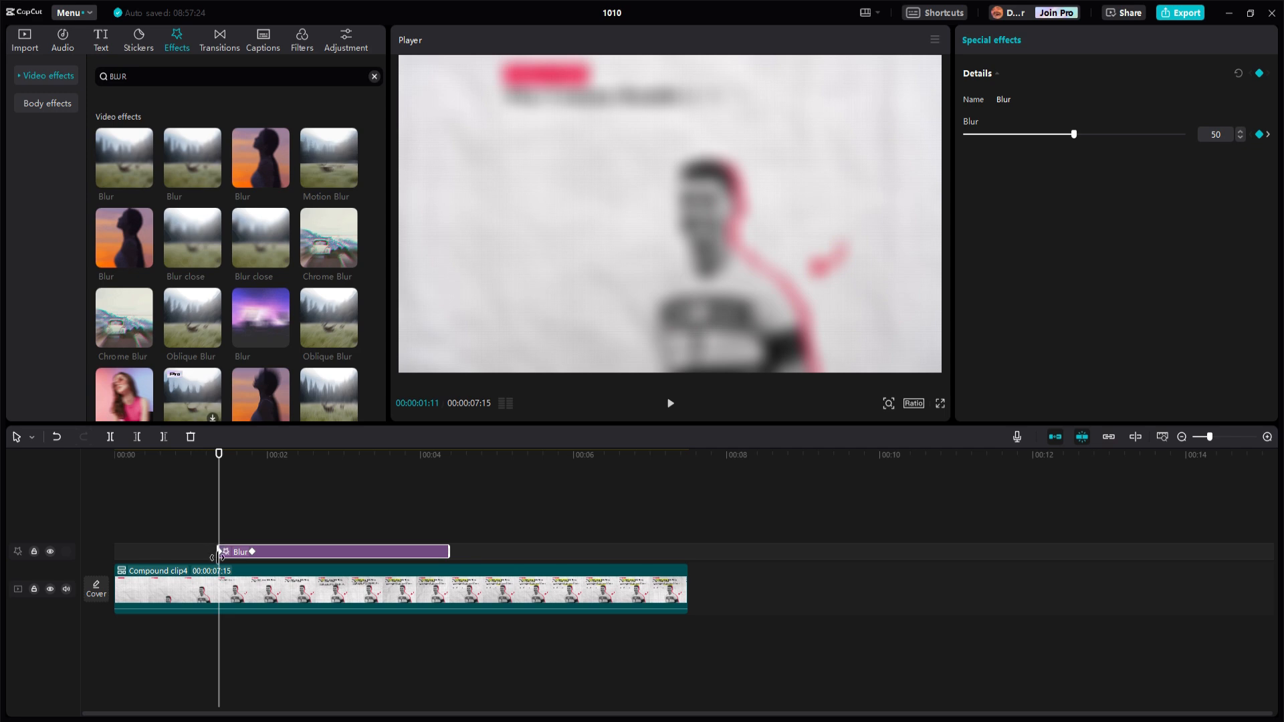
Step: Set Blur to 0 at the 00:00:01:11 keyframe and to 16 at the 00:00:01:24 keyframe
drag(1072, 133, 840, 190)
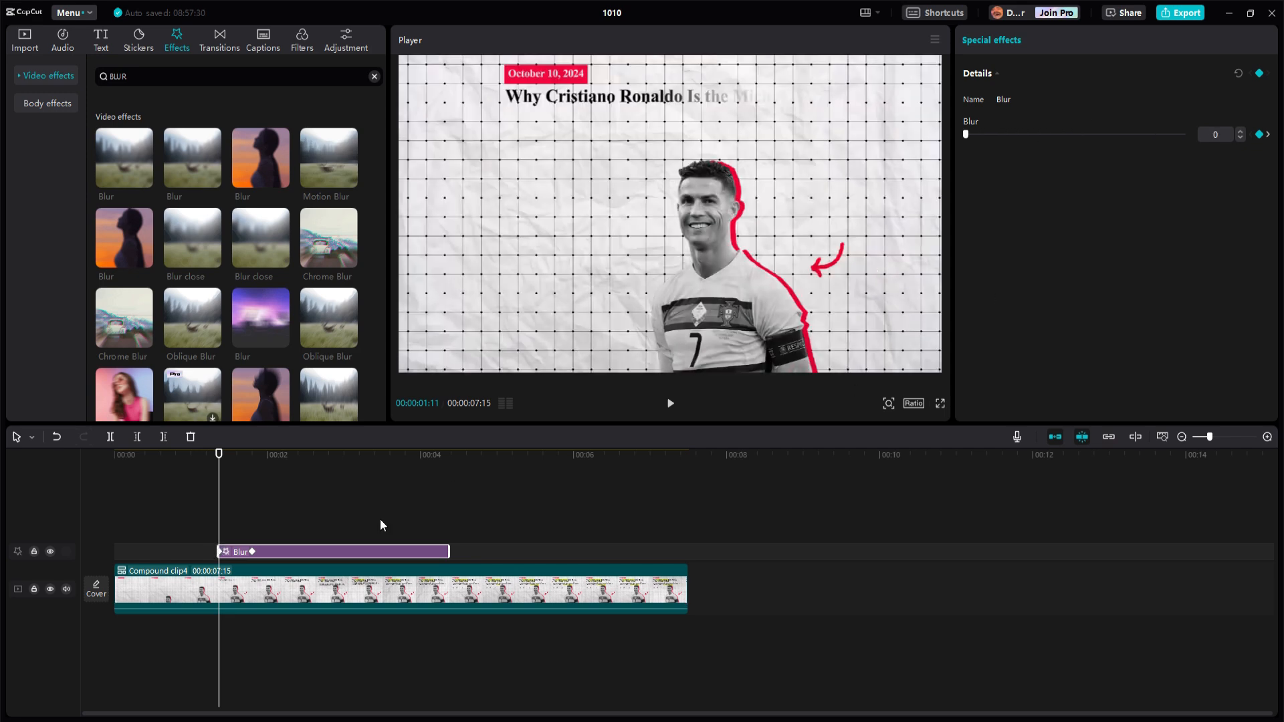
drag(219, 514, 251, 514)
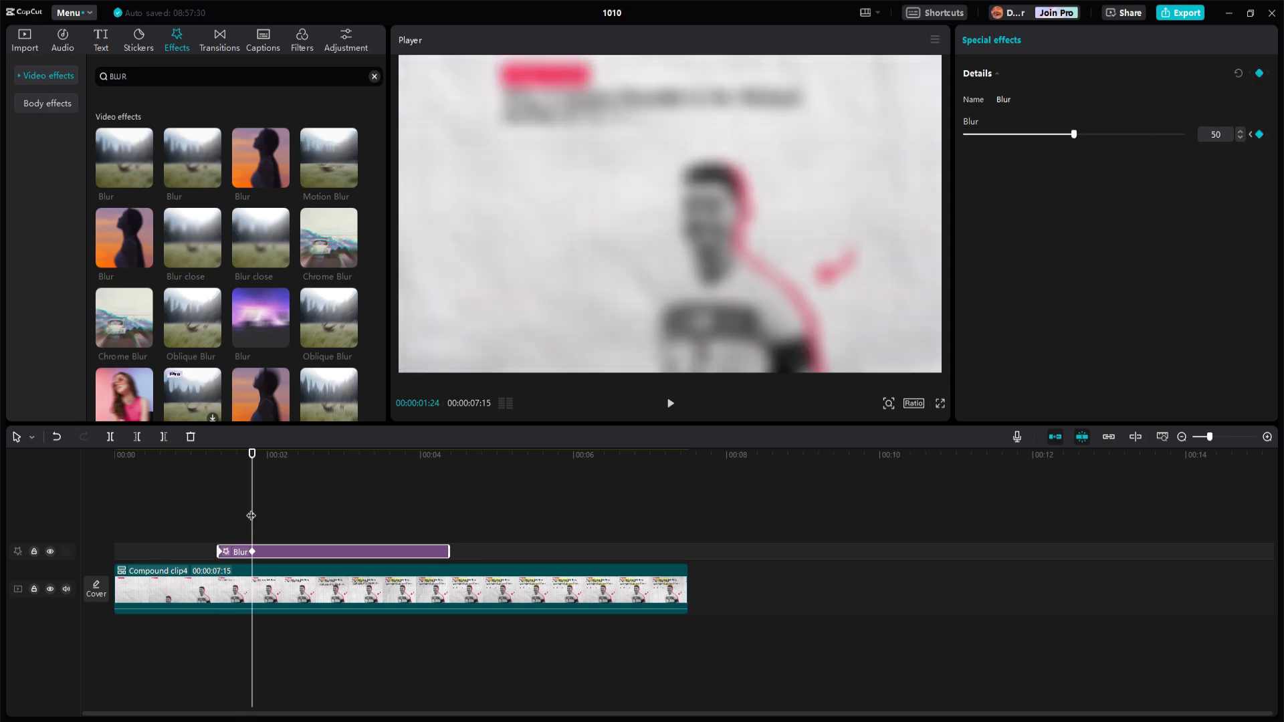
drag(1074, 133, 1000, 134)
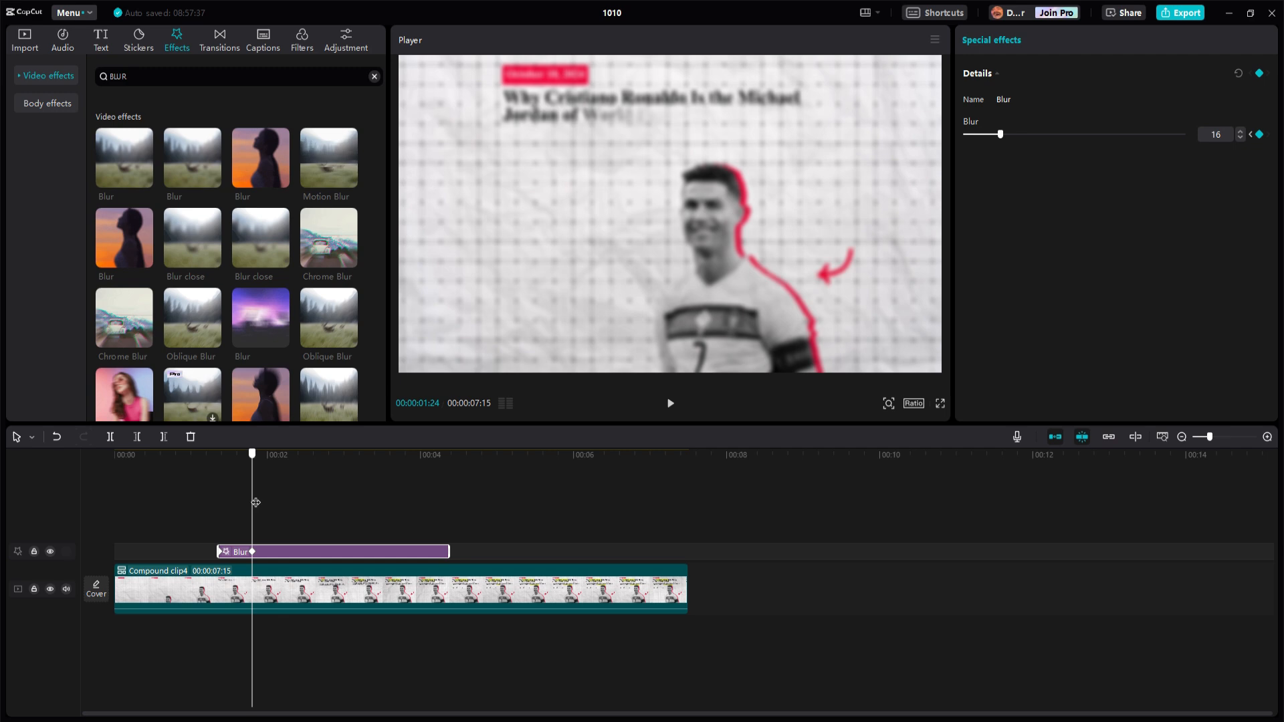
Step: Trim the end of the Blur effect to just past the compound clip's second zoom keyframe
drag(256, 502, 365, 505)
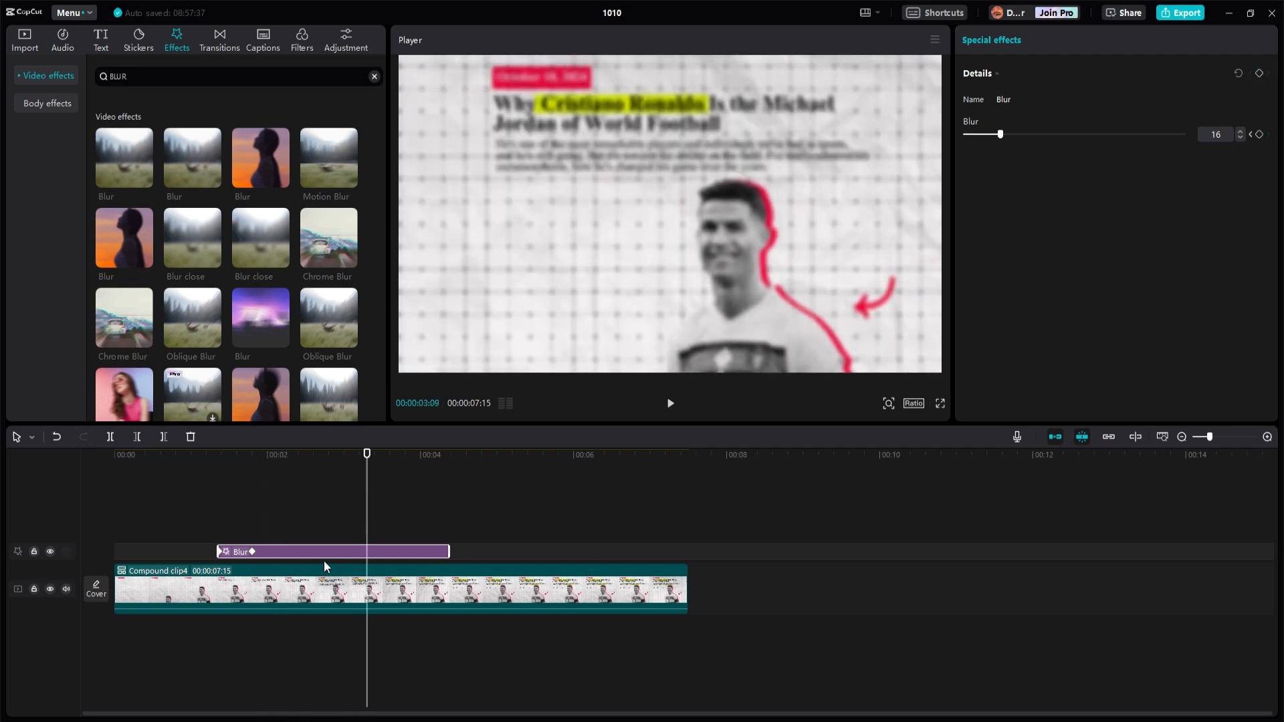
click(297, 589)
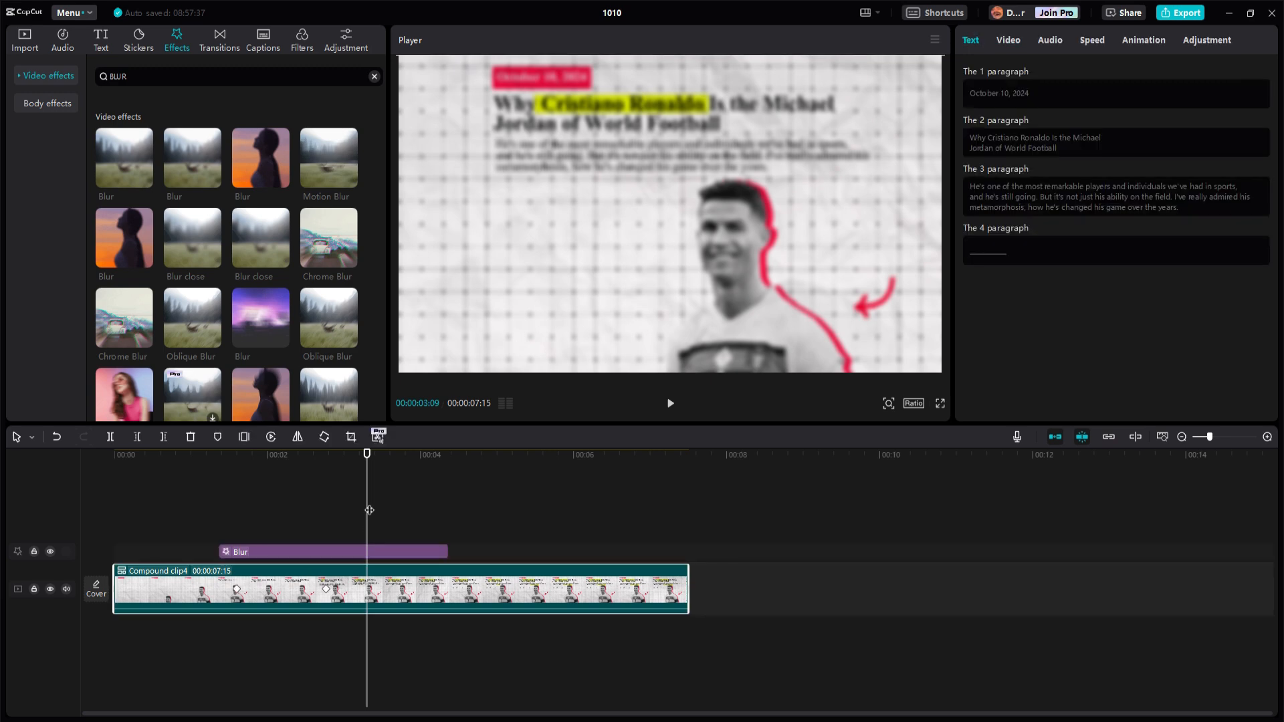
drag(370, 511, 312, 504)
click(364, 551)
key(w)
Step: Add a Blur keyframe of 30 at 00:00:02:11, shift it towards the effect's end, and set Blur to 0 at 00:00:02:28
click(309, 577)
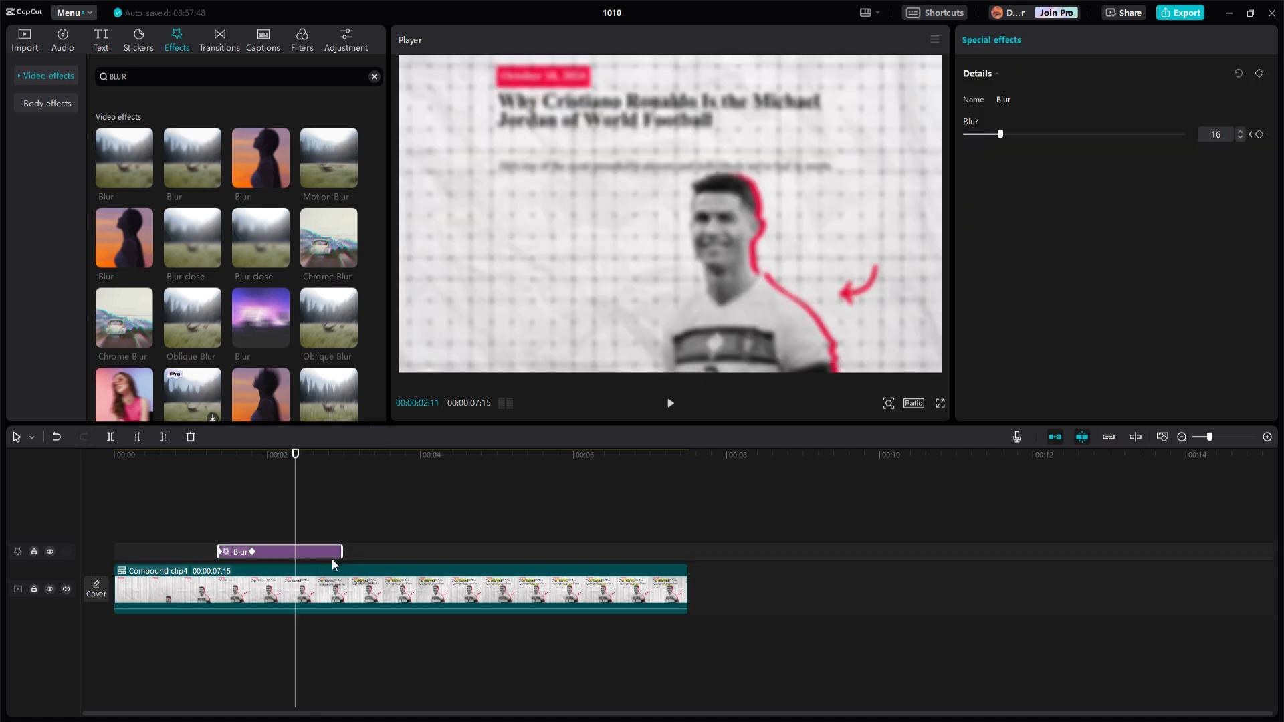
drag(1000, 135, 1032, 135)
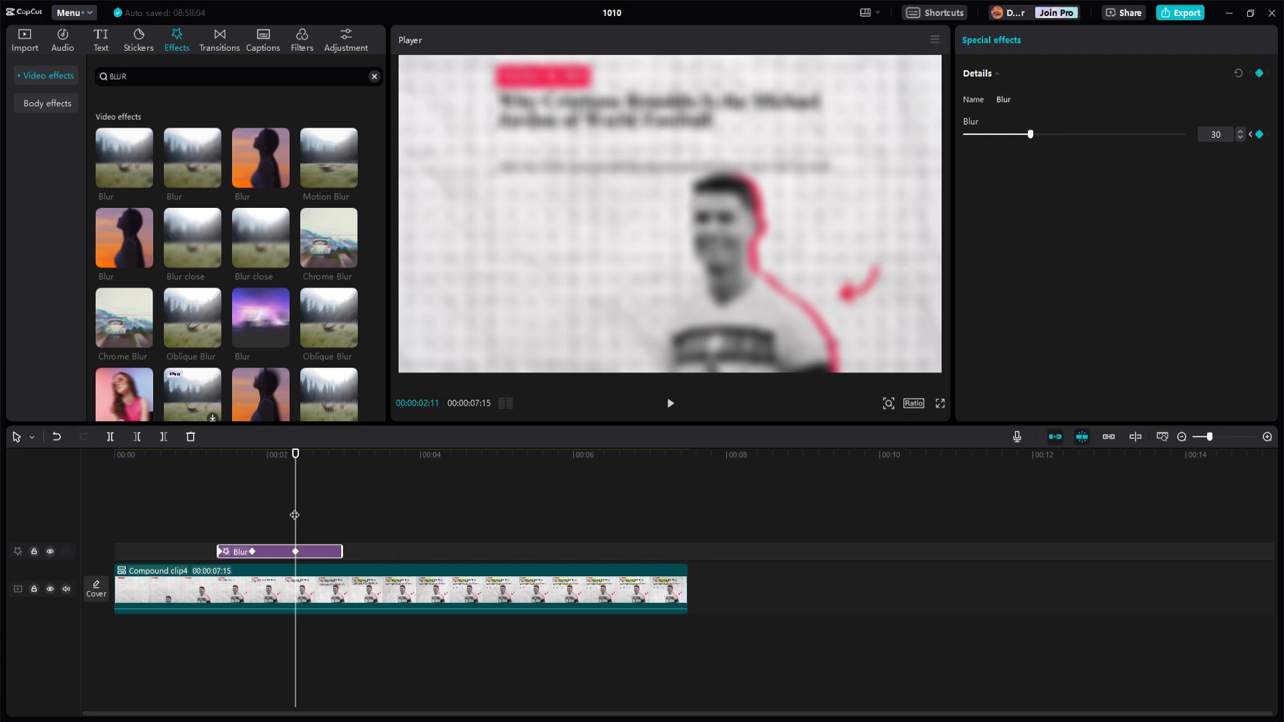
drag(294, 515, 313, 552)
click(339, 524)
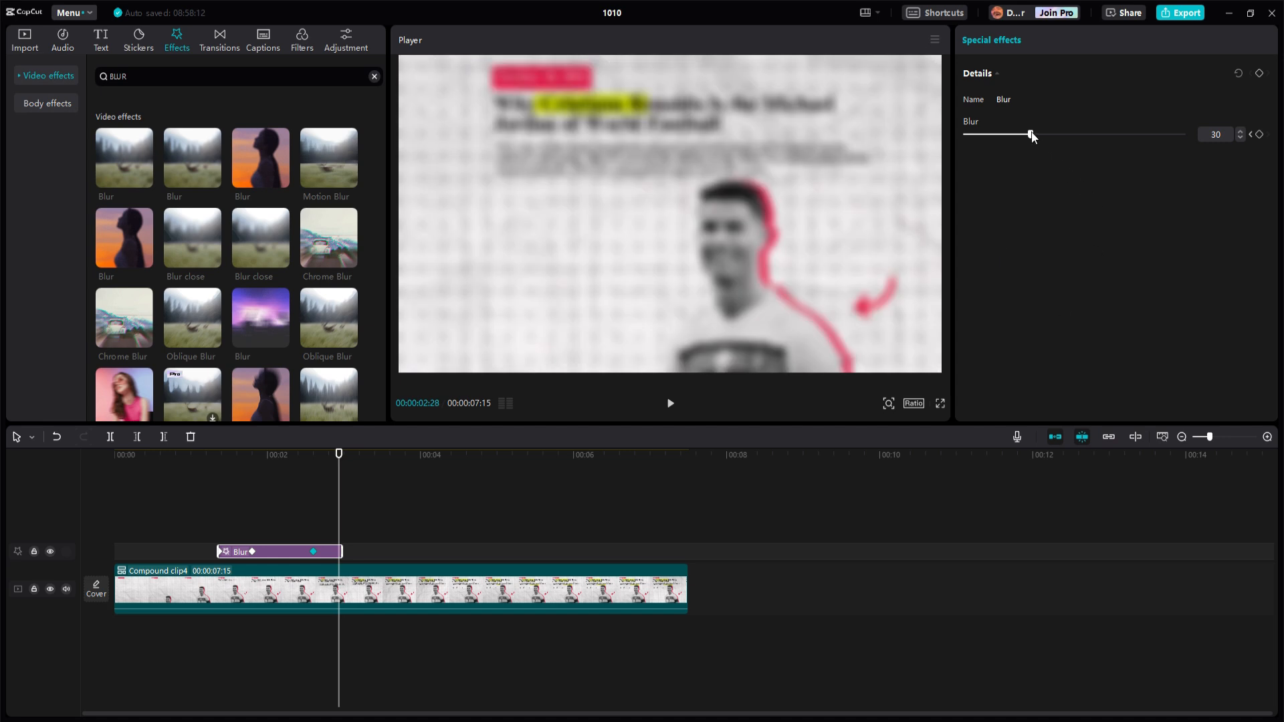
drag(1031, 134, 523, 179)
Step: Play the section around the Blur effect to check how it fades in and out during the zoom
drag(323, 503, 195, 510)
click(672, 405)
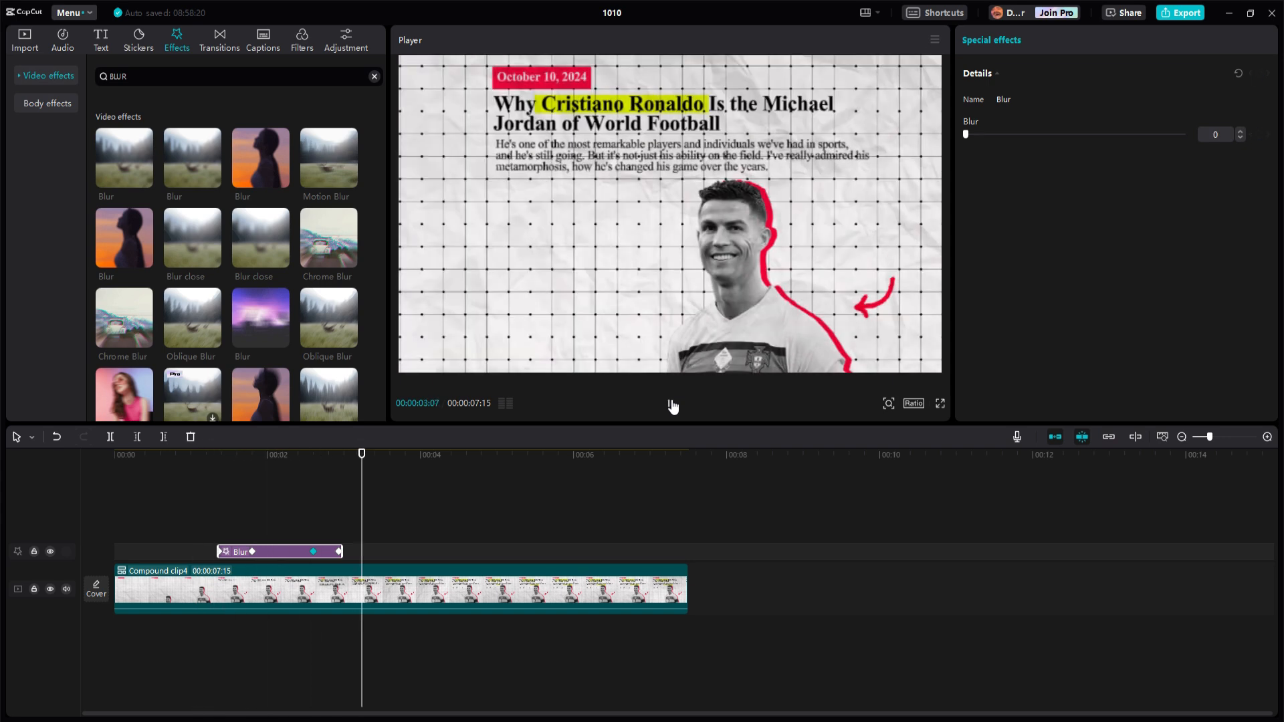
click(672, 405)
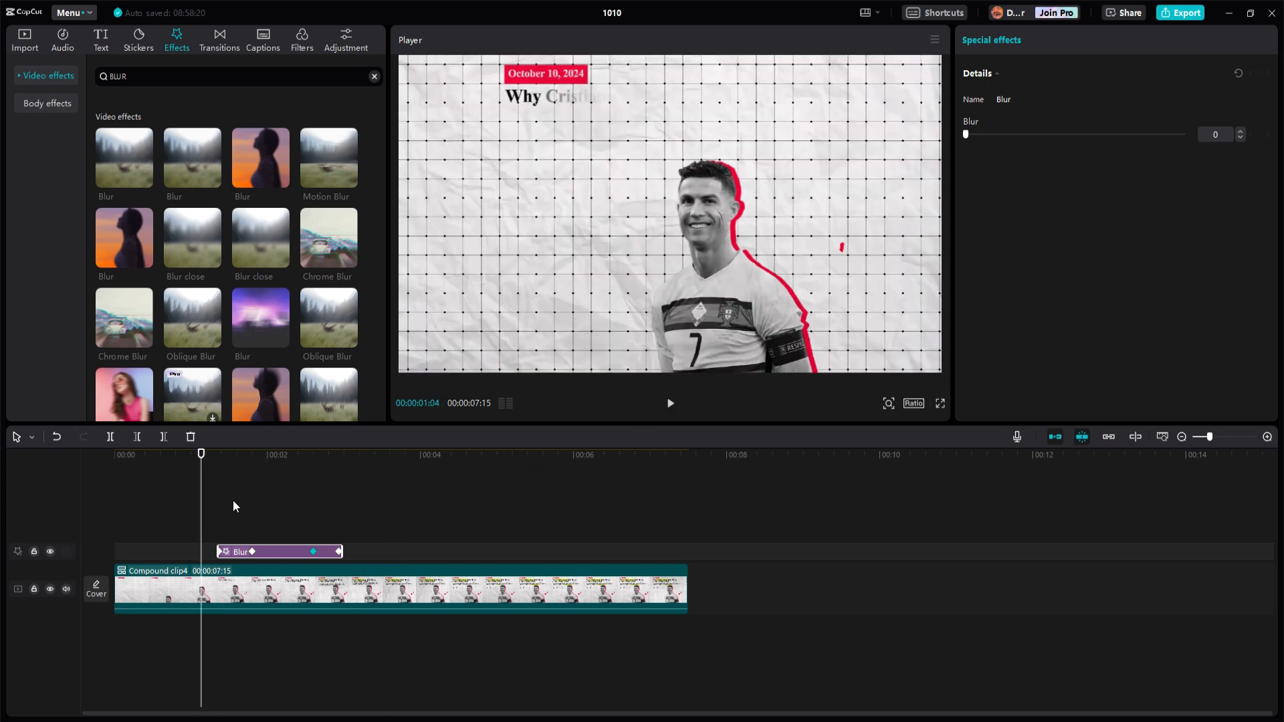
drag(204, 498, 273, 498)
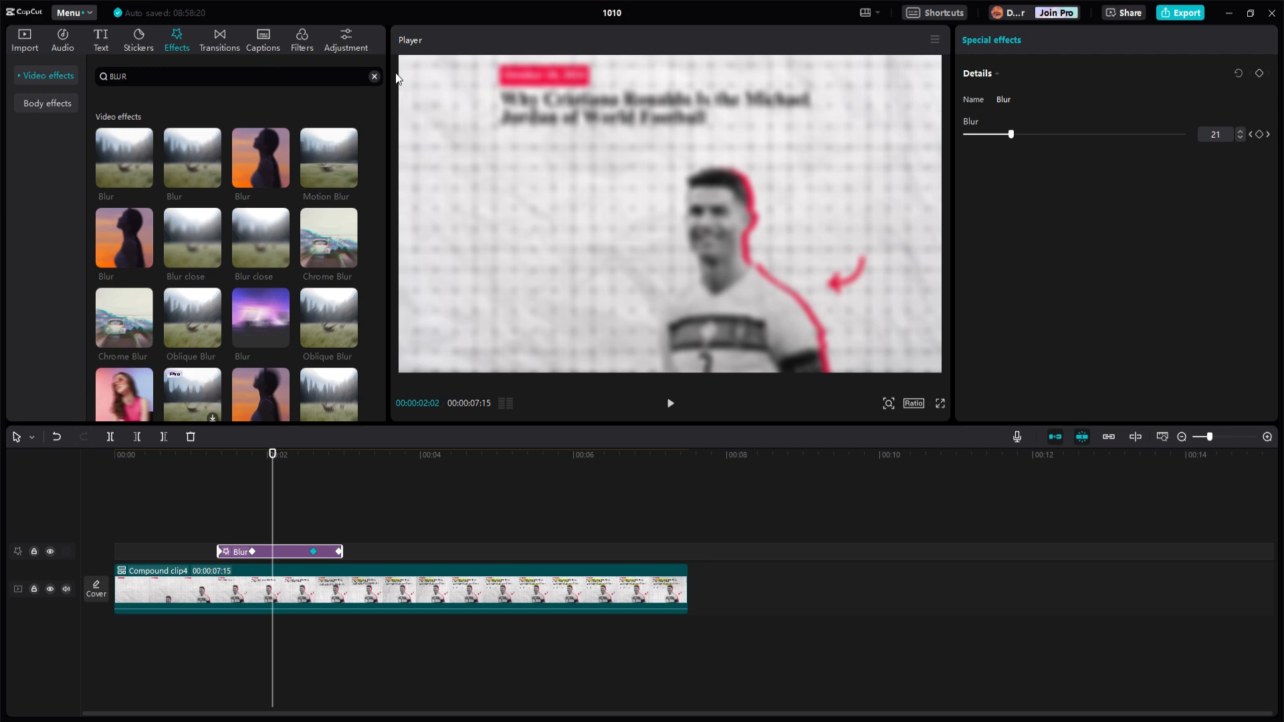
Step: Search the video effects for "shake", add the Shake effect on a new track above Blur, and extend it to the compound clip's end
click(375, 76)
click(274, 77)
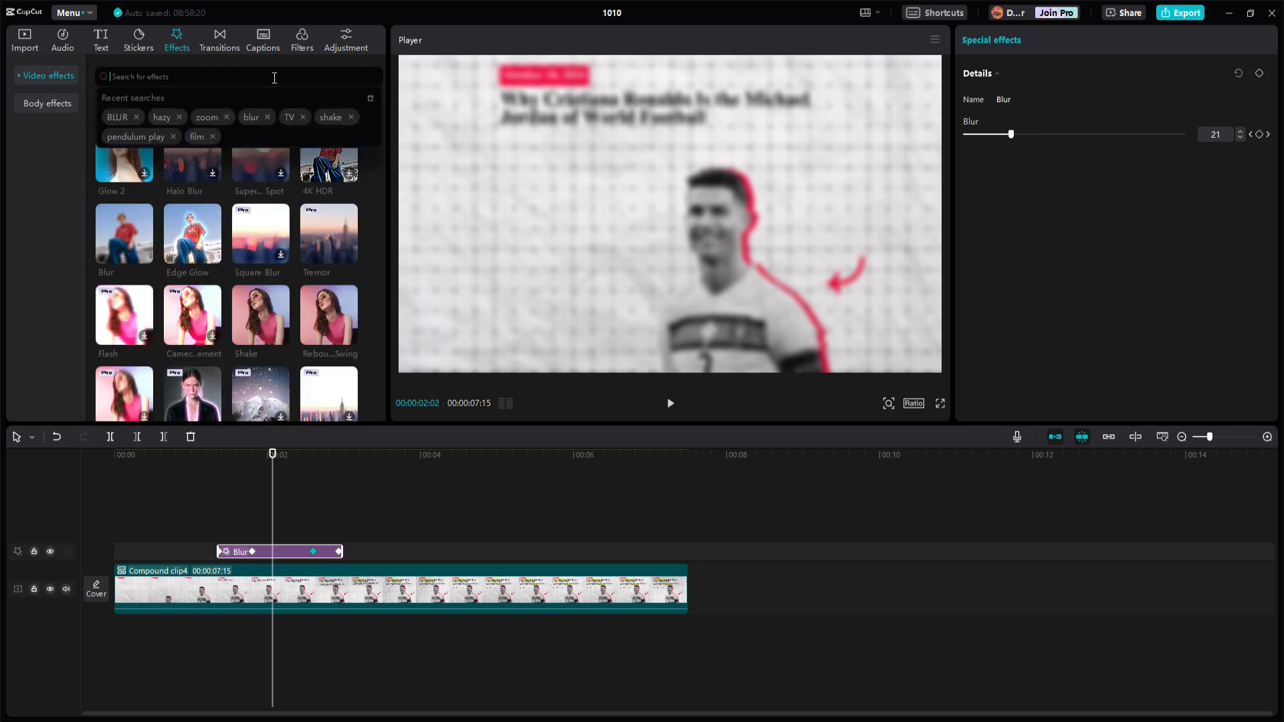
text(shake)
key(Return)
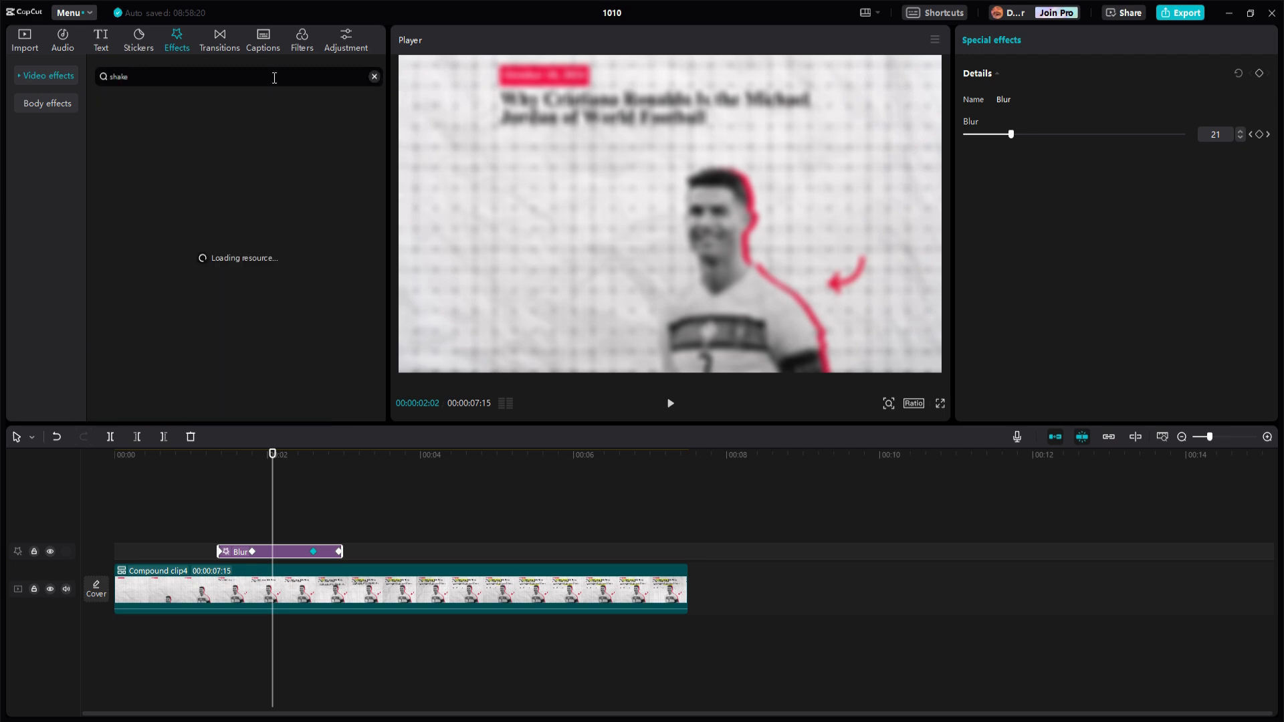
click(119, 144)
drag(119, 145, 102, 534)
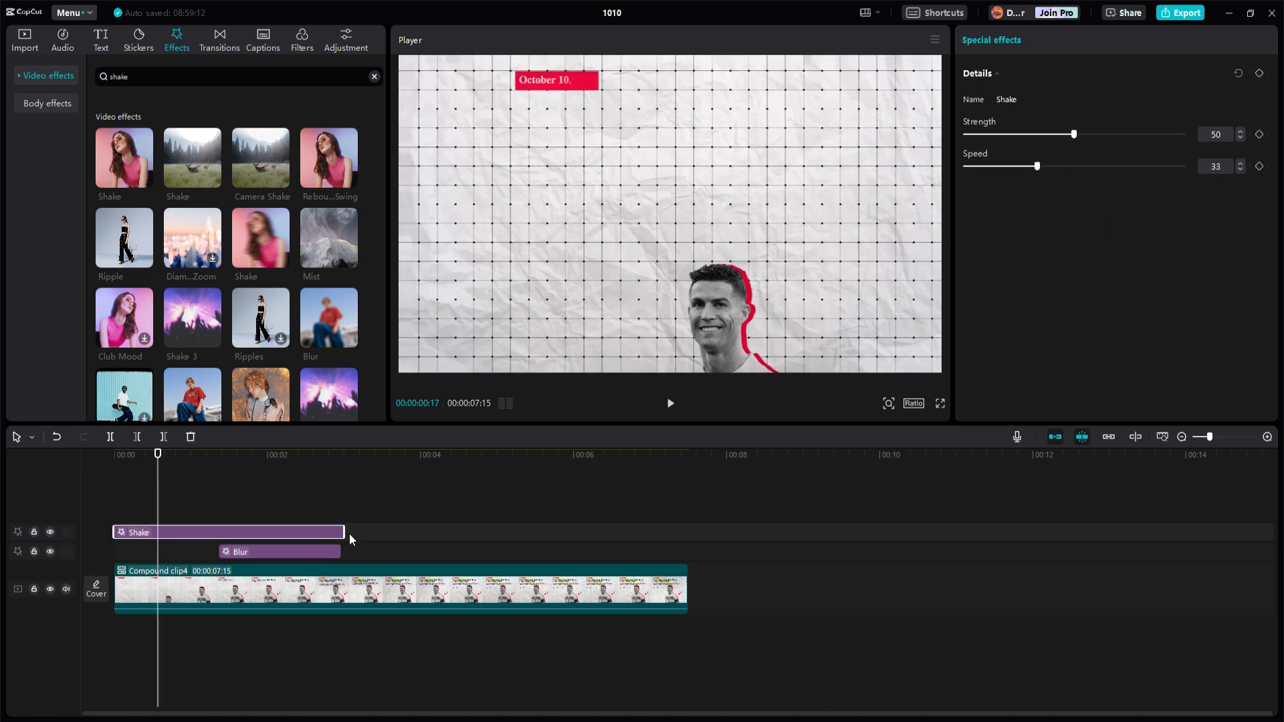
drag(342, 530, 688, 507)
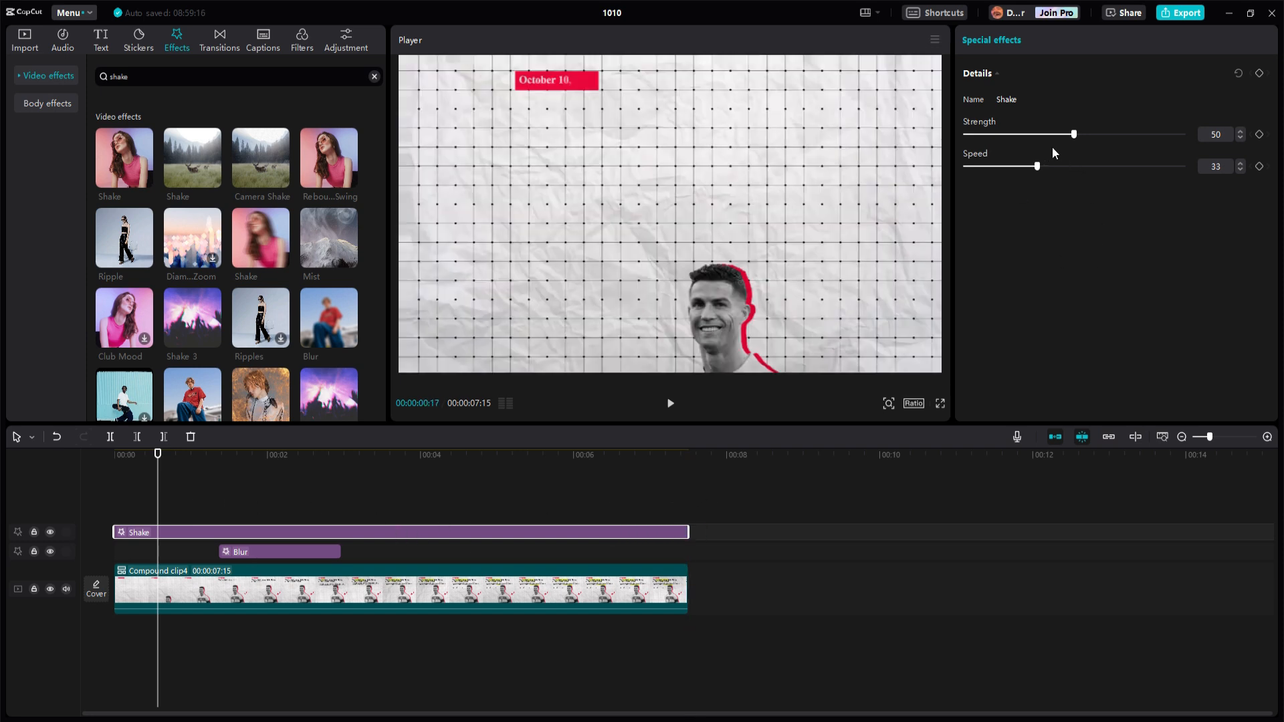
Step: Set the Shake effect's Speed to 3 and Strength to 6, and play the result
drag(1045, 171, 973, 172)
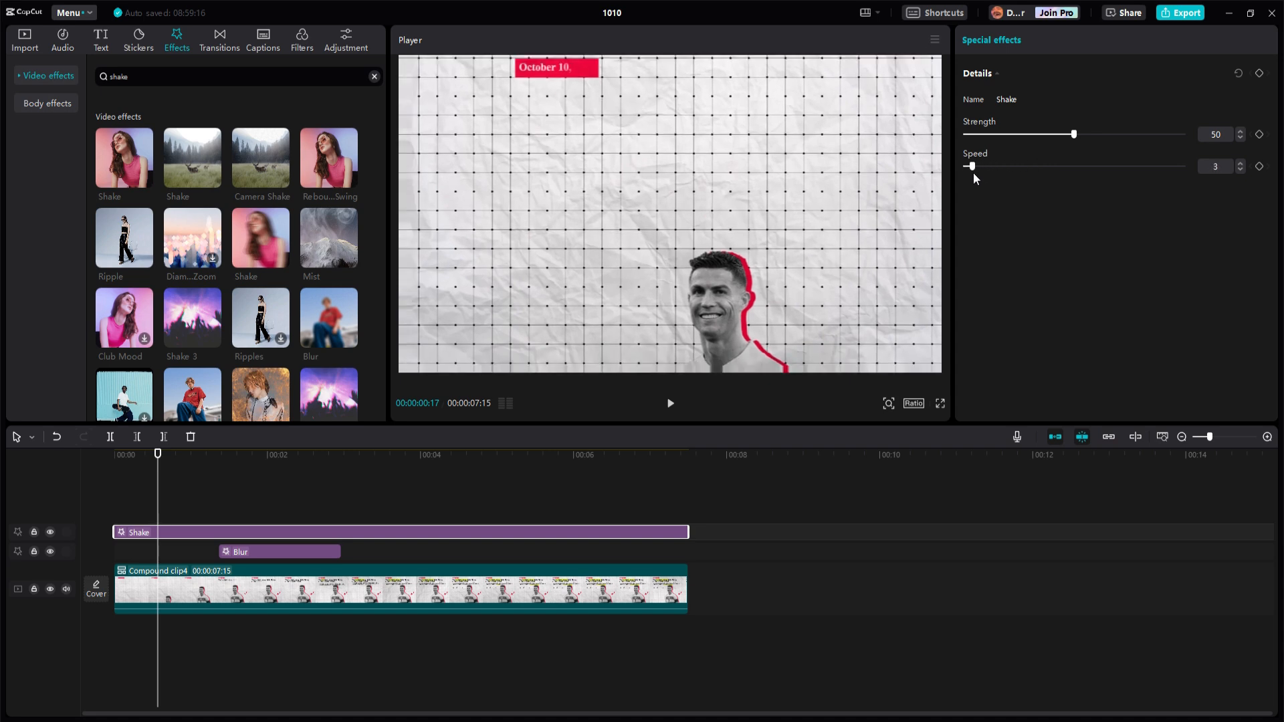
drag(1073, 136, 980, 134)
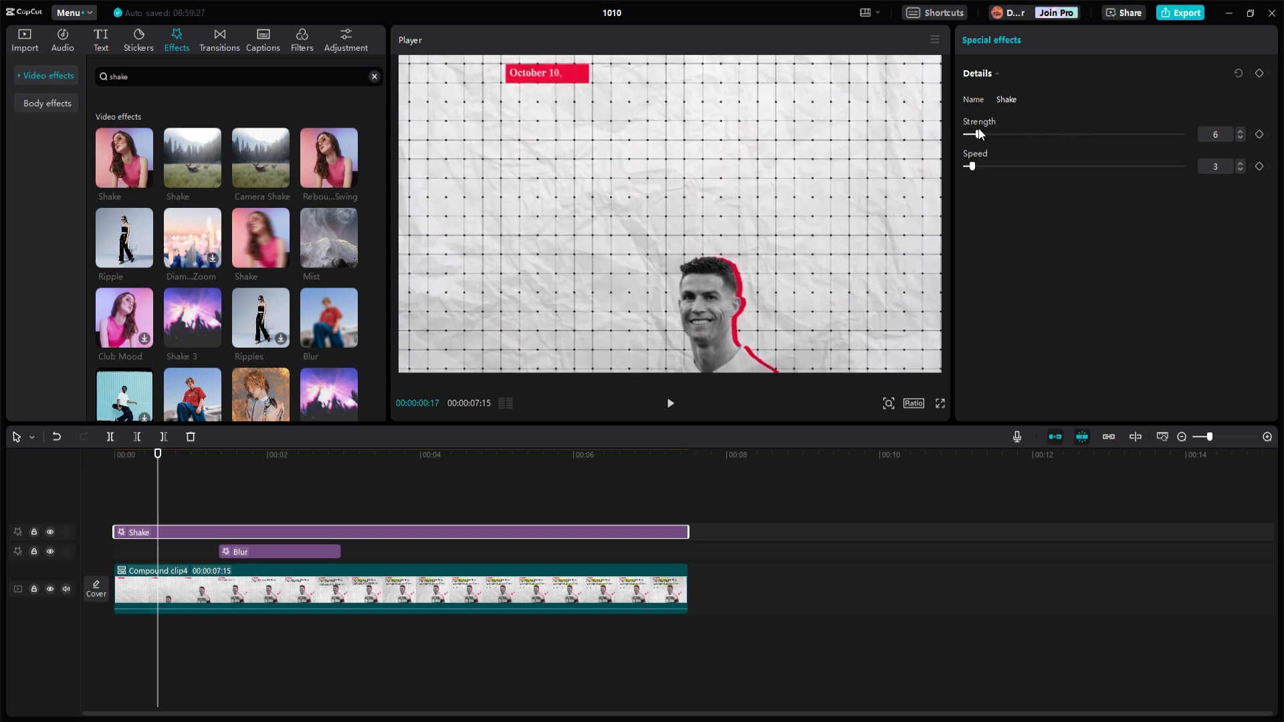
click(671, 404)
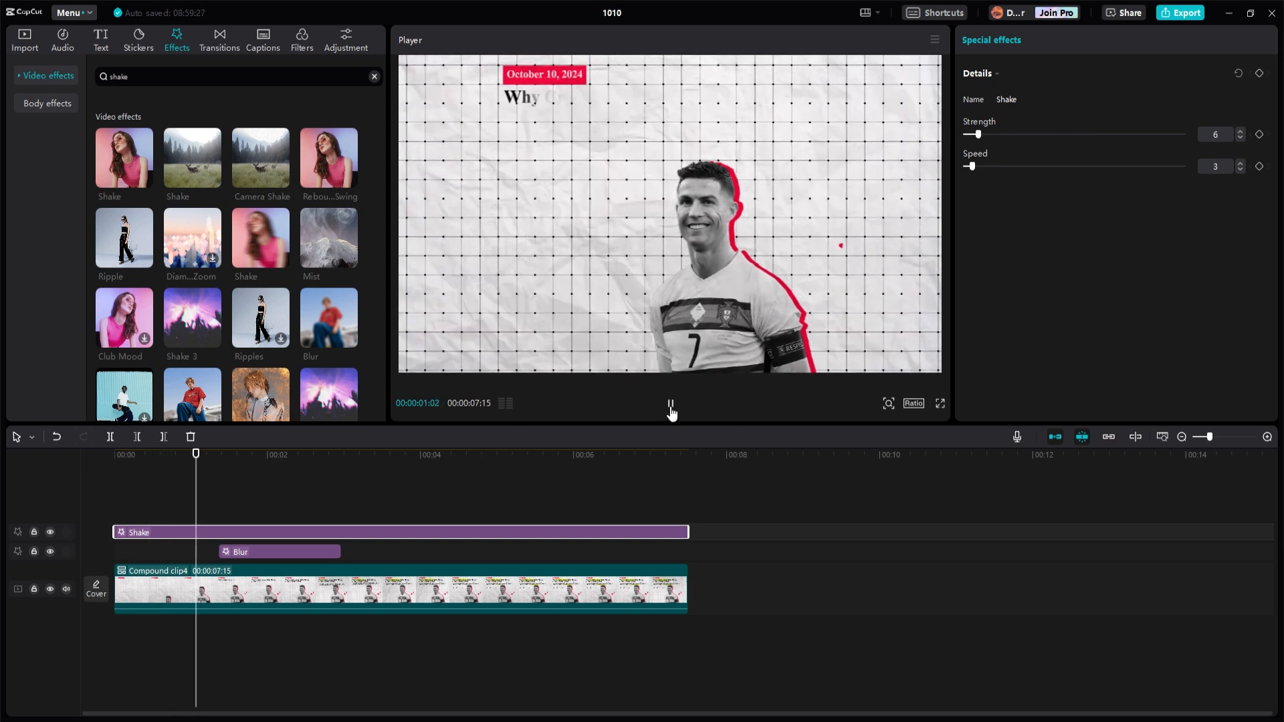
click(671, 404)
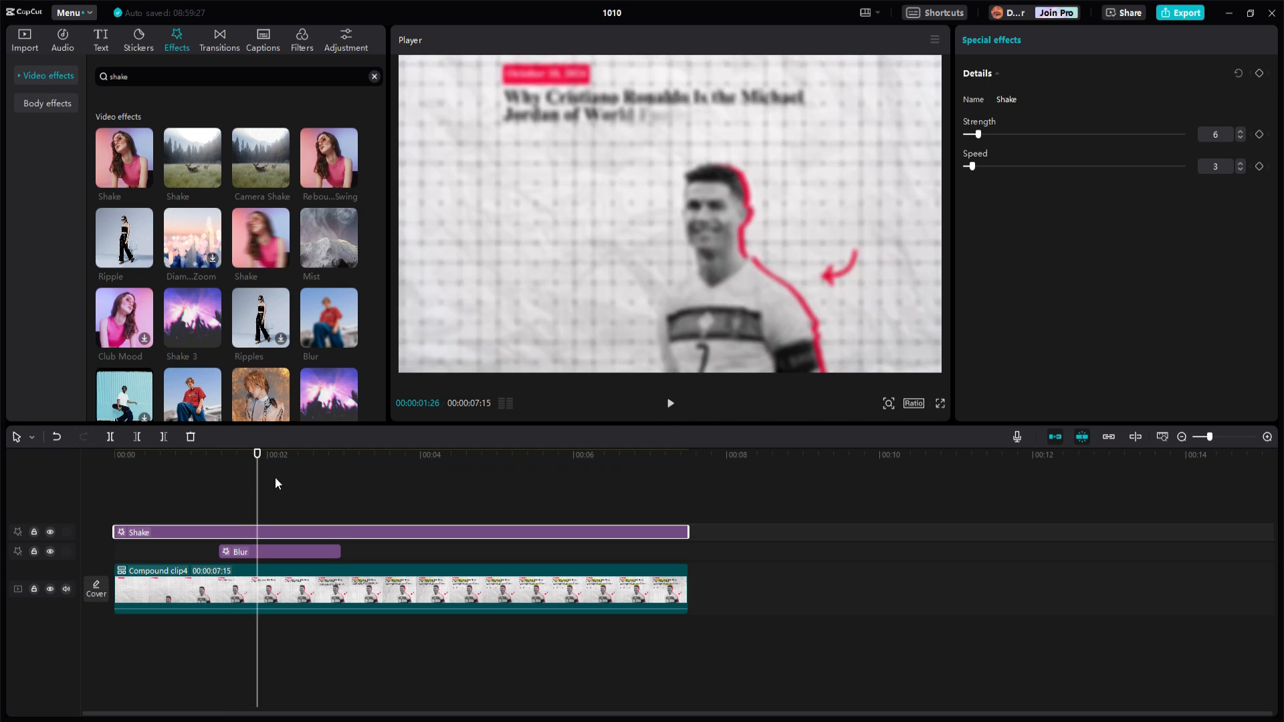
Step: Reduce the Shake effect's Speed to 1 and Strength to 3, replaying the opening section after each change
drag(255, 489, 200, 494)
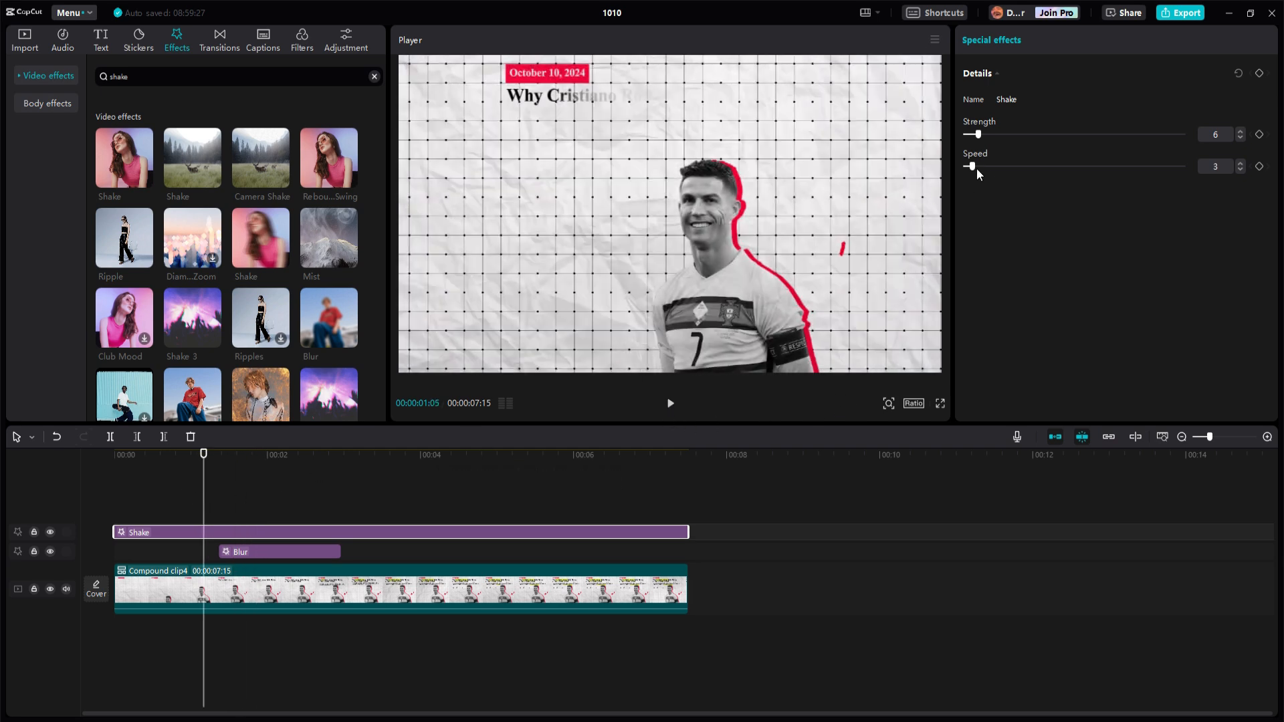
drag(972, 168, 968, 167)
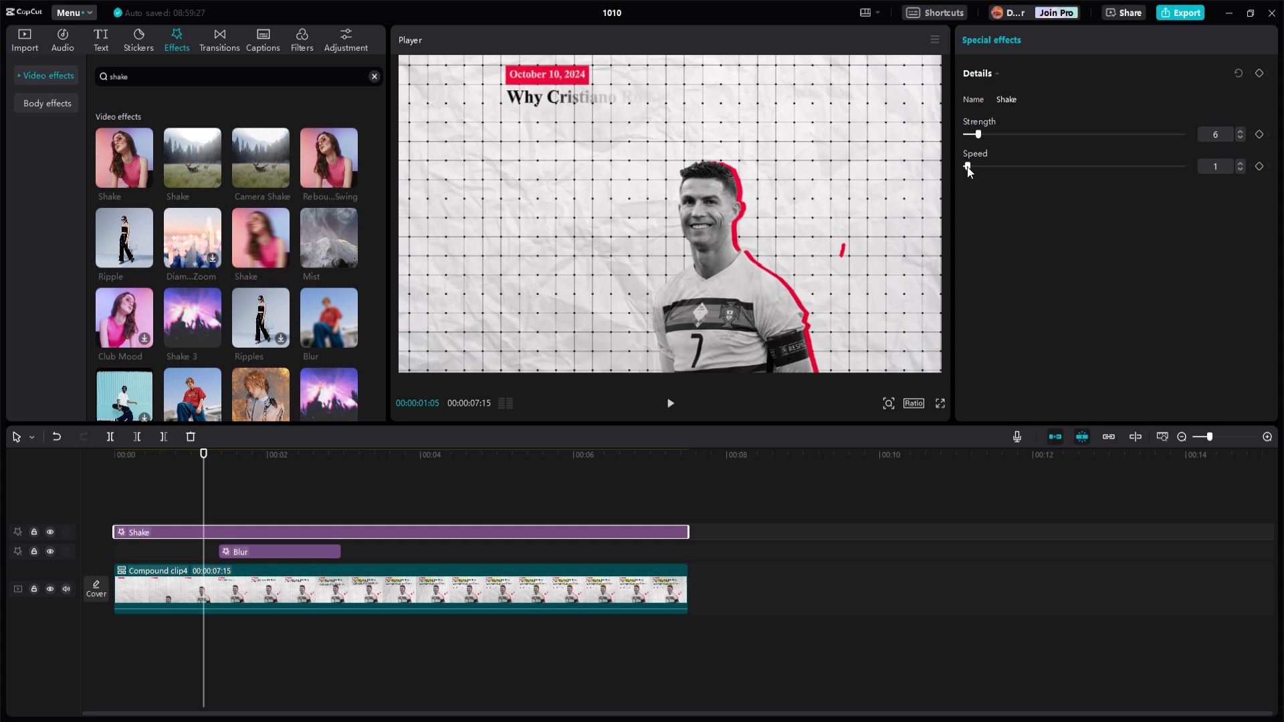
click(671, 403)
click(670, 403)
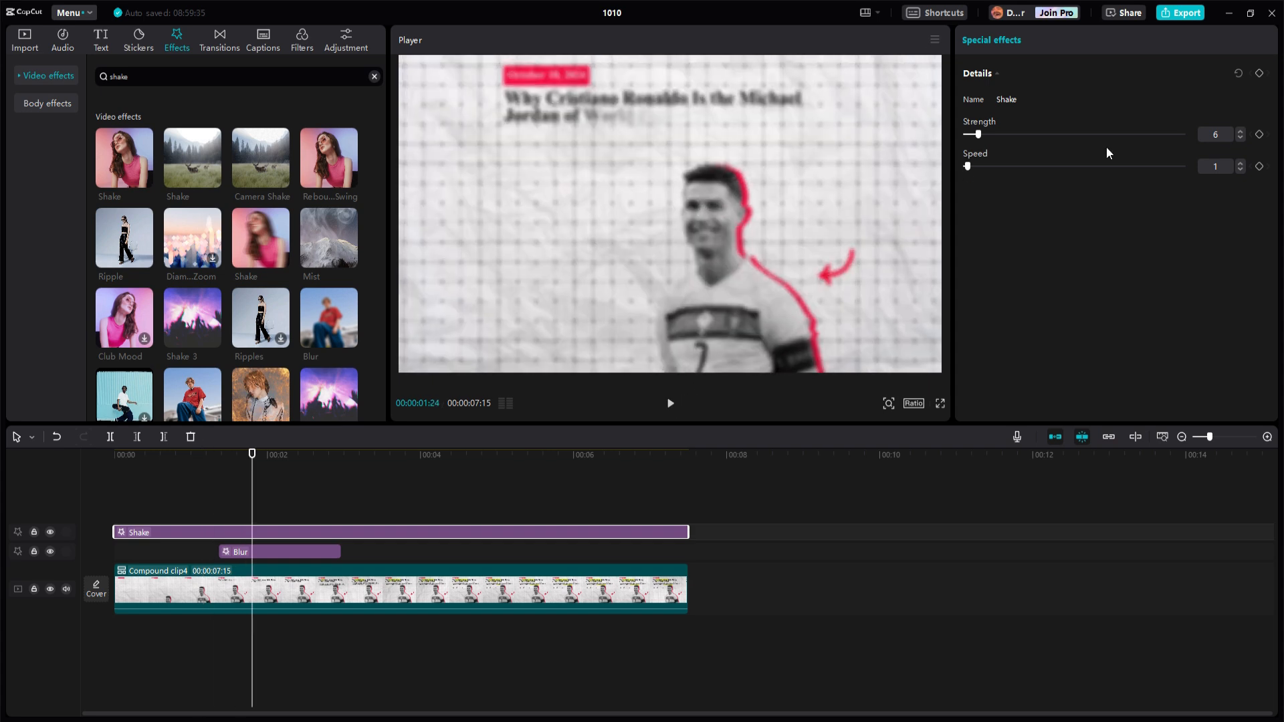
drag(971, 136, 974, 137)
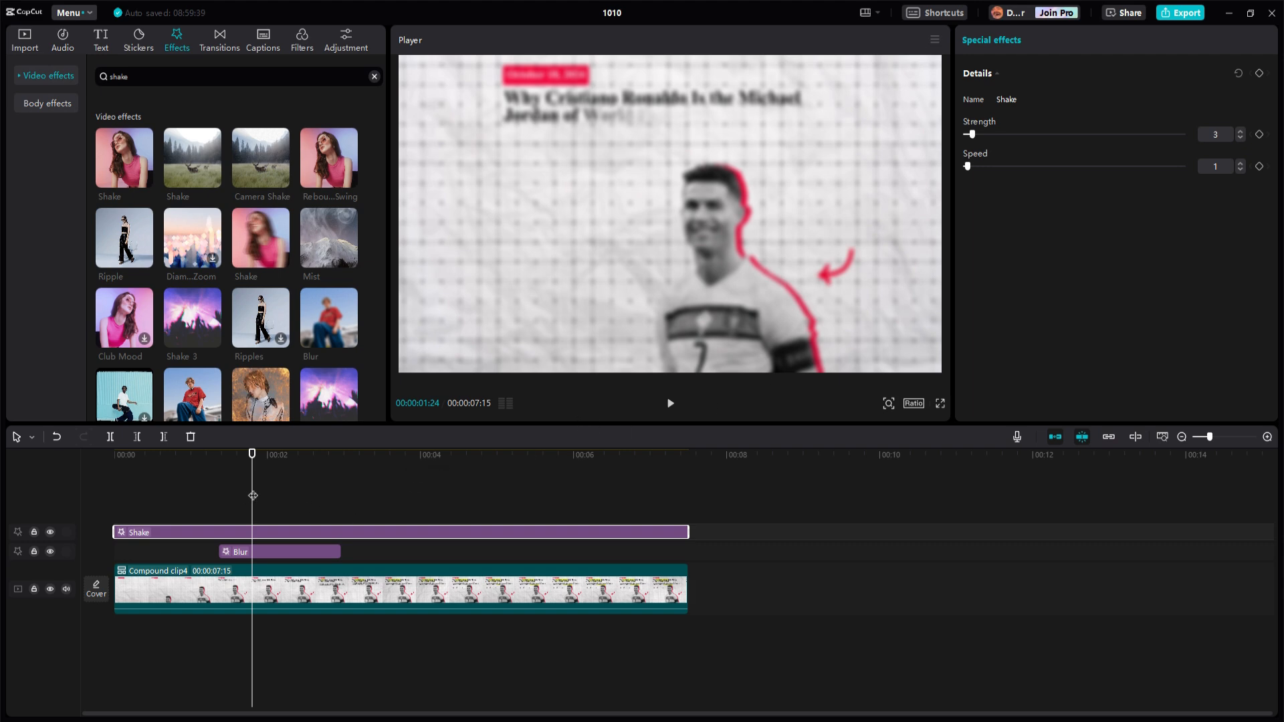
drag(251, 497, 145, 496)
click(669, 404)
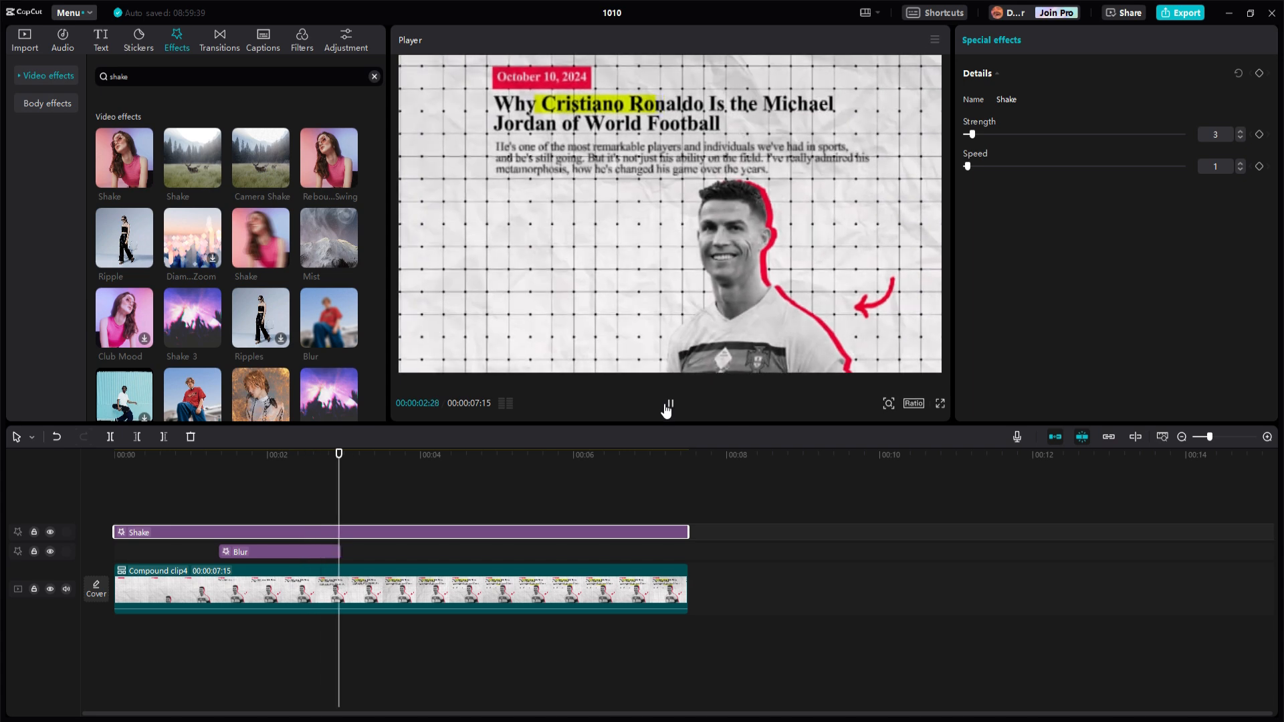
click(667, 407)
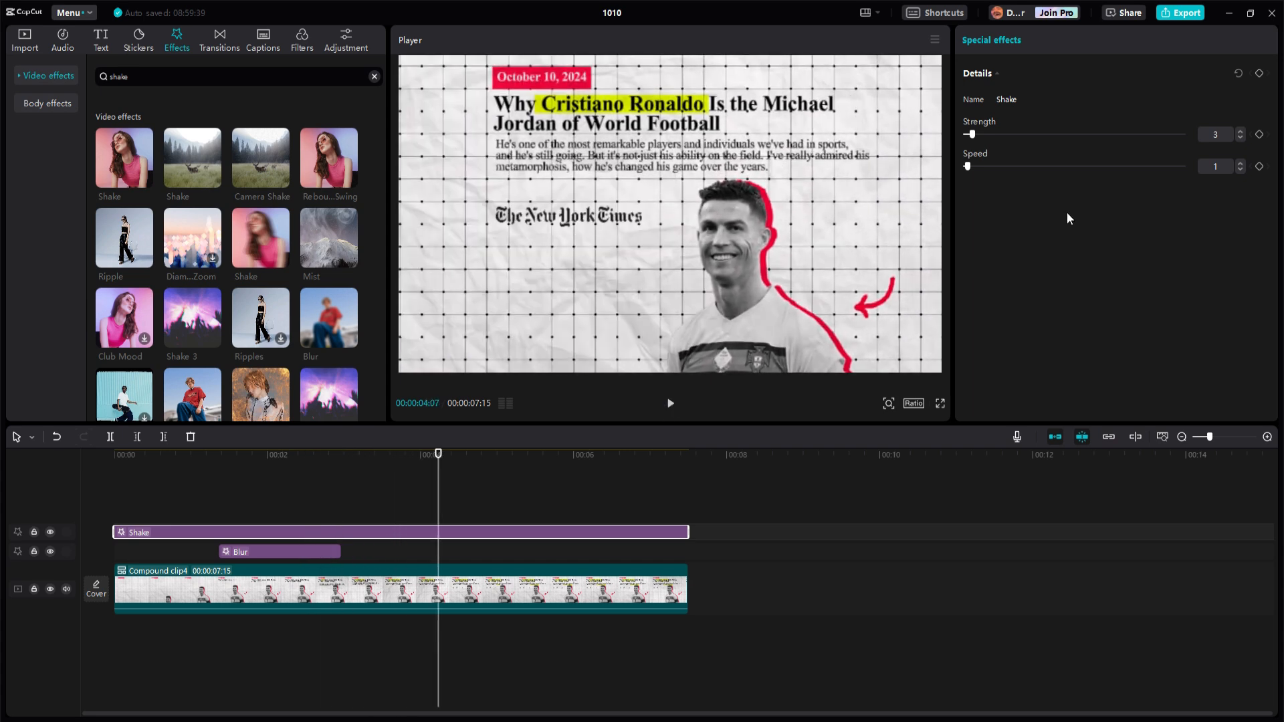
Step: Set the Shake effect's Strength to 2 and play the animation from the beginning
click(1240, 137)
key(Home)
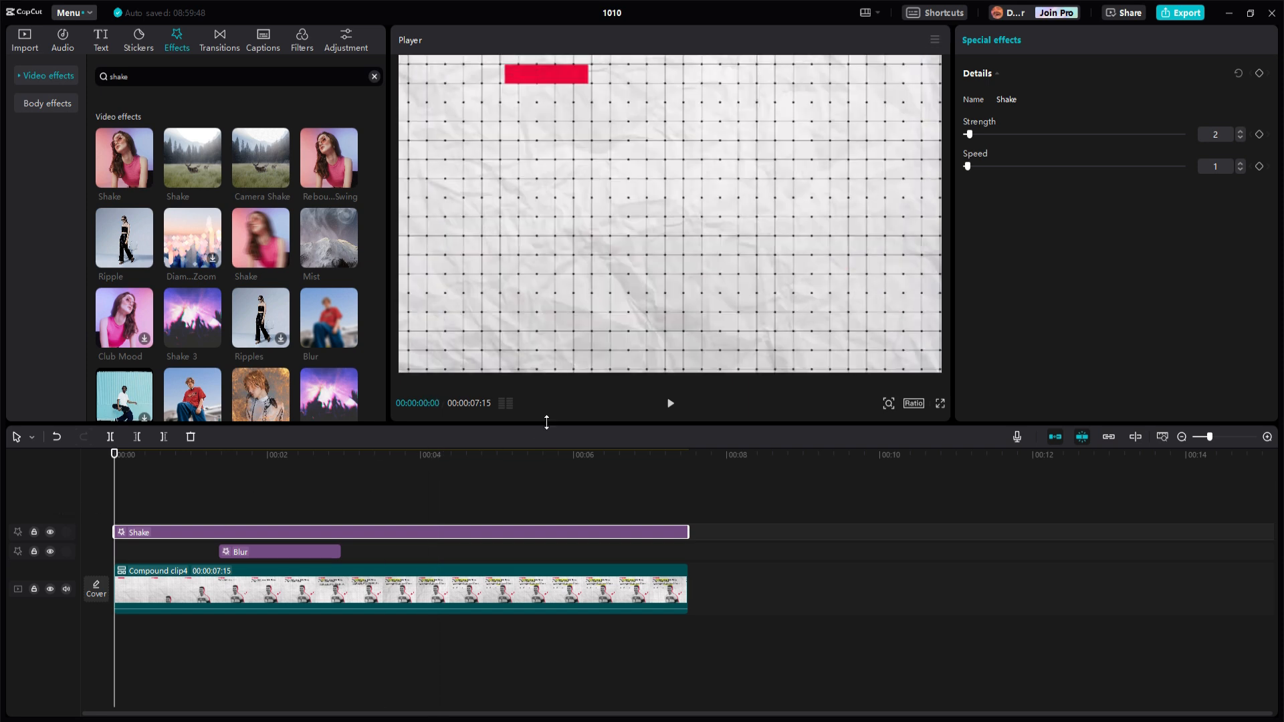
click(670, 404)
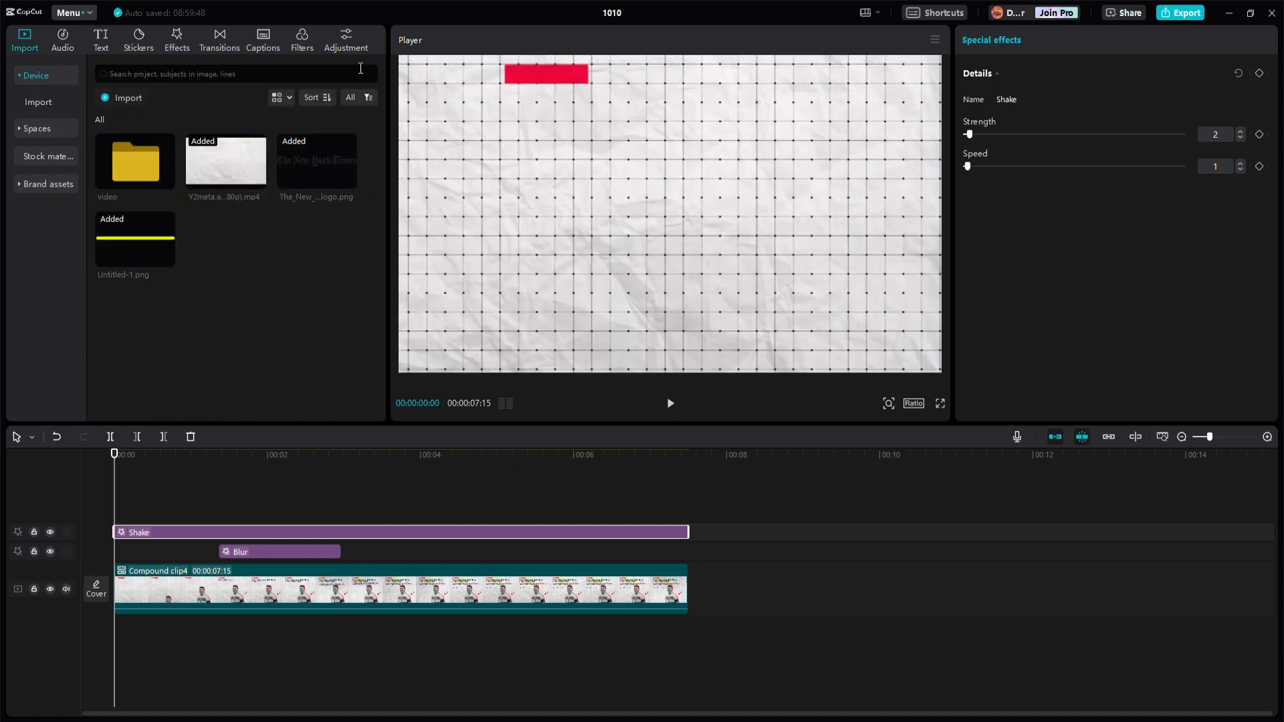
Step: Add a custom adjustment layer above the Shake effect at the timeline's start and extend it to the compound clip's end
click(347, 44)
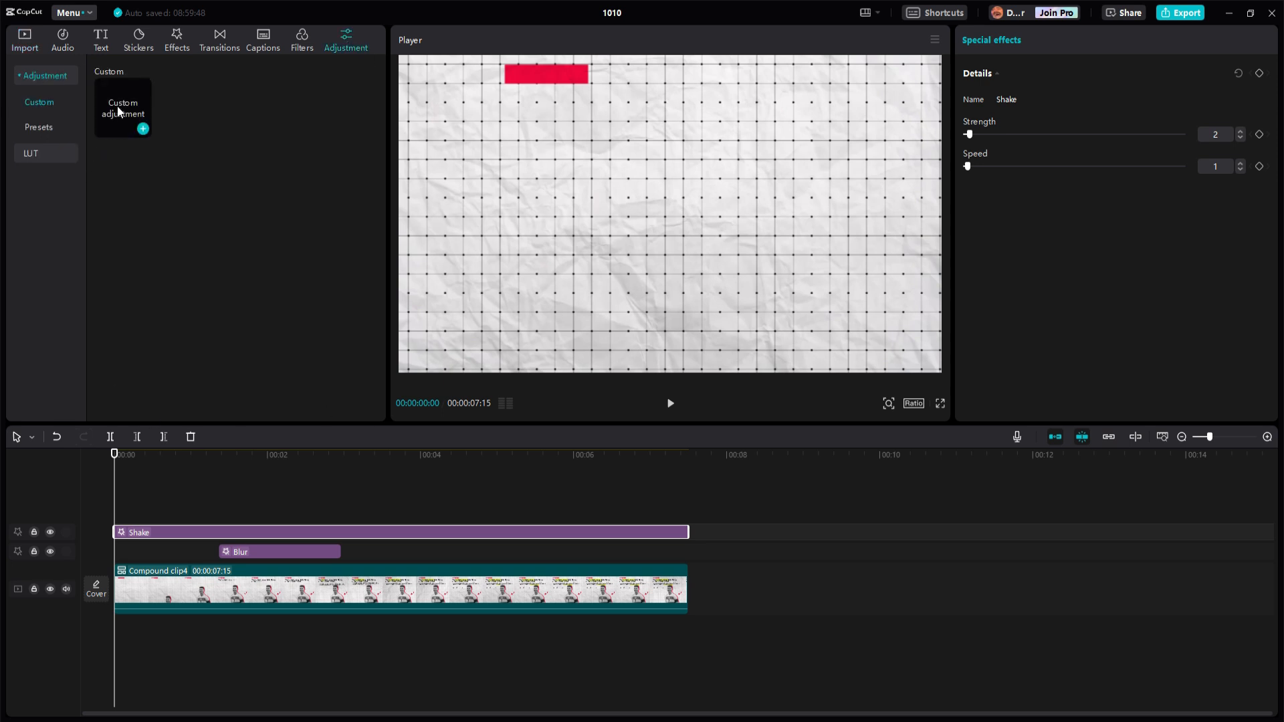
drag(119, 112, 72, 511)
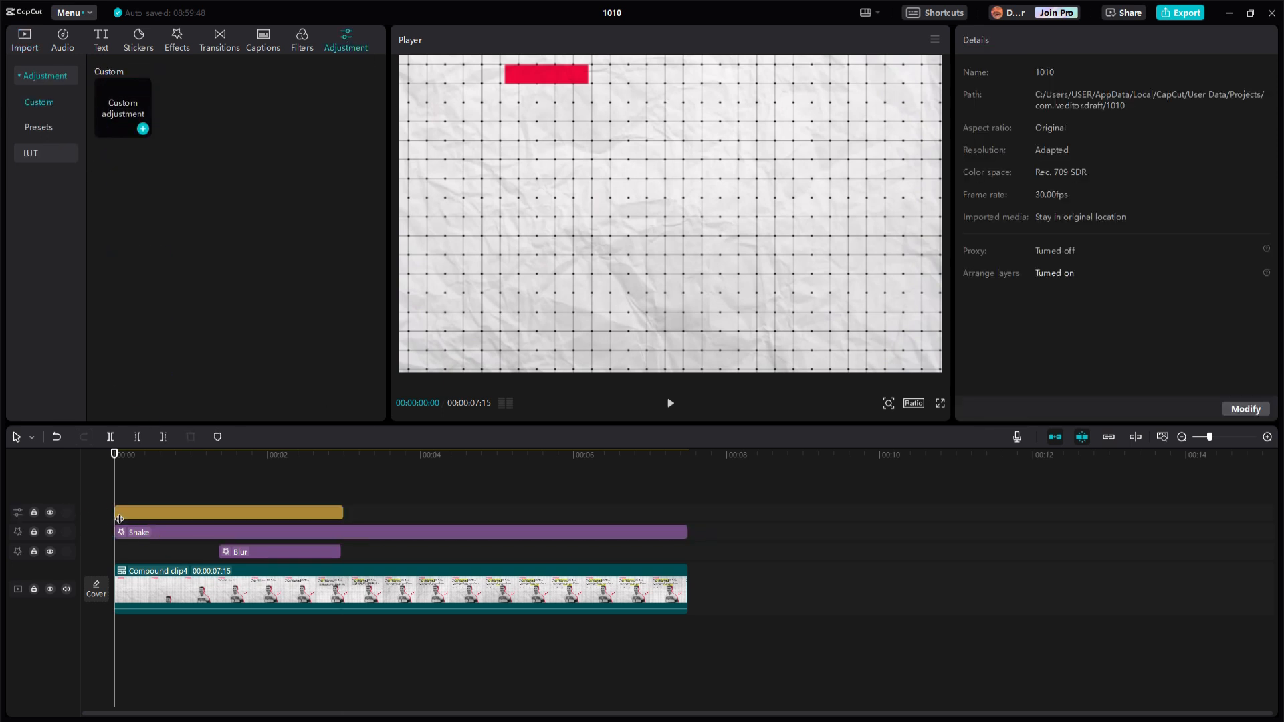
drag(342, 512, 689, 508)
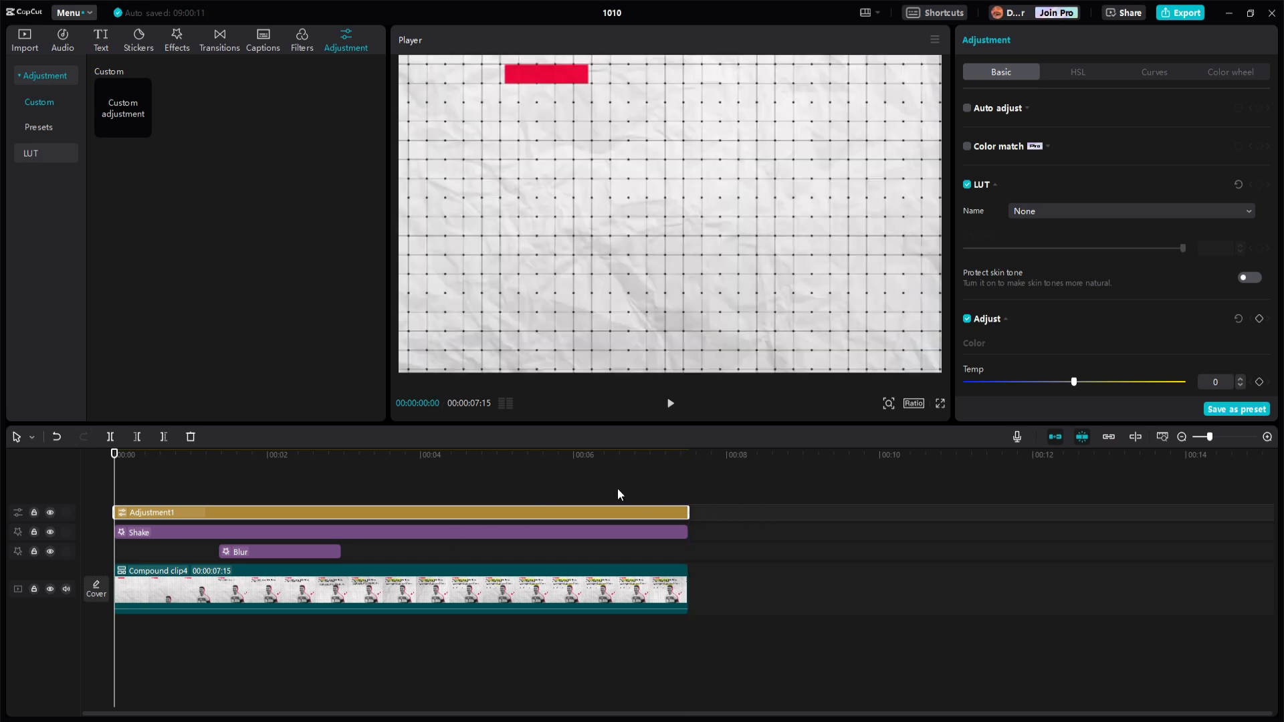
Step: Set the adjustment layer's Temp to 4 and play the timeline to check the warmer look
scroll(1078, 252, down, 1)
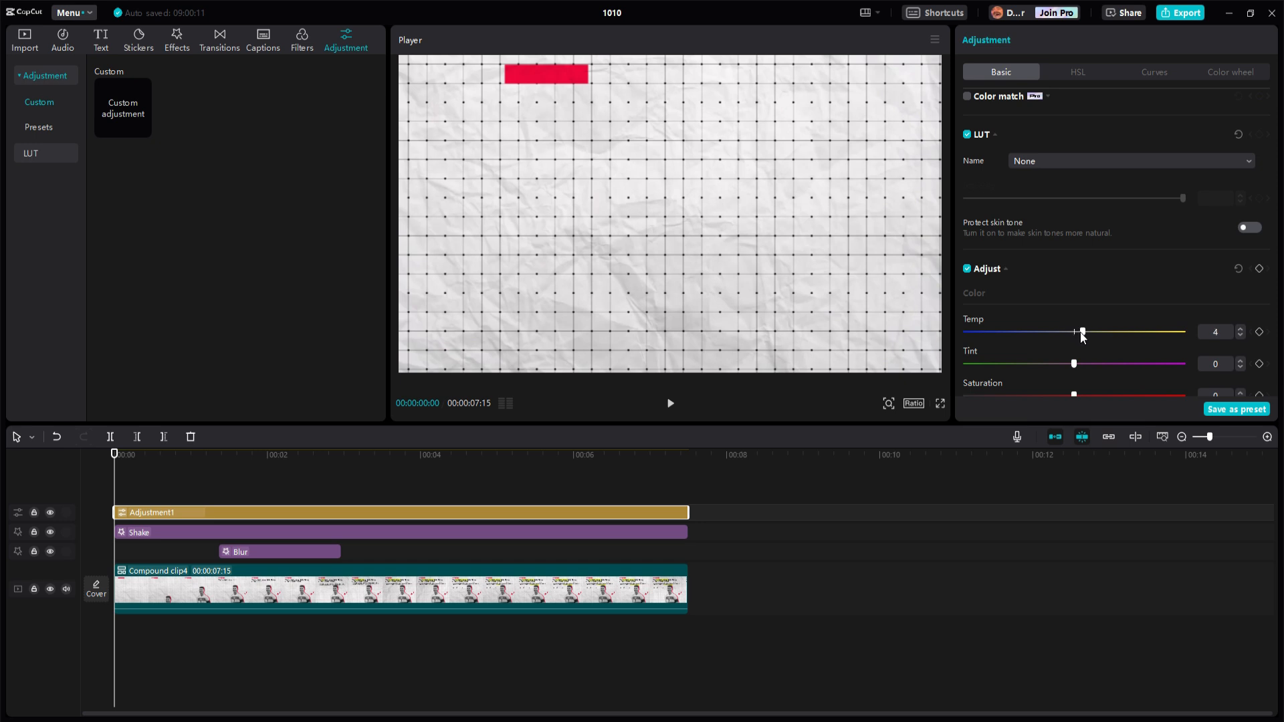
drag(1080, 332, 1087, 334)
key(space)
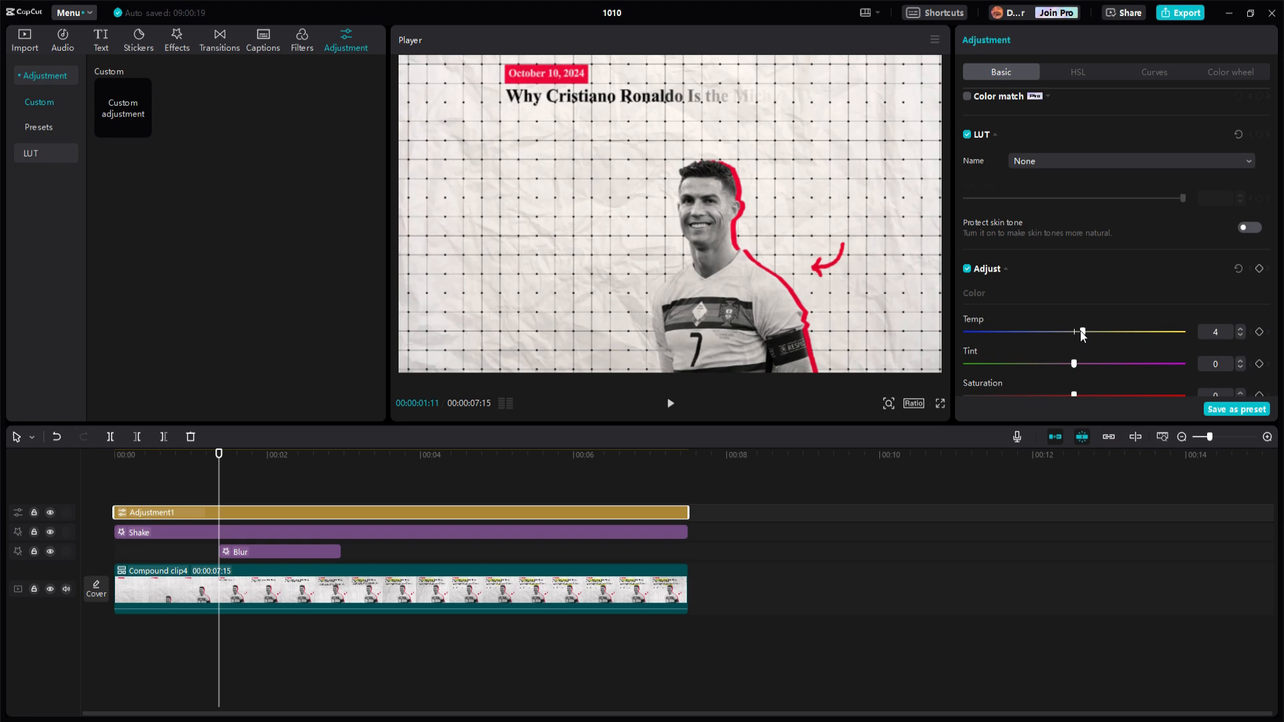
click(671, 403)
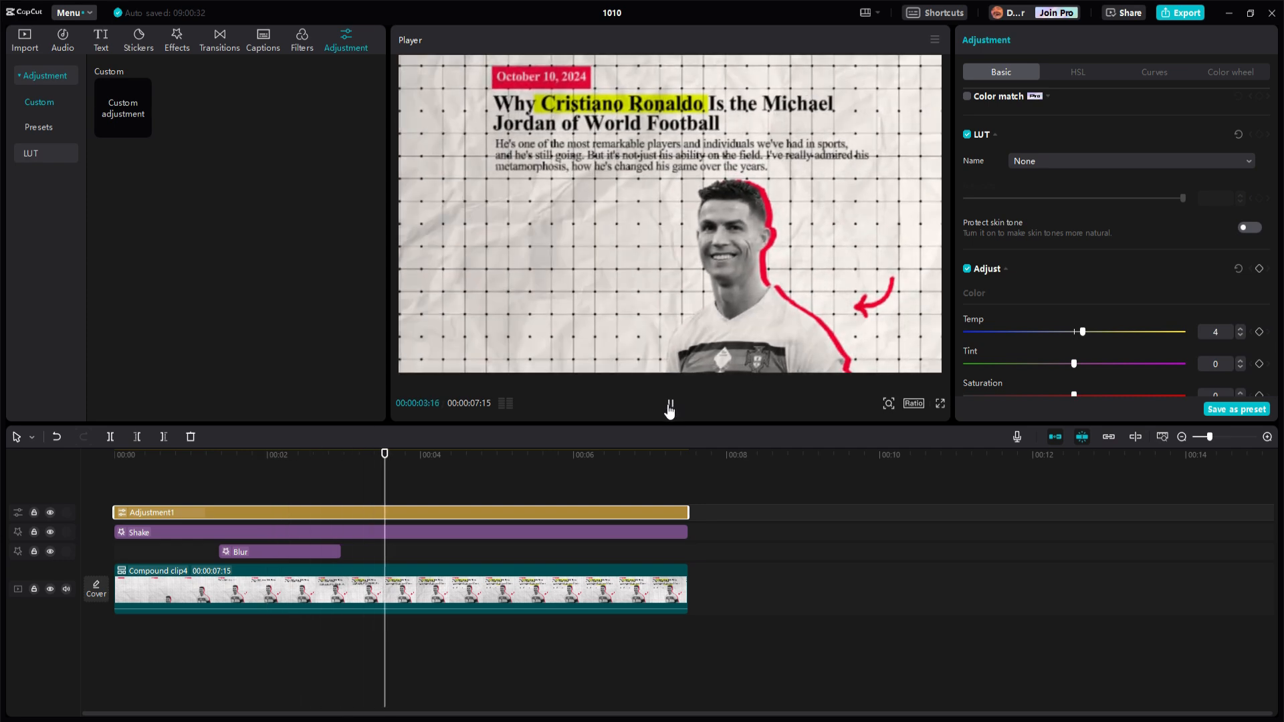
click(669, 407)
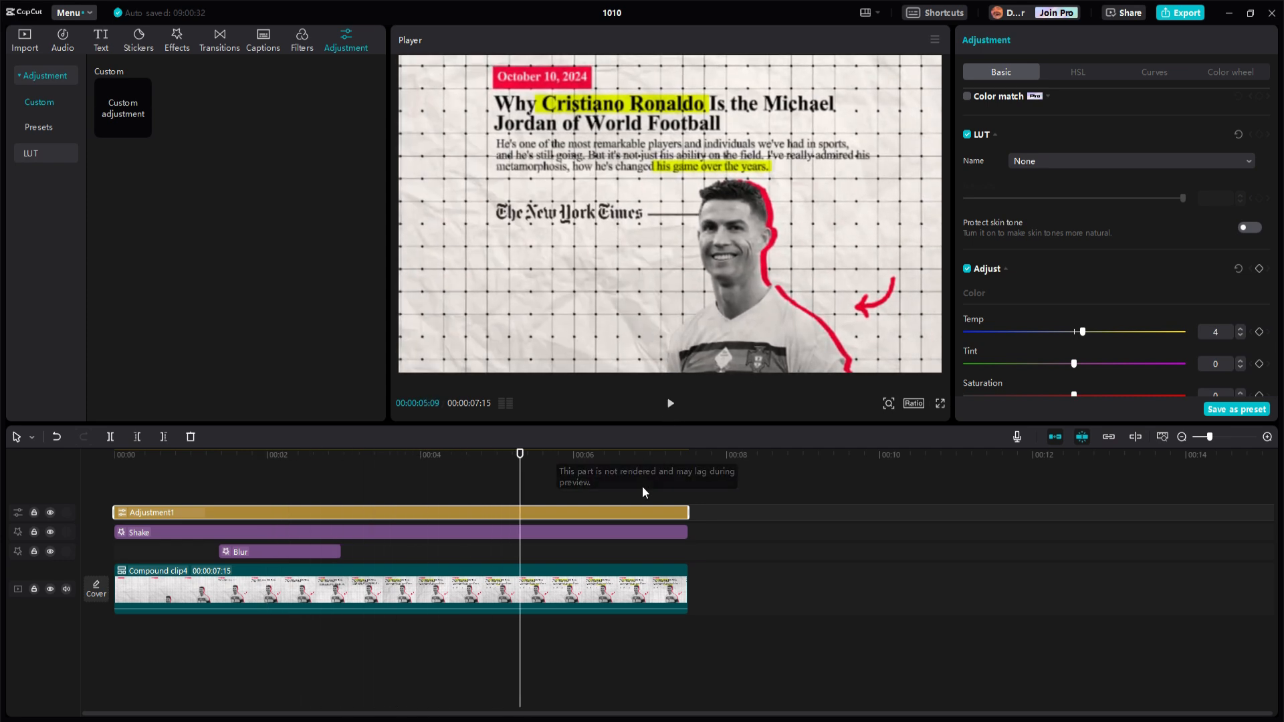
Step: Set the adjustment layer's Vignette to 13 and play the whole animation from the start
drag(508, 476, 339, 482)
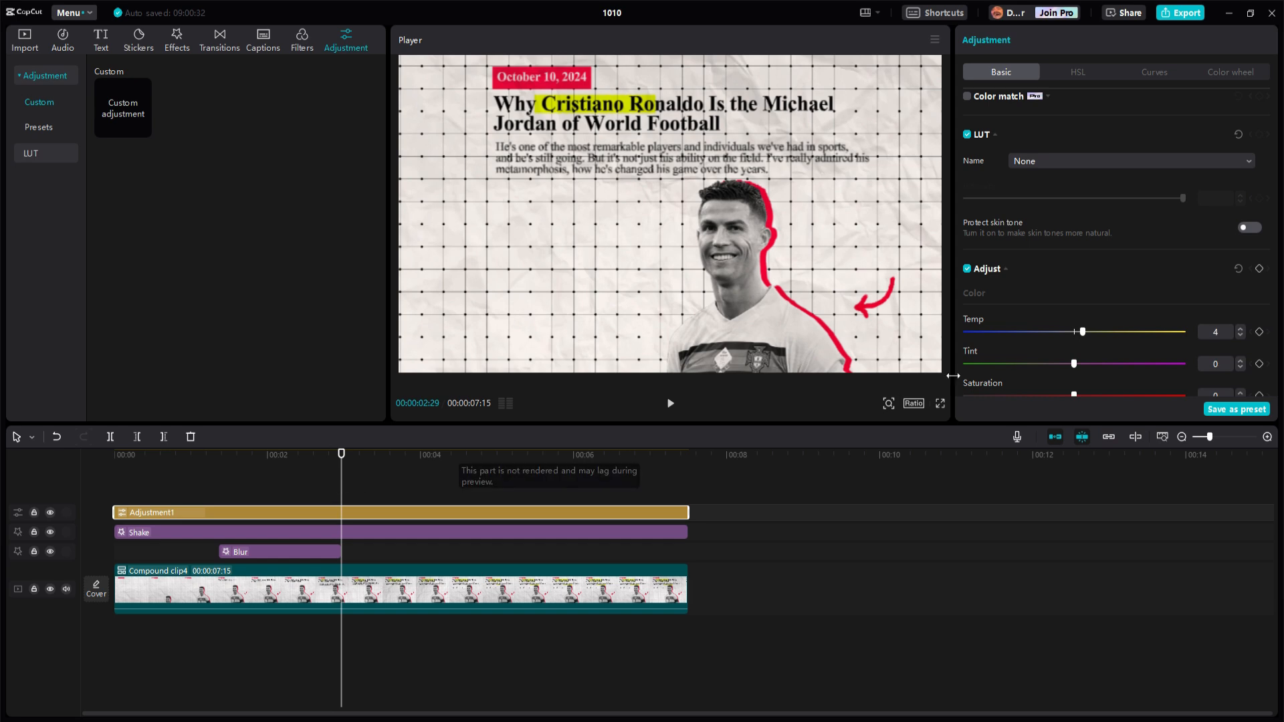
scroll(1013, 285, down, 10)
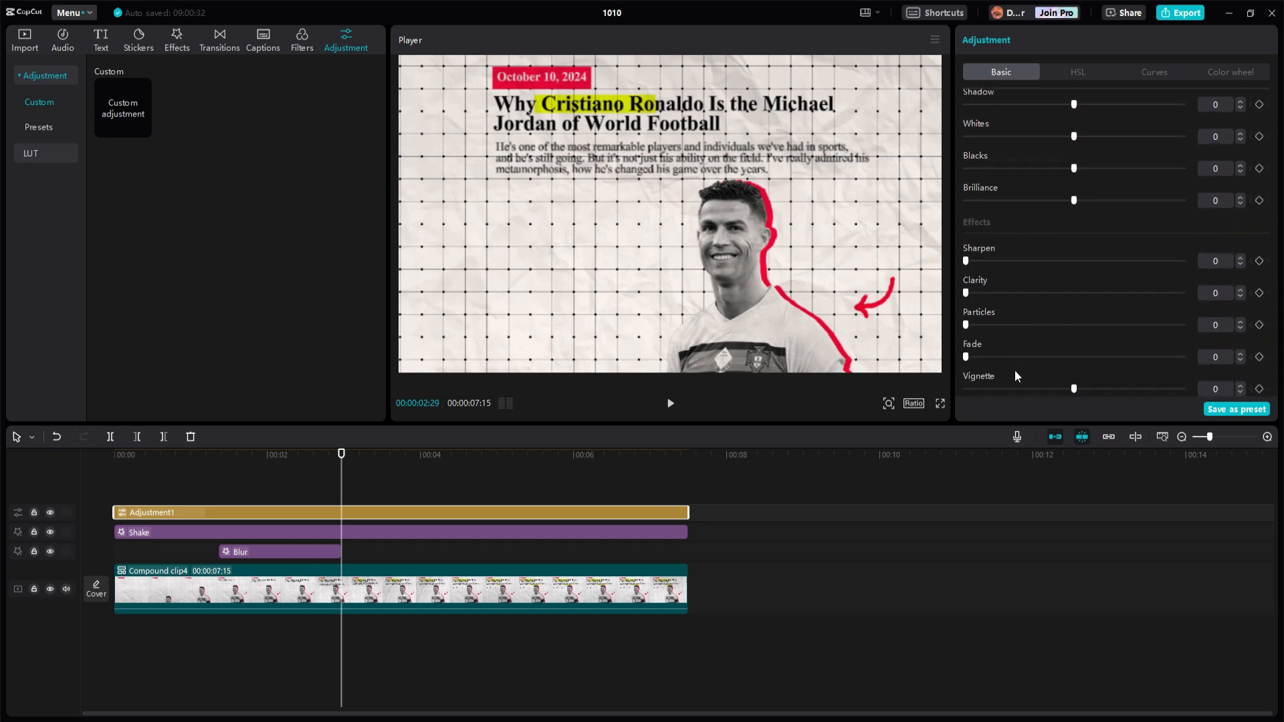
drag(1075, 390, 1102, 389)
drag(363, 487, 113, 486)
click(671, 404)
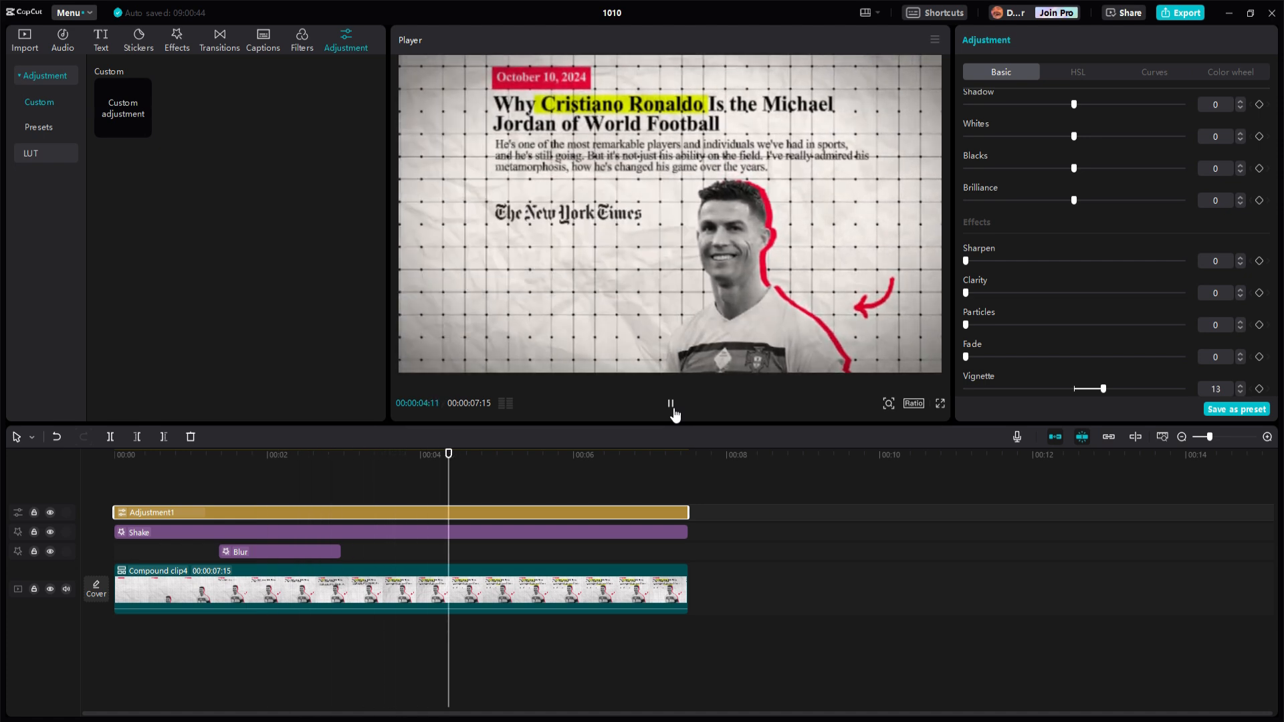
click(671, 405)
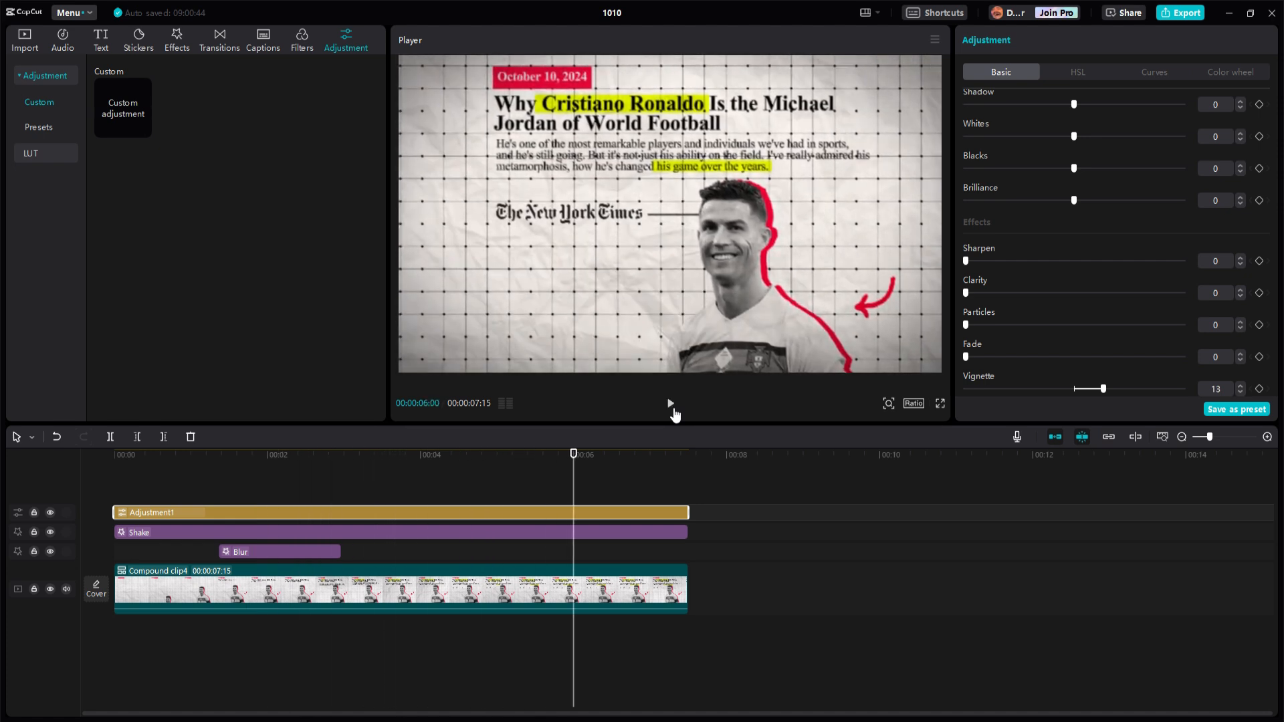
click(671, 405)
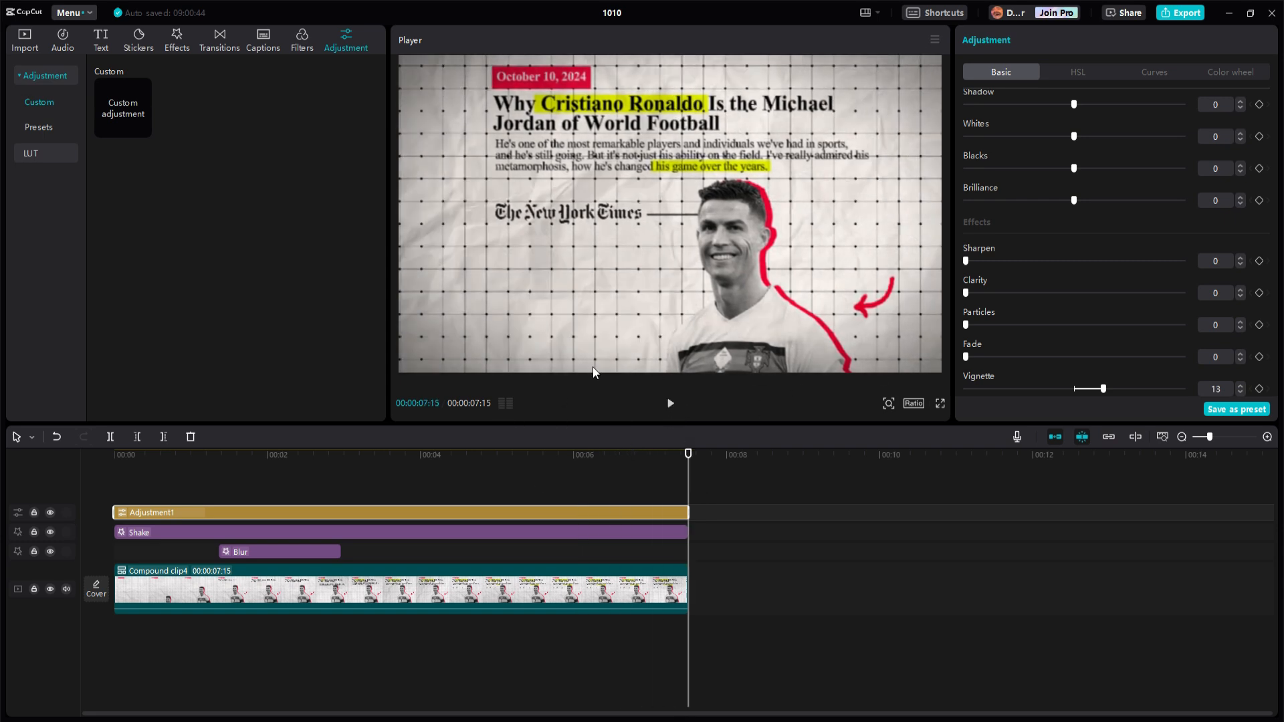
Step: Export the project as a 1080P, 30fps mp4 video named hasil, and close the export window without sharing
click(1180, 15)
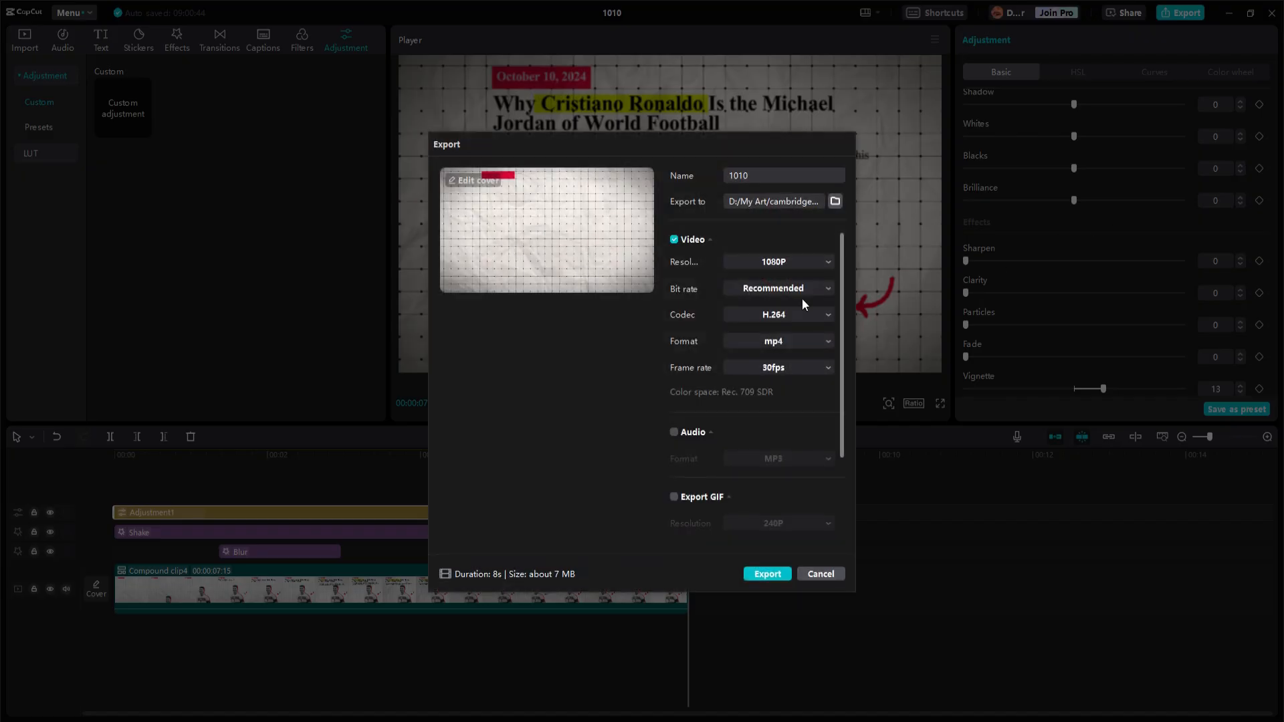
text(hasil)
key(Return)
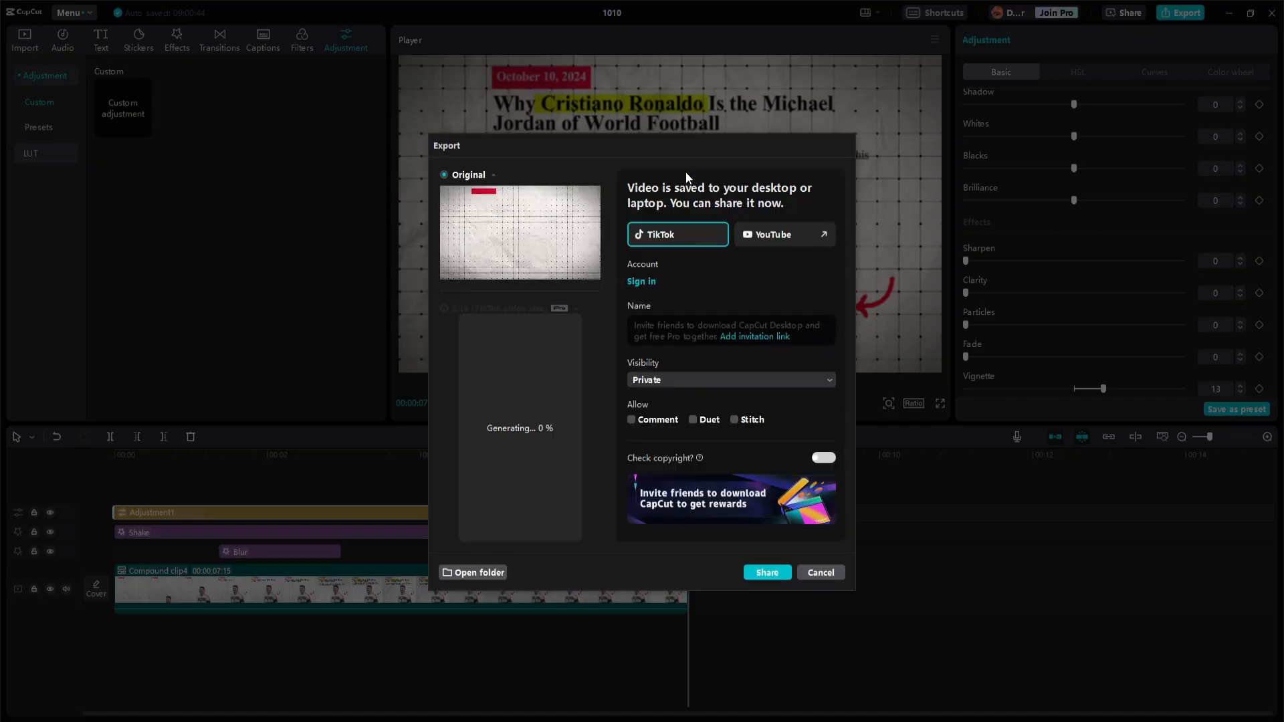
click(818, 573)
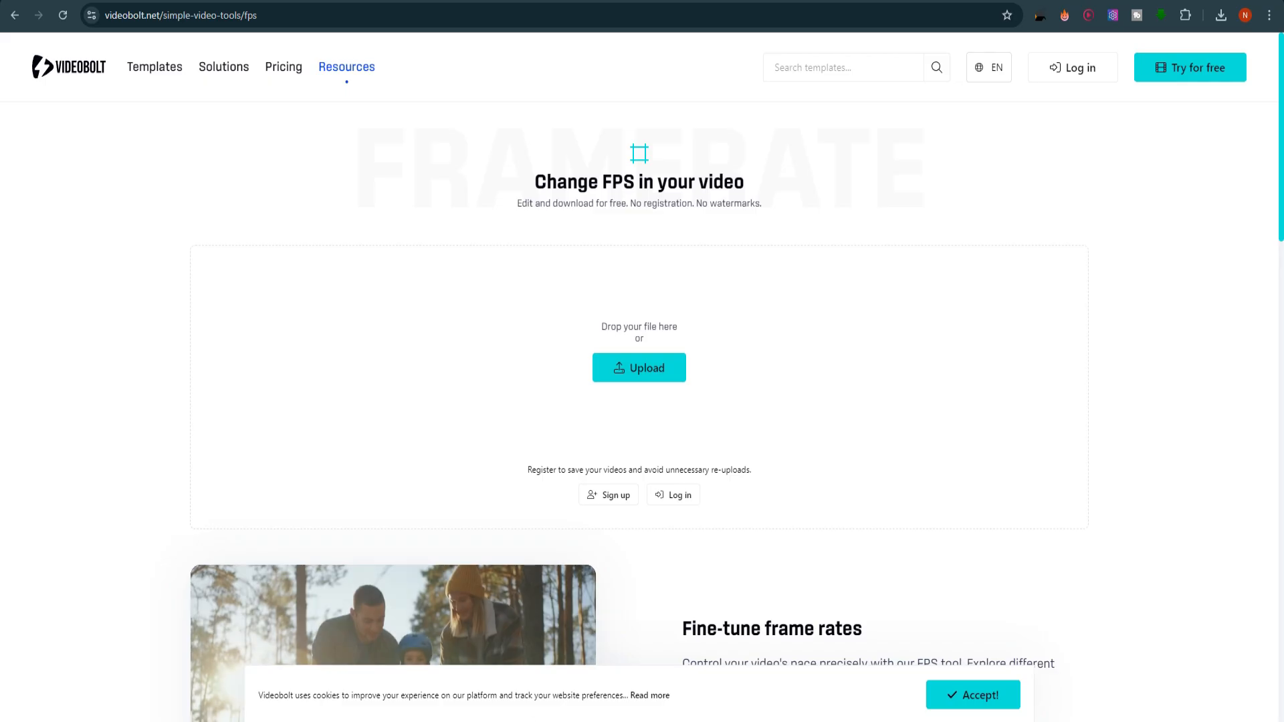
Step: Switch to Videobolt's Change FPS page in the browser and upload the hasil video from the vox paper folder
mouse_move(477, 719)
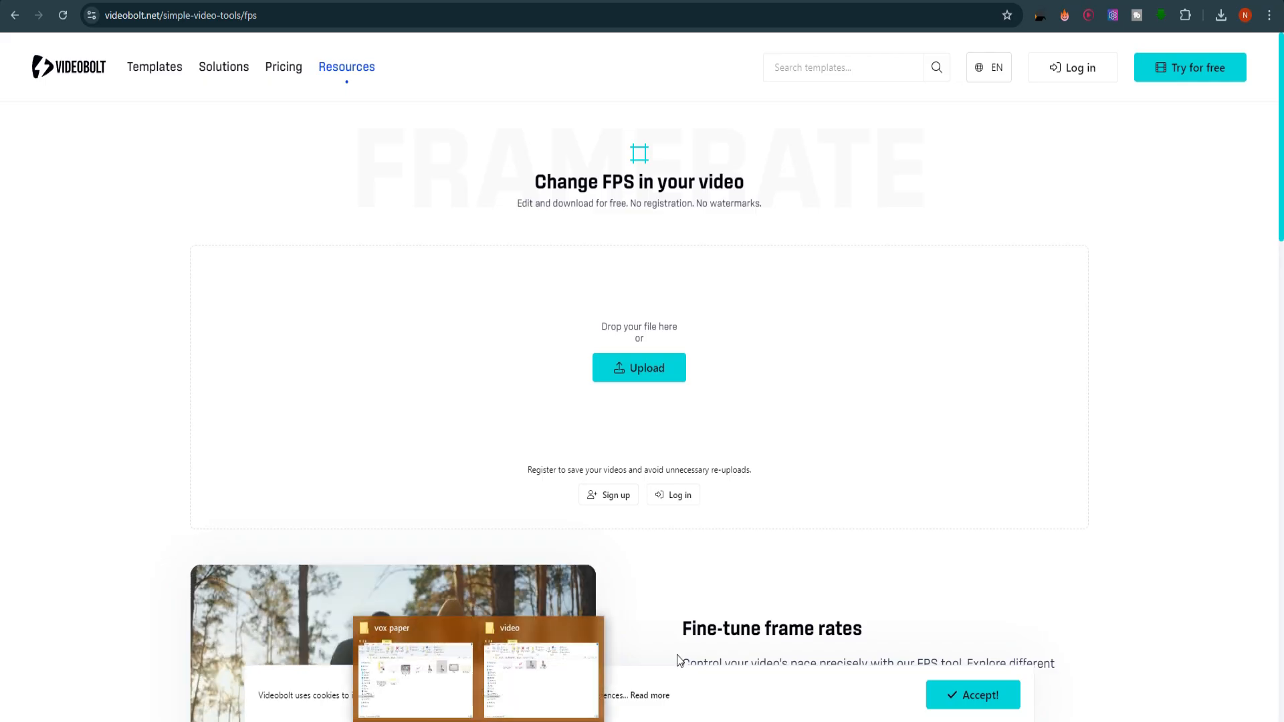
click(418, 695)
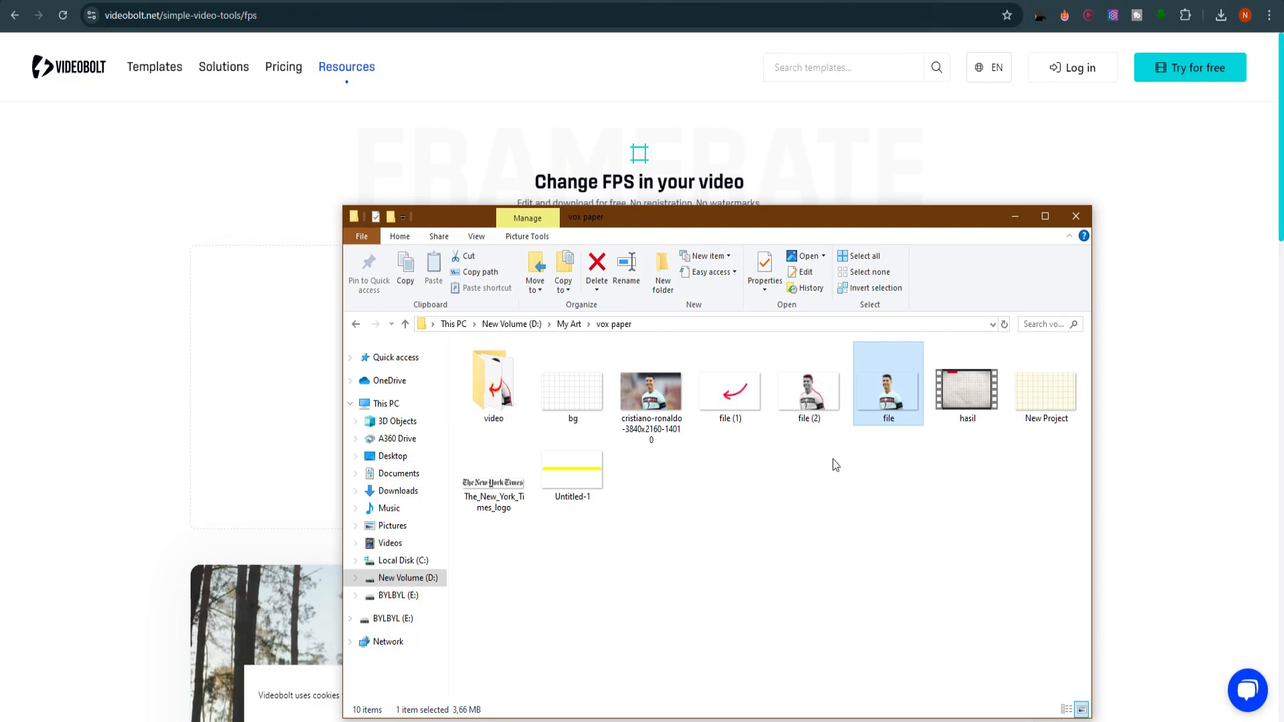
drag(902, 211, 346, 317)
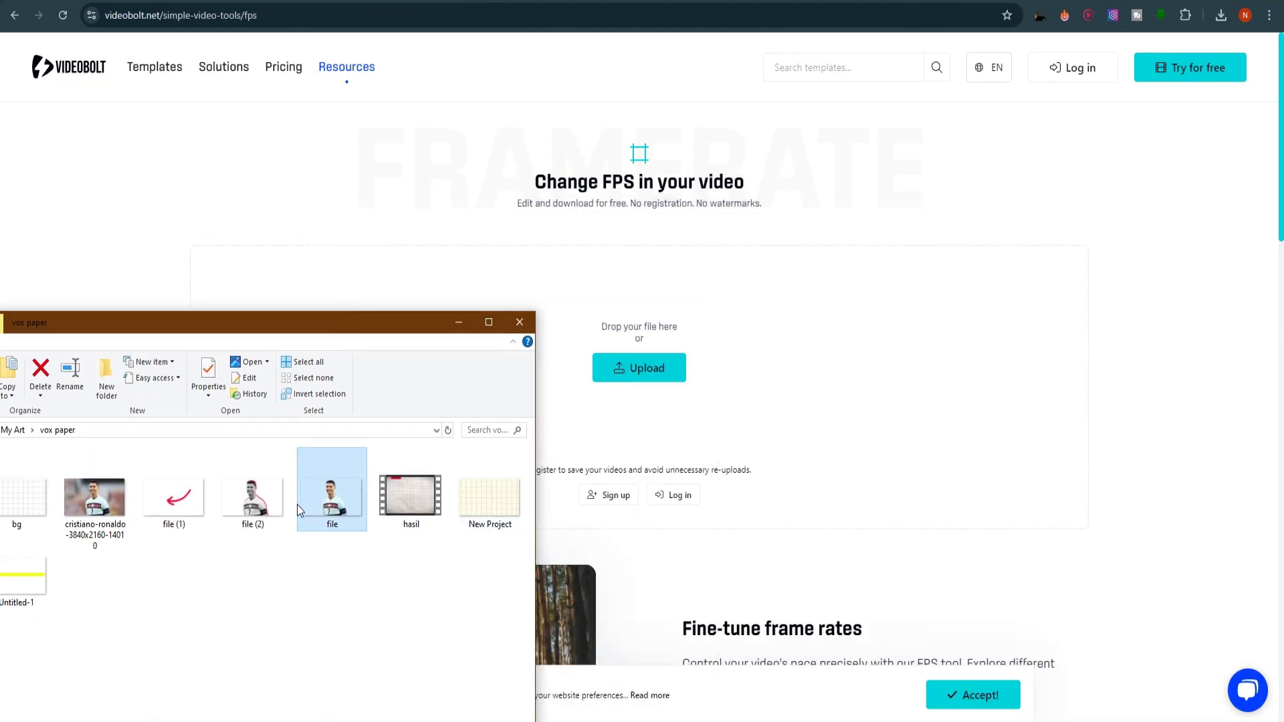
click(428, 503)
drag(463, 508, 711, 398)
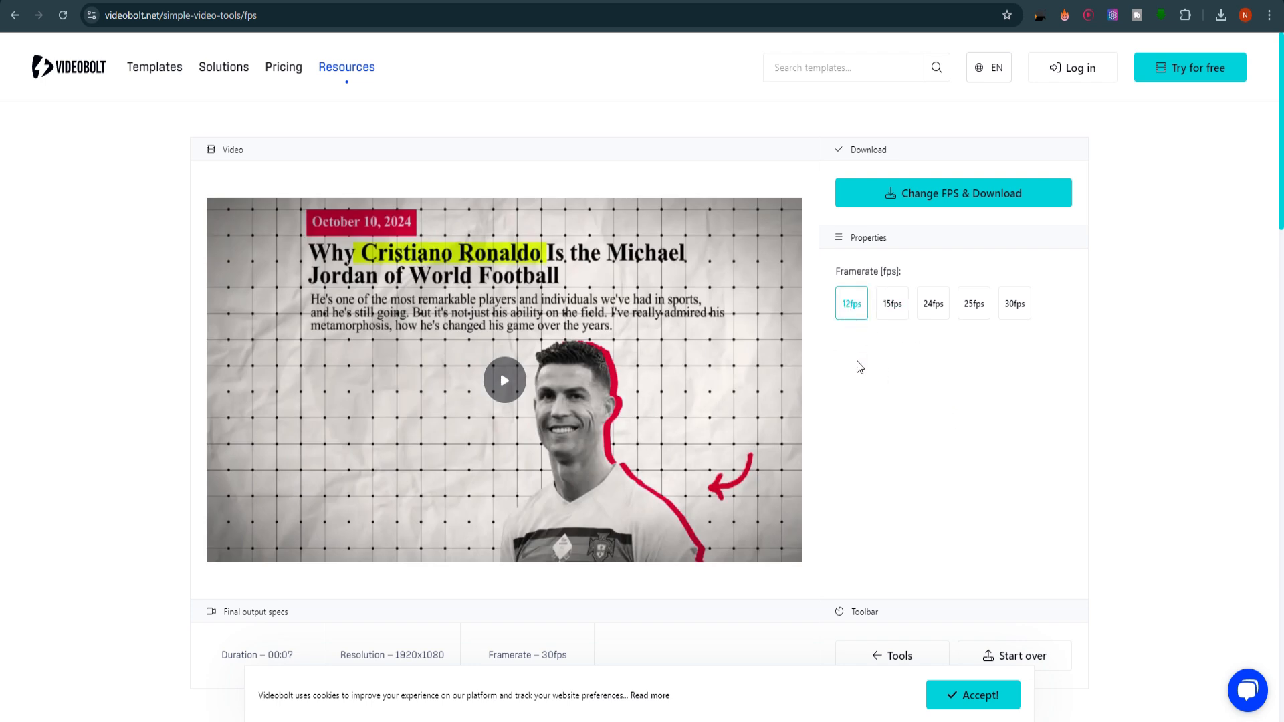
Step: Convert the uploaded video to 12fps, download it, and play the converted result
click(856, 313)
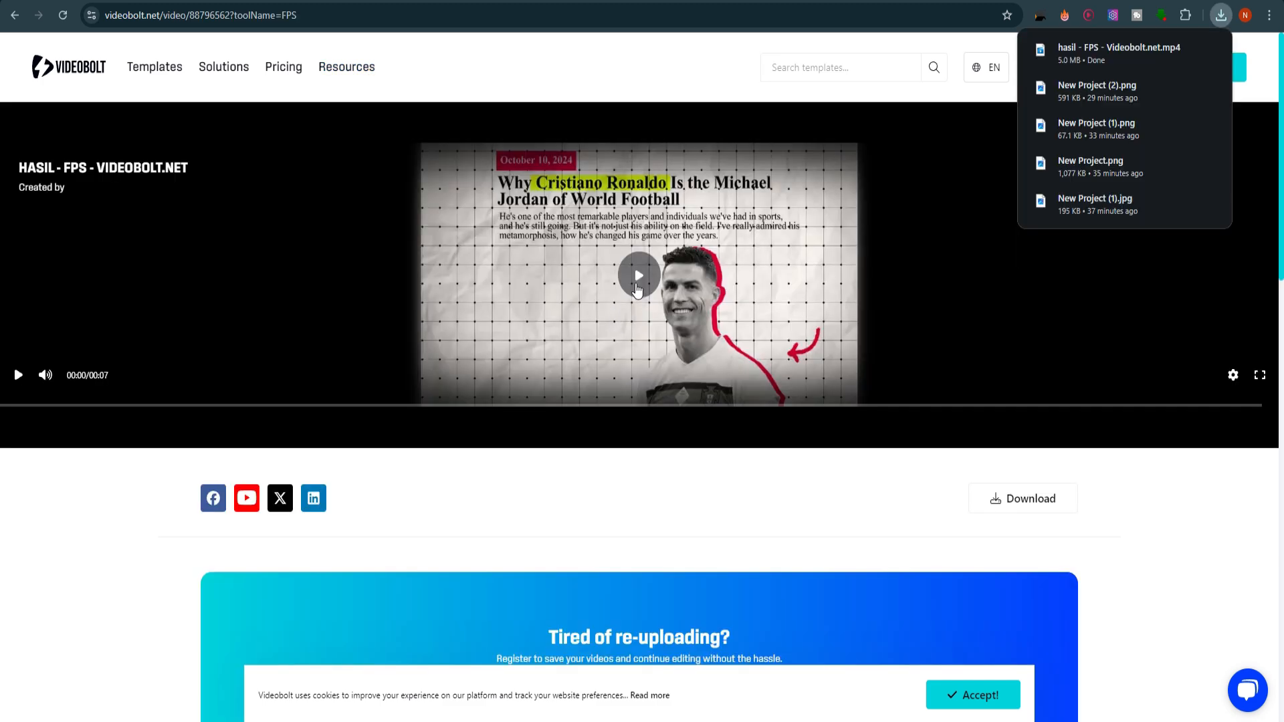
click(637, 285)
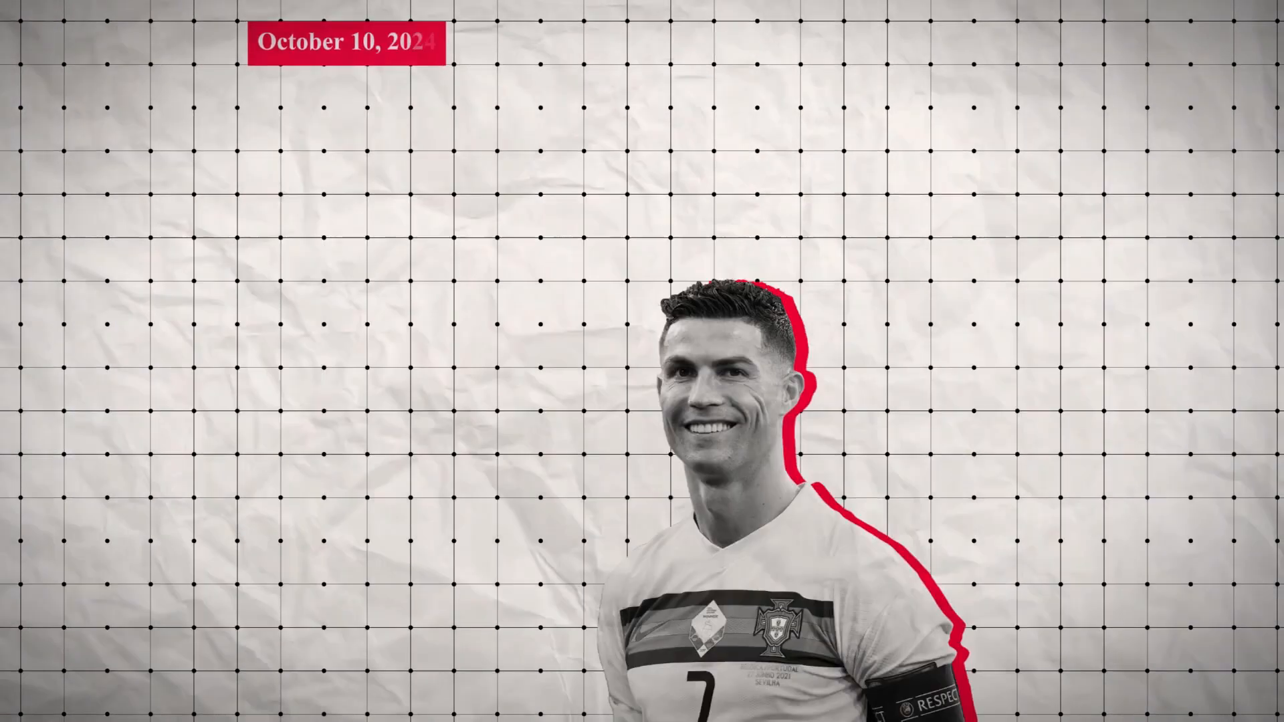